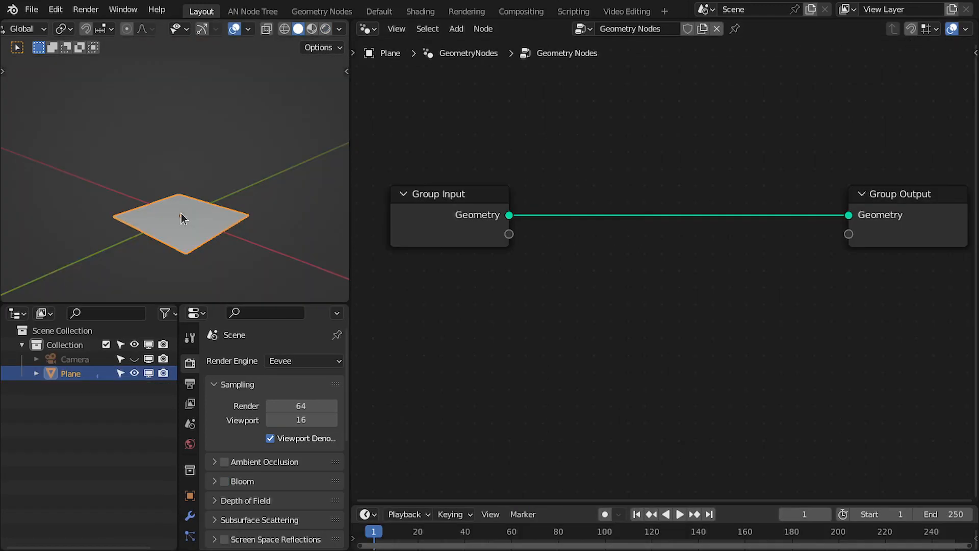
Rename the Plane object to Emitter.
mouse_move(181, 213)
middle_down()
mouse_move(243, 222)
mouse_move(198, 222)
middle_up()
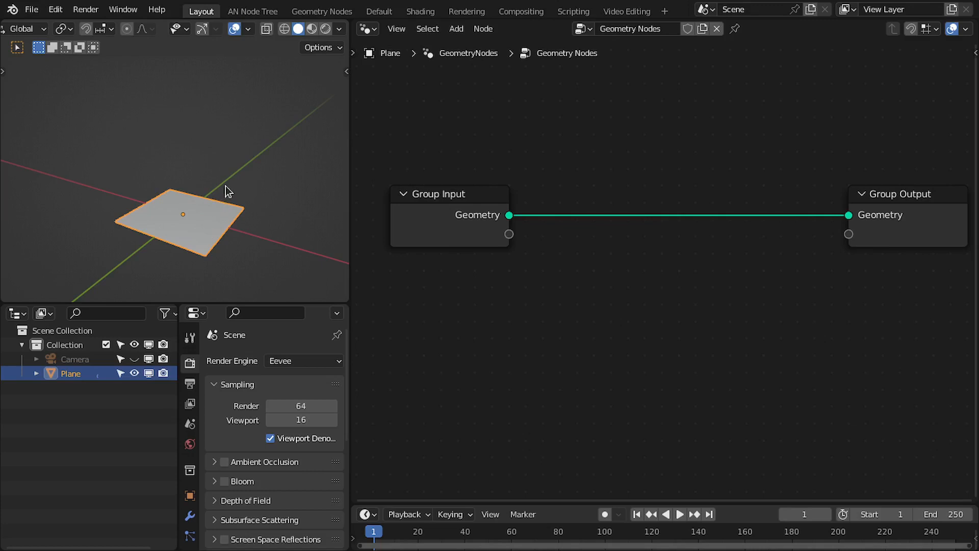
double_click(75, 371)
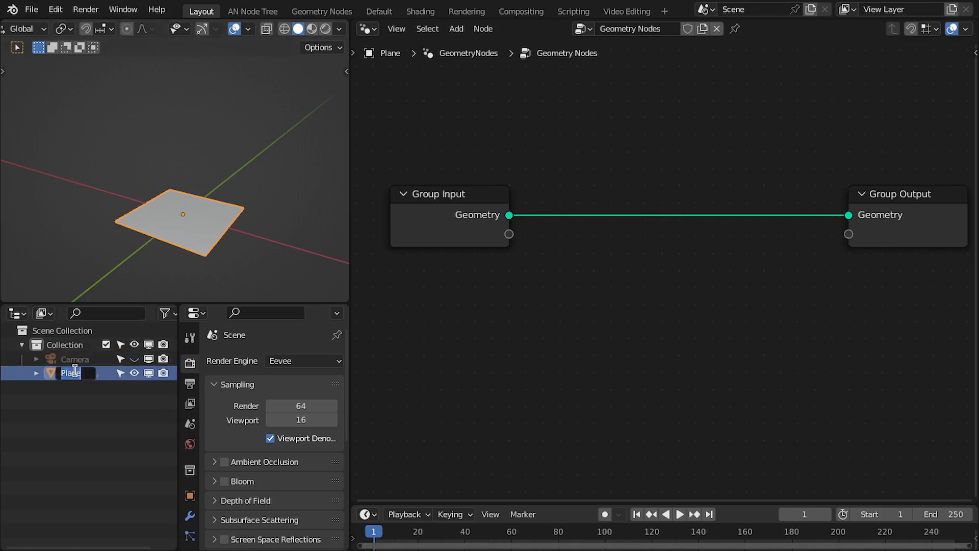
text(Emitt)
text(er)
key(Return)
Add a Distribute Points on Faces node fed by the Group Input geometry.
middle_drag(504, 258, 525, 237)
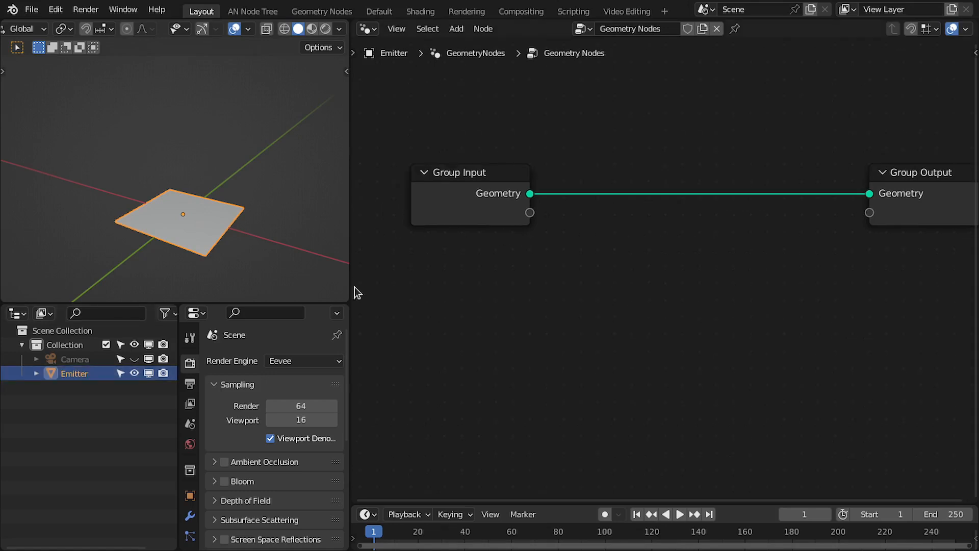
drag(178, 334, 141, 330)
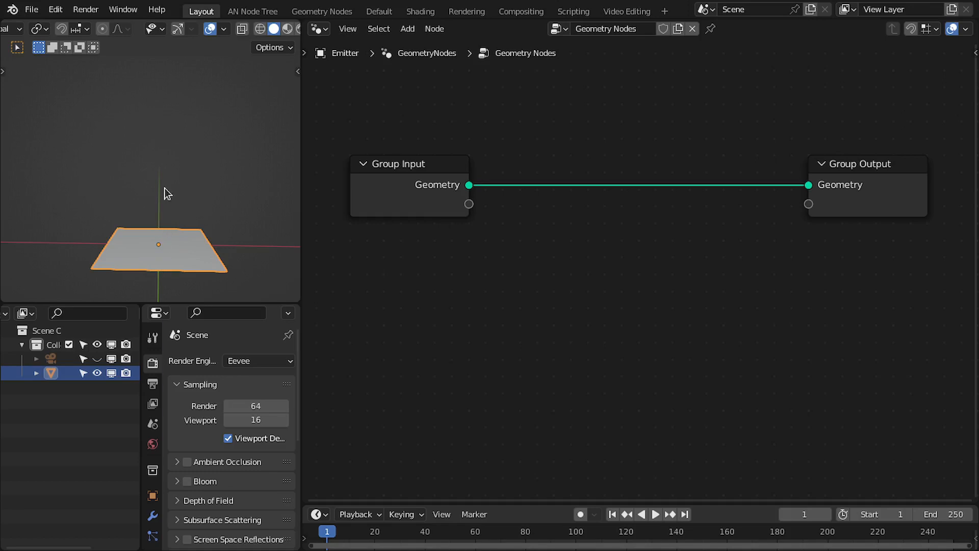
middle_drag(172, 249, 215, 239)
drag(459, 187, 533, 232)
text(distr)
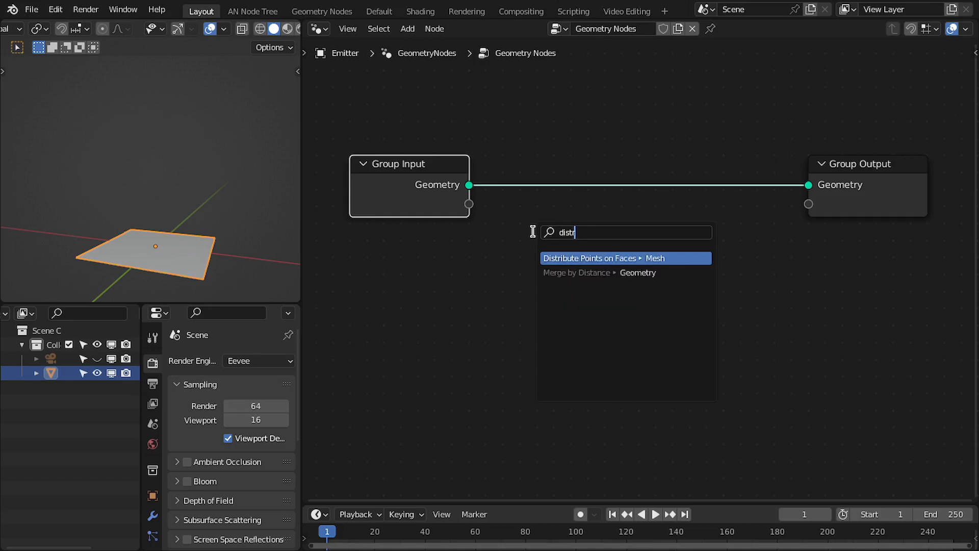
key(Return)
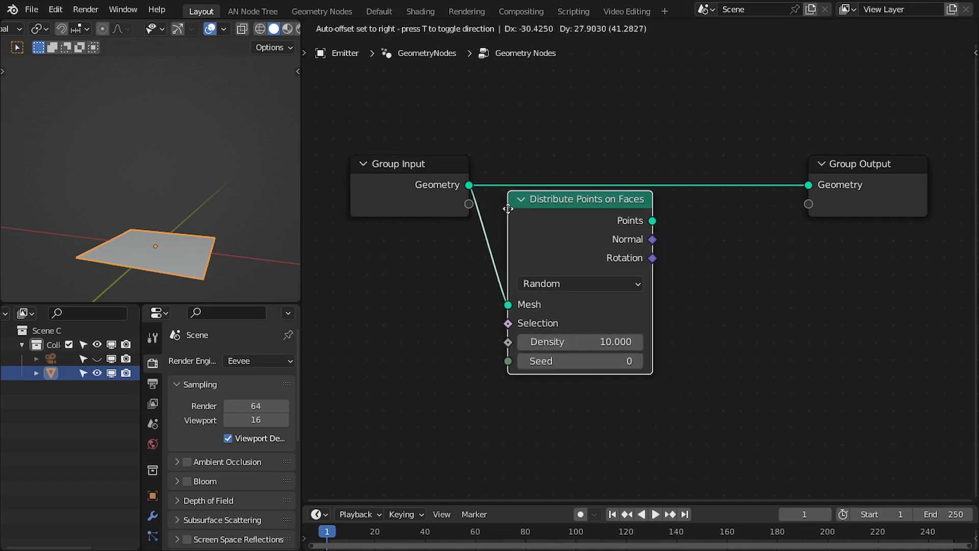
click(487, 173)
Add an Instance on Points node connected to the distributed points.
key(ctrl+space)
drag(442, 160, 513, 226)
text(insta)
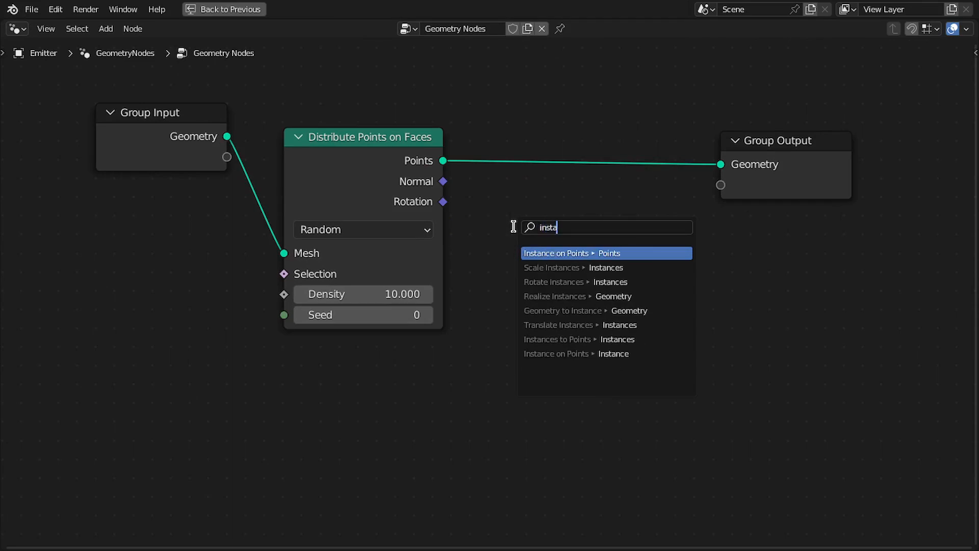
key(Return)
click(538, 201)
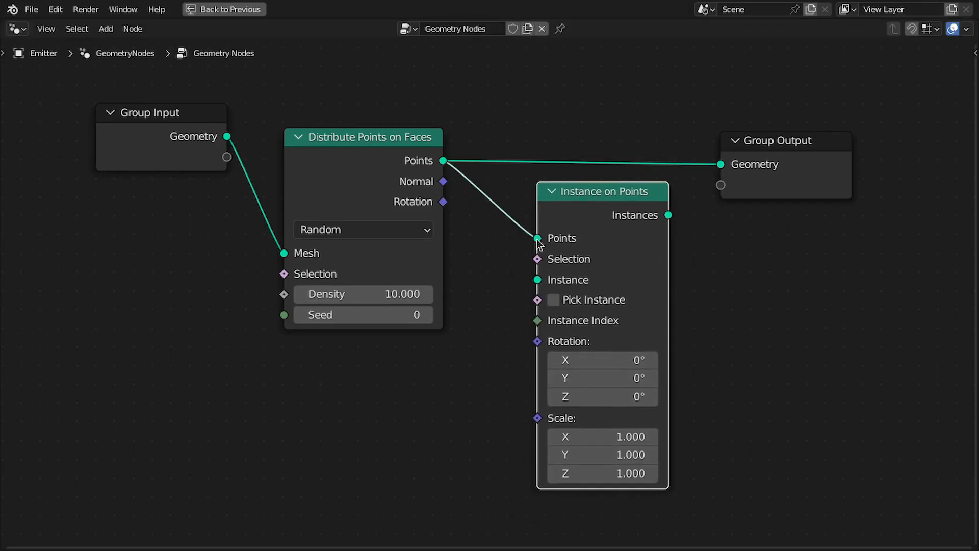
Add a Curve Line node feeding the Instance input and place it above the Instance on Points node.
drag(537, 280, 455, 313)
text(c line)
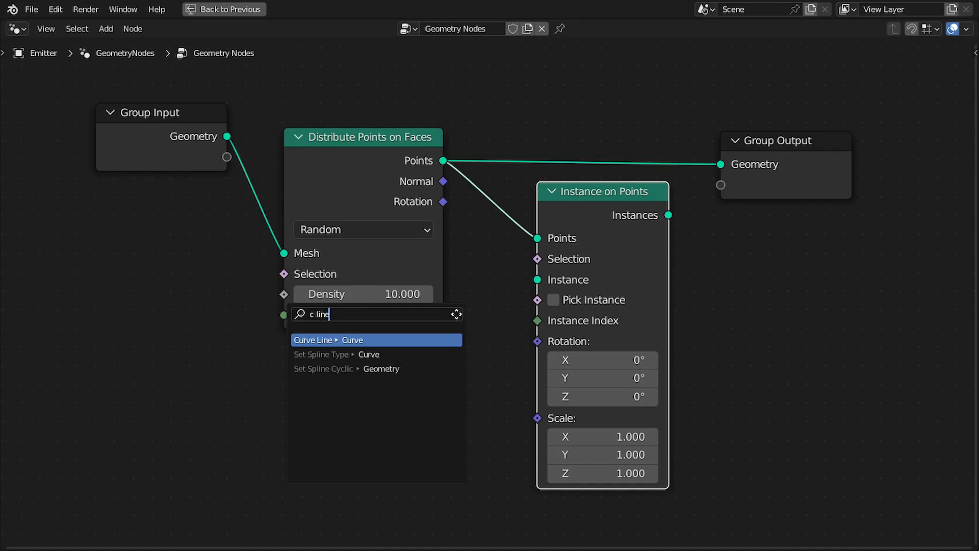
key(Return)
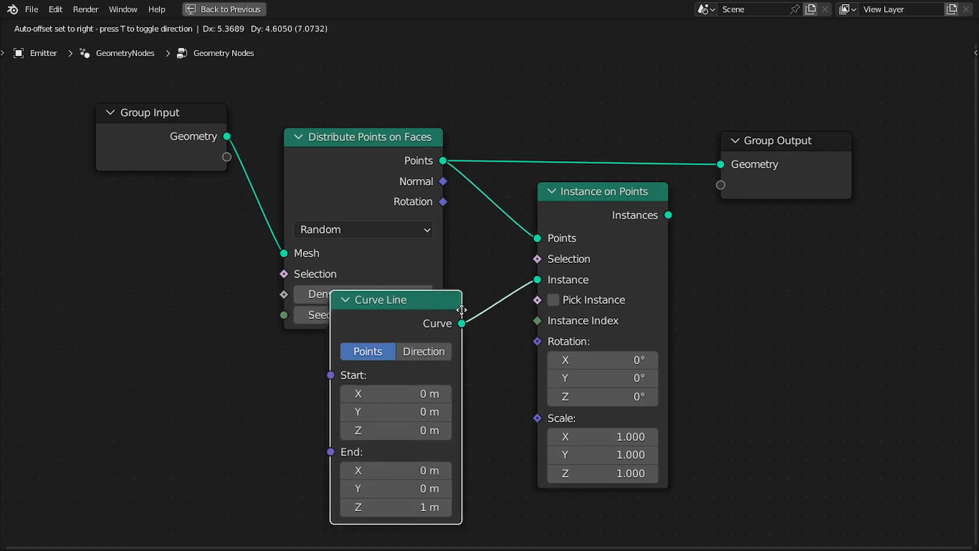
click(674, 138)
middle_drag(673, 139, 594, 94)
drag(495, 81, 492, 87)
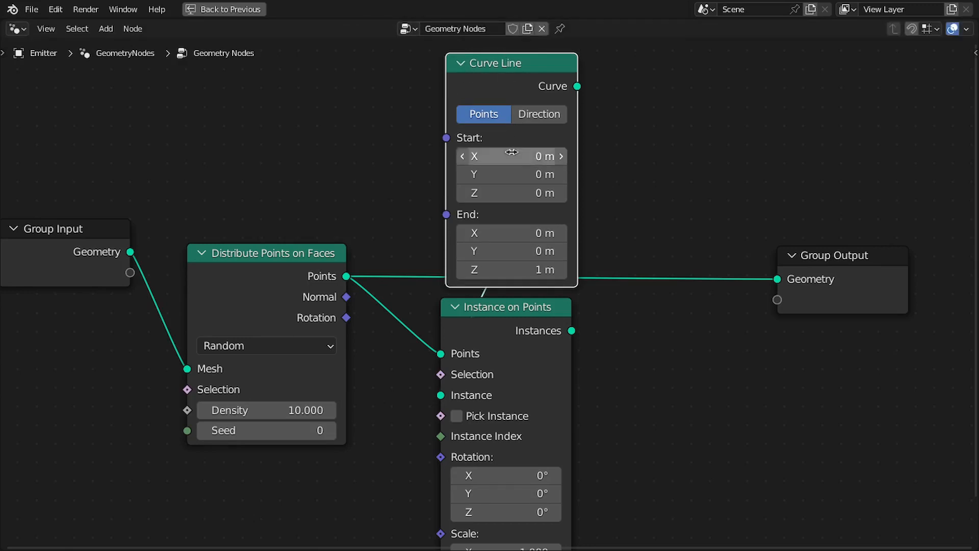
Connect the Instance on Points output to the Group Output geometry.
scroll(525, 209, down, 1)
ctrl+shift+click(540, 330)
key(ctrl+space)
scroll(588, 312, down, 1)
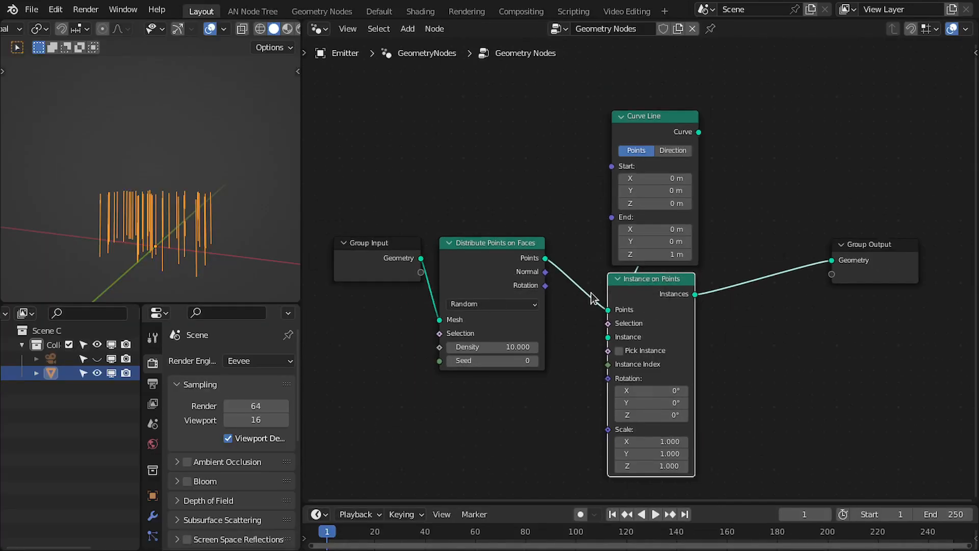
Reposition the Group Input and Distribute Points on Faces nodes lower and further left.
drag(368, 203, 497, 253)
key(g)
click(463, 291)
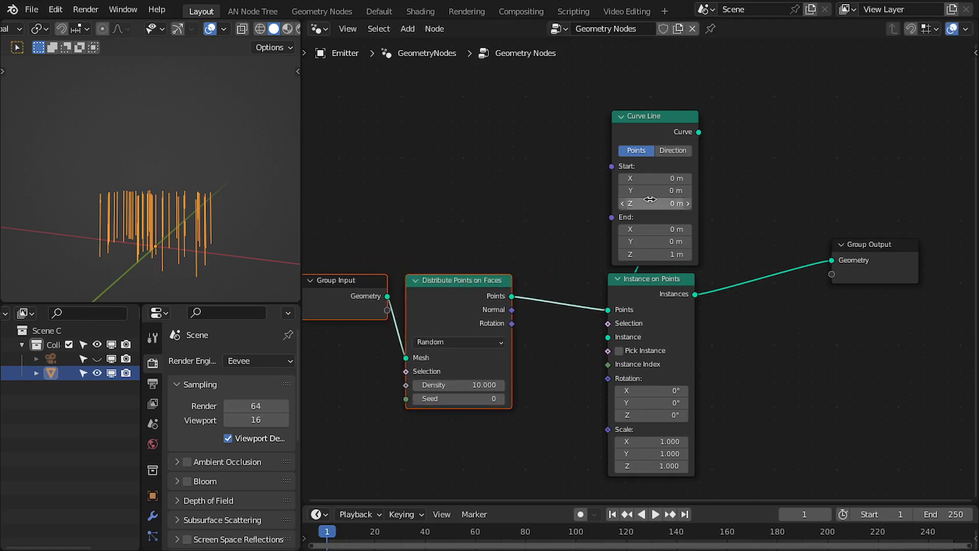
middle_drag(667, 189, 658, 155)
key(KP_1)
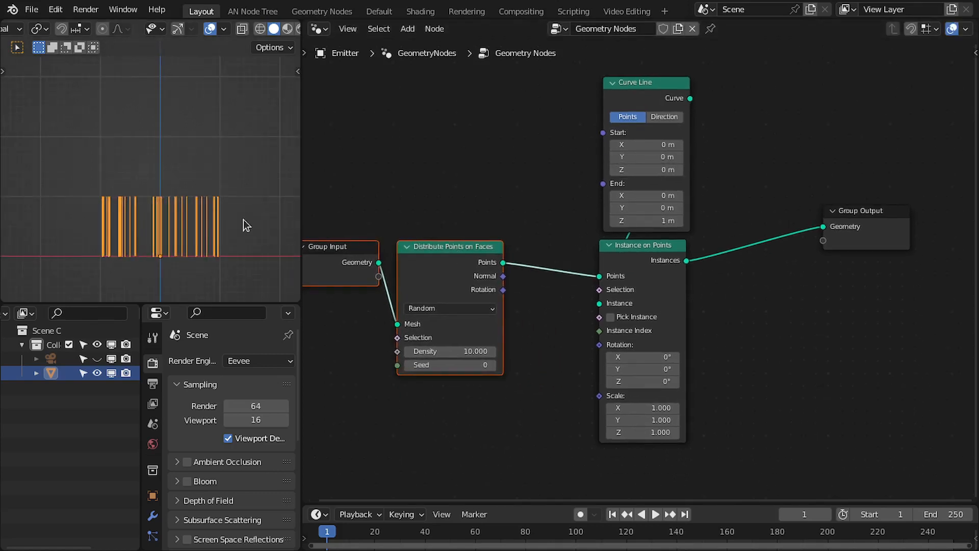
middle_drag(597, 237, 600, 223)
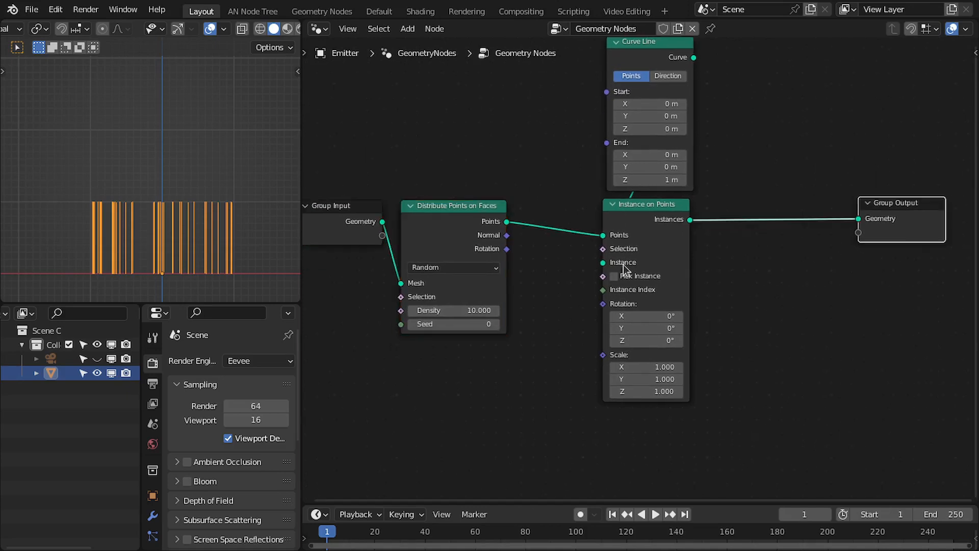
middle_drag(463, 219, 554, 219)
drag(449, 179, 523, 267)
key(g)
key(x)
click(431, 240)
Add an Align Euler to Vector node whose Vector input takes the point normals.
text(align)
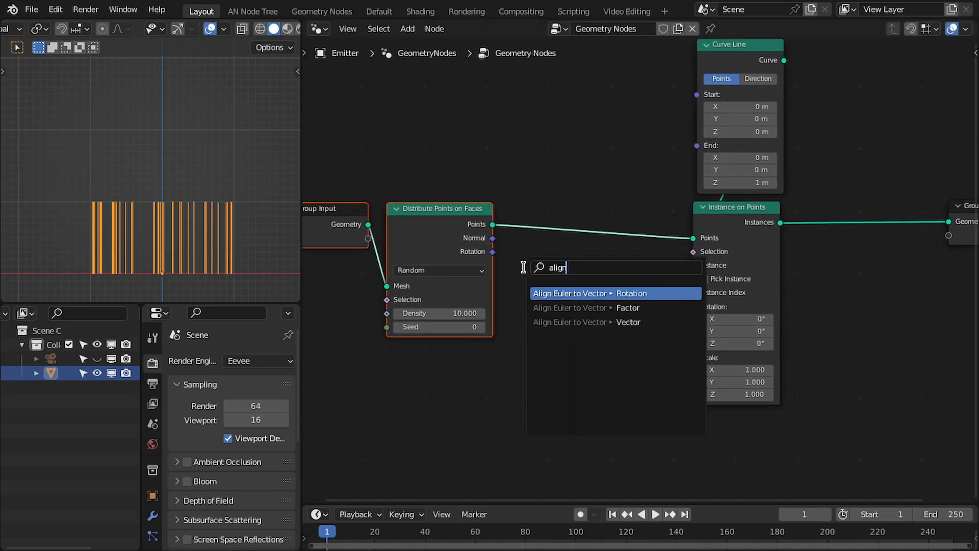
key(Down)
key(Down)
key(Return)
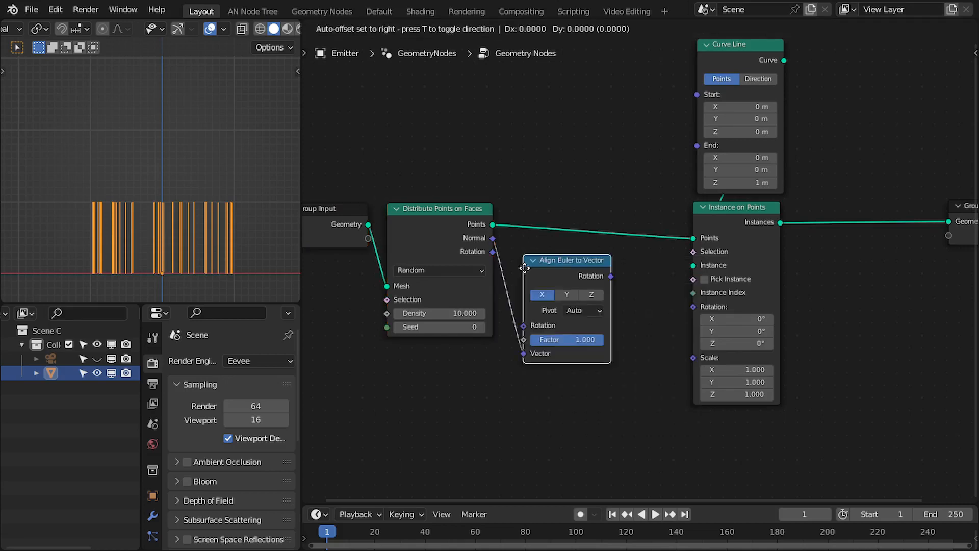
click(527, 265)
Set the Align Euler to Vector axis to Z and wire its rotation into the Instance on Points rotation.
click(594, 292)
drag(615, 274, 674, 300)
drag(353, 179, 572, 290)
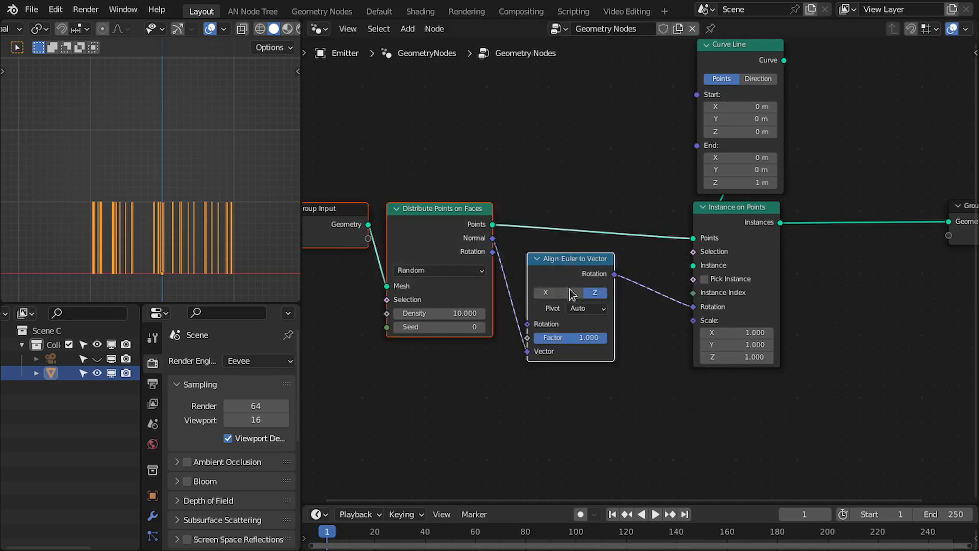
key(g)
click(635, 295)
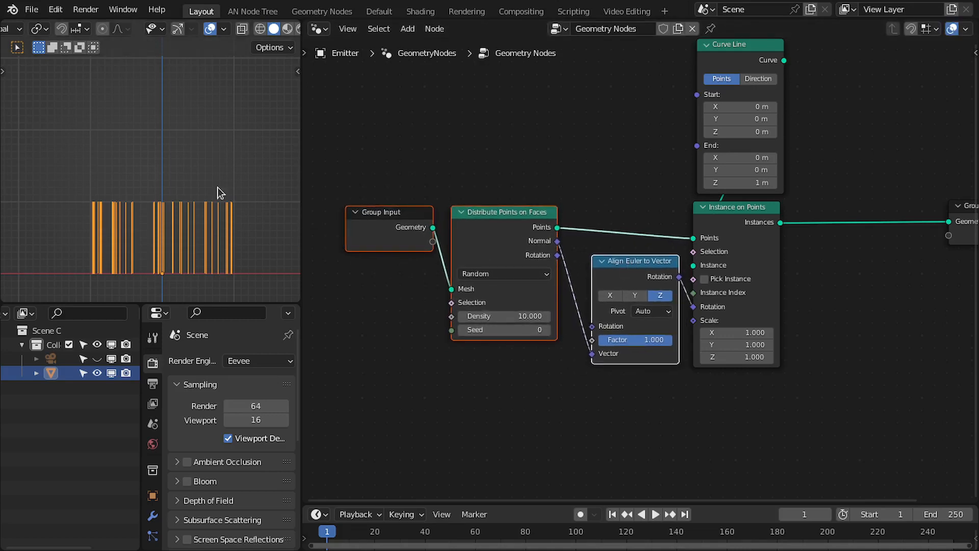
key(r)
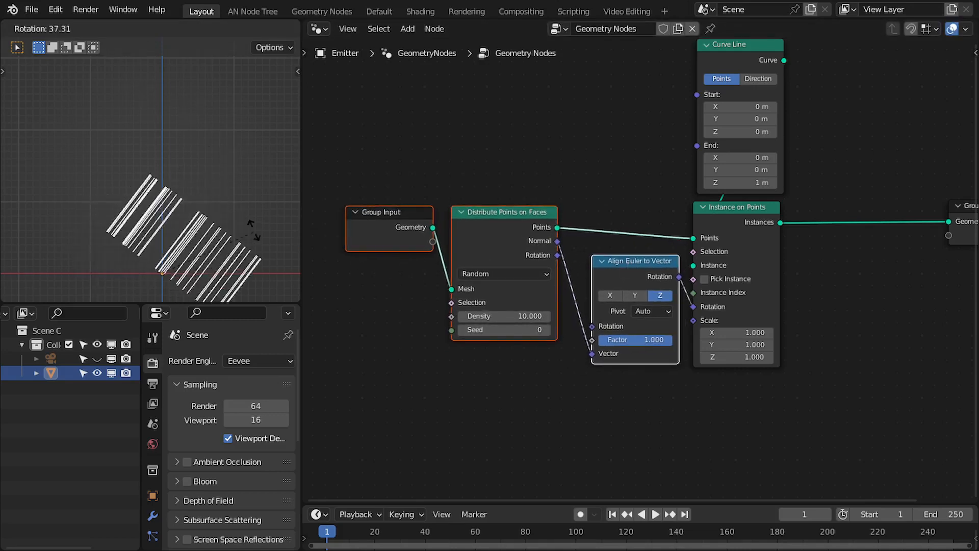
right_click(254, 230)
Set the Curve Line's end Z coordinate to 5 m.
middle_drag(750, 219, 656, 272)
click(656, 235)
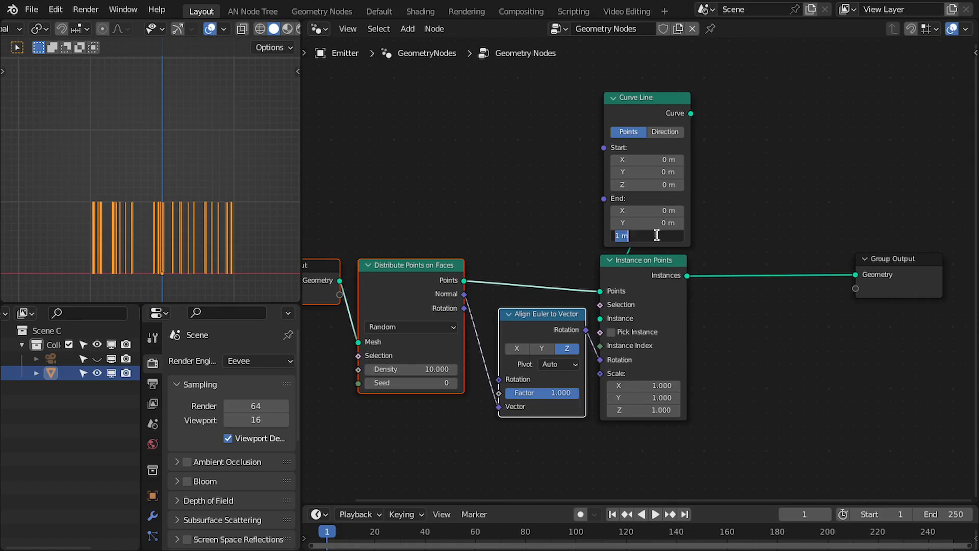
text(5)
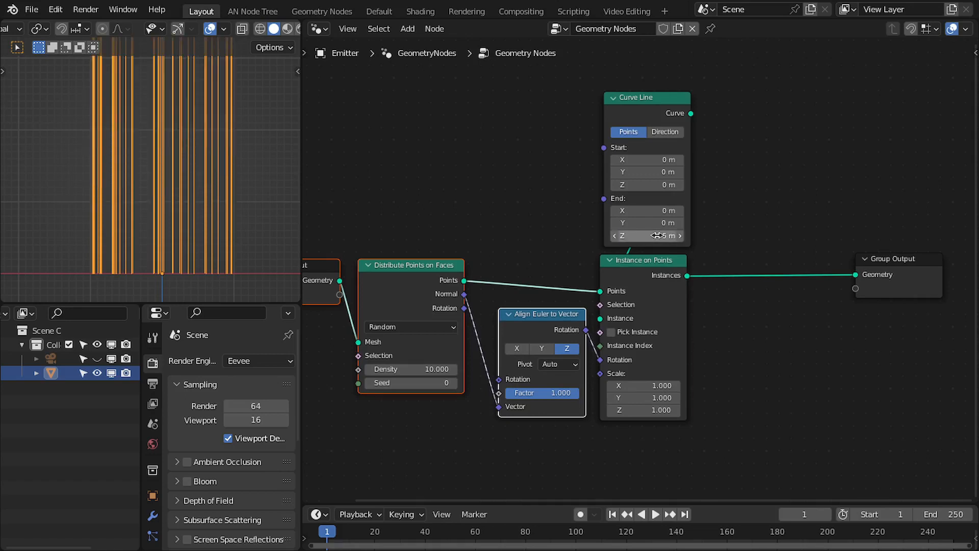
key(Return)
middle_drag(657, 236, 637, 225)
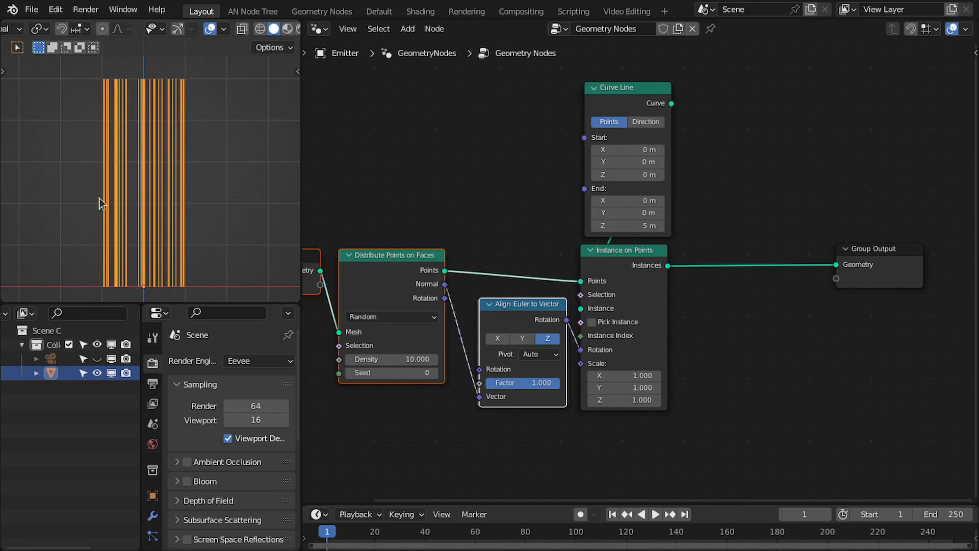
Move the Group Output node further right.
middle_drag(782, 252, 636, 242)
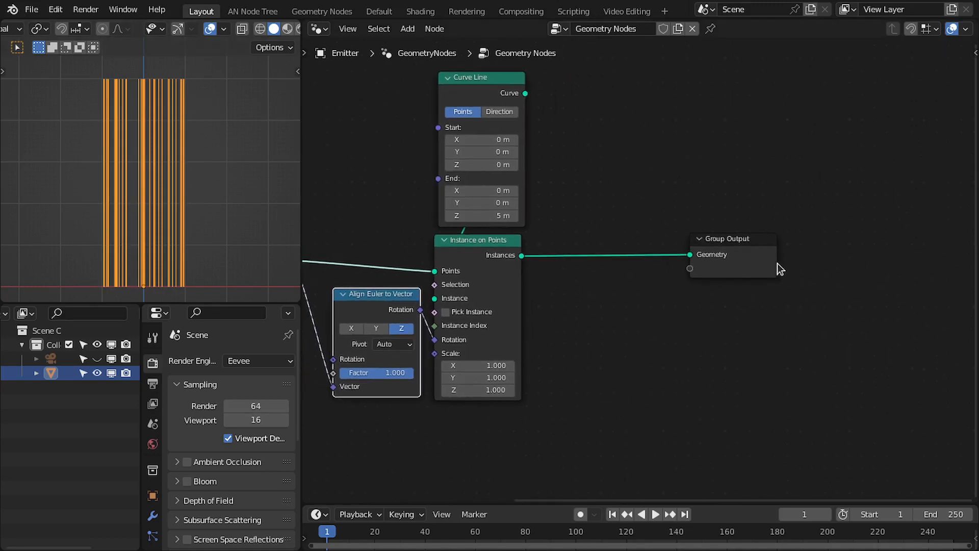
drag(768, 264, 903, 272)
middle_drag(565, 255, 729, 182)
scroll(401, 187, up, 2)
drag(401, 187, 423, 199)
scroll(673, 286, down, 1)
middle_drag(673, 286, 630, 337)
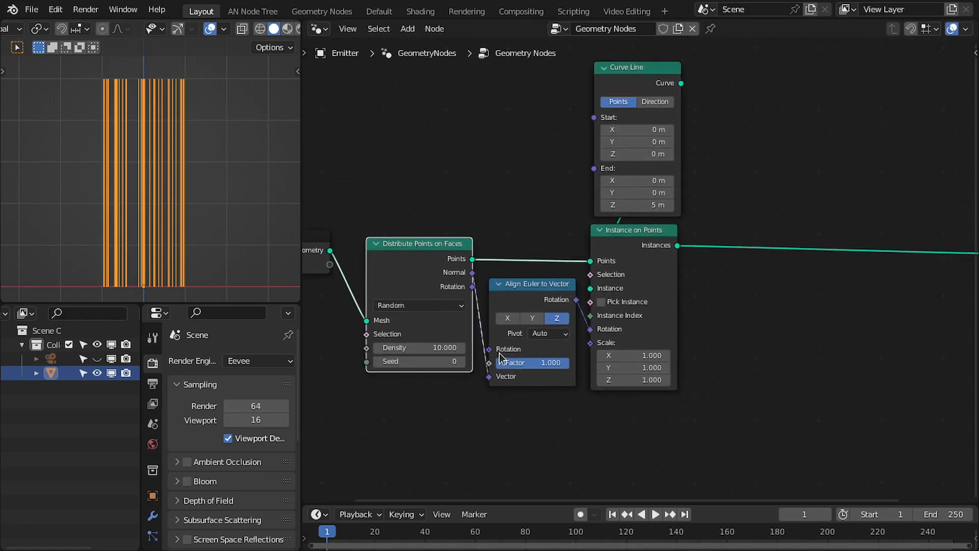
Enclose the distribution, alignment, curve and instancing nodes in a frame labelled Curves.
drag(425, 97, 659, 402)
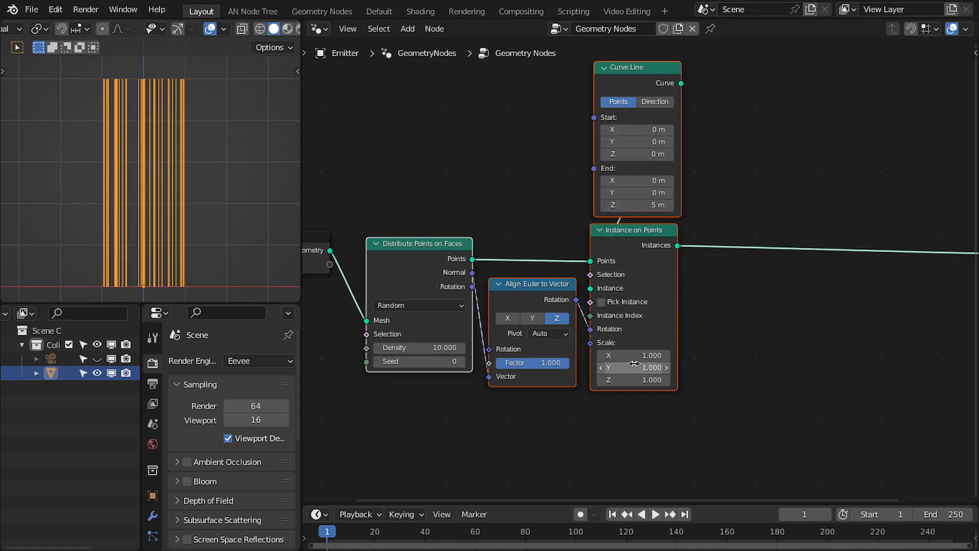
key(ctrl+j)
middle_drag(475, 111, 485, 174)
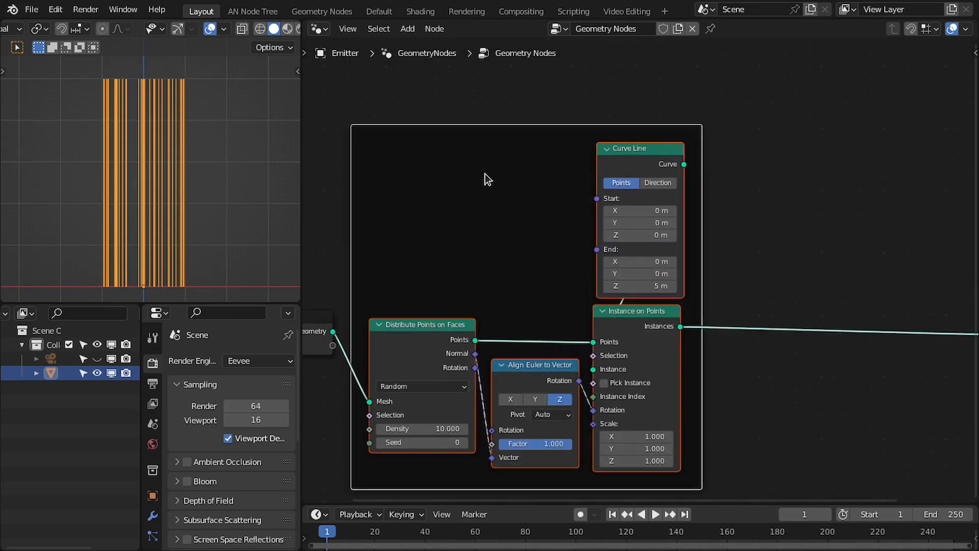
key(F2)
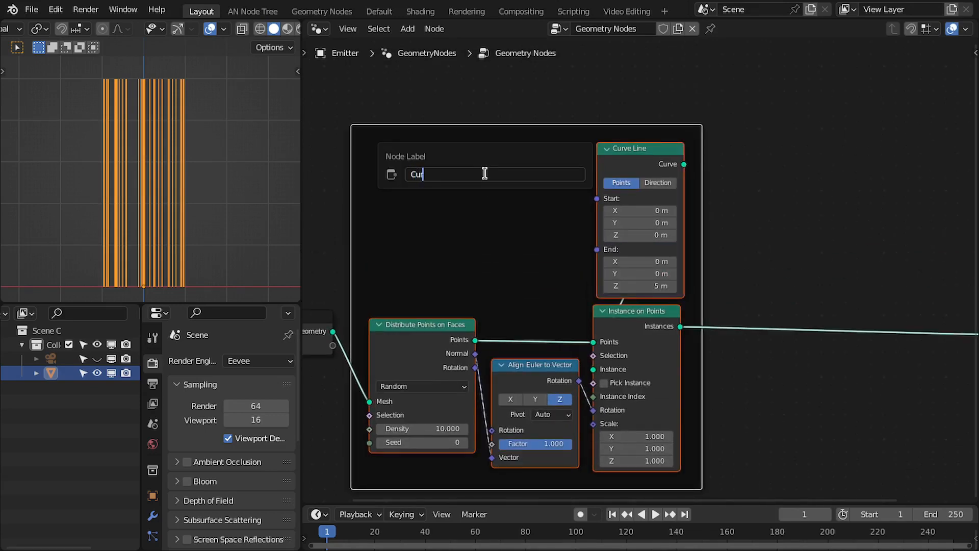
text(Curve)
text(s)
key(Return)
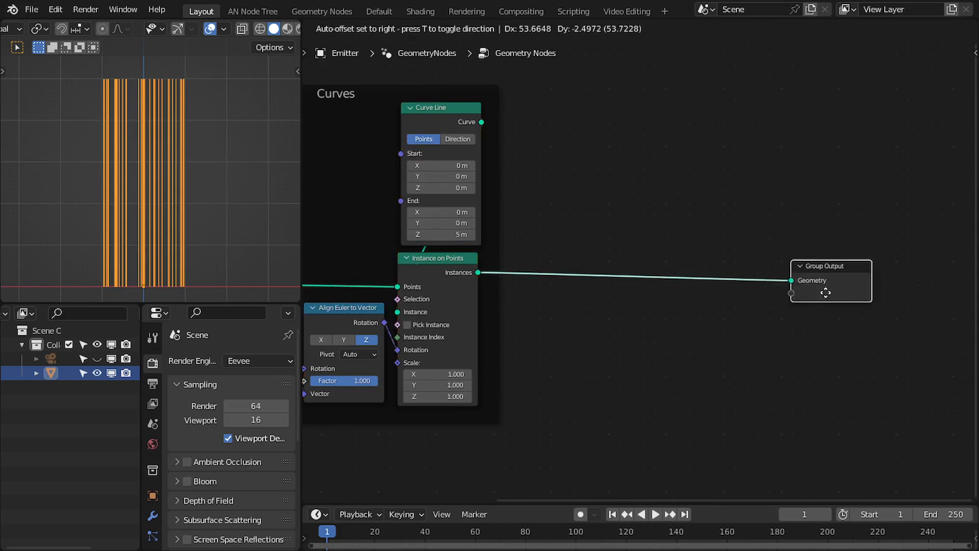
Insert a Realize Instances node between Instance on Points and Group Output.
drag(824, 290, 848, 290)
middle_drag(709, 272, 726, 253)
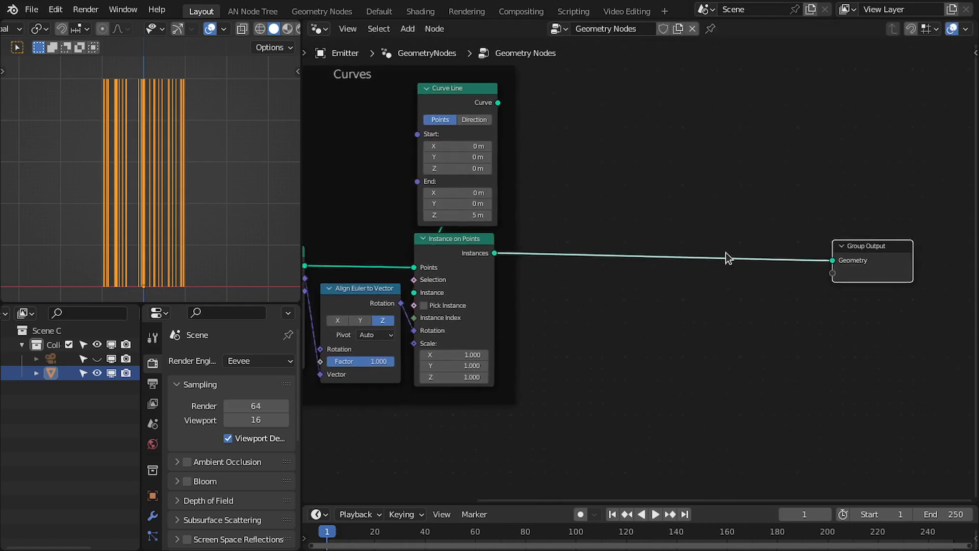
scroll(651, 268, up, 2)
key(shift+a)
click(651, 167)
text(real)
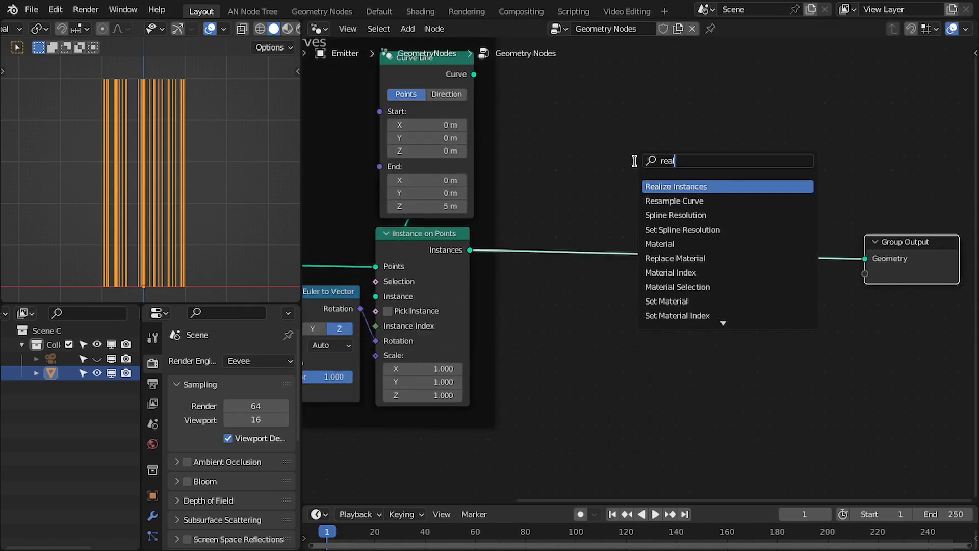
key(Return)
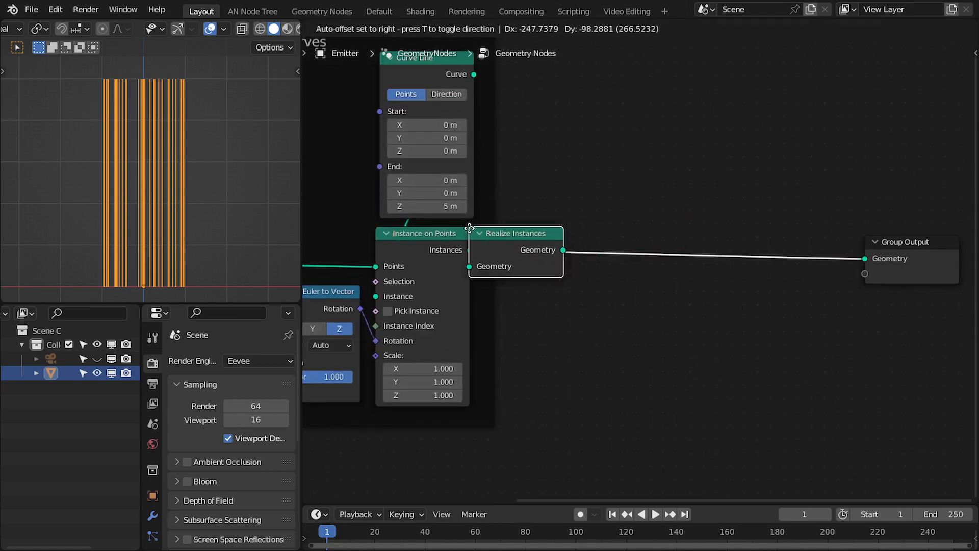
click(509, 242)
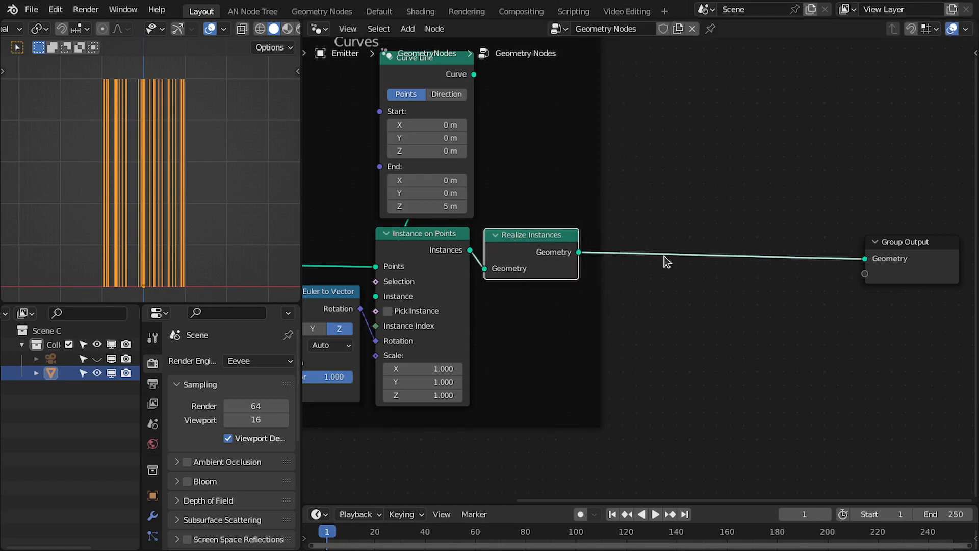
Spread the Group Input and Group Output nodes out around the Curves frame.
middle_drag(734, 263, 668, 259)
drag(861, 255, 889, 243)
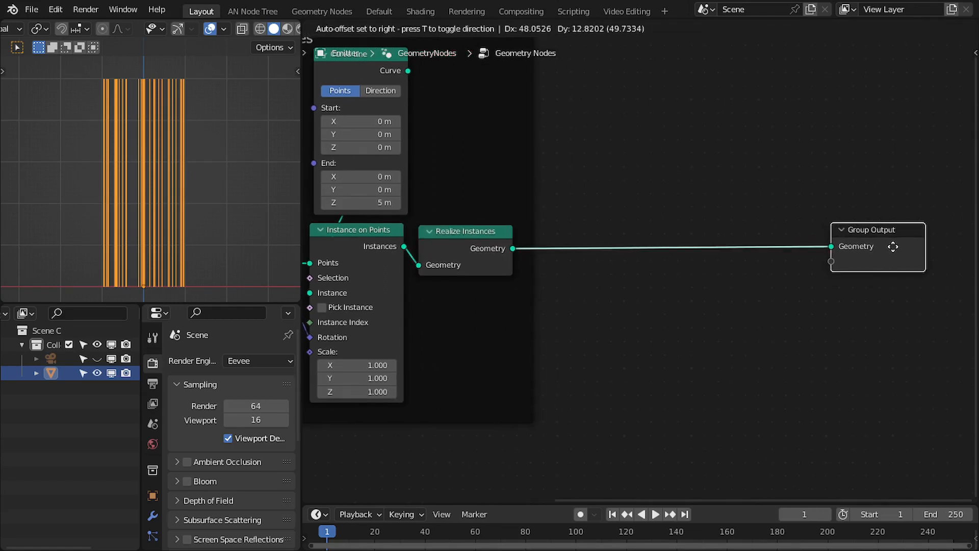
click(889, 243)
key(ctrl+space)
key(Home)
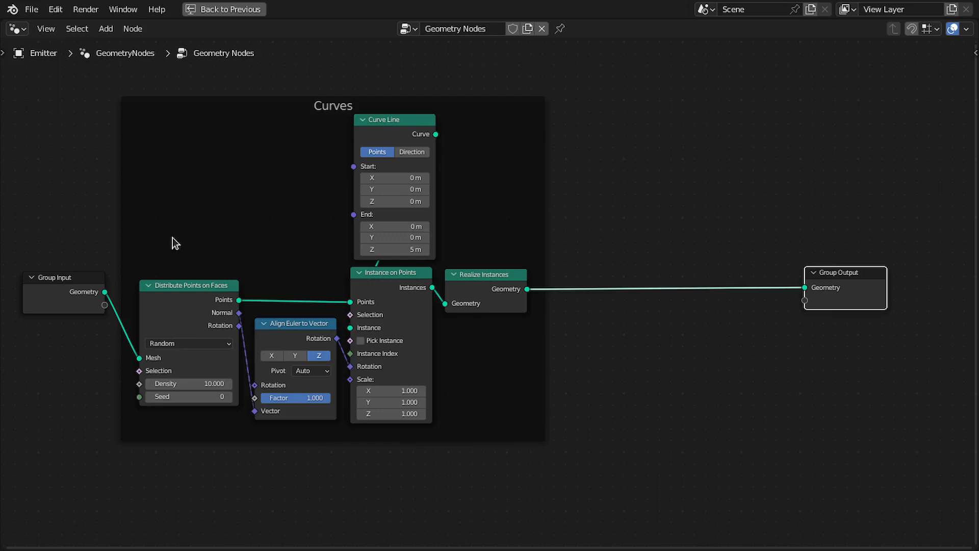
drag(52, 295, 29, 291)
drag(841, 277, 963, 278)
middle_drag(749, 277, 569, 264)
middle_drag(148, 280, 386, 295)
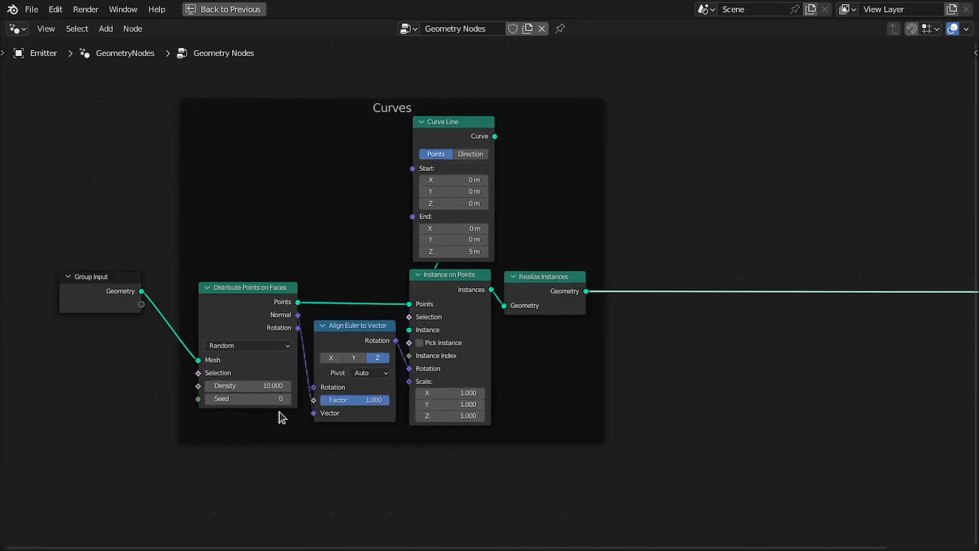
Move the Group Output node further right, leaving open space after the Realize Instances node.
drag(248, 307, 249, 304)
middle_drag(683, 291, 534, 277)
key(ctrl+space)
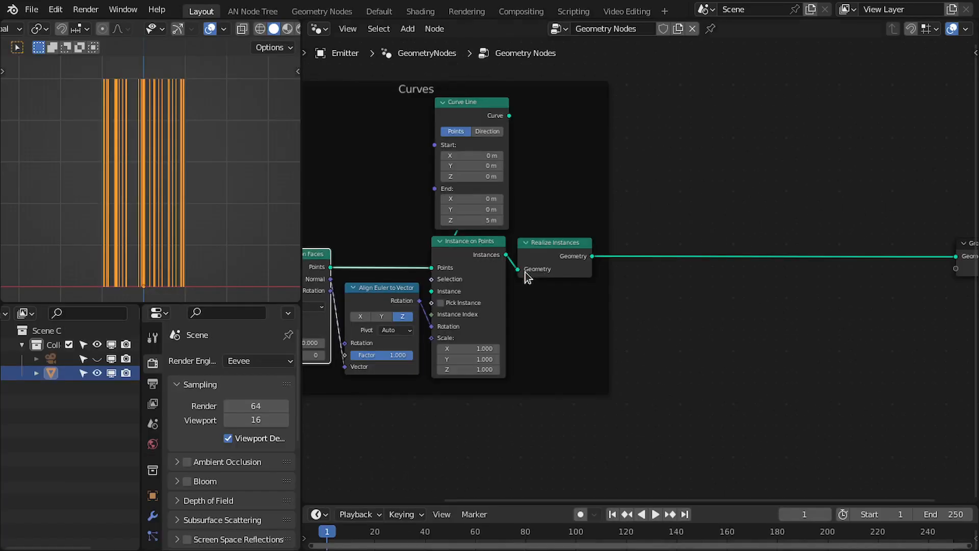
middle_drag(664, 273, 562, 267)
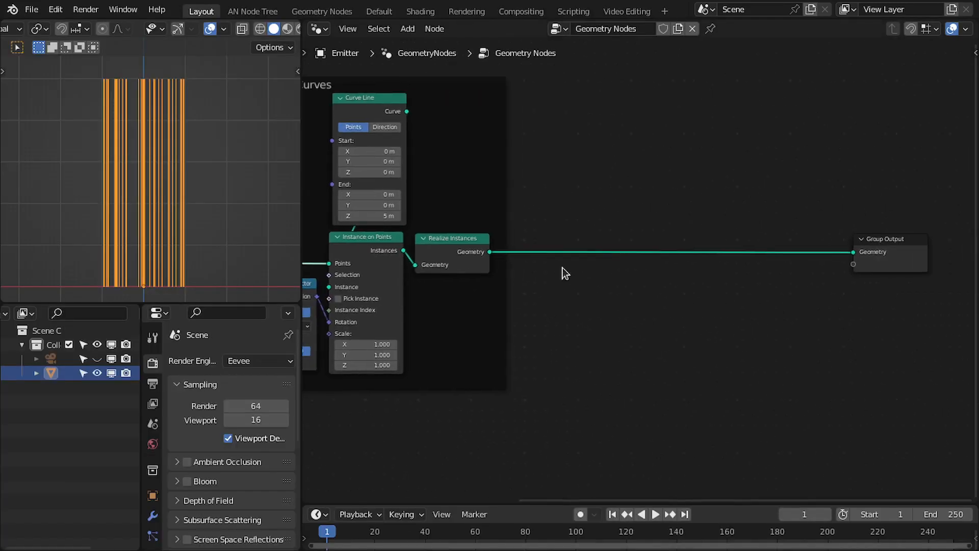
click(491, 254)
middle_drag(599, 231, 485, 222)
scroll(485, 222, up, 1)
shift+right_drag(470, 224, 447, 286)
scroll(650, 273, up, 1)
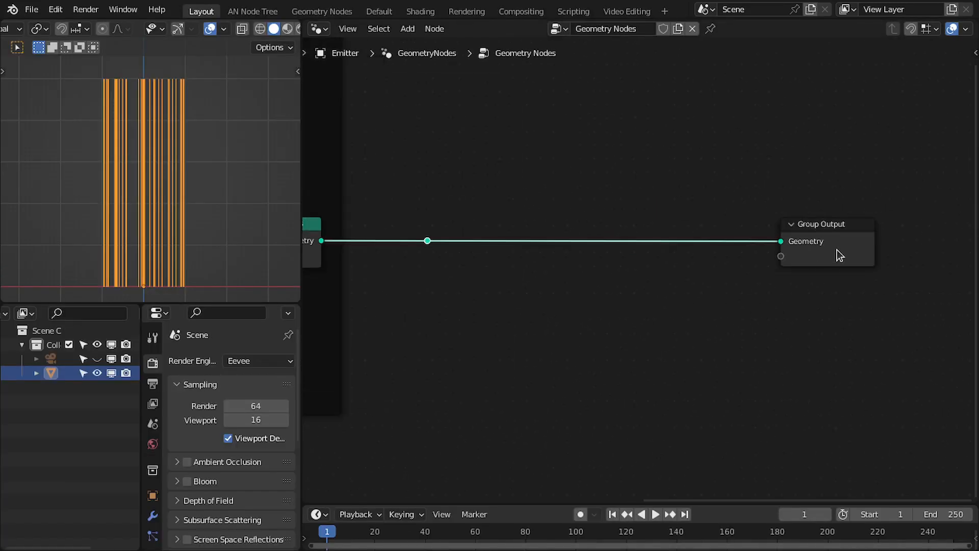
drag(837, 253, 925, 250)
key(ctrl+space)
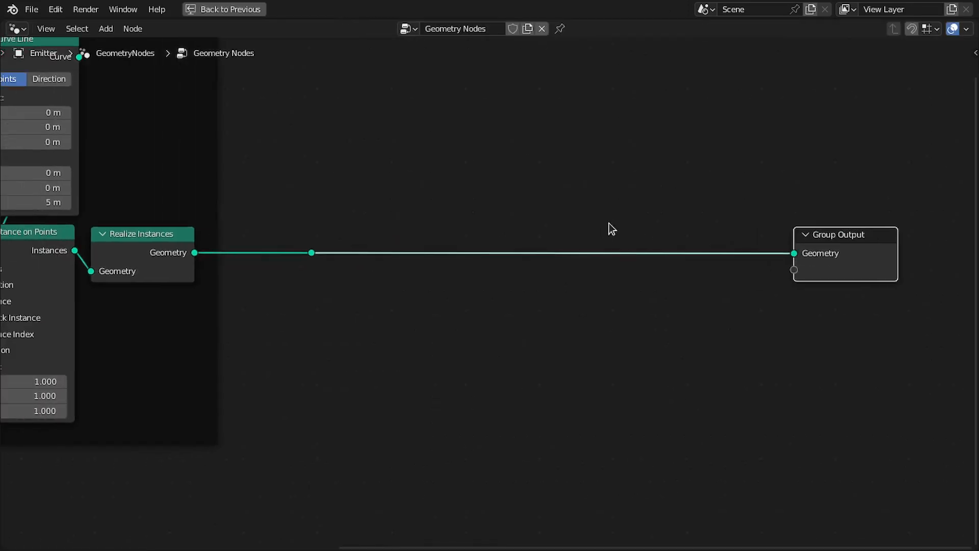
Insert a Trim Curve node on the link between Realize Instances and Group Output, shifting Group Output right.
key(shift+a)
click(546, 204)
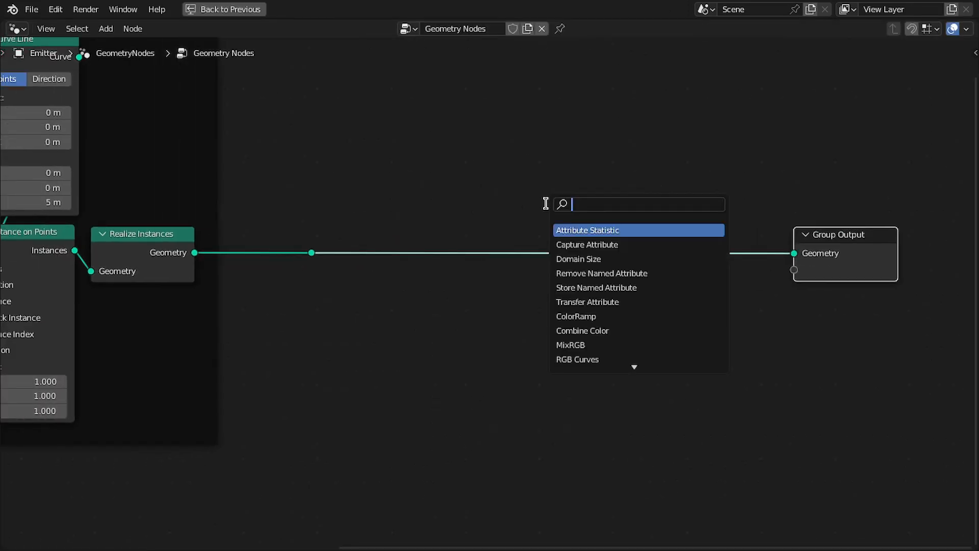
text(trim)
key(Return)
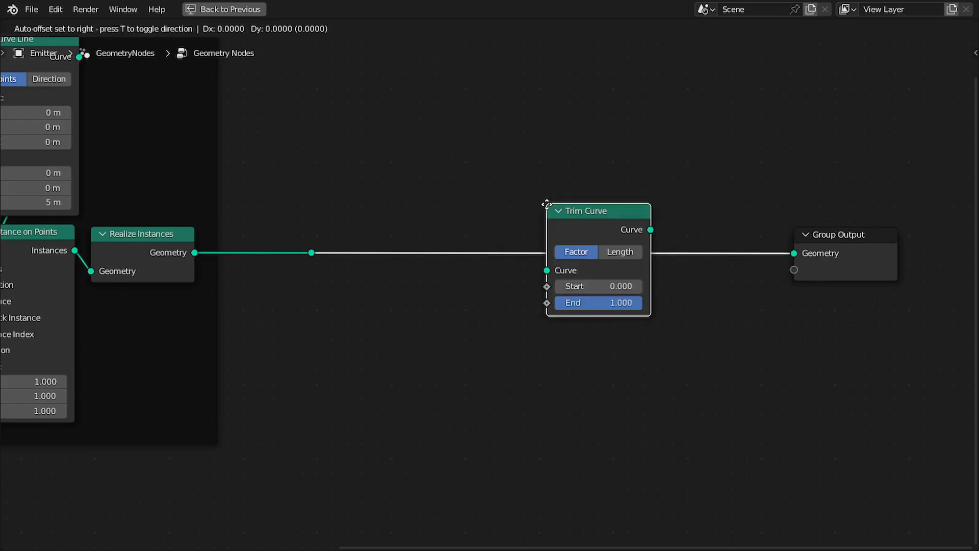
click(590, 225)
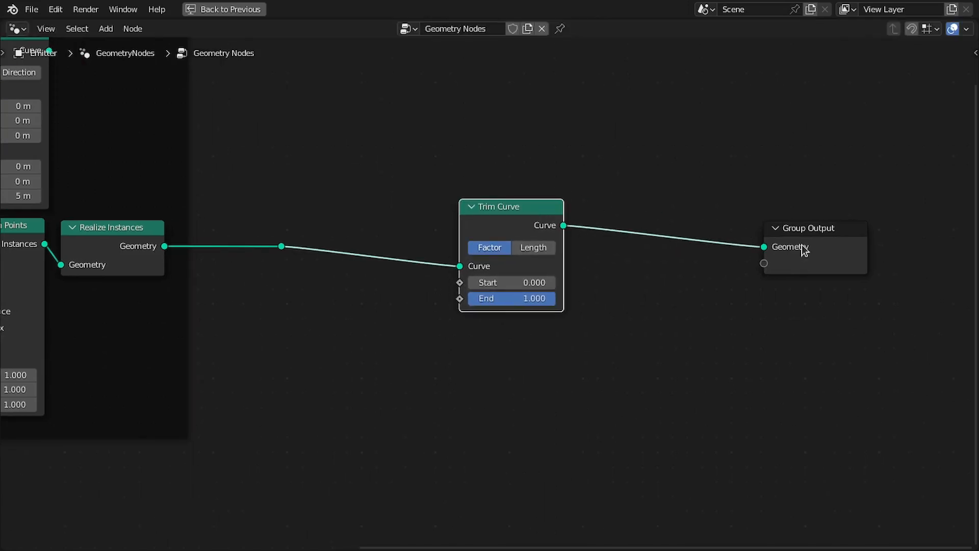
drag(814, 247, 877, 232)
Insert a Resample Curve node after Trim Curve and set its Count to 1.
middle_drag(751, 219, 657, 218)
key(shift+a)
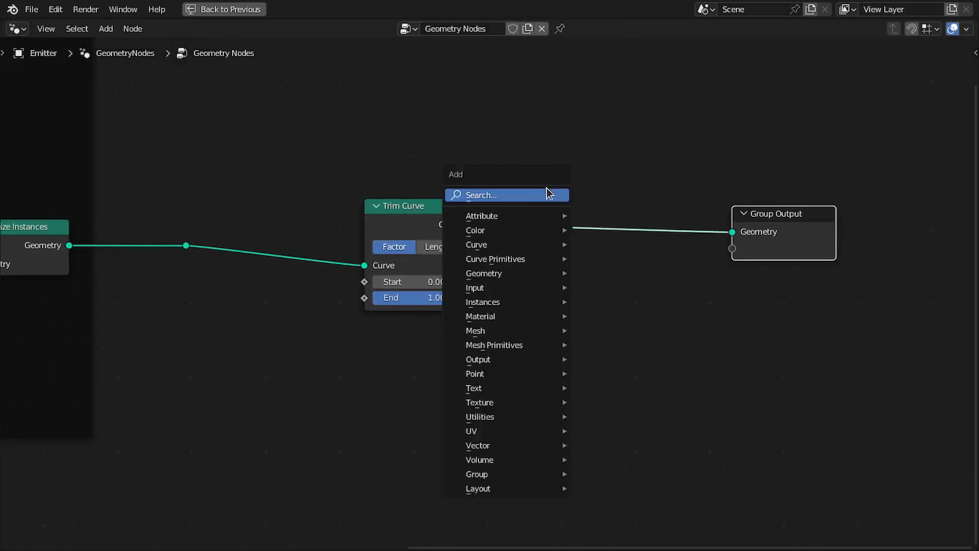
click(519, 195)
text(resam)
key(Return)
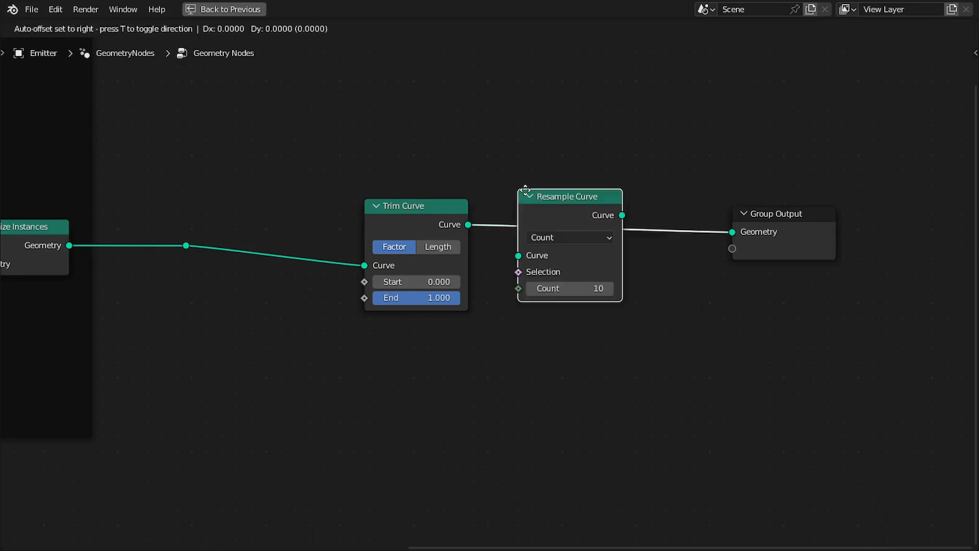
click(534, 199)
drag(552, 212, 514, 212)
click(529, 296)
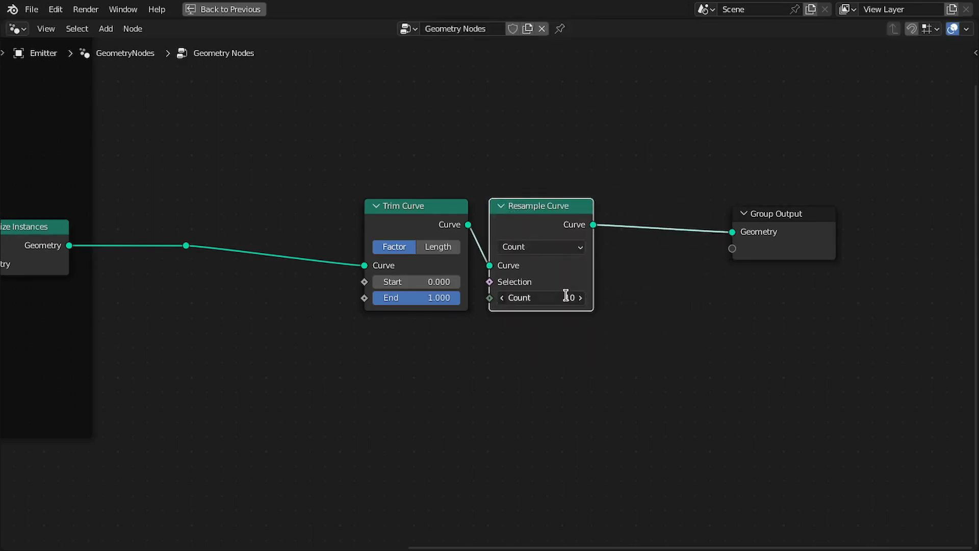
text(1)
key(Return)
Move the Group Output node further right past Resample Curve and select the Trim and Resample nodes.
middle_drag(745, 208, 605, 206)
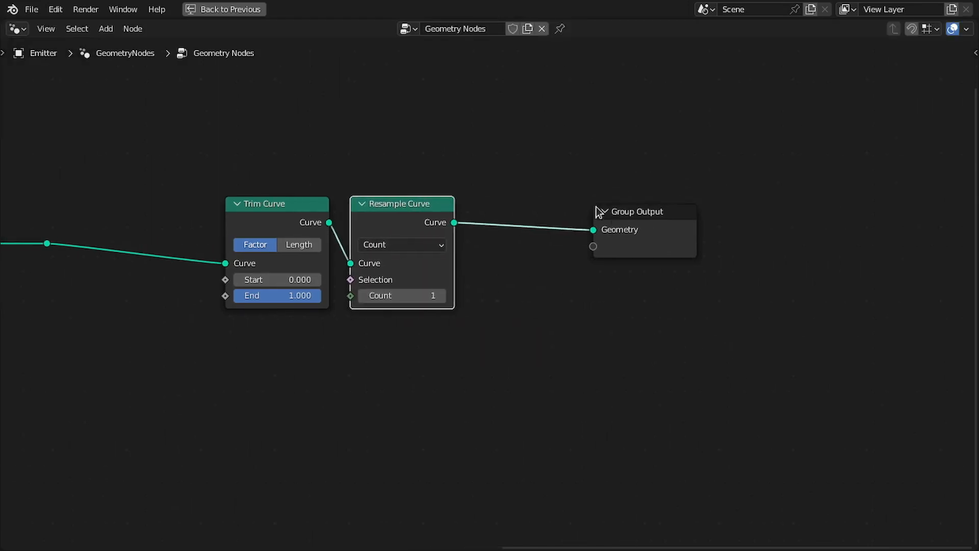
drag(662, 224, 813, 222)
scroll(428, 243, up, 1)
middle_drag(433, 246, 490, 242)
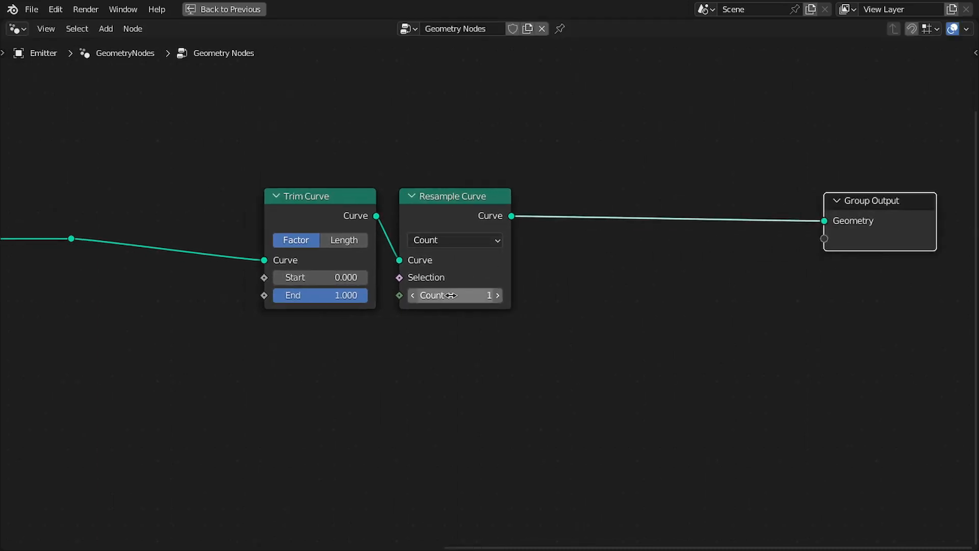
drag(364, 160, 445, 203)
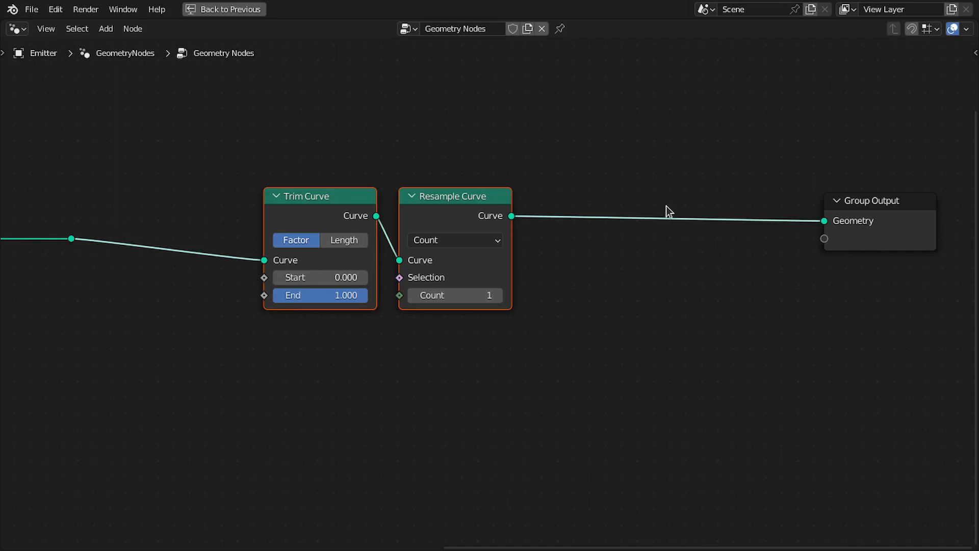
Add an Instance on Points node fed by the resampled curve and connect its Instances to Group Output.
drag(511, 215, 572, 237)
text(insta)
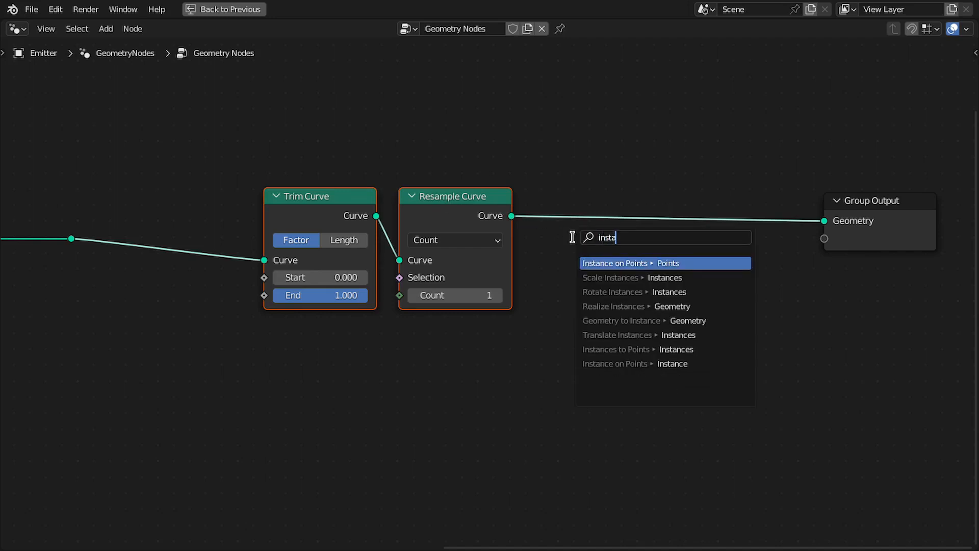
key(Return)
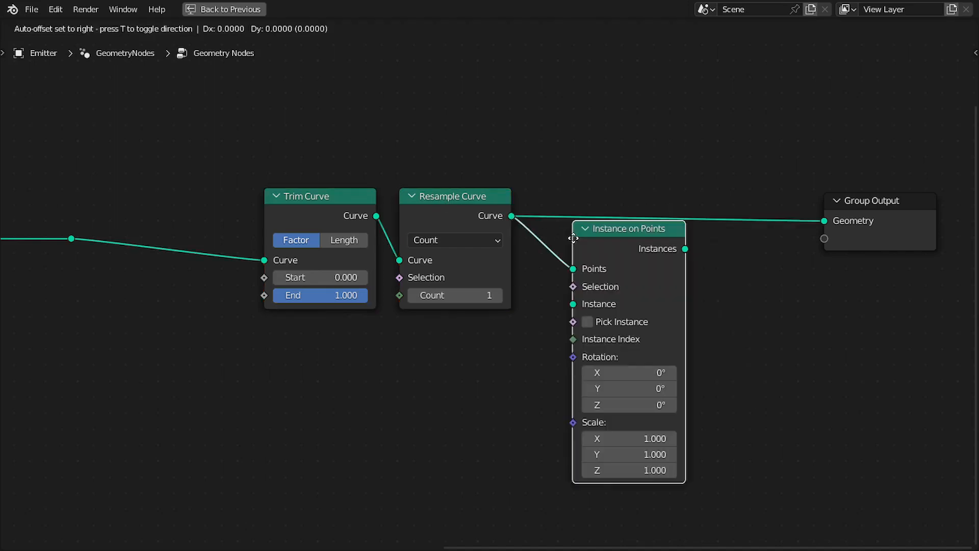
click(681, 186)
middle_drag(780, 212, 692, 201)
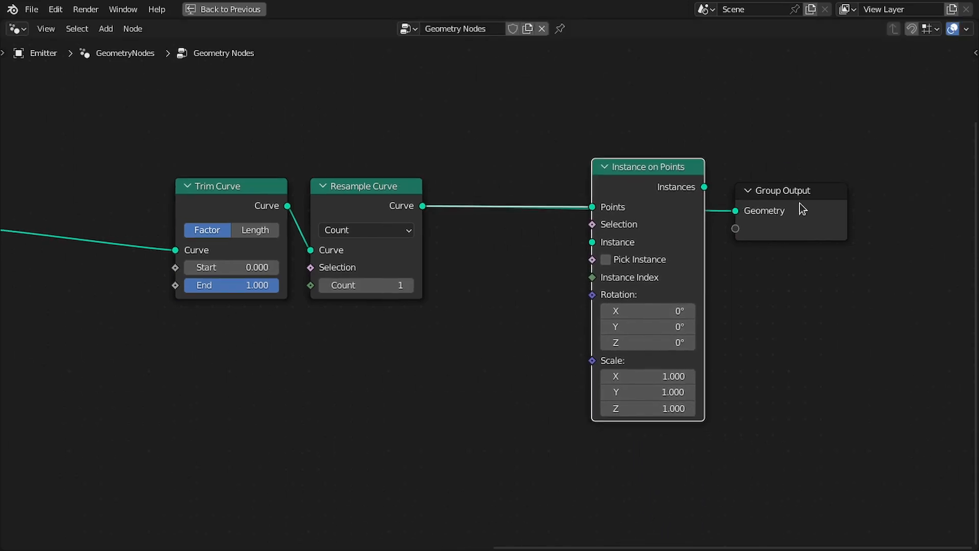
drag(799, 203, 892, 203)
drag(704, 187, 828, 211)
Add an Ico Sphere as the instance for Instance on Points and set its radius to 0.15 m.
drag(592, 242, 678, 101)
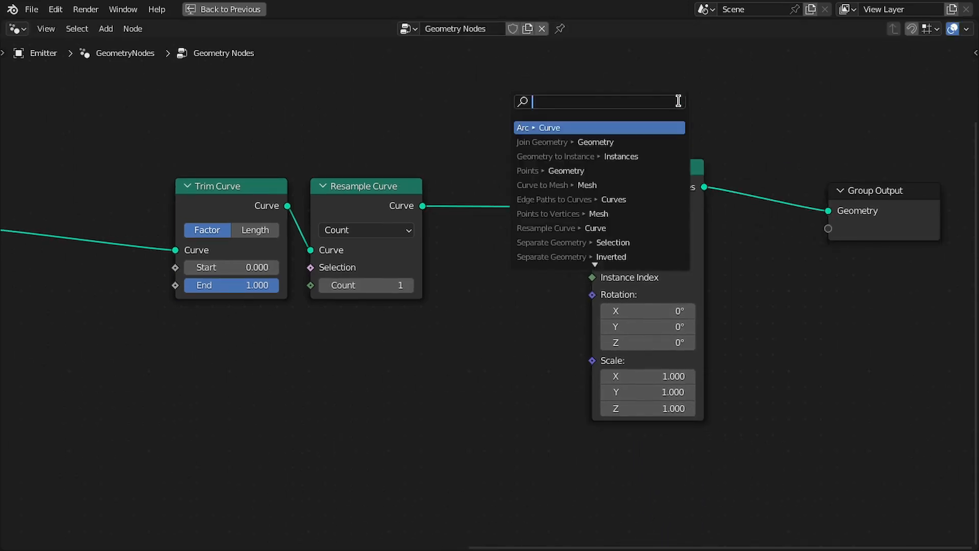
text(ico)
key(Return)
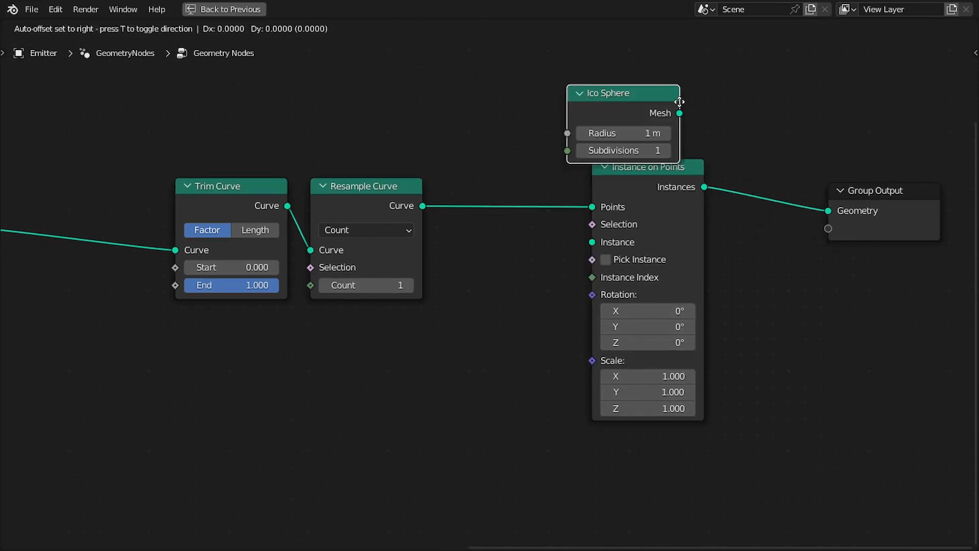
click(706, 85)
click(661, 117)
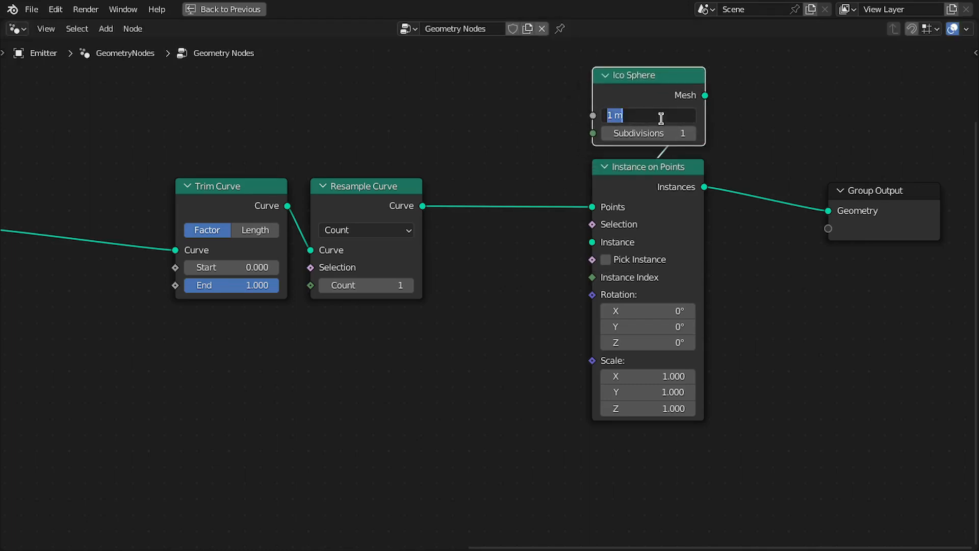
text(0.15)
key(Return)
Return to the full layout and enlarge the 3D viewport to inspect the instanced spheres.
scroll(680, 192, down, 3)
scroll(688, 190, up, 2)
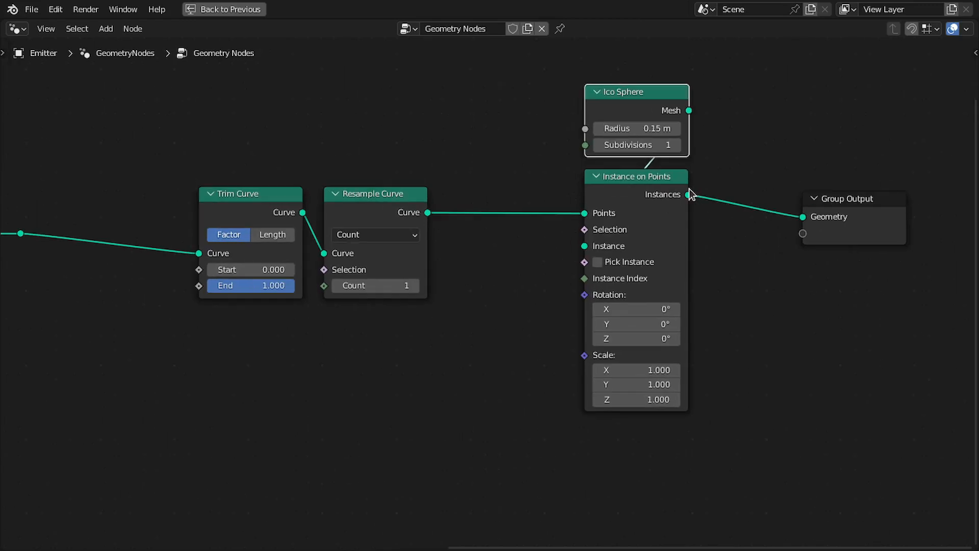
key(ctrl+space)
mouse_move(143, 248)
shift+middle_down()
mouse_move(143, 220)
mouse_move(139, 234)
shift+middle_up()
middle_drag(573, 284, 627, 313)
middle_drag(535, 305, 570, 292)
scroll(570, 292, up, 1)
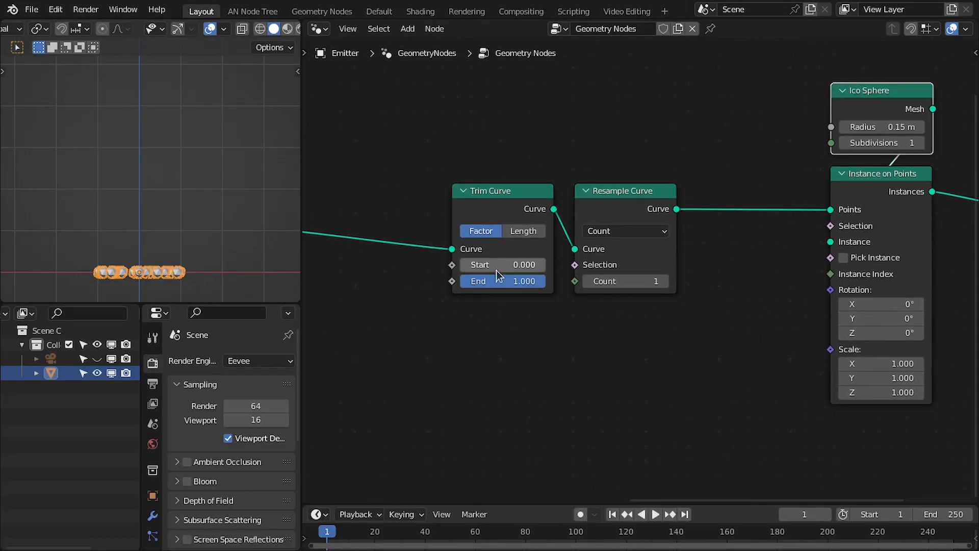
drag(482, 264, 460, 264)
middle_drag(520, 290, 530, 309)
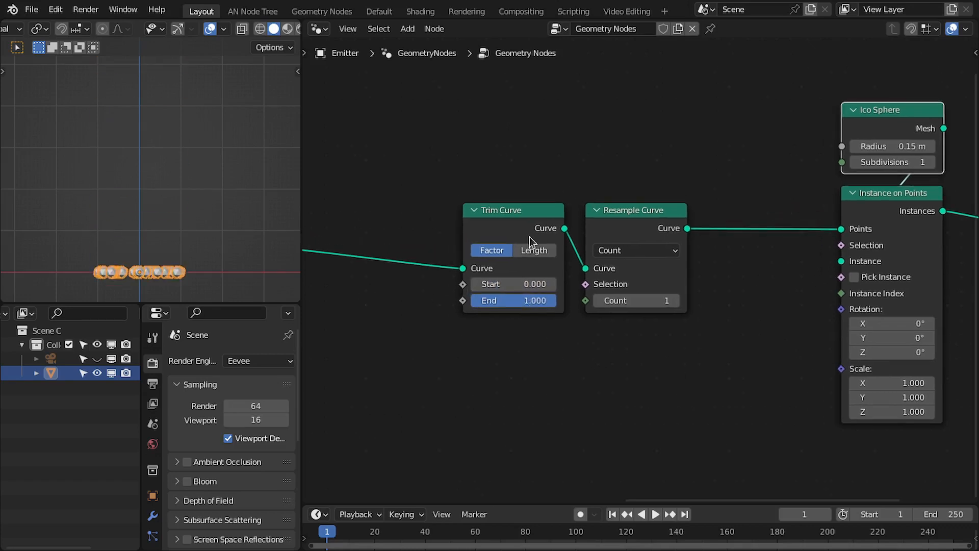
middle_drag(529, 237, 596, 246)
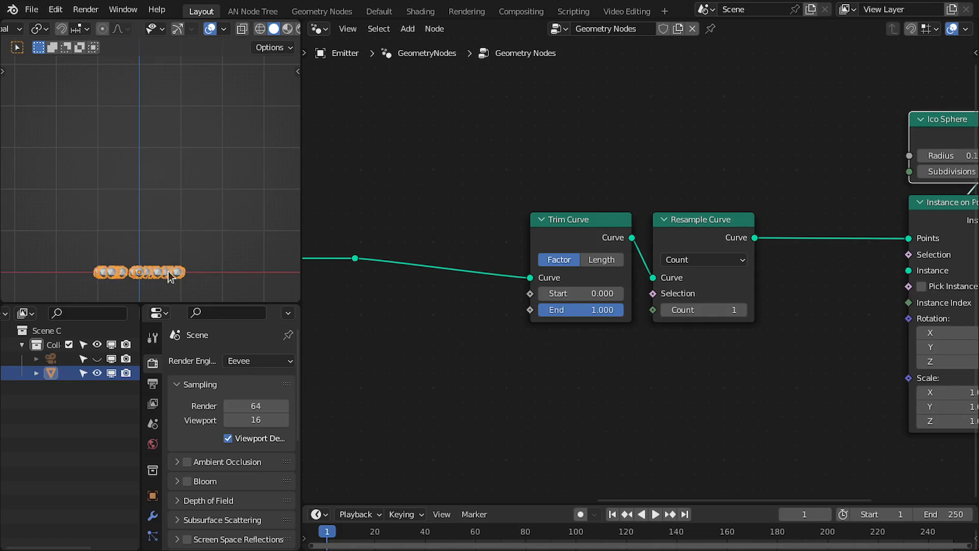
drag(171, 303, 171, 356)
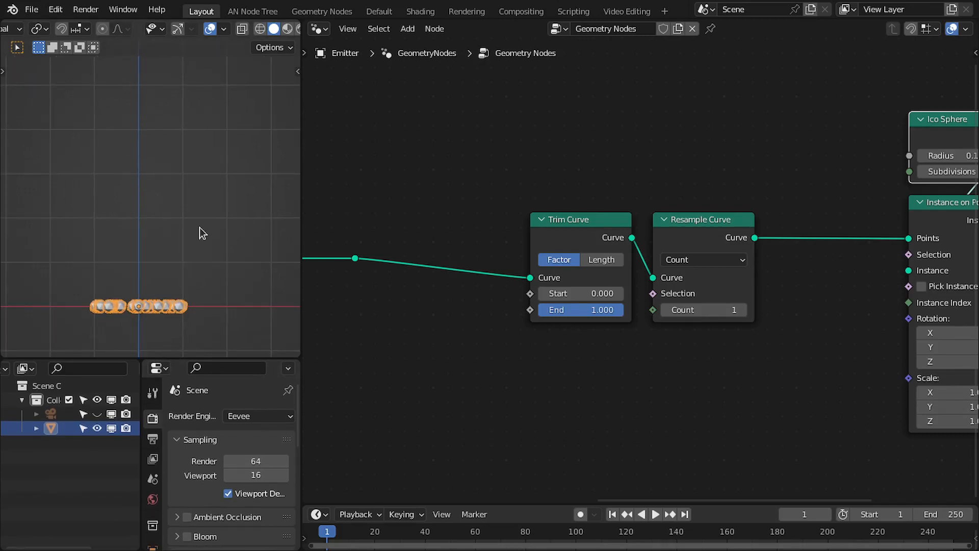
shift+middle_drag(200, 227, 200, 245)
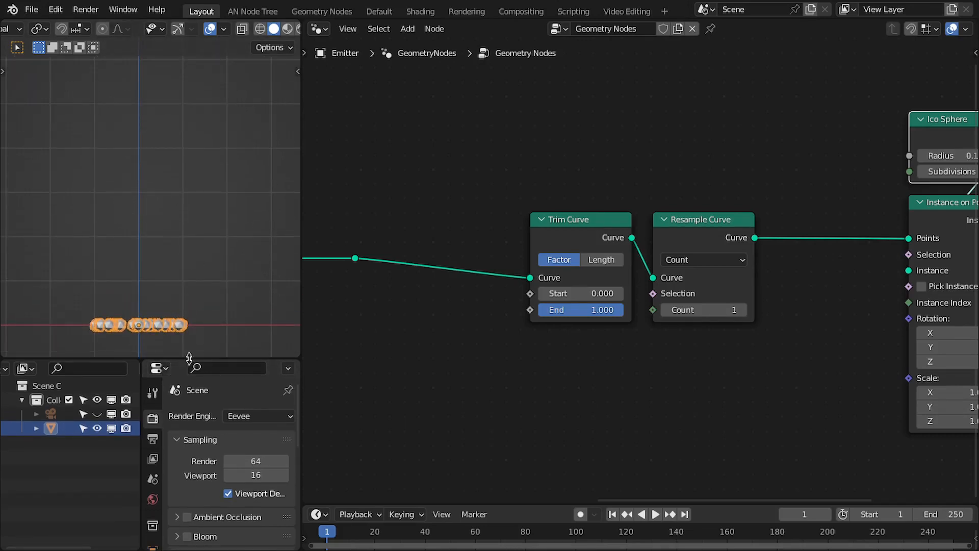
drag(188, 357, 190, 343)
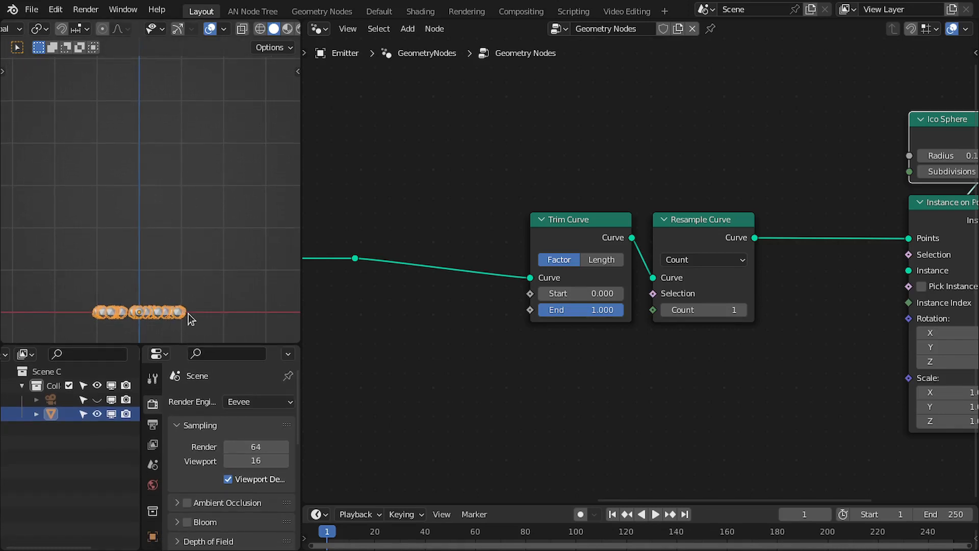
middle_drag(639, 337, 680, 336)
Switch Trim Curve to Length mode and set its Start to 0 m.
click(645, 256)
middle_drag(616, 306, 651, 308)
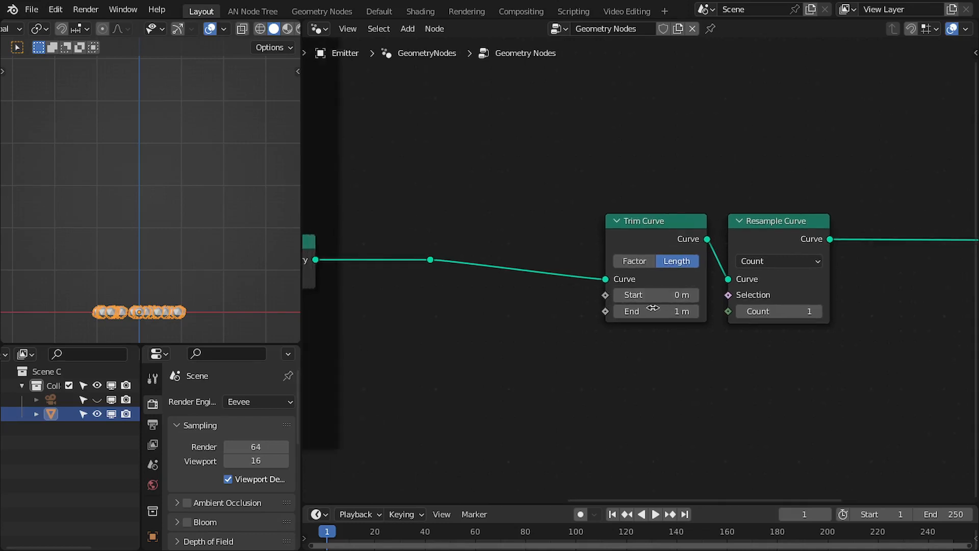
middle_drag(527, 304, 572, 306)
middle_drag(635, 267, 515, 249)
drag(529, 163, 747, 234)
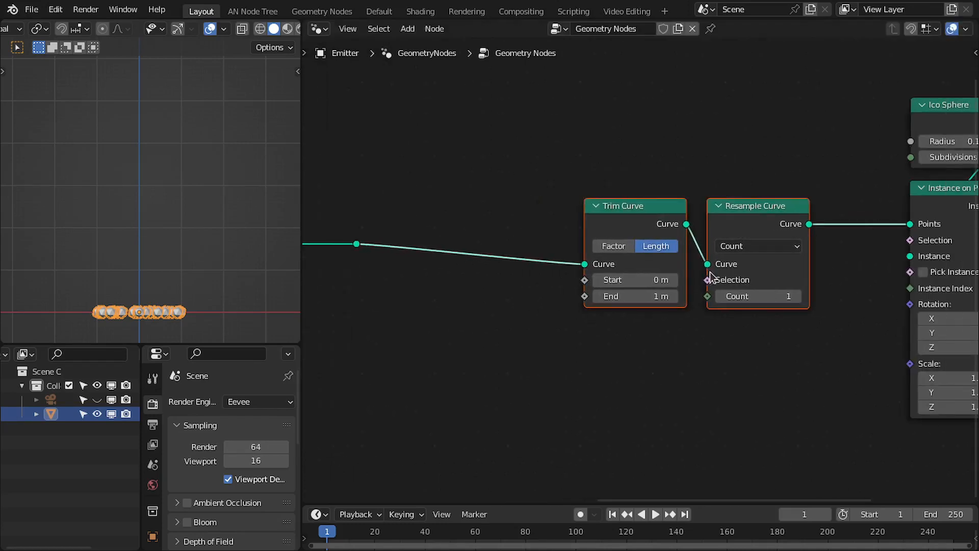
mouse_move(620, 280)
mouse_down()
mouse_move(641, 280)
mouse_move(622, 282)
mouse_up()
click(622, 282)
text(0)
key(Return)
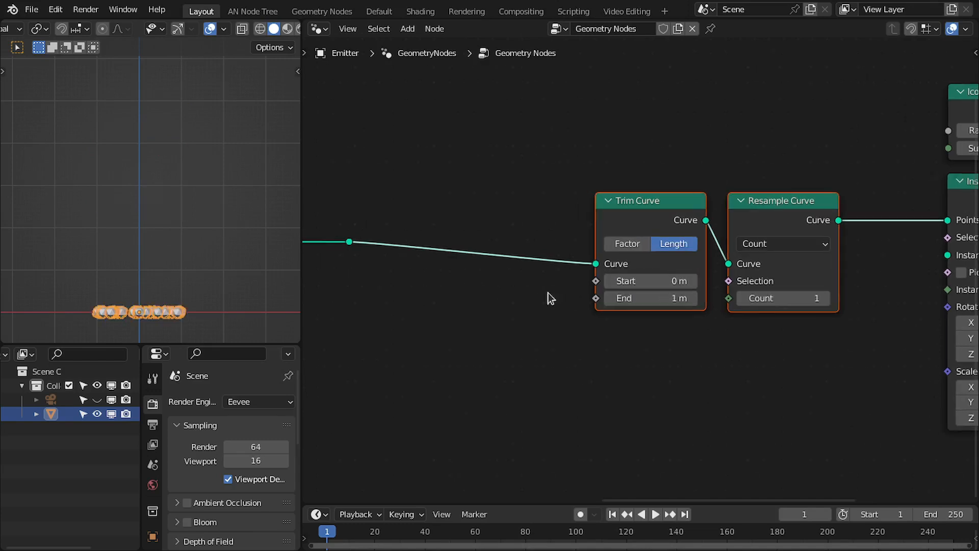
Insert a Capture Attribute node before Trim Curve and set its domain to Spline.
key(shift+a)
click(519, 178)
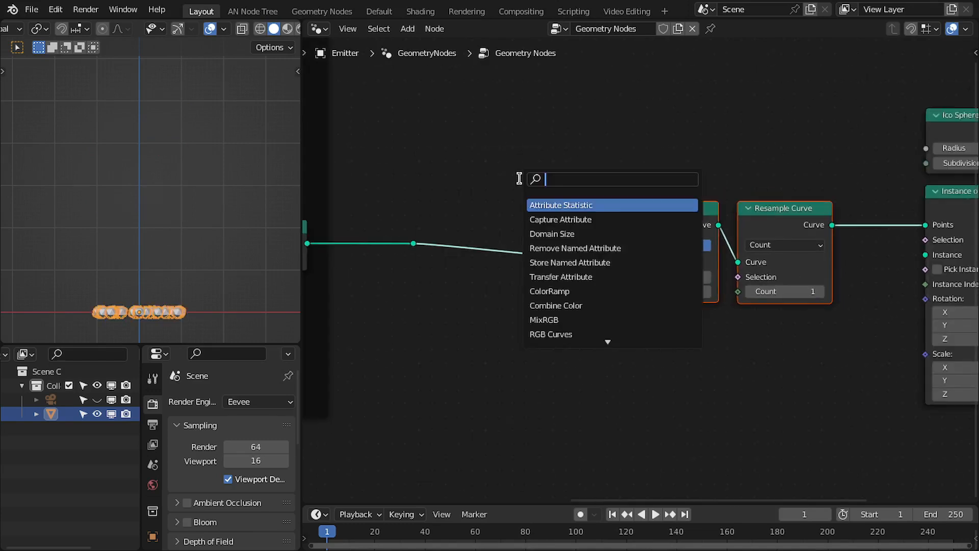
text(cap)
key(Return)
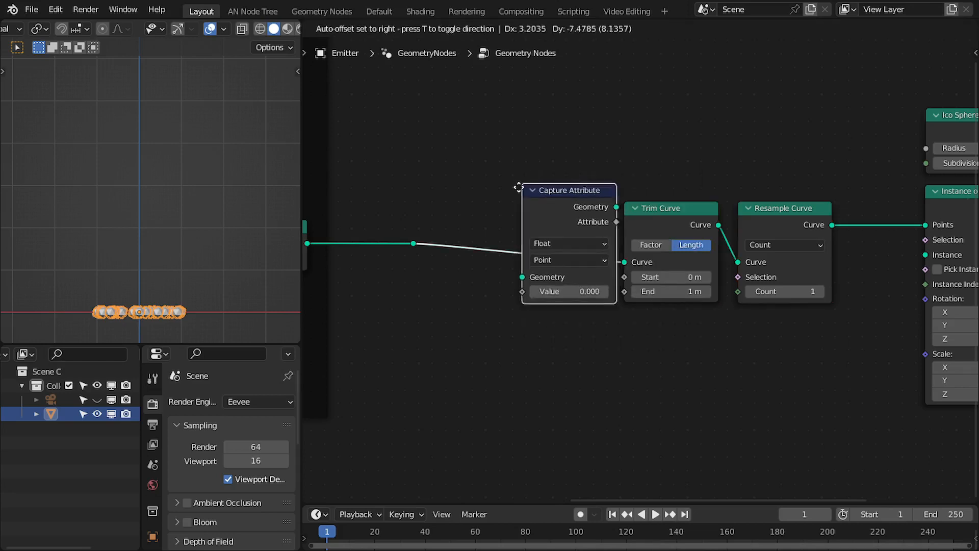
click(472, 203)
click(510, 276)
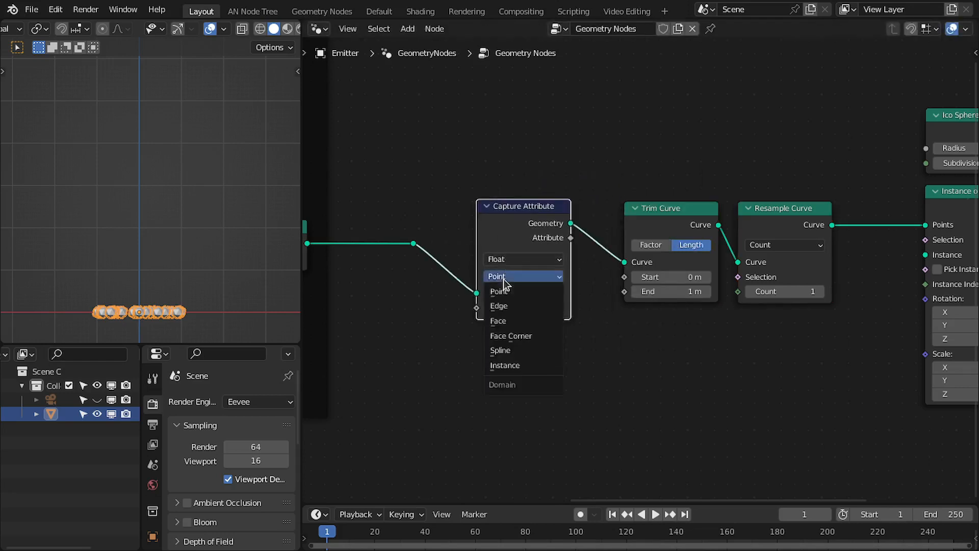
click(503, 357)
Add a Spline Length node and connect its Length output to the Capture Attribute's Value input.
key(shift+a)
click(523, 198)
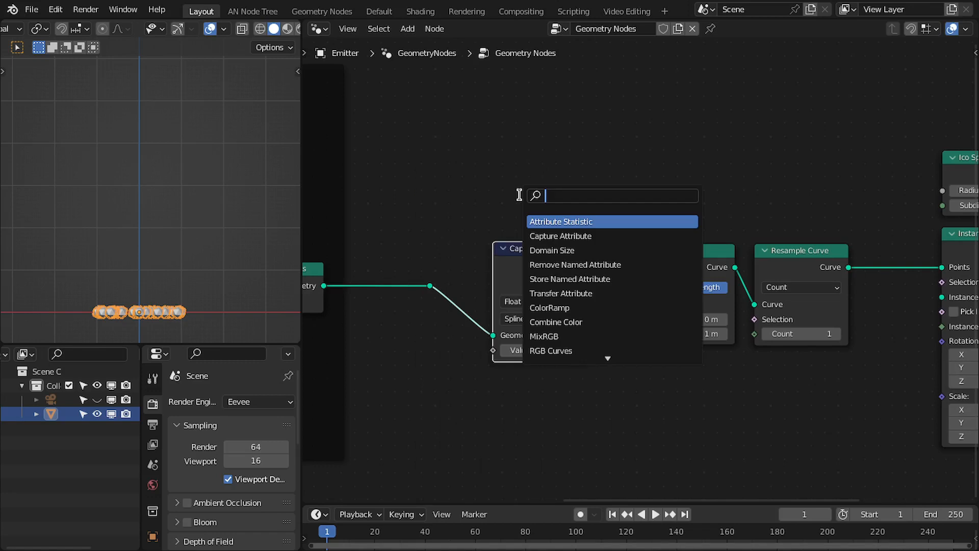
text(spline)
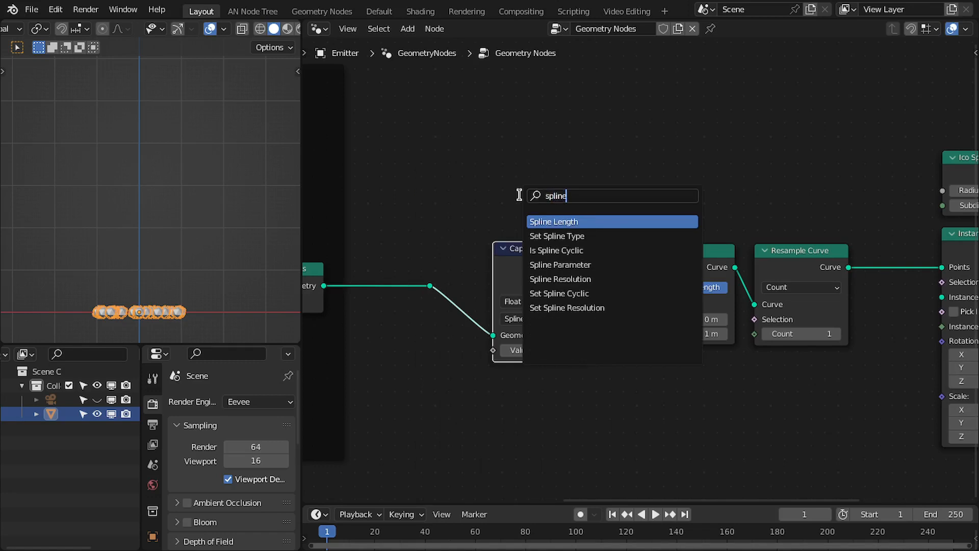
key(Return)
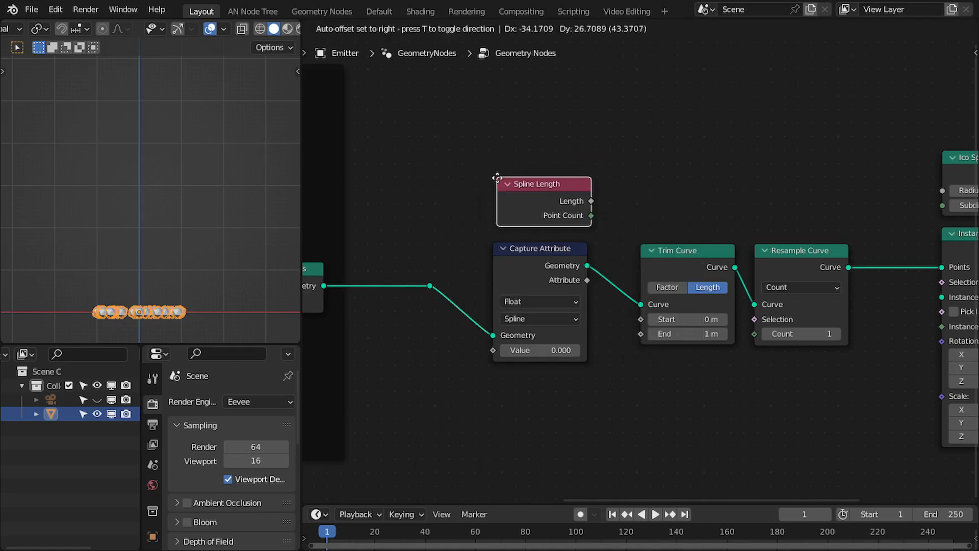
click(499, 186)
drag(592, 209, 493, 350)
middle_drag(548, 292, 513, 284)
drag(492, 203, 484, 201)
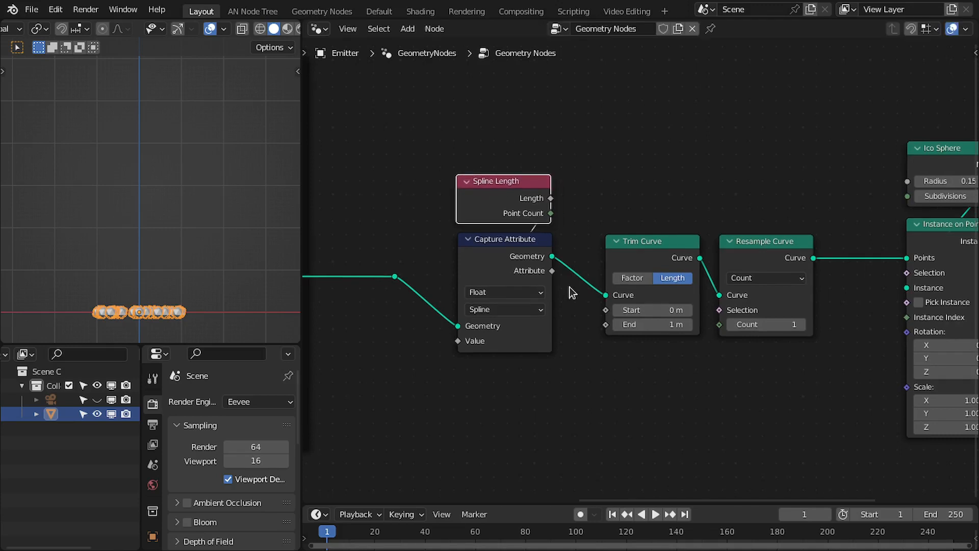
Connect the captured spline length attribute to Trim Curve's End input and tidy the node positions.
drag(621, 336, 606, 324)
middle_drag(558, 318, 529, 300)
drag(426, 132, 452, 164)
key(g)
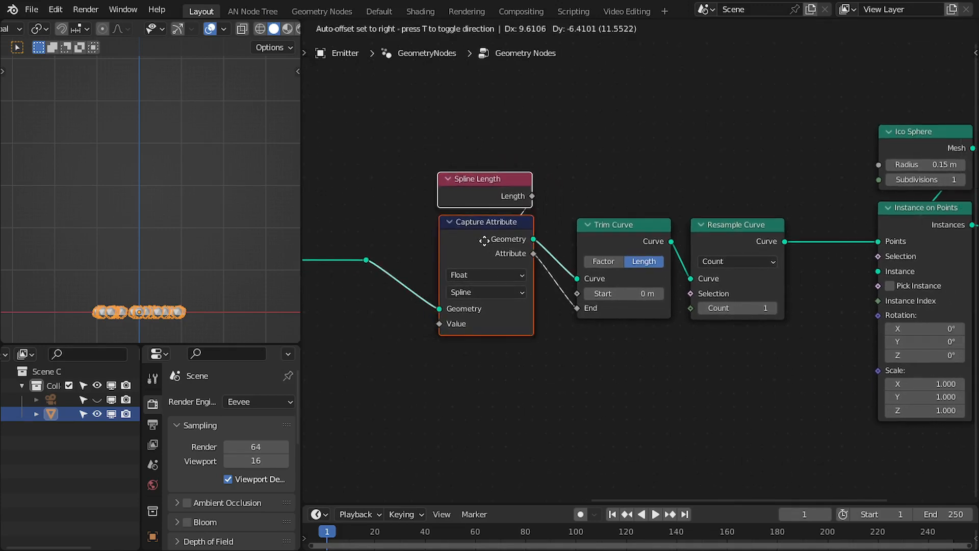
click(488, 243)
middle_drag(604, 243, 611, 198)
drag(584, 258, 564, 275)
middle_drag(564, 275, 572, 247)
Add a Map Range node below the Trim Curve node.
key(shift+a)
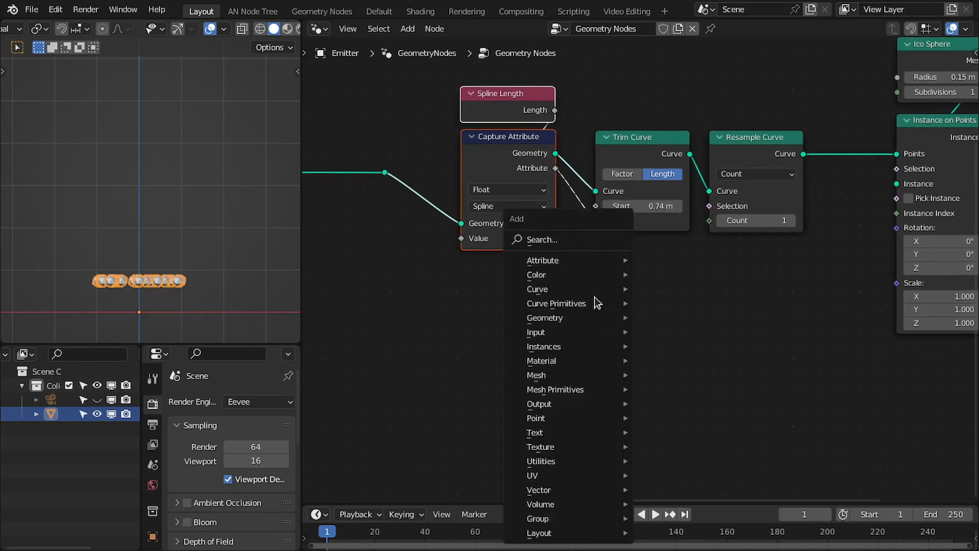
click(558, 238)
text(map)
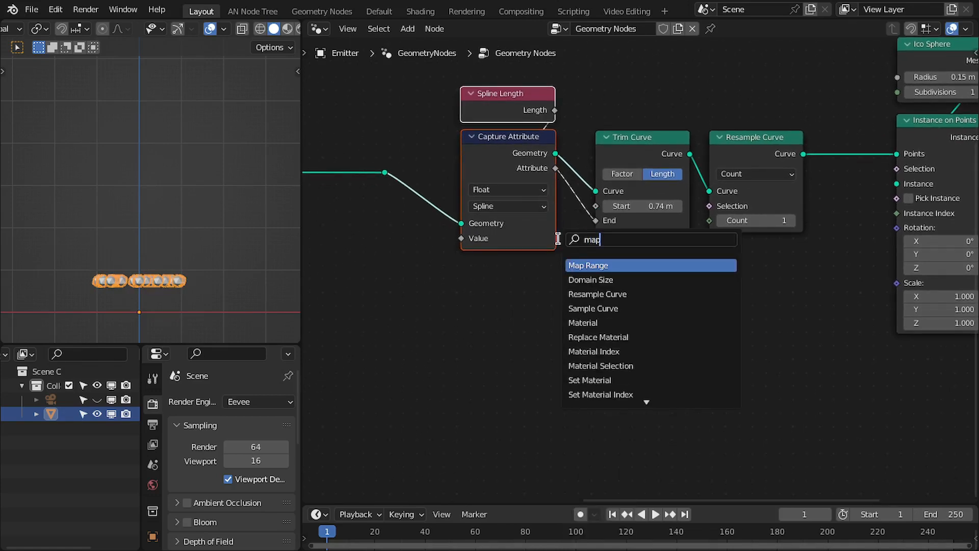
key(Return)
click(600, 294)
middle_drag(542, 219, 546, 185)
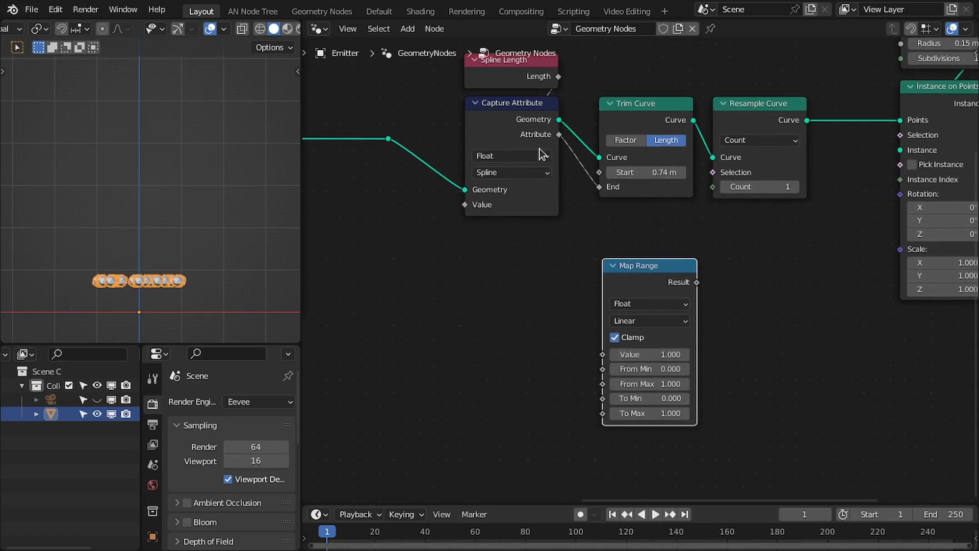
Feed the captured length into Map Range's To Max and connect its Result to Trim Curve's Start.
drag(559, 135, 612, 417)
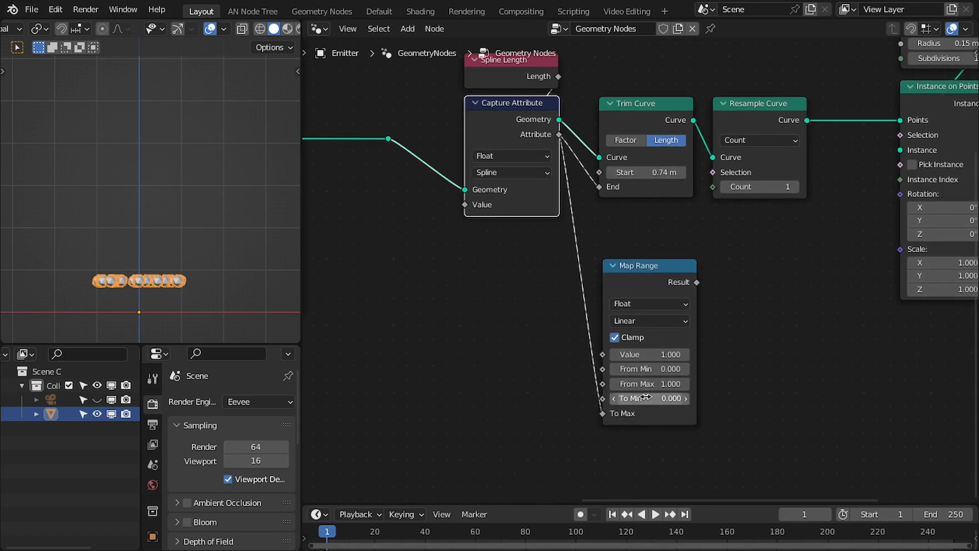
middle_drag(592, 221, 588, 238)
drag(693, 298, 596, 188)
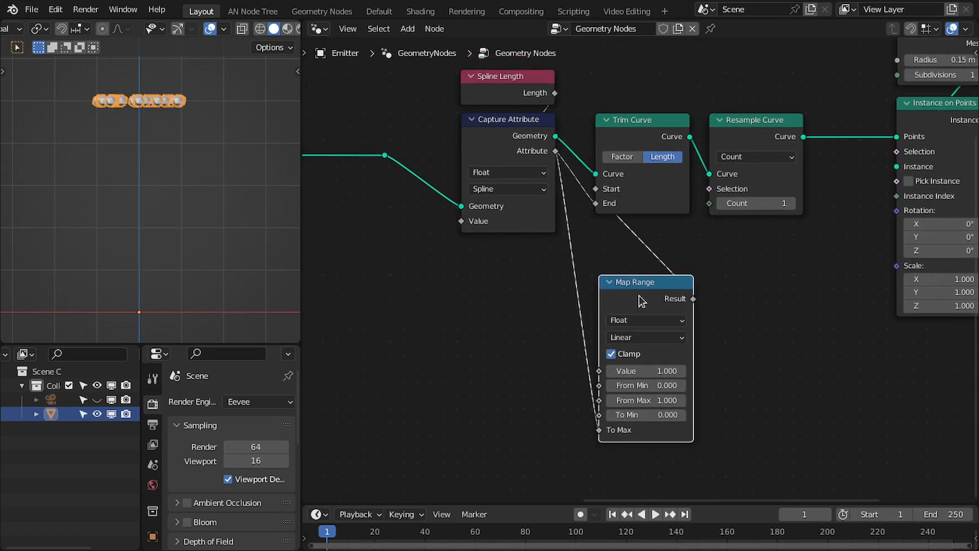
drag(639, 281, 634, 269)
middle_drag(637, 201, 649, 222)
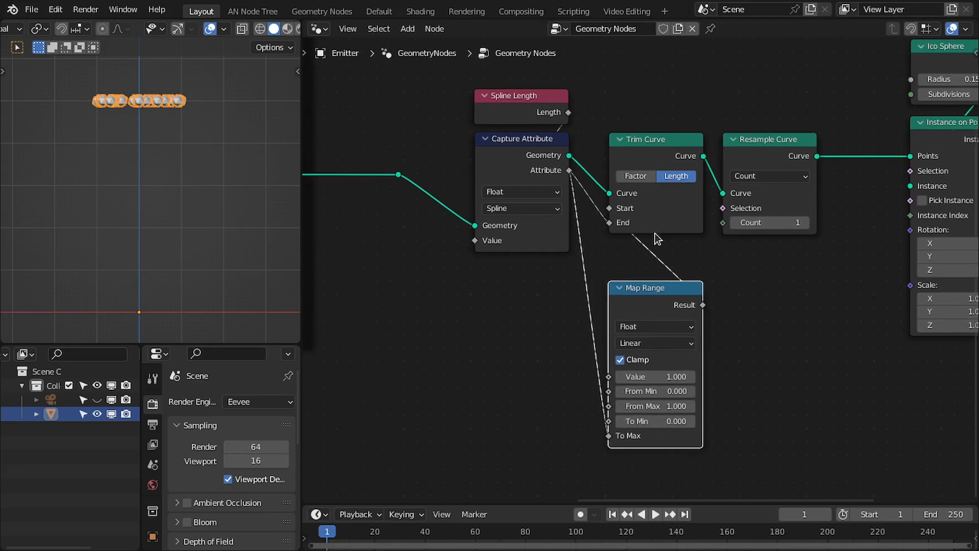
Add a Scene Time node from Map Range's Value input and connect its Frame output to Value.
middle_drag(666, 381, 664, 350)
drag(660, 347, 606, 348)
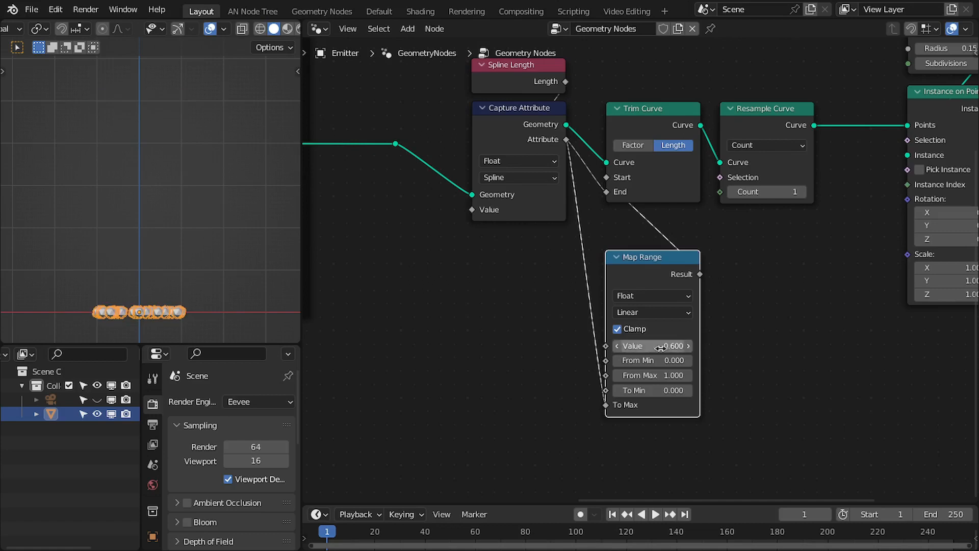
middle_drag(607, 357, 682, 344)
drag(539, 320, 539, 320)
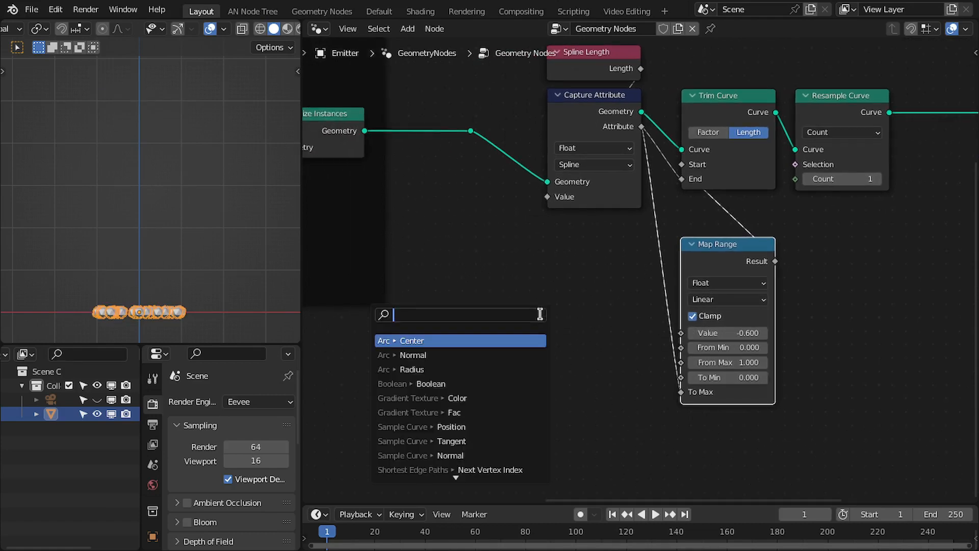
scroll(538, 320, down, 2)
text(fram)
key(Return)
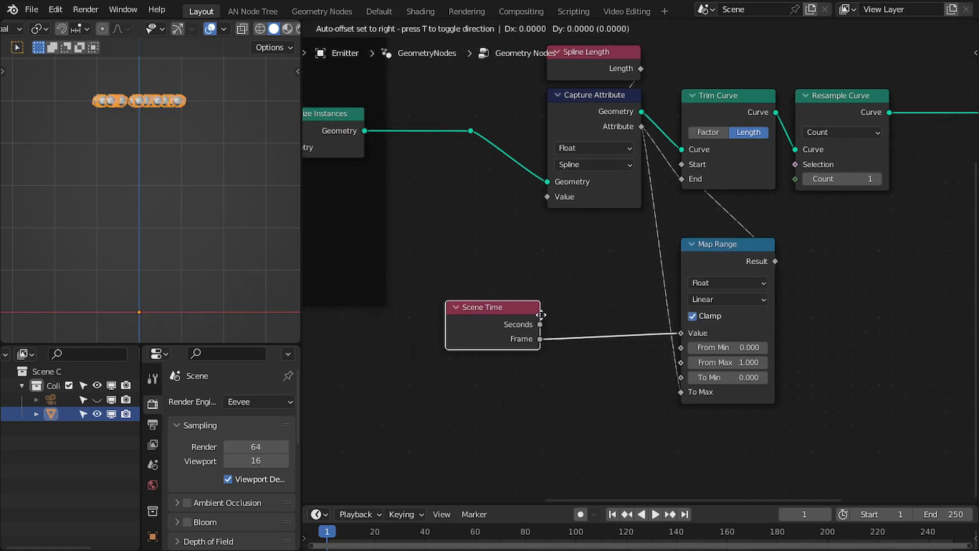
click(611, 311)
middle_drag(582, 298, 507, 289)
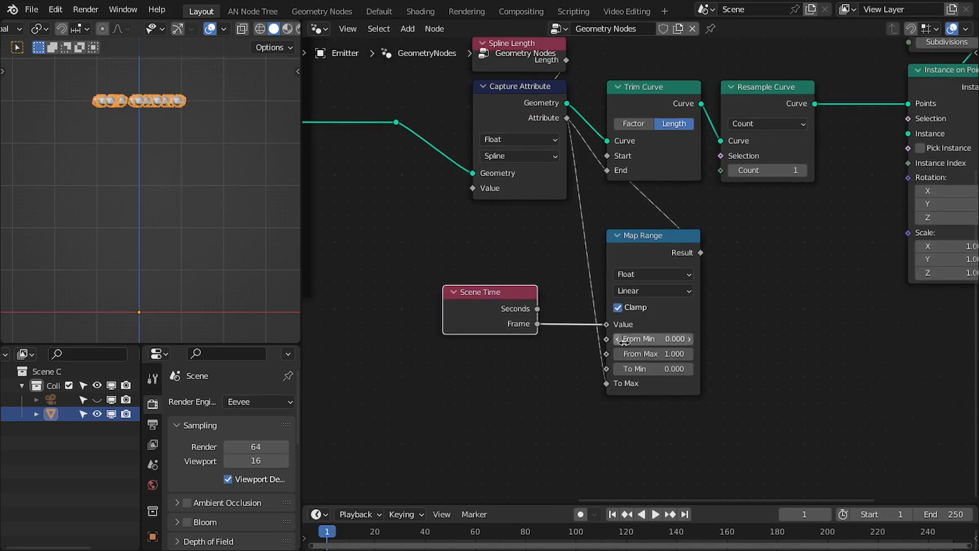
Set Map Range's From Max to 30 and play back the animation to preview the trimming.
click(650, 354)
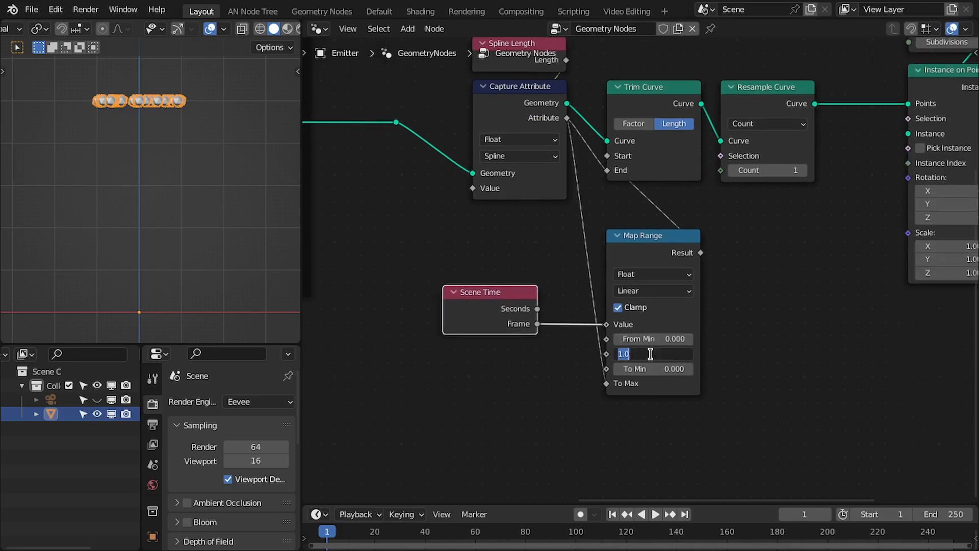
key(Return)
key(space)
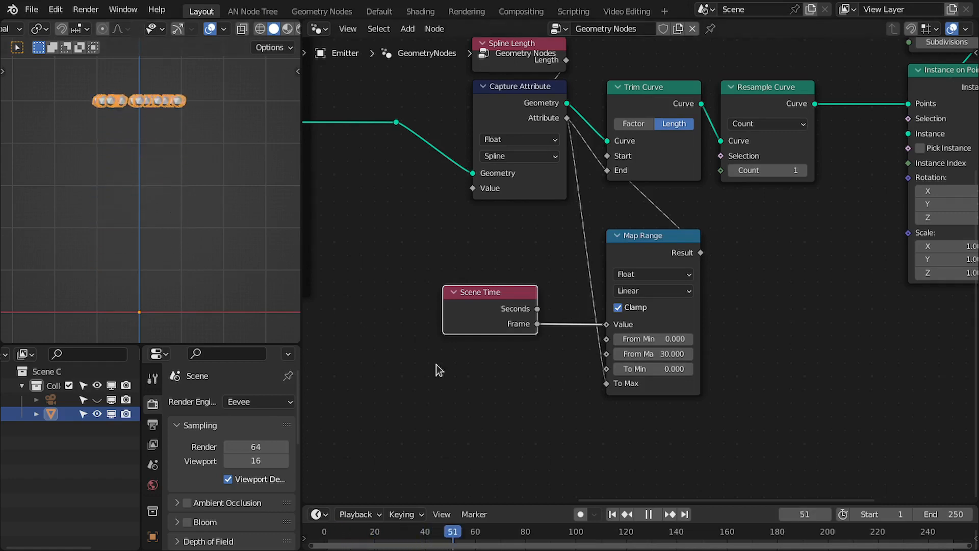
click(613, 514)
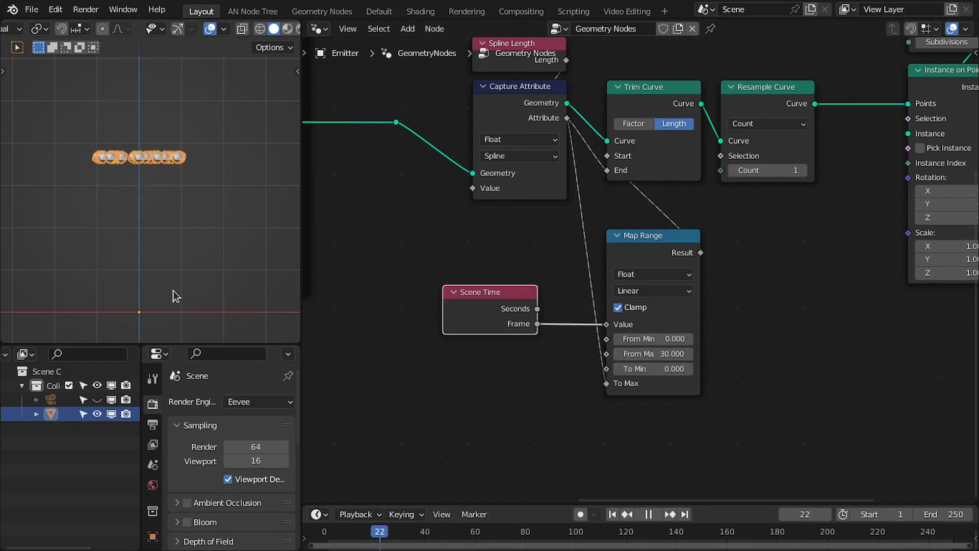
click(612, 515)
key(space)
Move the Scene Time node closer to Map Range and pan over to the Instance on Points node.
middle_drag(635, 261, 702, 283)
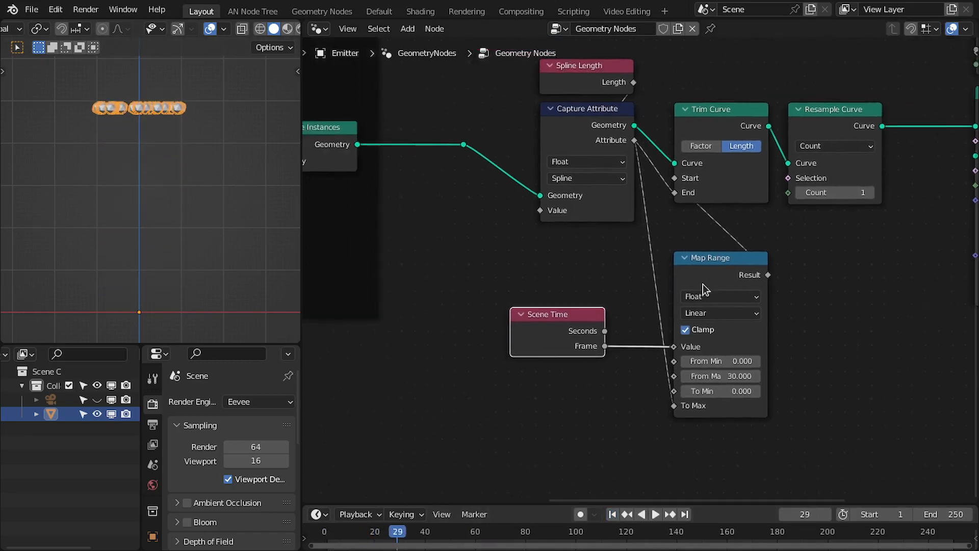
scroll(683, 283, down, 4)
middle_drag(520, 256, 601, 264)
scroll(622, 270, up, 4)
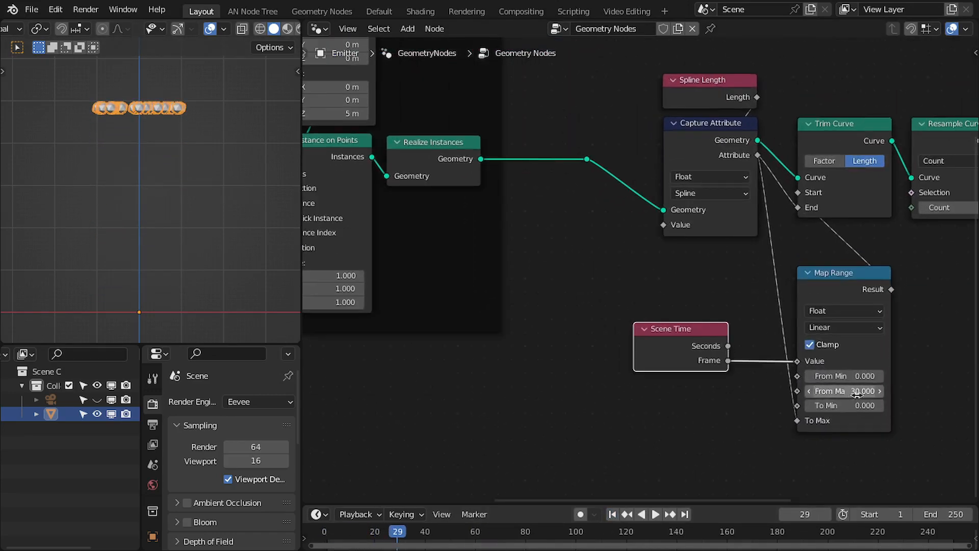
scroll(831, 392, up, 1)
middle_drag(831, 391, 719, 338)
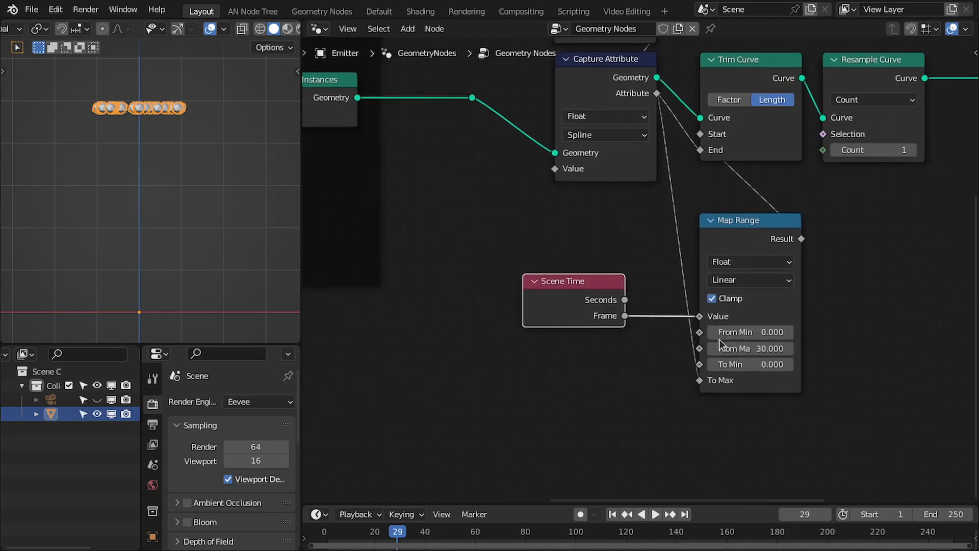
key(g)
click(677, 333)
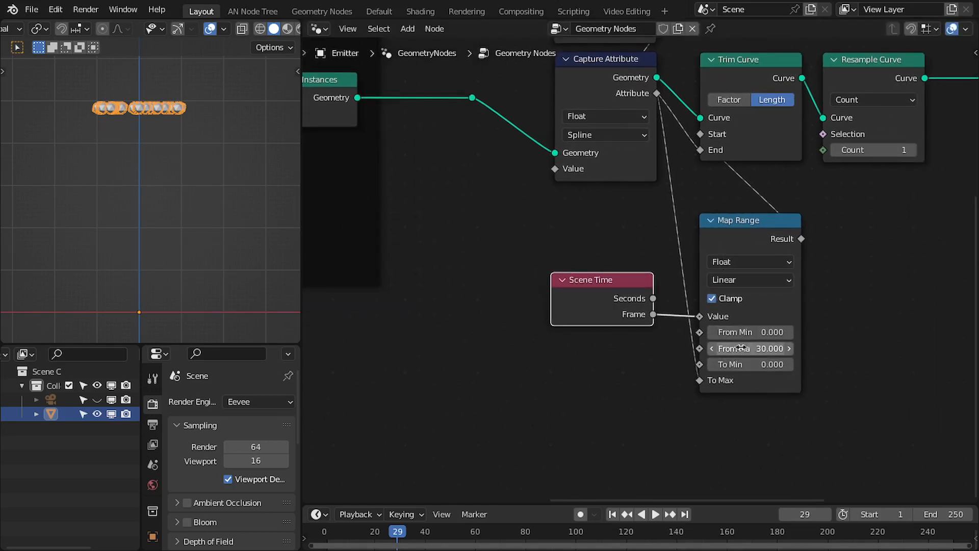
scroll(641, 266, down, 3)
middle_drag(622, 255, 700, 256)
scroll(512, 249, up, 2)
middle_drag(488, 249, 554, 250)
Add a Random Value node driving Instance on Points' Scale and set its Min to 0.5.
key(shift+a)
click(589, 230)
text(ra)
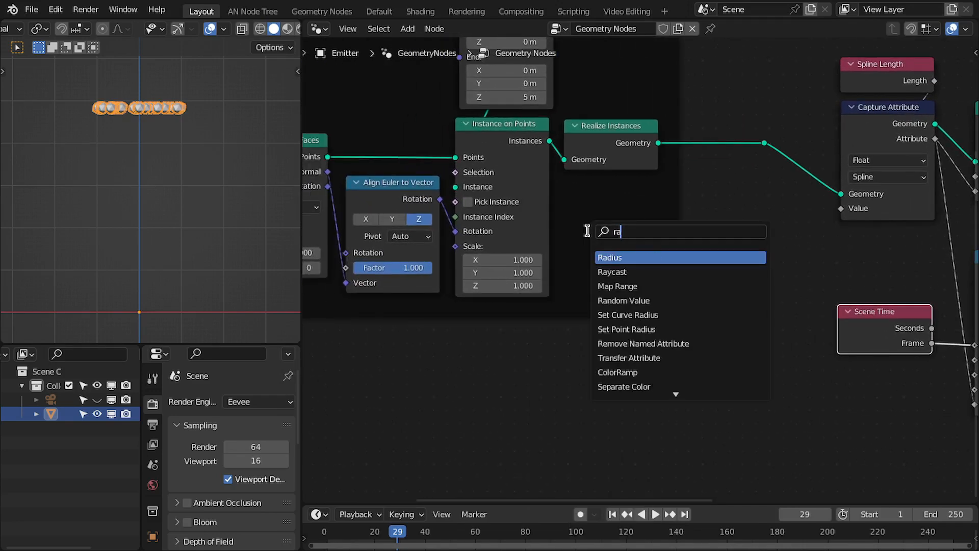
text(ndom)
key(Return)
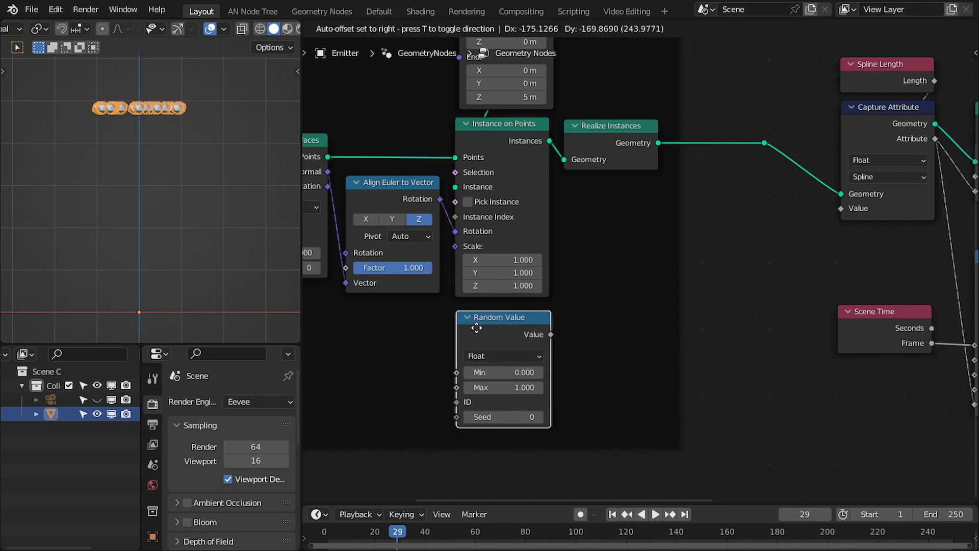
click(474, 330)
drag(458, 252, 455, 246)
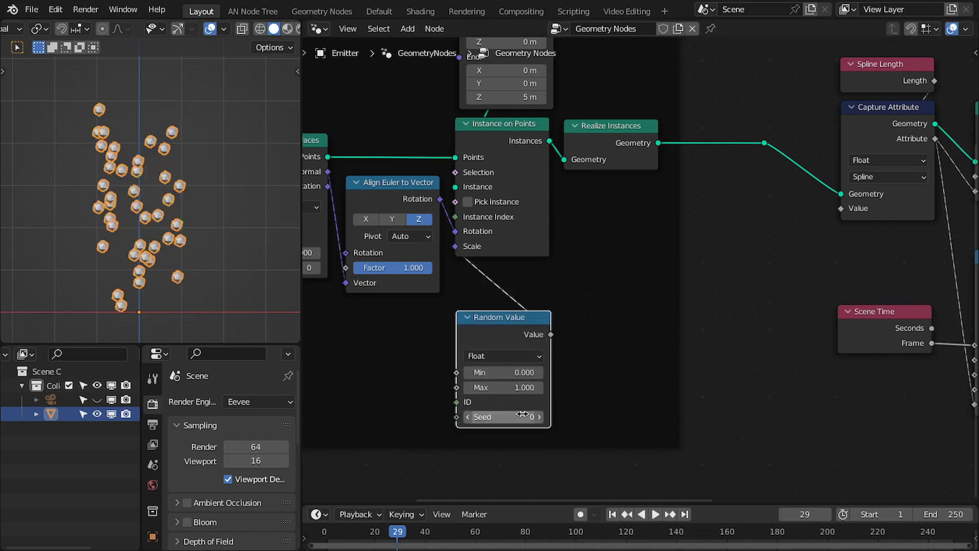
middle_drag(508, 374, 500, 330)
double_click(500, 330)
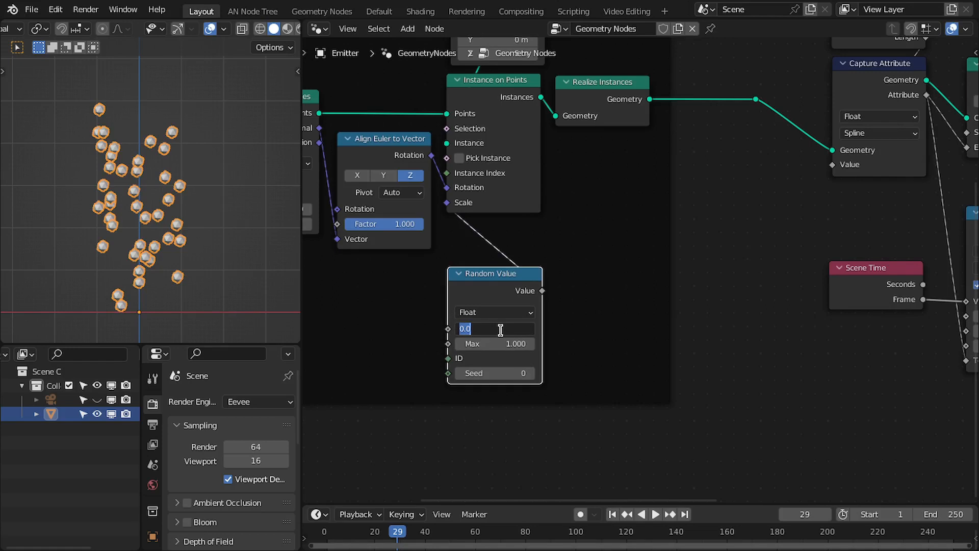
key(Return)
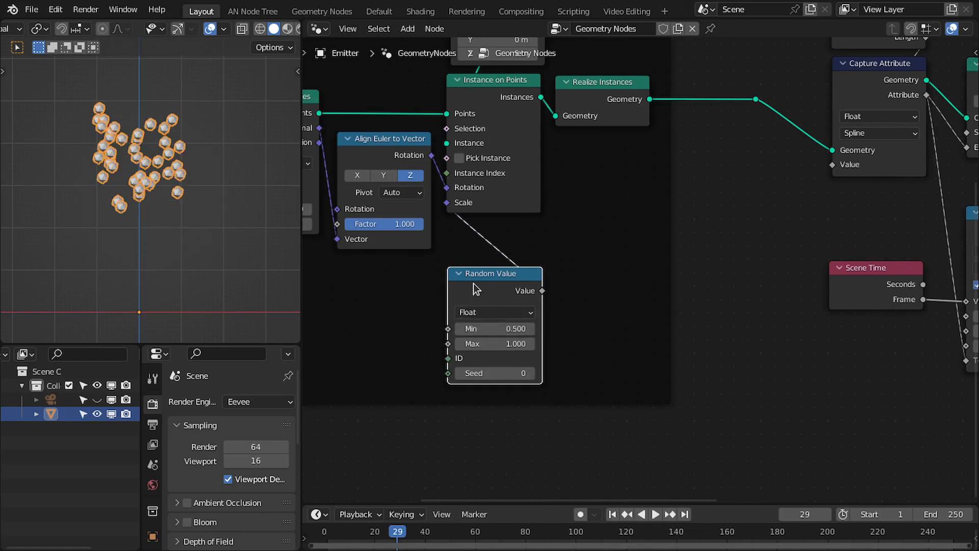
Set the scene's end frame to 50 and play back the animation to check the result.
drag(473, 280, 477, 238)
scroll(637, 199, down, 4)
middle_drag(699, 165, 539, 269)
scroll(556, 253, down, 1)
key(space)
key(space)
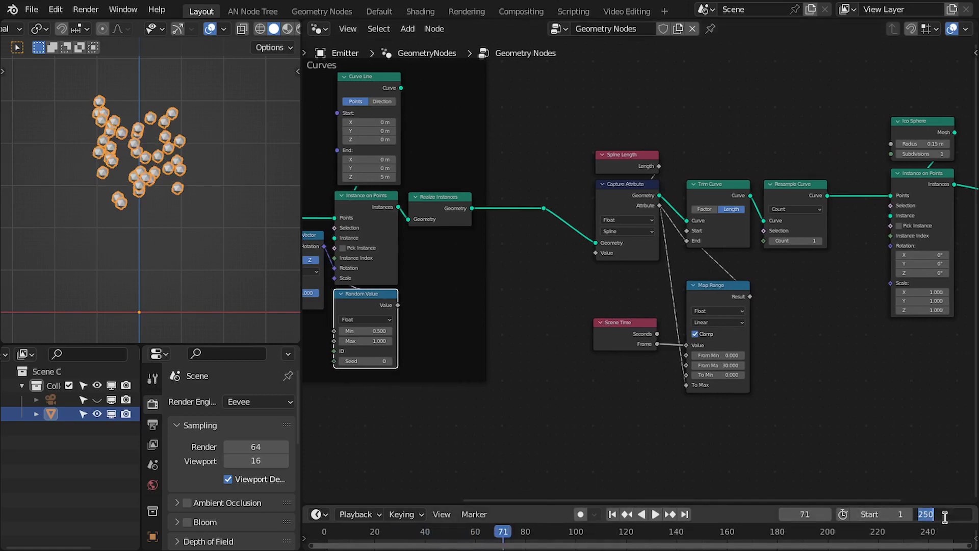
text(50)
key(Return)
key(space)
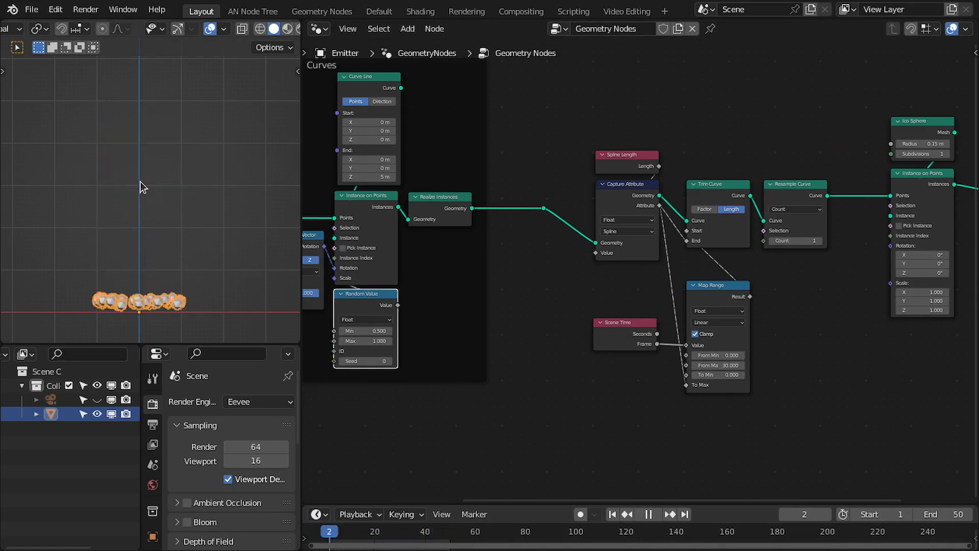
key(space)
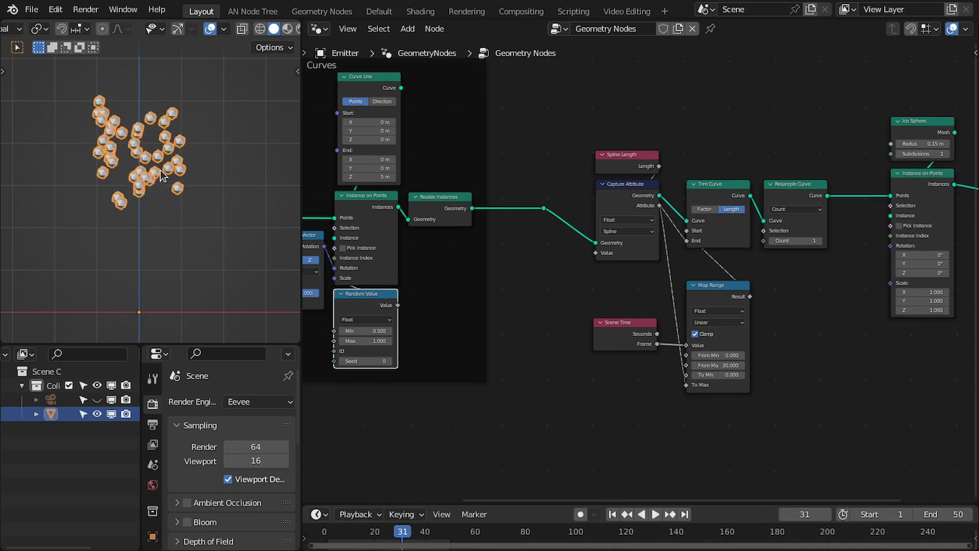
Rearrange the Map Range and Scene Time nodes neatly beneath the Trim Curve node.
scroll(668, 324, up, 2)
middle_drag(668, 324, 546, 292)
scroll(535, 291, up, 2)
drag(489, 311, 500, 376)
middle_drag(500, 376, 563, 367)
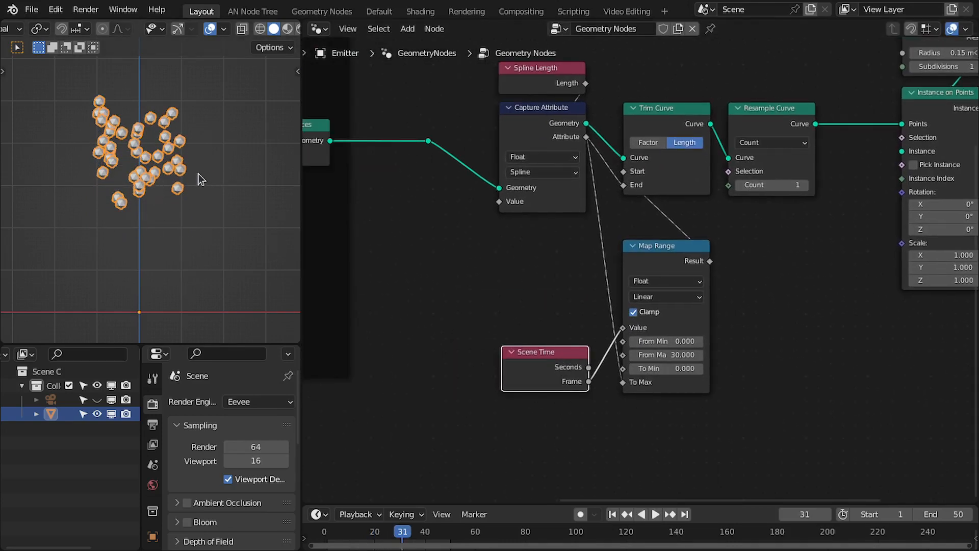
middle_drag(673, 263, 671, 295)
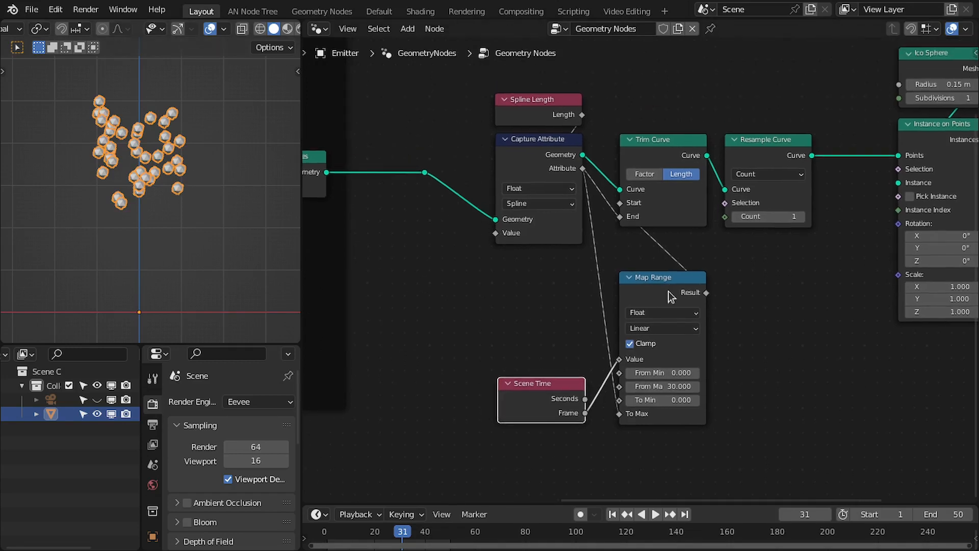
drag(671, 296, 665, 267)
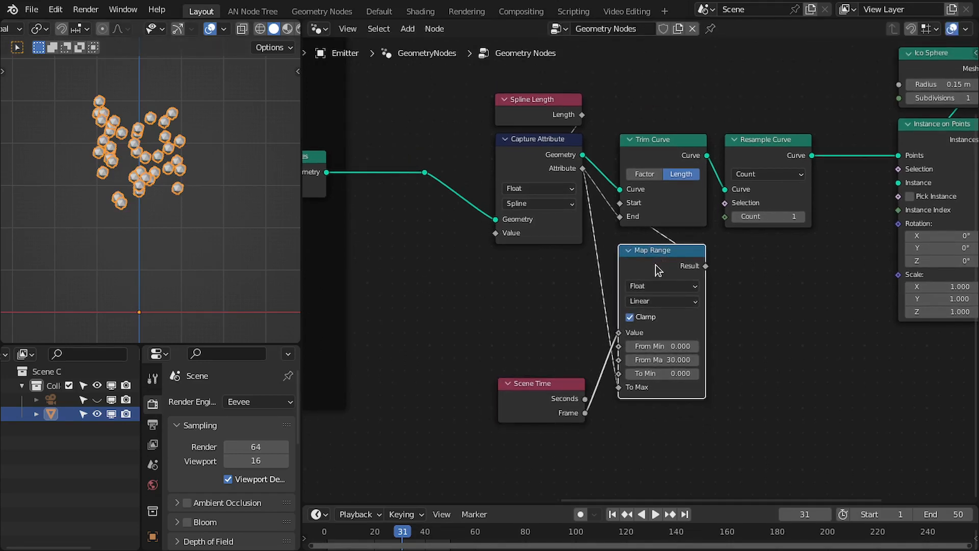
drag(564, 393, 558, 387)
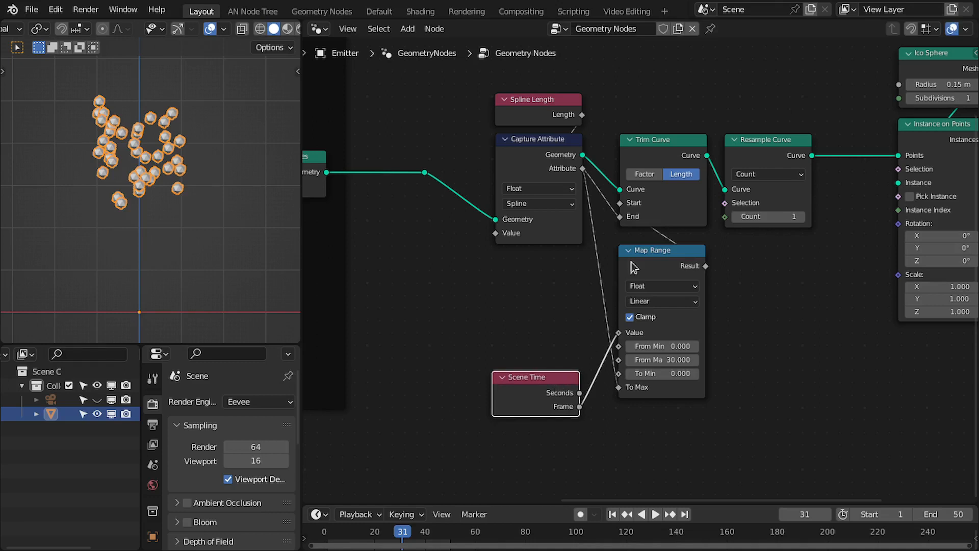
drag(650, 263, 654, 254)
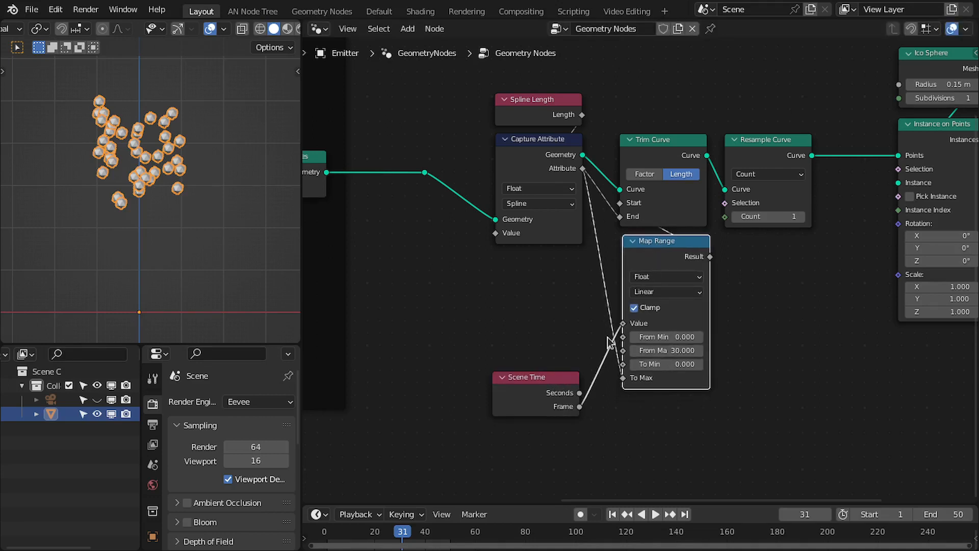
middle_drag(601, 354, 622, 383)
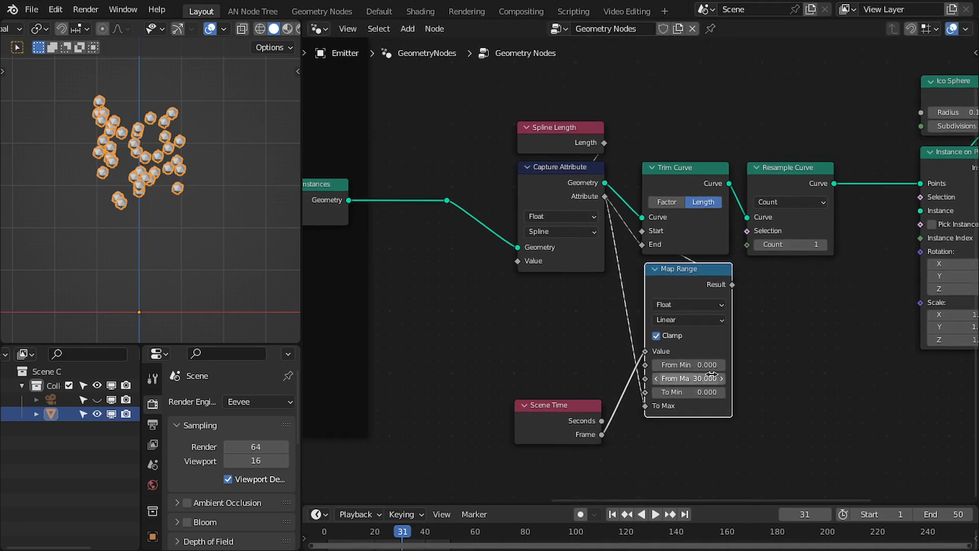
Maximize the node editor, open the sidebar, and examine the speed = distance / time annotation above the Curves frame.
middle_drag(691, 218, 652, 256)
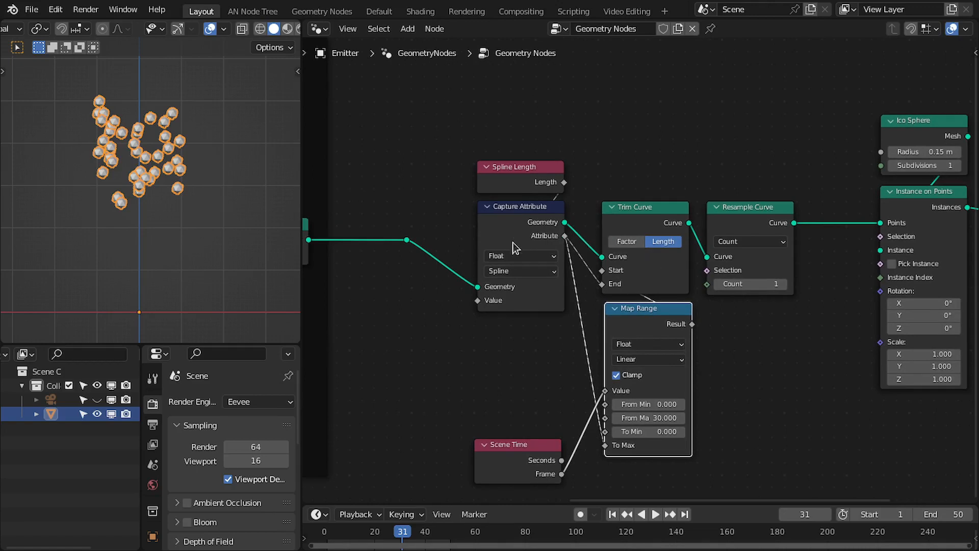
key(ctrl+space)
middle_drag(516, 248, 519, 275)
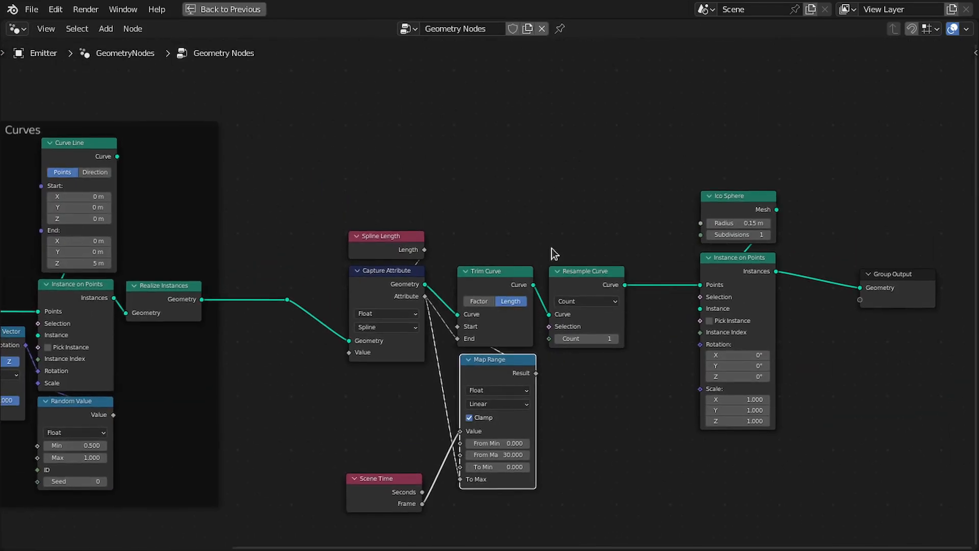
scroll(619, 216, down, 1)
key(n)
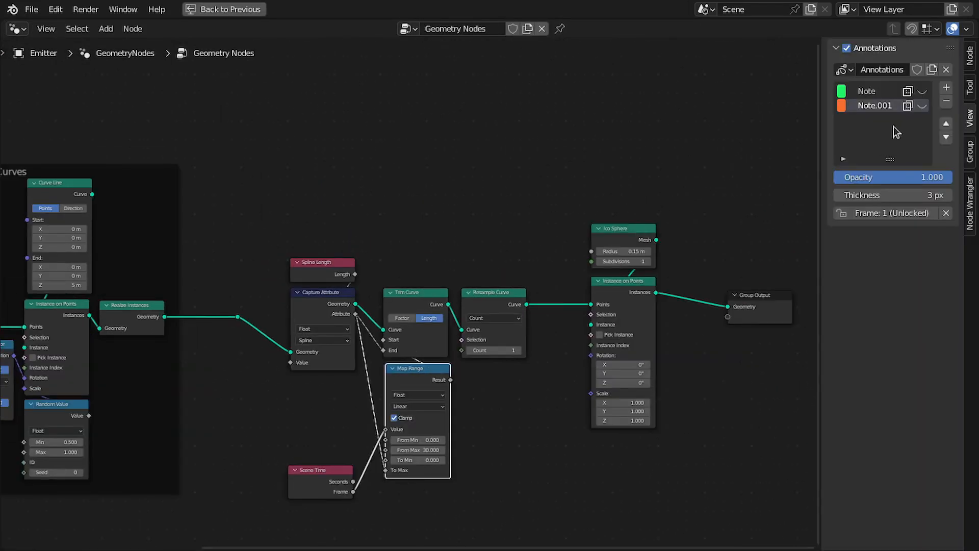
middle_drag(169, 152, 432, 154)
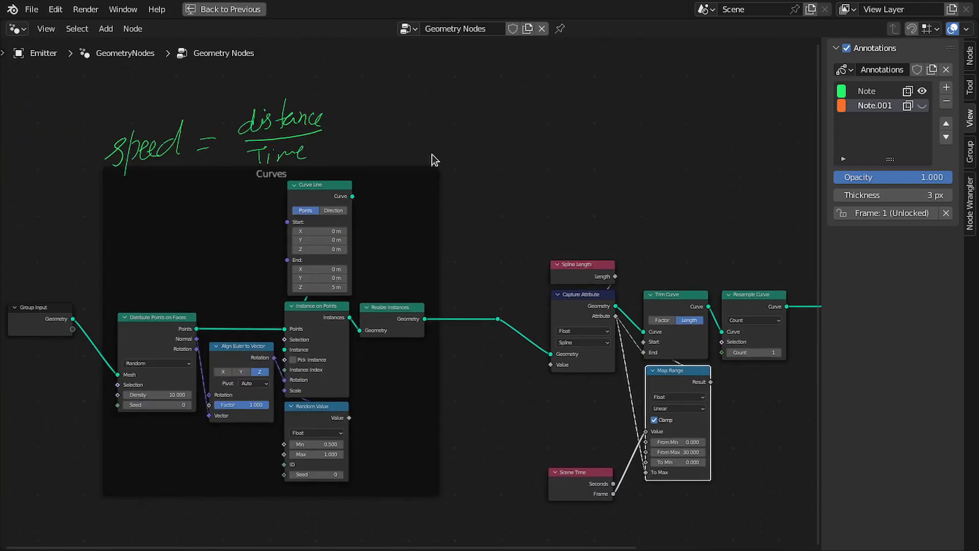
scroll(368, 166, up, 3)
mouse_move(326, 178)
middle_down()
mouse_move(543, 194)
mouse_move(551, 231)
middle_up()
scroll(502, 229, up, 3)
middle_drag(408, 173, 390, 251)
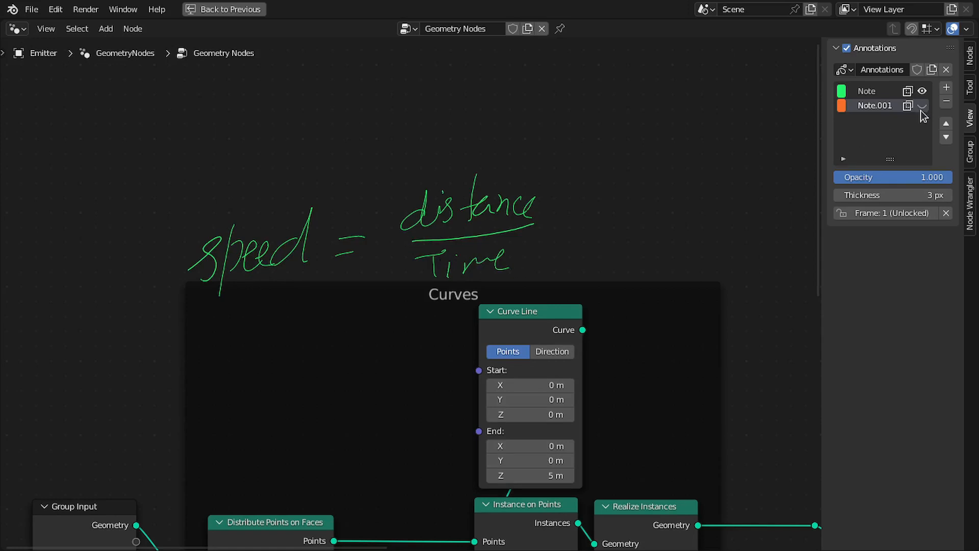
scroll(553, 290, down, 4)
middle_drag(557, 293, 318, 160)
scroll(594, 327, up, 1)
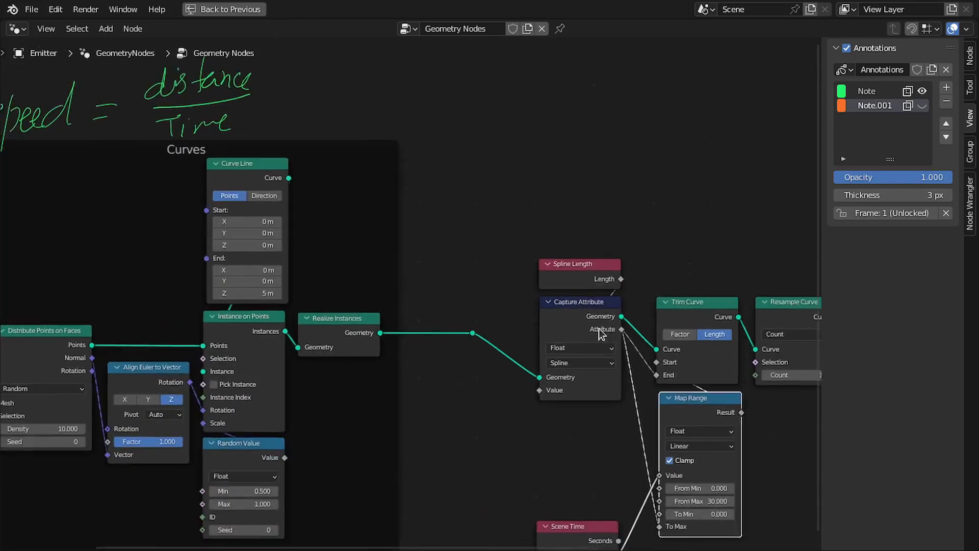
middle_drag(600, 329, 569, 250)
drag(589, 252, 607, 294)
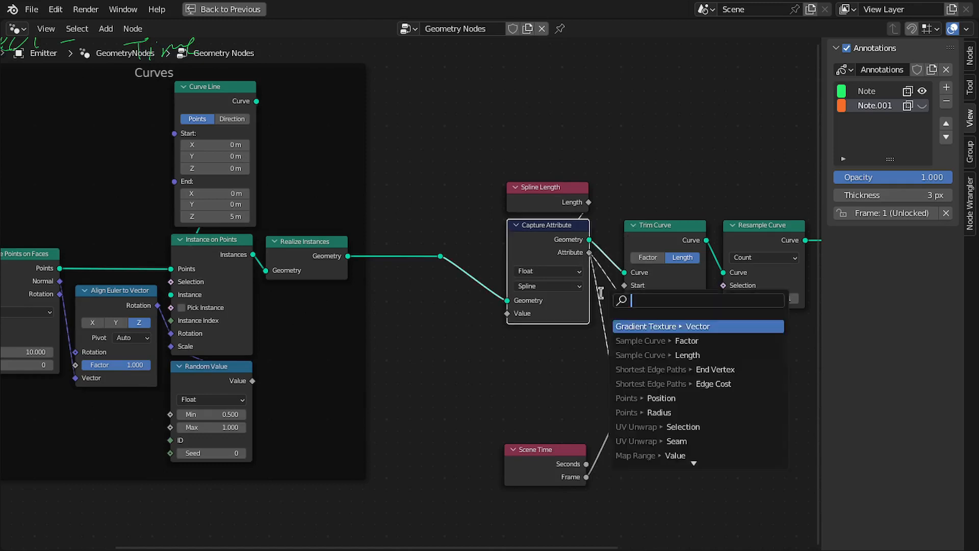
click(532, 363)
middle_drag(530, 364, 538, 358)
Add a Value node set to 0.150 beside Capture Attribute and move the Scene Time node below it.
key(shift+a)
click(470, 239)
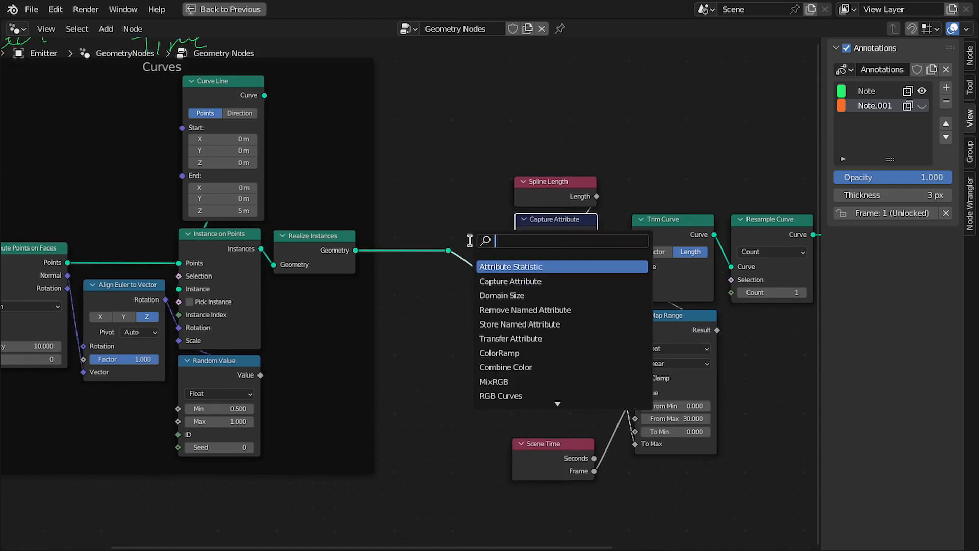
text(value)
key(Return)
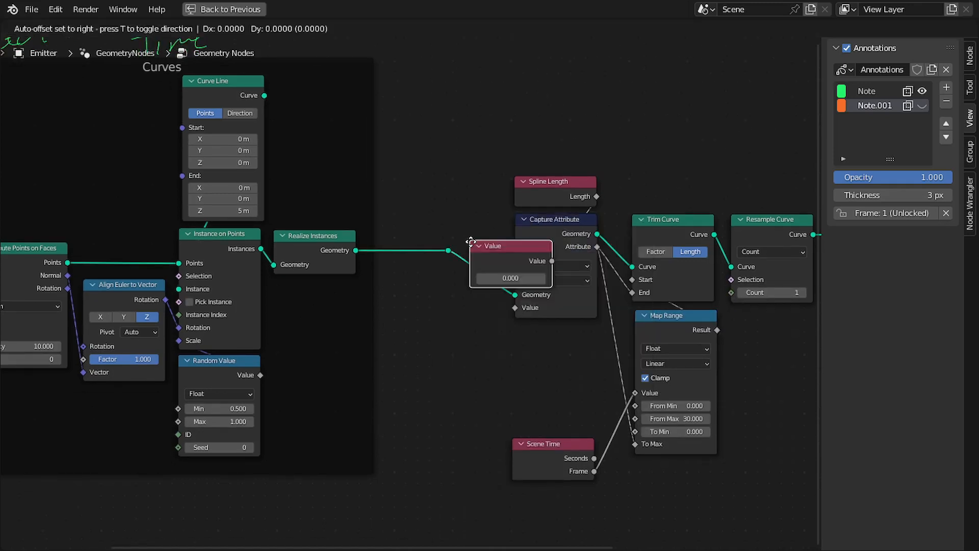
click(549, 386)
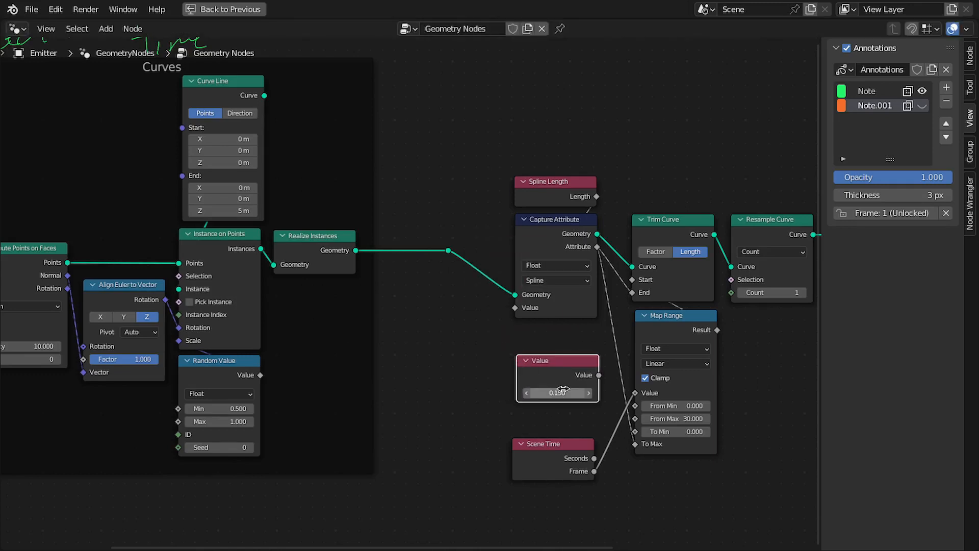
drag(533, 455, 540, 449)
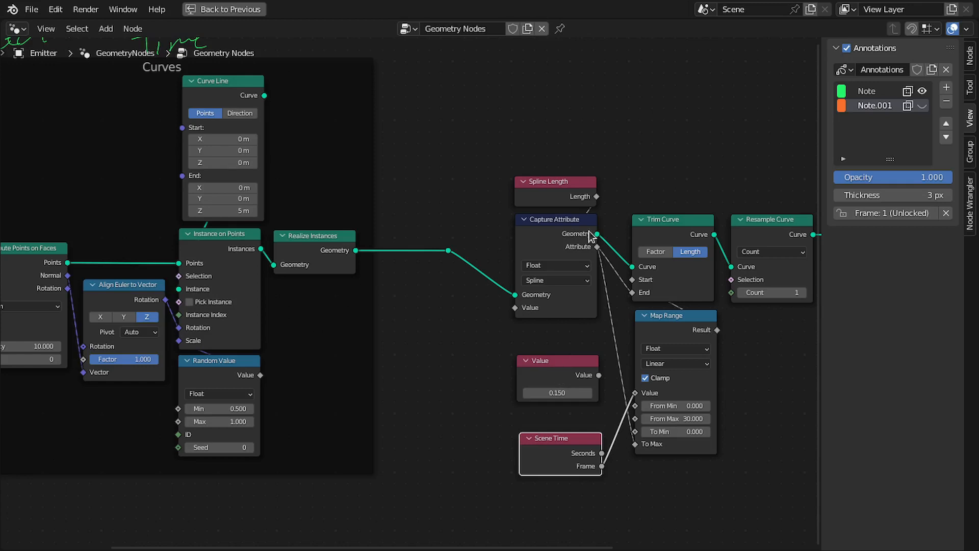
Insert a Divide node from Capture Attribute's Attribute, divide by the Value node, collapse it, and feed Map Range's From Max.
middle_drag(337, 203, 534, 273)
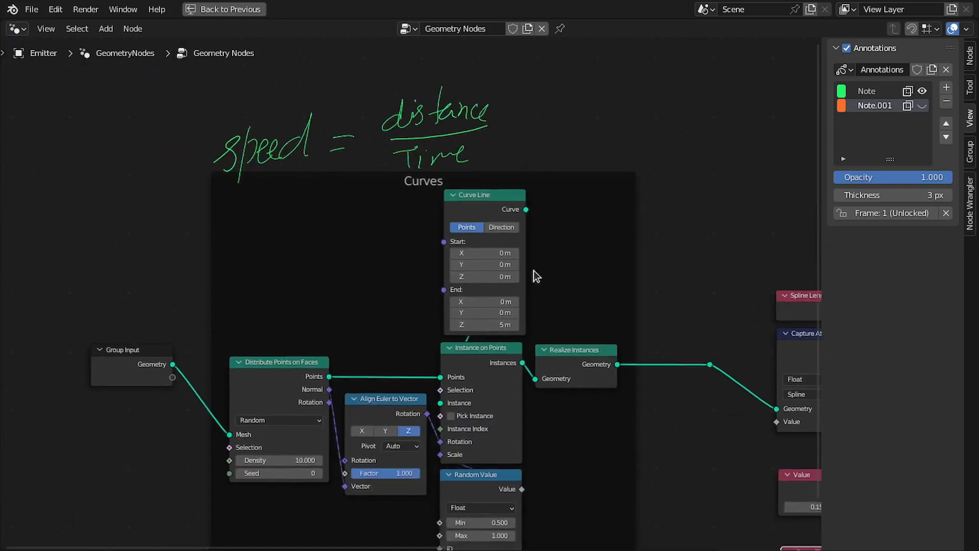
click(922, 105)
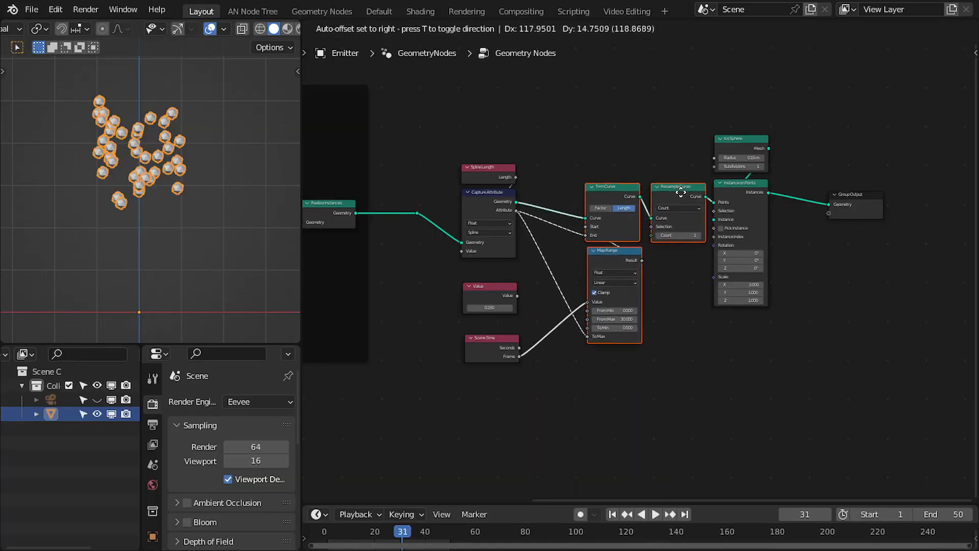
click(648, 211)
middle_drag(648, 211, 695, 206)
scroll(695, 206, up, 6)
drag(597, 164, 604, 244)
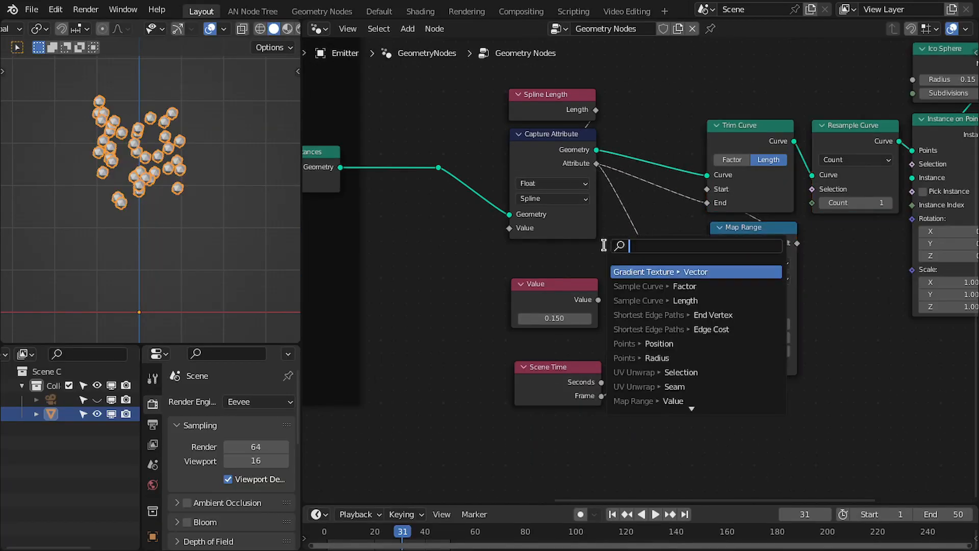
text(divid)
key(Return)
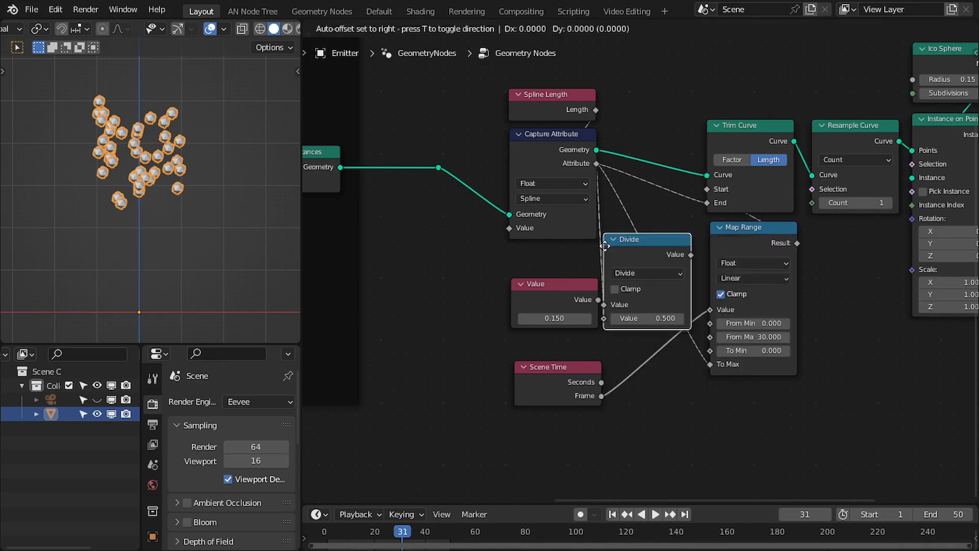
click(604, 246)
scroll(582, 252, up, 3)
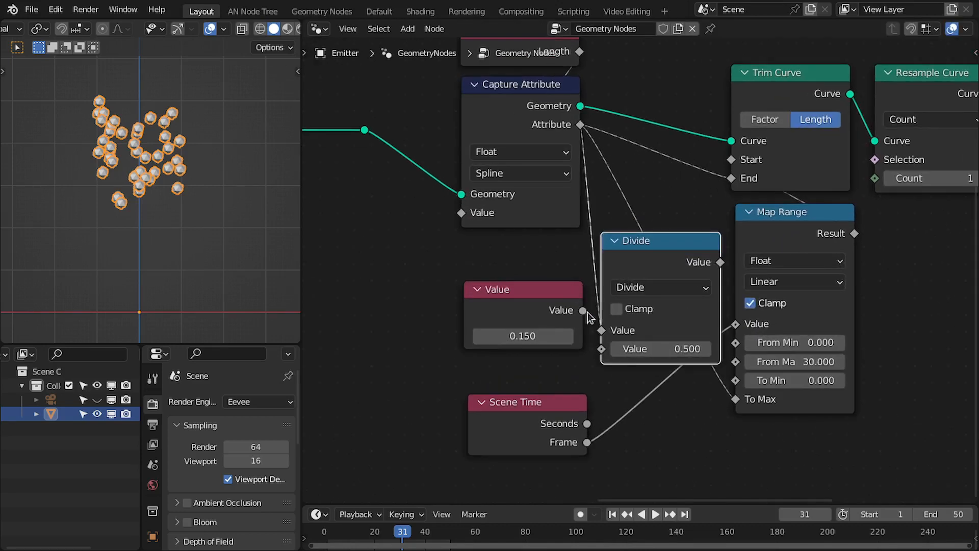
drag(584, 310, 606, 349)
click(616, 239)
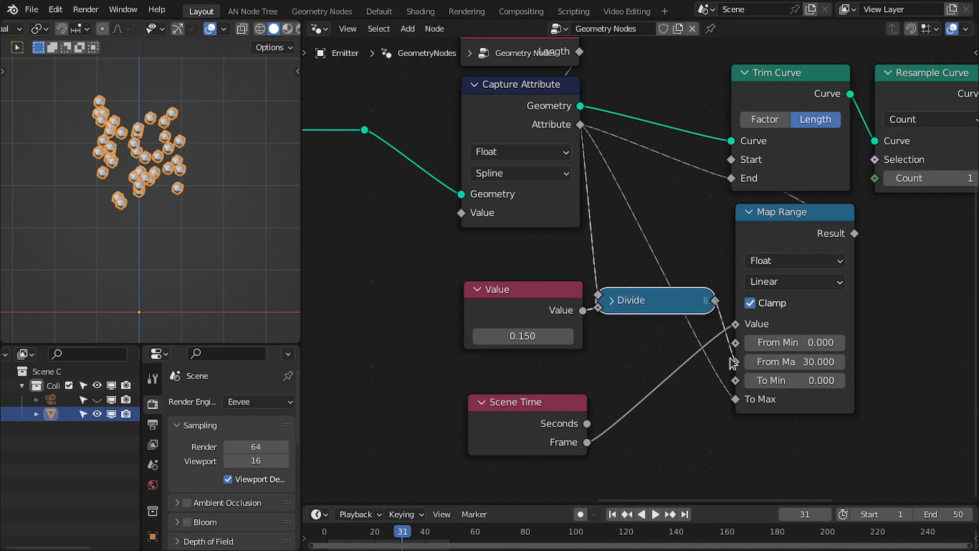
drag(730, 357, 730, 357)
scroll(646, 368, down, 2)
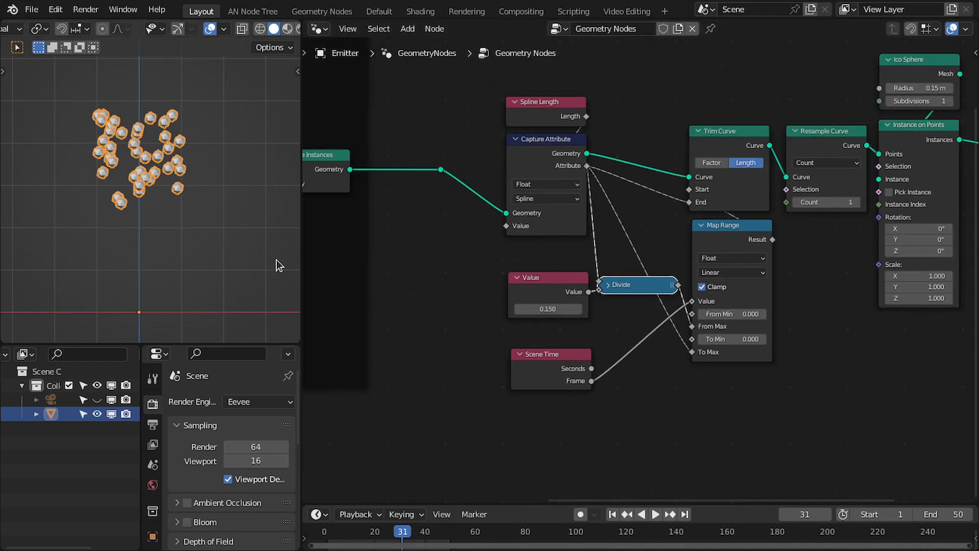
Move the Scene Time node further left and play back the animation to check the result.
key(space)
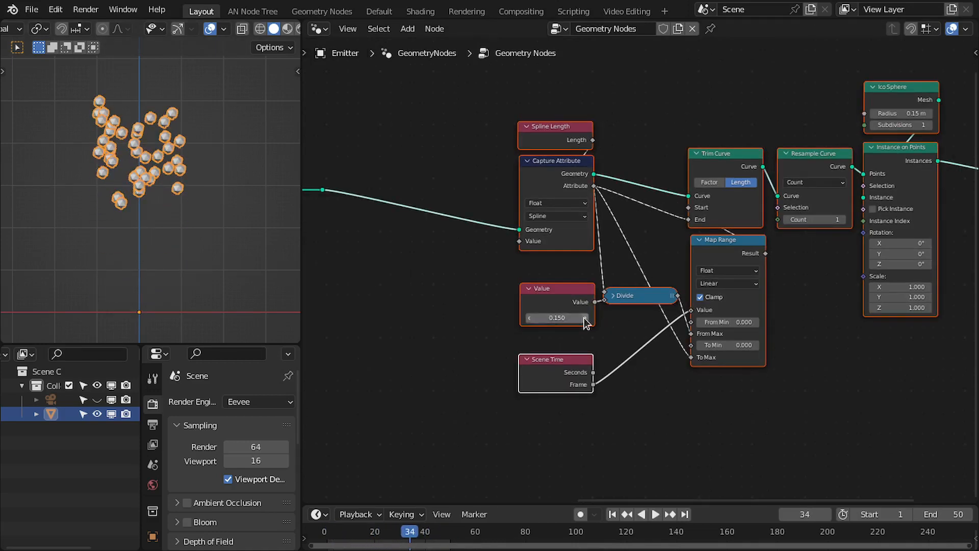
middle_drag(457, 282, 587, 260)
drag(565, 133, 604, 310)
drag(429, 314, 437, 339)
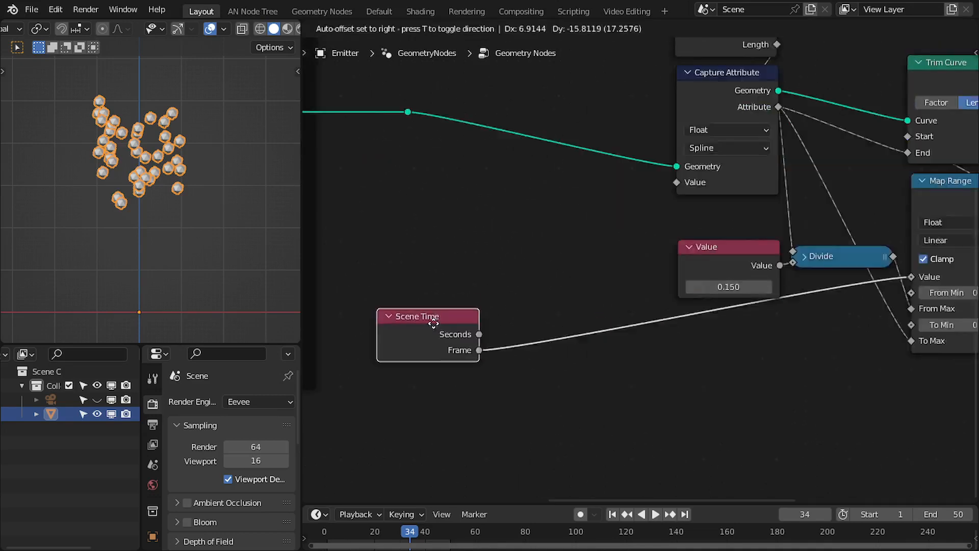
middle_drag(507, 361, 480, 315)
scroll(481, 318, down, 1)
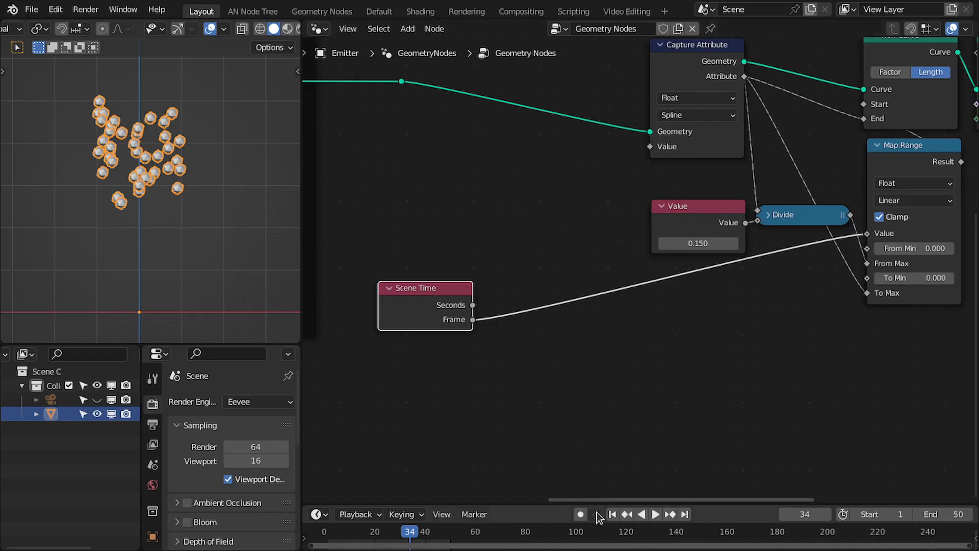
click(613, 514)
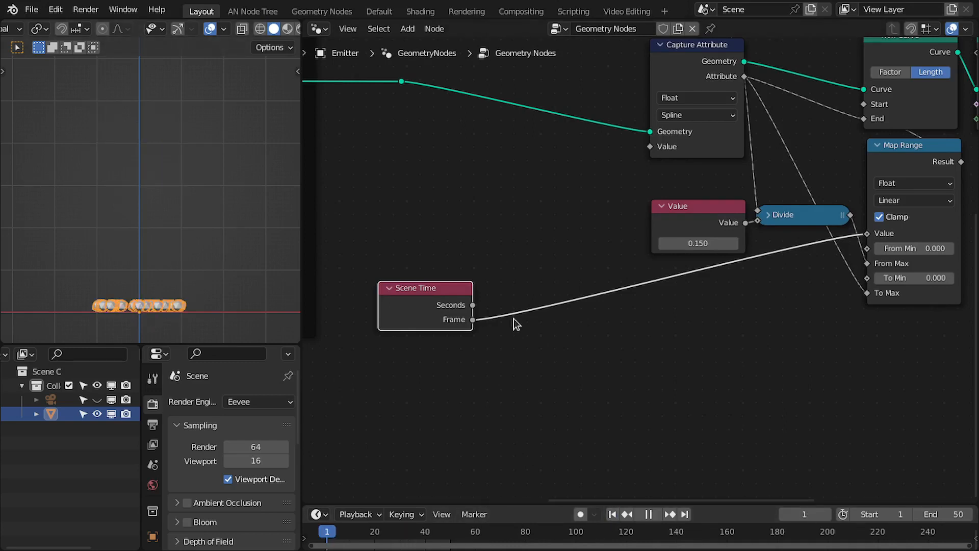
key(space)
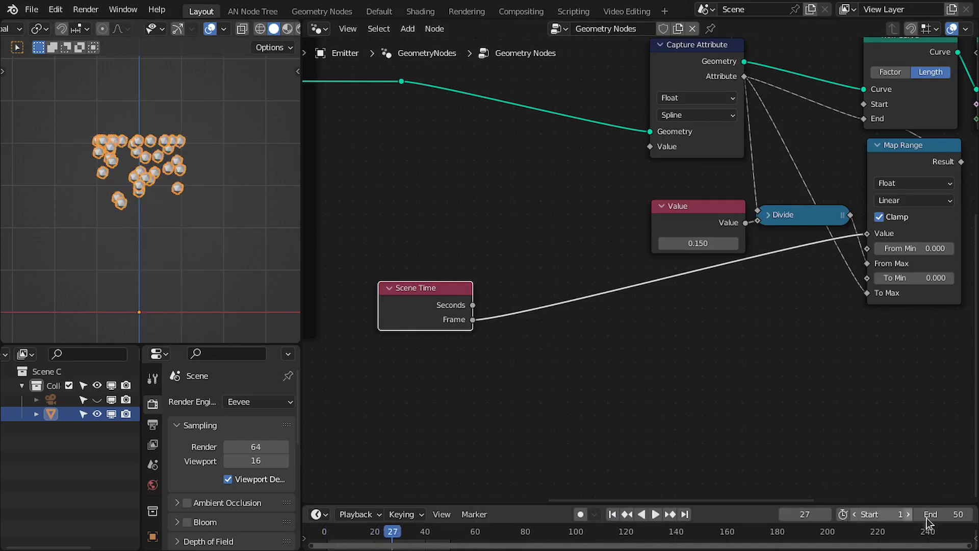
click(626, 514)
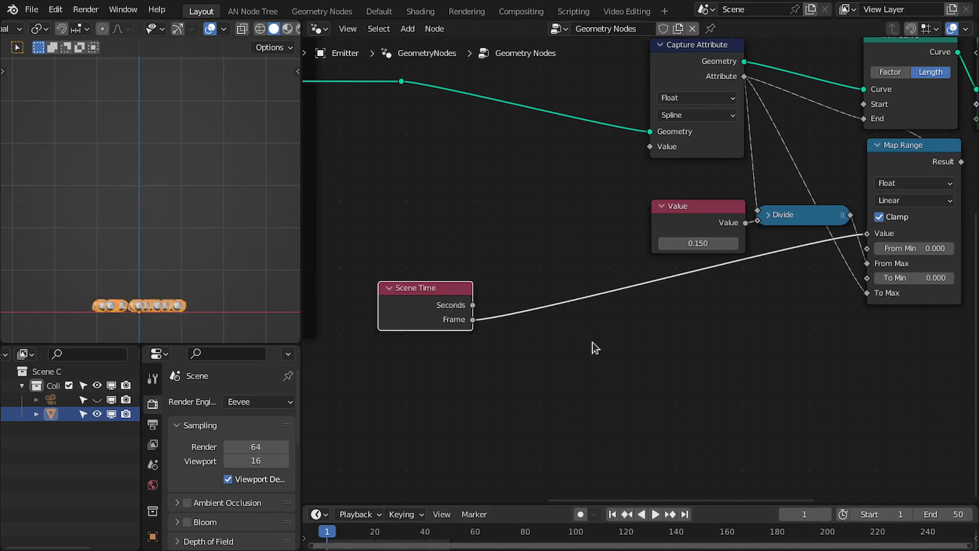
Duplicate the Divide node into the Frame-to-Map Range link, switch it to Subtract, and subtract 30 from the frame.
click(799, 221)
key(shift+d)
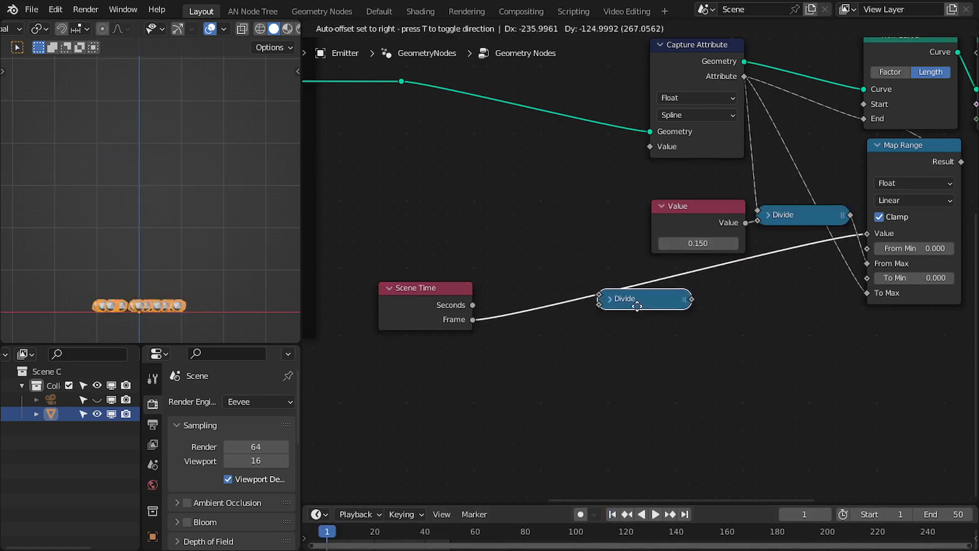
click(661, 298)
click(632, 293)
drag(633, 293, 661, 295)
click(695, 324)
key(s)
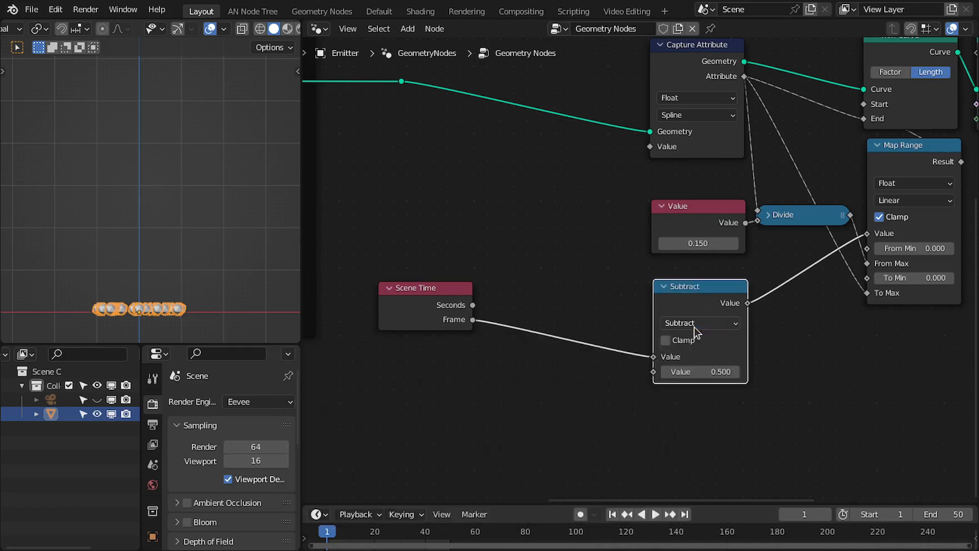
click(694, 372)
text(1)
key(Return)
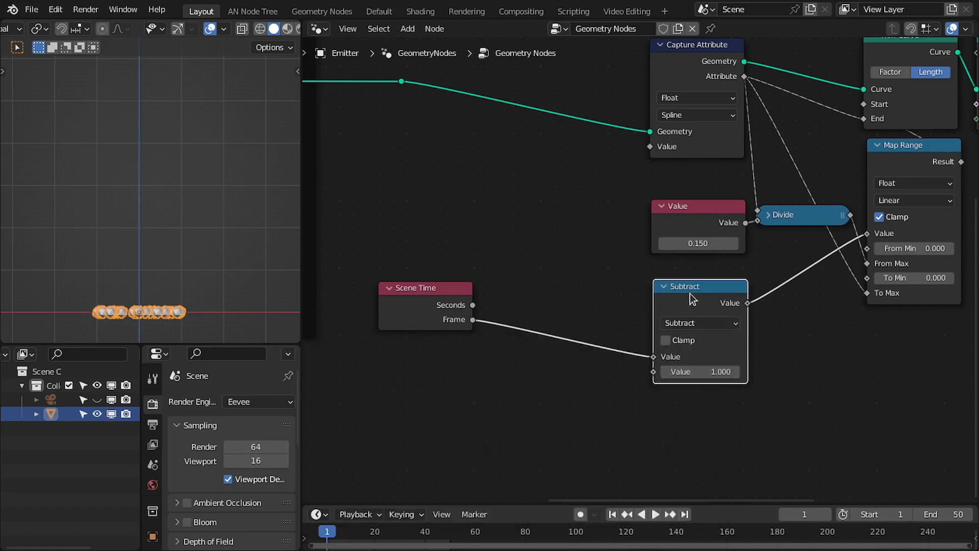
drag(691, 300, 535, 300)
click(539, 371)
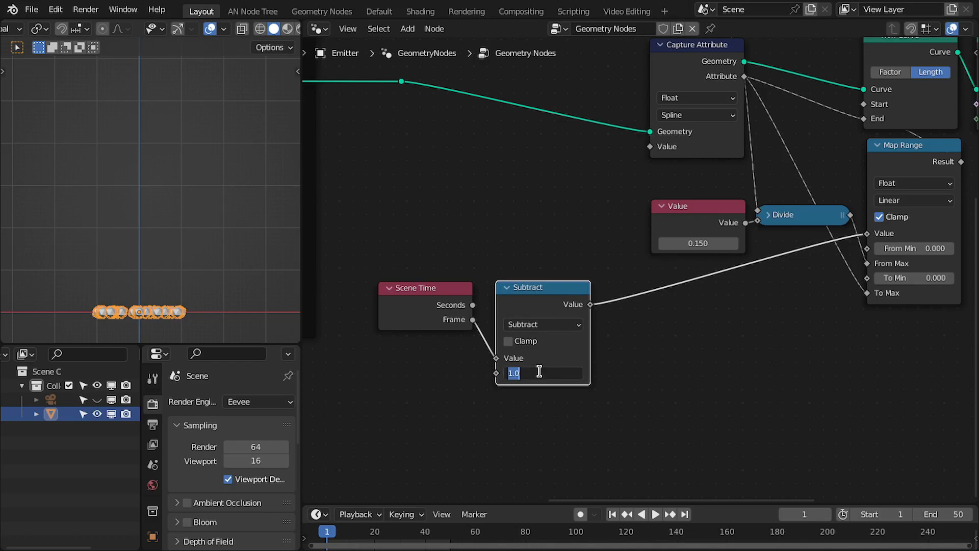
text(30)
key(Return)
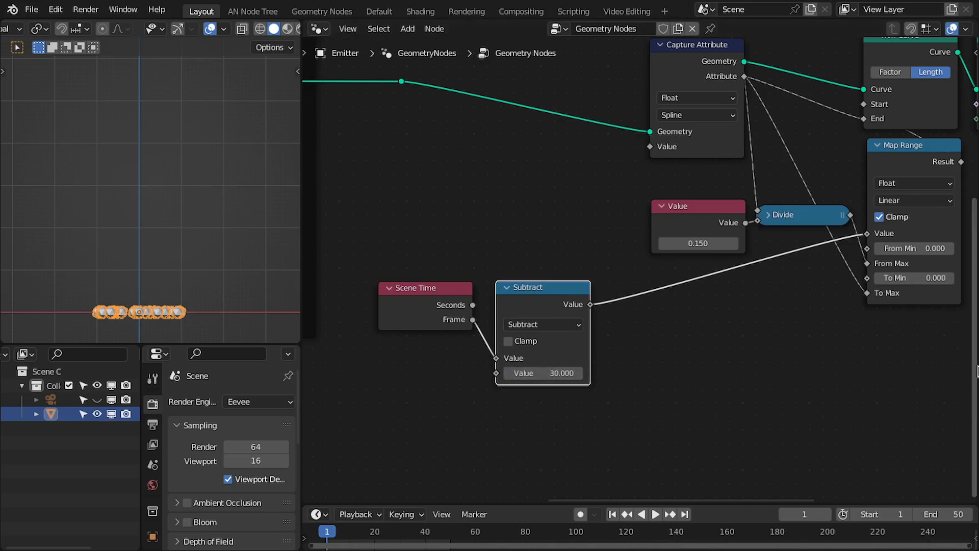
Set the scene's end frame to 100 and play back the animation.
click(953, 507)
text(100)
key(Return)
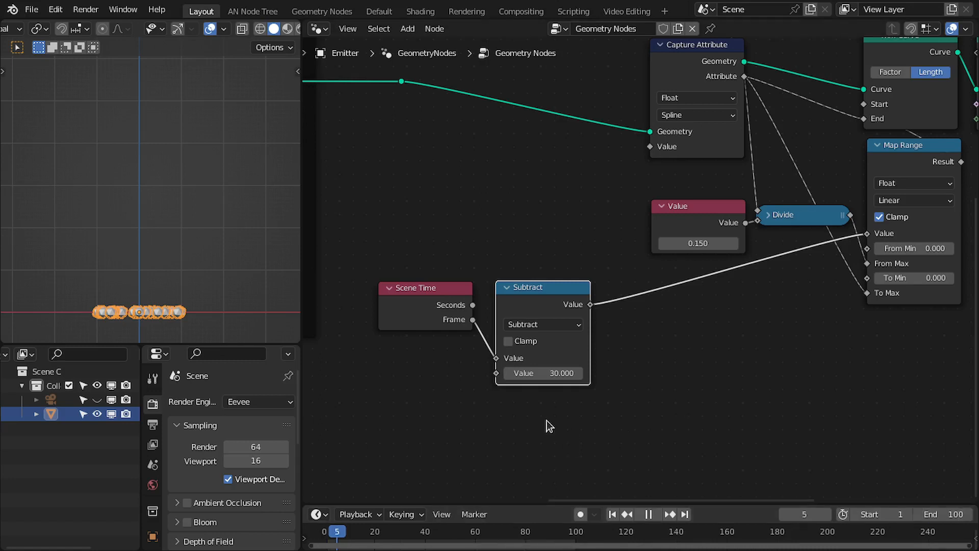
key(space)
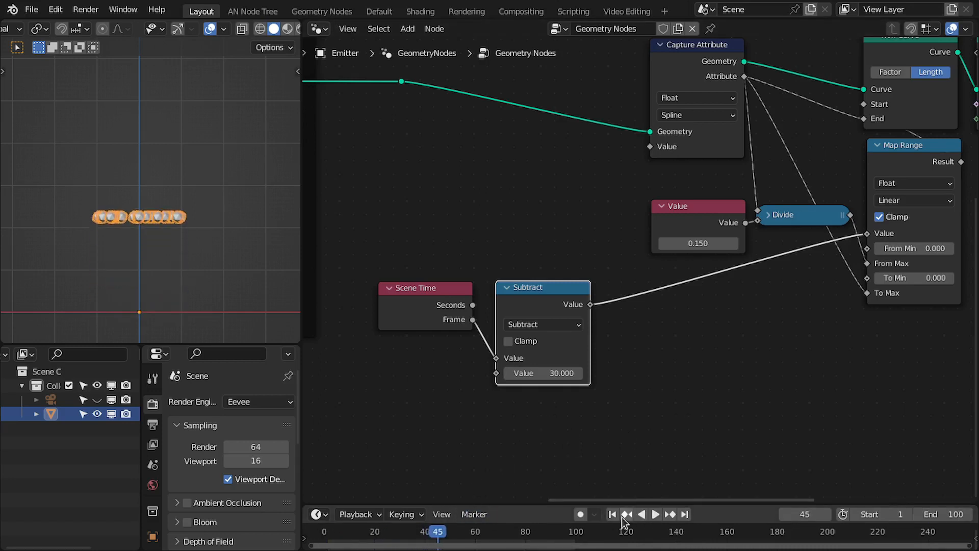
click(612, 514)
key(space)
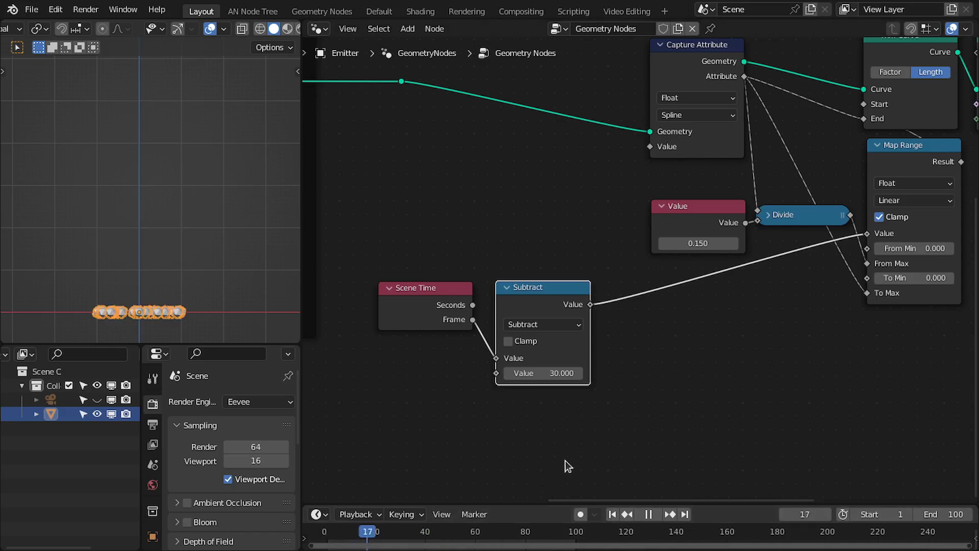
key(space)
Move the Scene Time and Subtract nodes together to a new spot.
drag(470, 264, 553, 326)
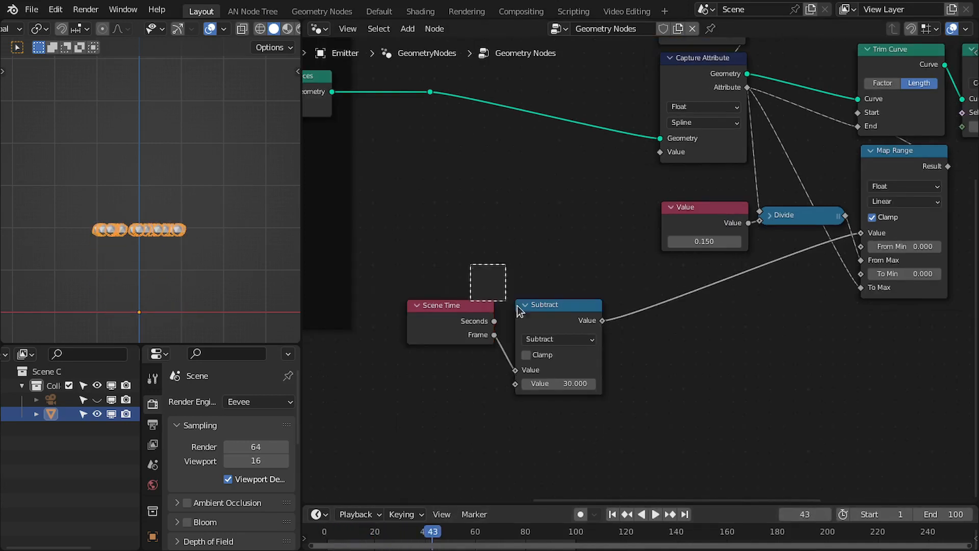
key(g)
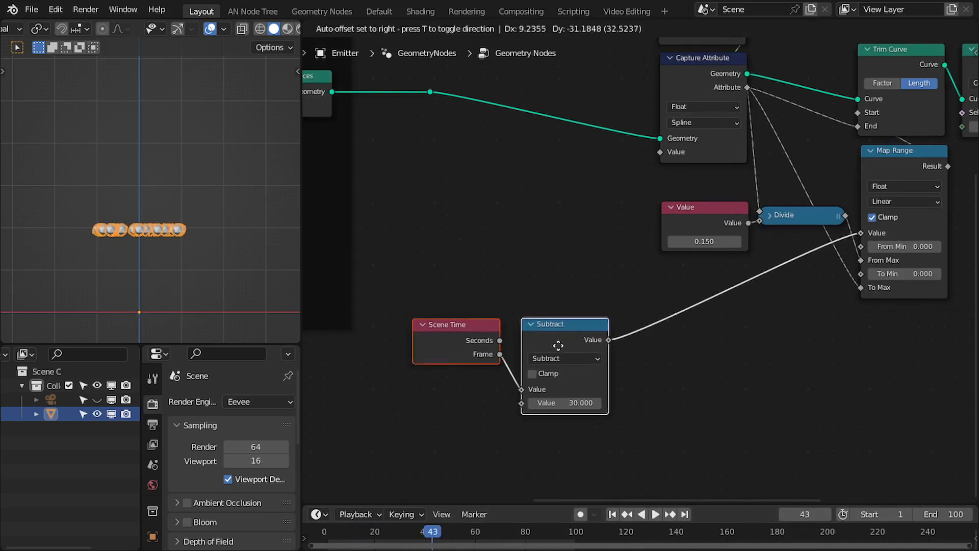
click(559, 336)
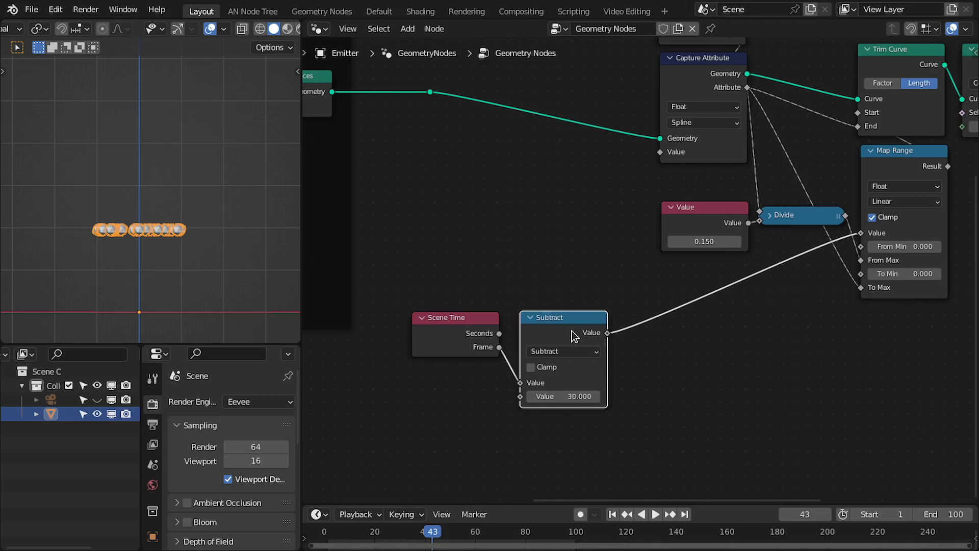
Duplicate the Subtract node and insert the copy between the first Subtract and the Map Range Value input.
key(shift+d)
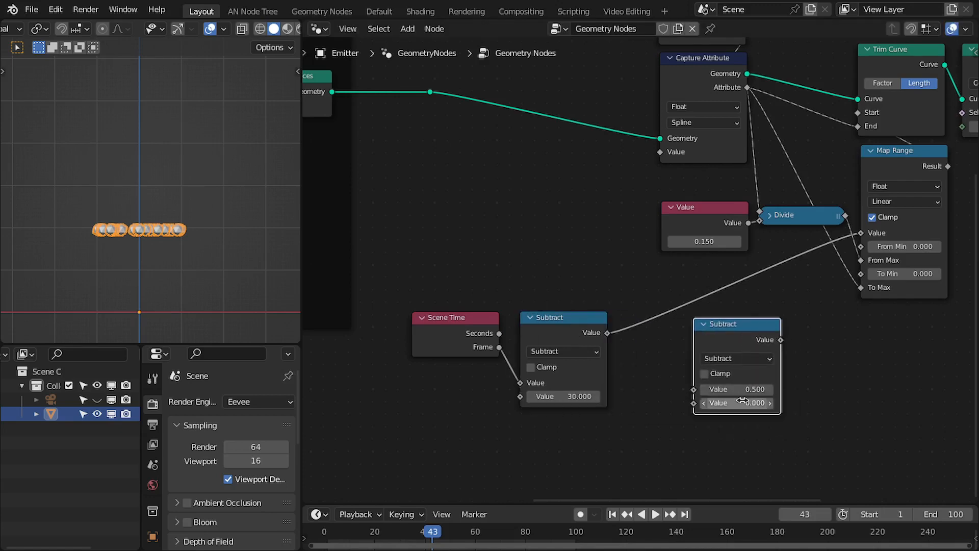
click(642, 415)
click(612, 514)
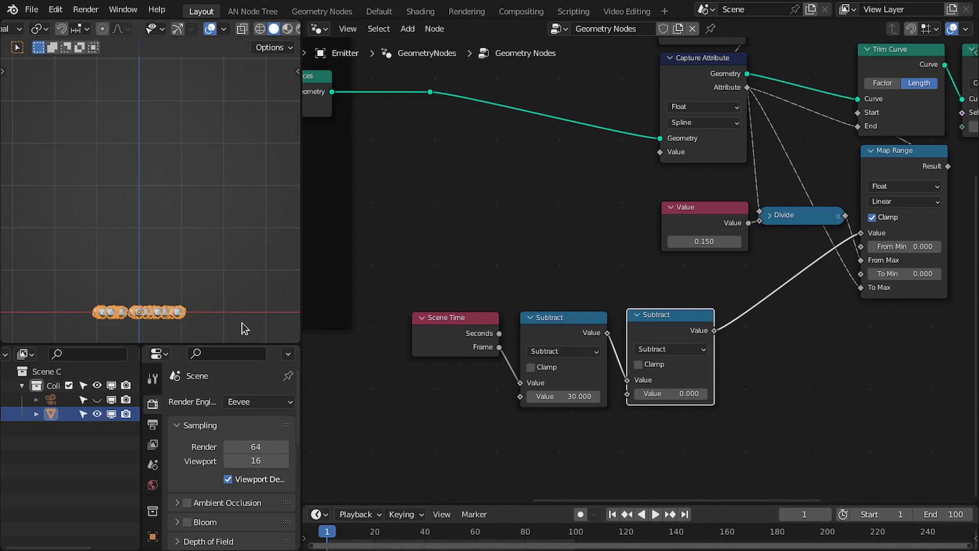
Play back the animation and return to frame 1 to check the result.
key(space)
drag(679, 339, 505, 348)
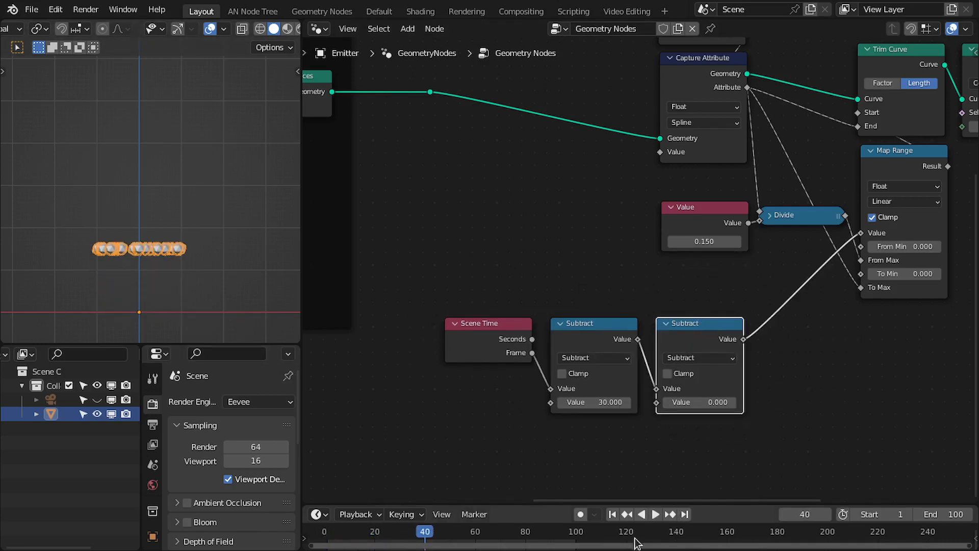
click(615, 514)
Move the Scene Time node and both Subtract nodes together to a new spot.
scroll(615, 326, up, 1)
middle_drag(651, 317, 649, 328)
drag(438, 305, 596, 349)
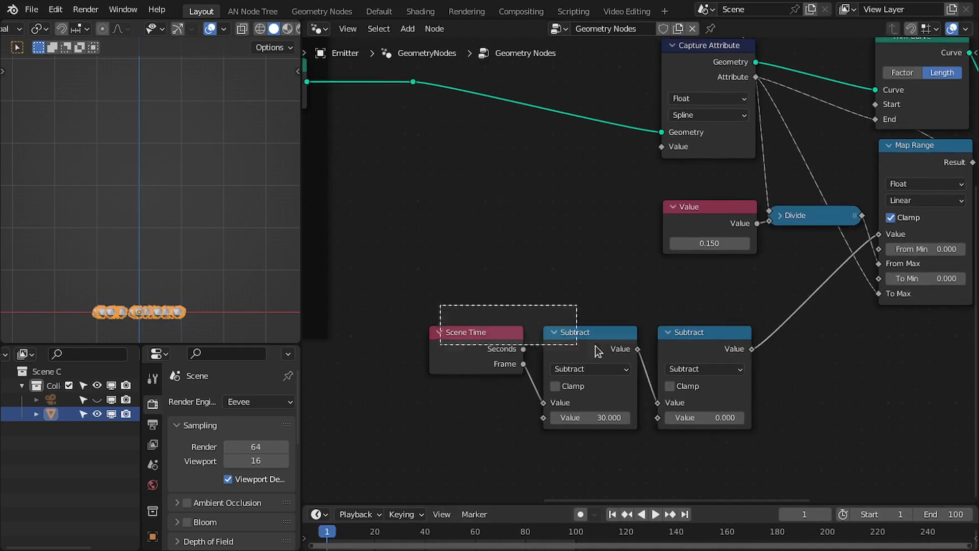
drag(596, 349, 703, 375)
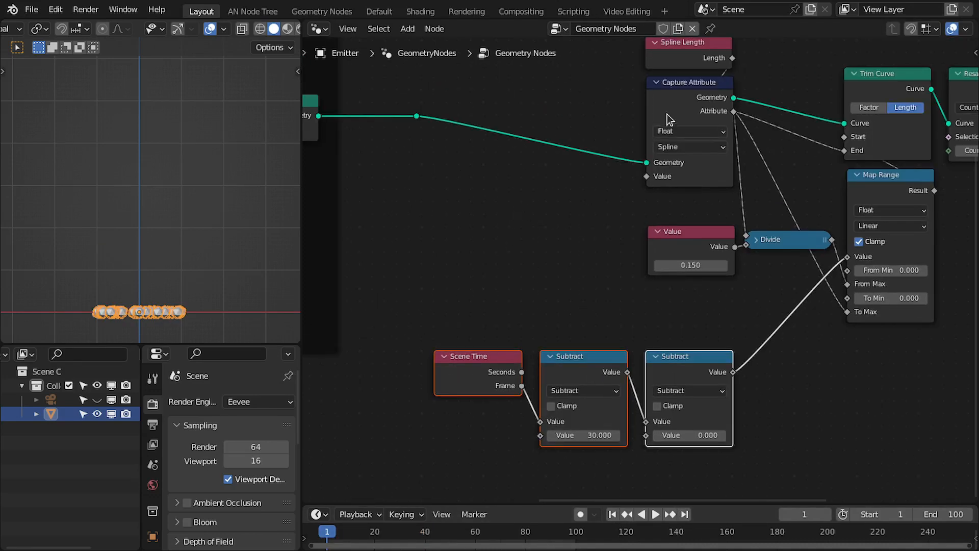
Duplicate the Capture Attribute node and insert it between Realize Instances and the existing Capture Attribute.
click(673, 111)
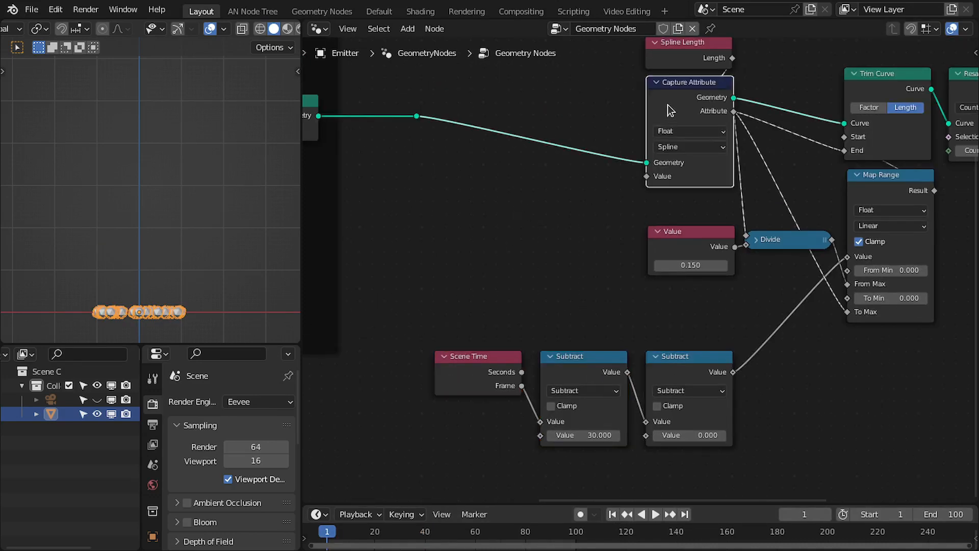
key(shift+d)
click(503, 109)
middle_drag(518, 133, 565, 187)
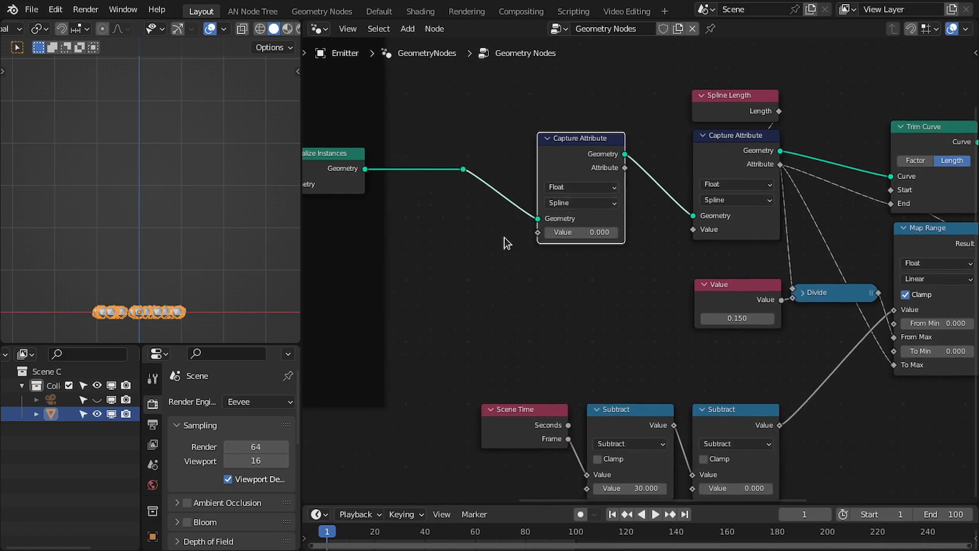
Add a Random Value node feeding the new Capture Attribute's Value, and link its Attribute output to the second Subtract's lower Value.
key(shift+a)
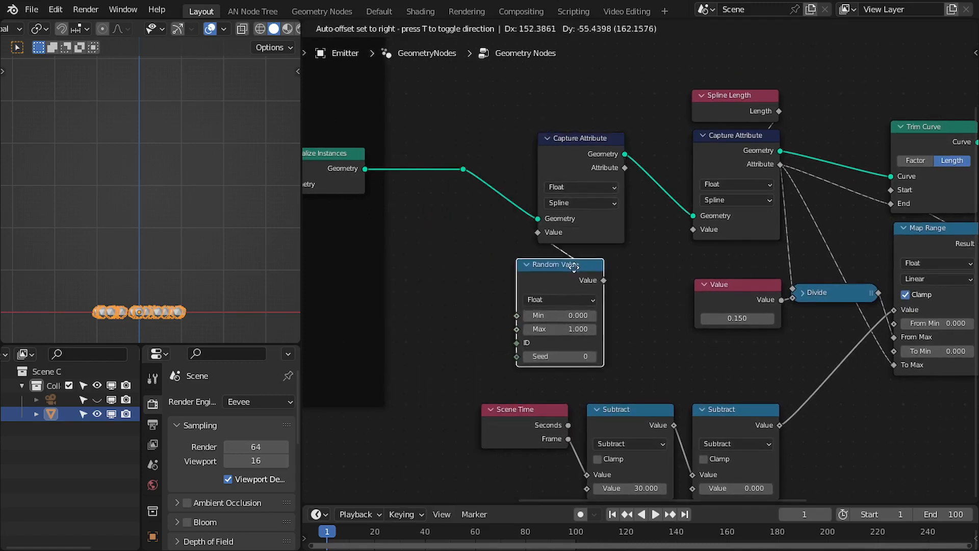
click(609, 263)
middle_drag(580, 220, 521, 196)
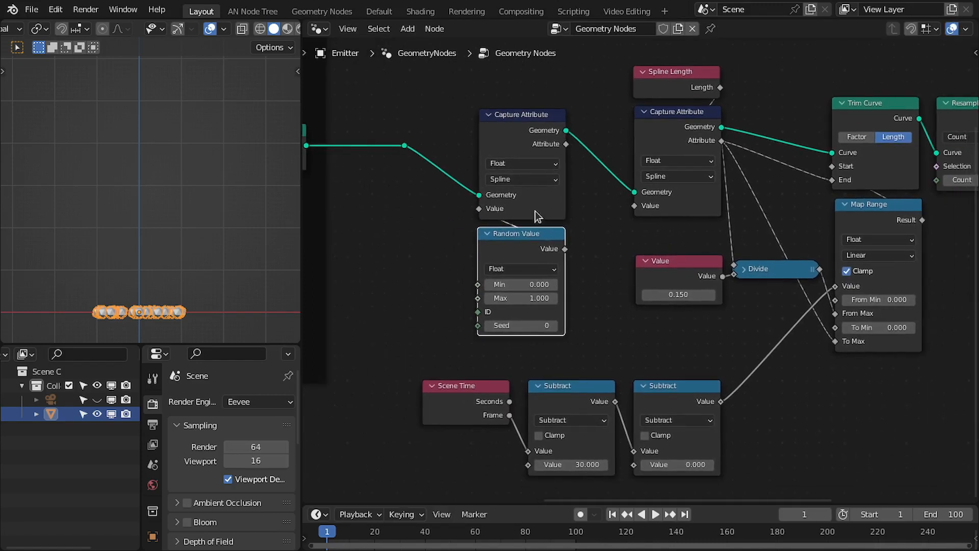
drag(477, 97, 530, 250)
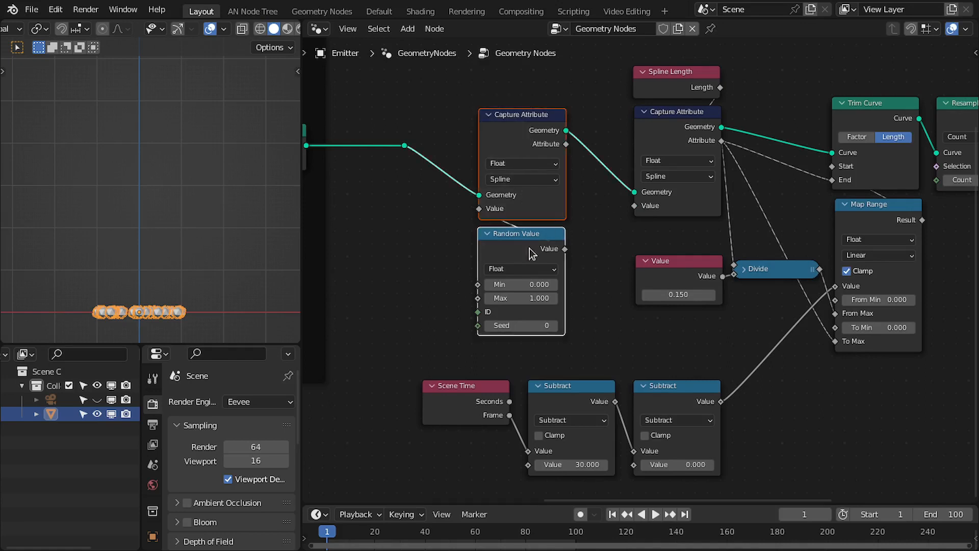
key(g)
click(533, 240)
scroll(536, 198, up, 1)
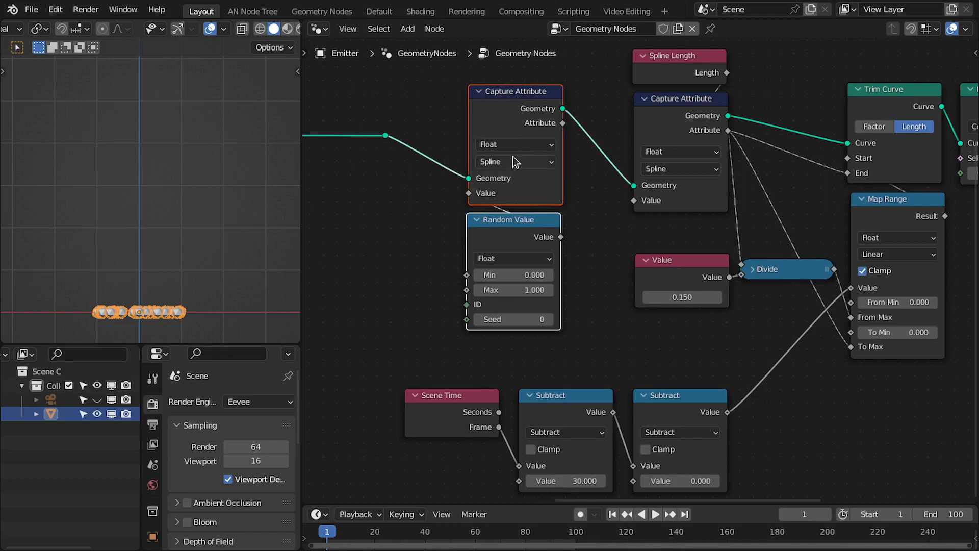
key(g)
click(518, 243)
middle_drag(552, 243, 561, 217)
key(g)
click(429, 149)
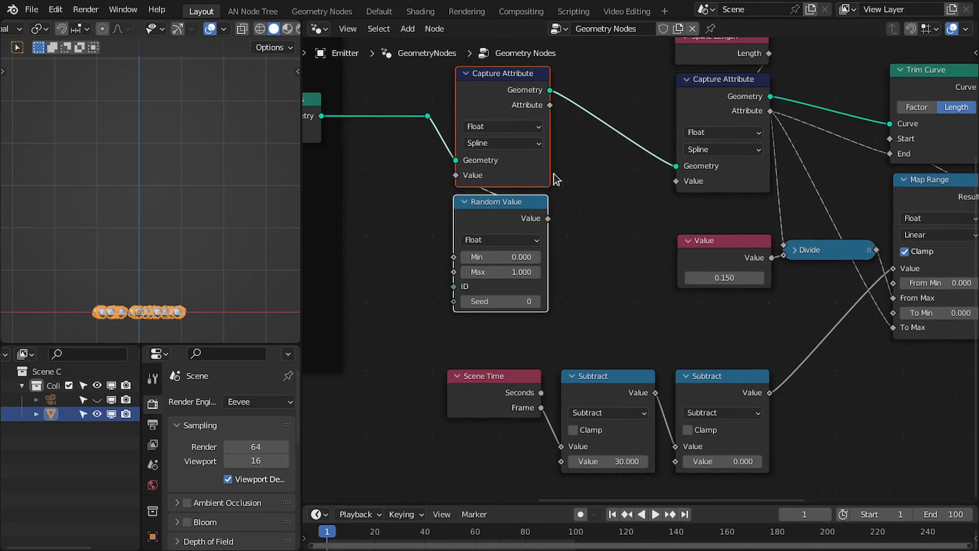
drag(642, 228, 677, 468)
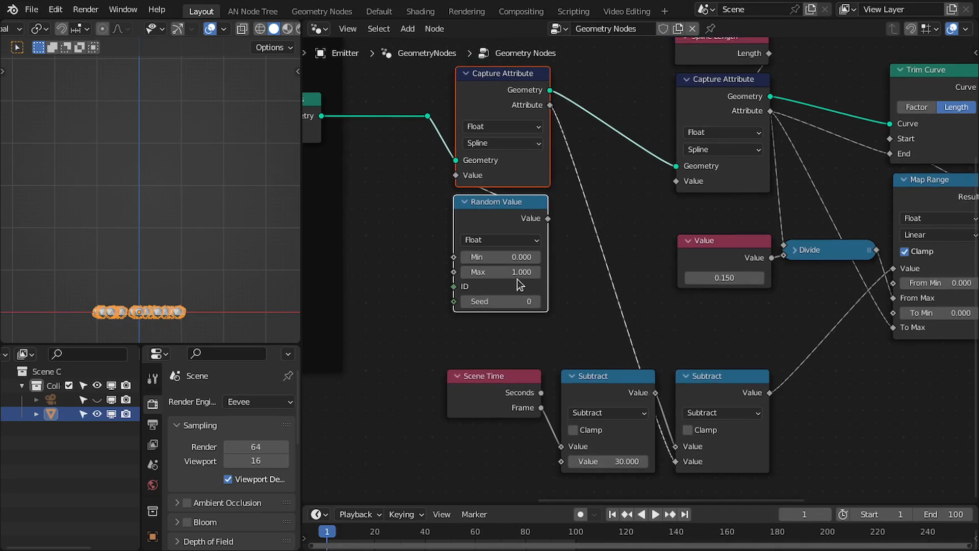
Set the Random Value node's Max to 30 and reposition the node.
middle_drag(519, 284, 506, 221)
double_click(505, 221)
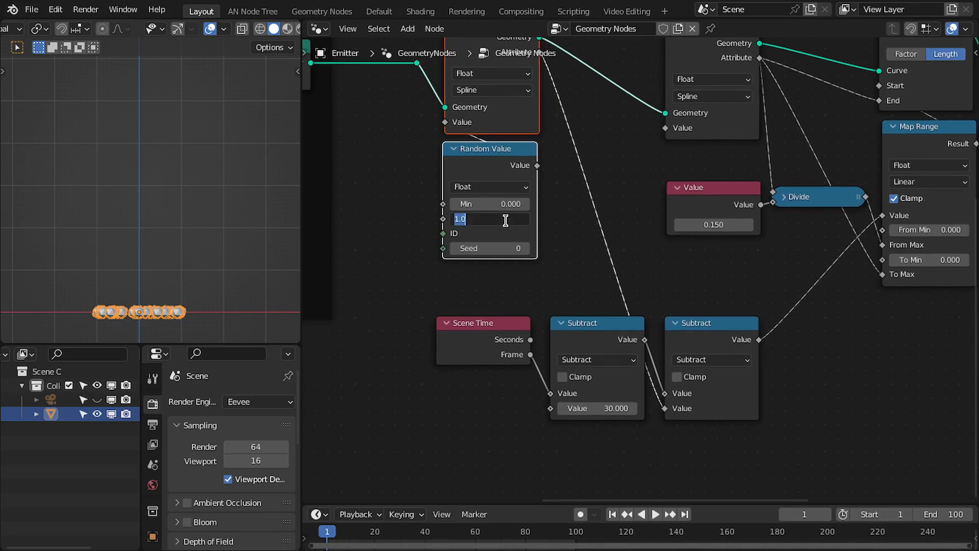
key(Return)
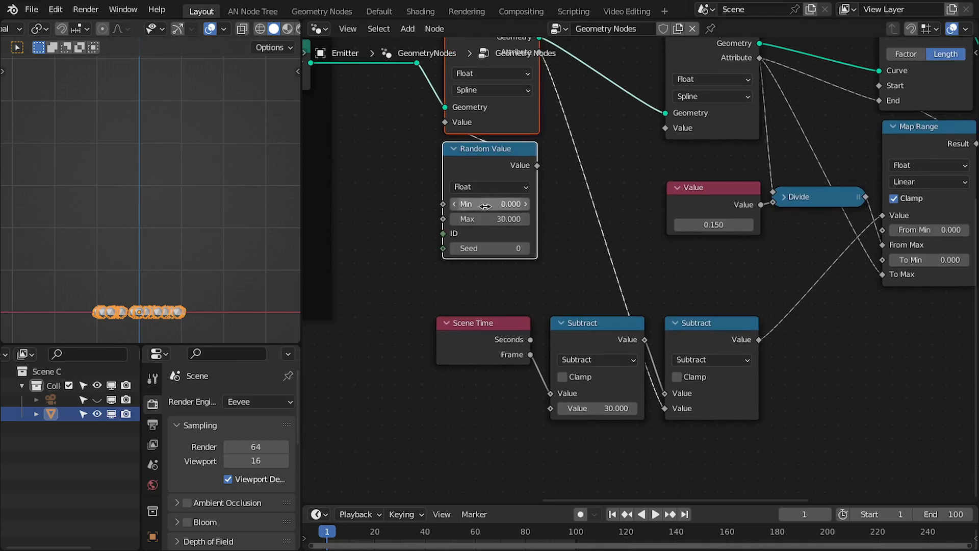
key(g)
click(495, 173)
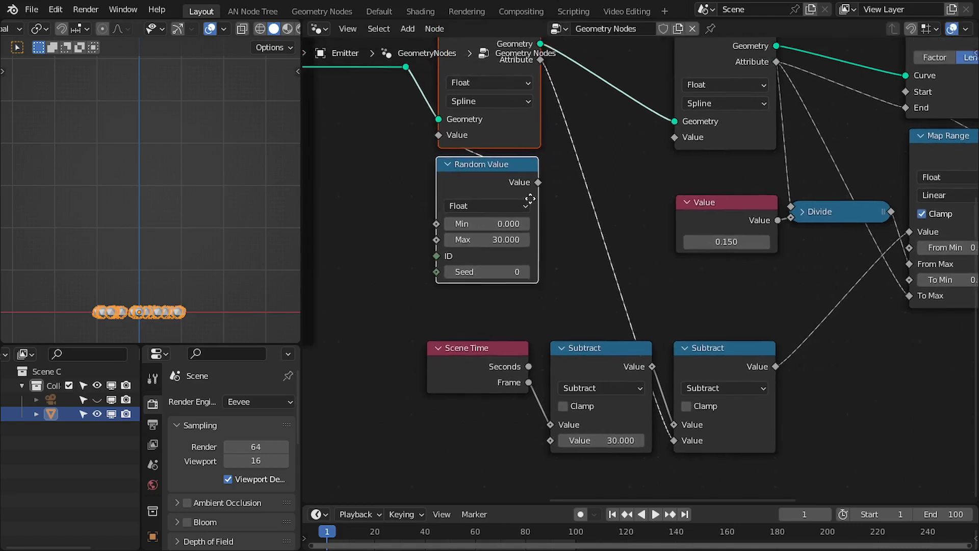
Play back the animation from the start to check the randomized timing.
scroll(606, 254, down, 1)
middle_drag(606, 254, 589, 276)
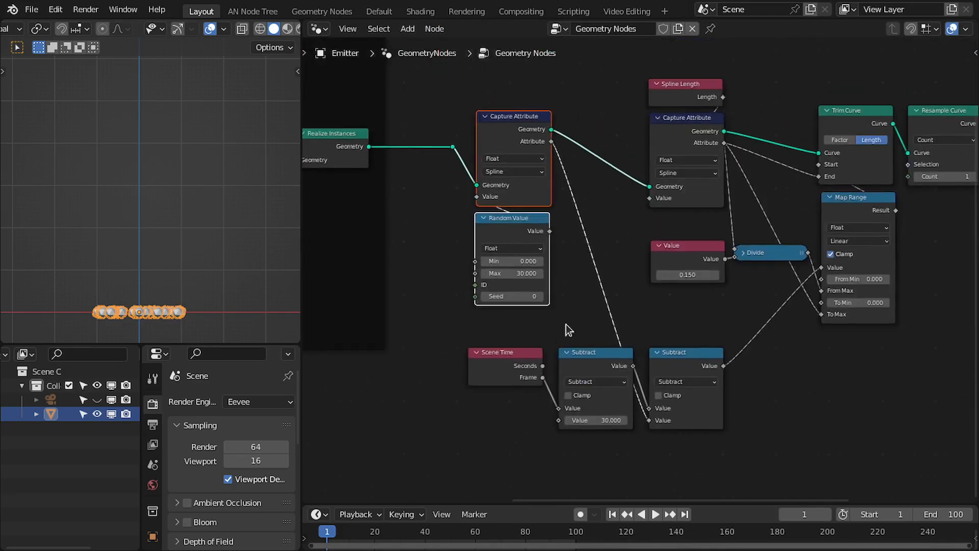
drag(614, 503, 614, 478)
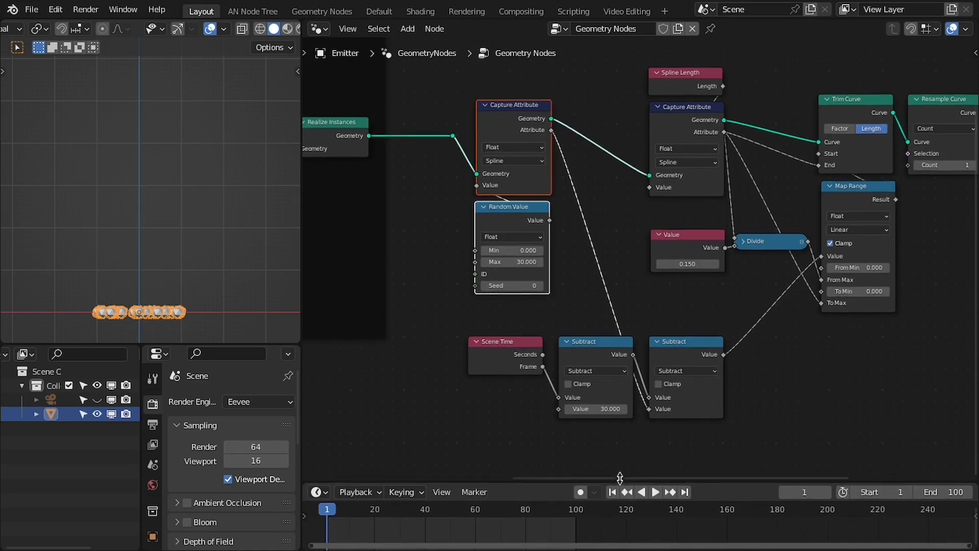
key(space)
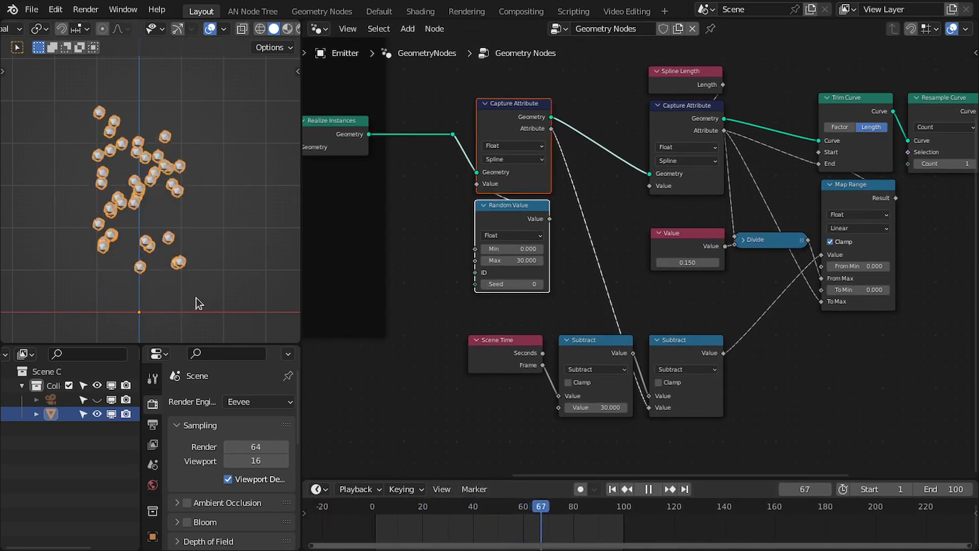
click(611, 489)
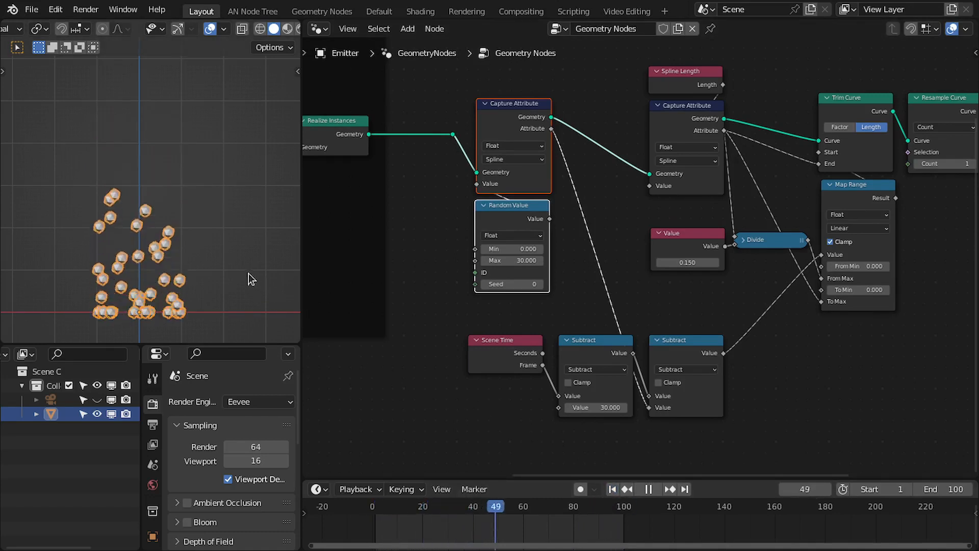
key(space)
key(space)
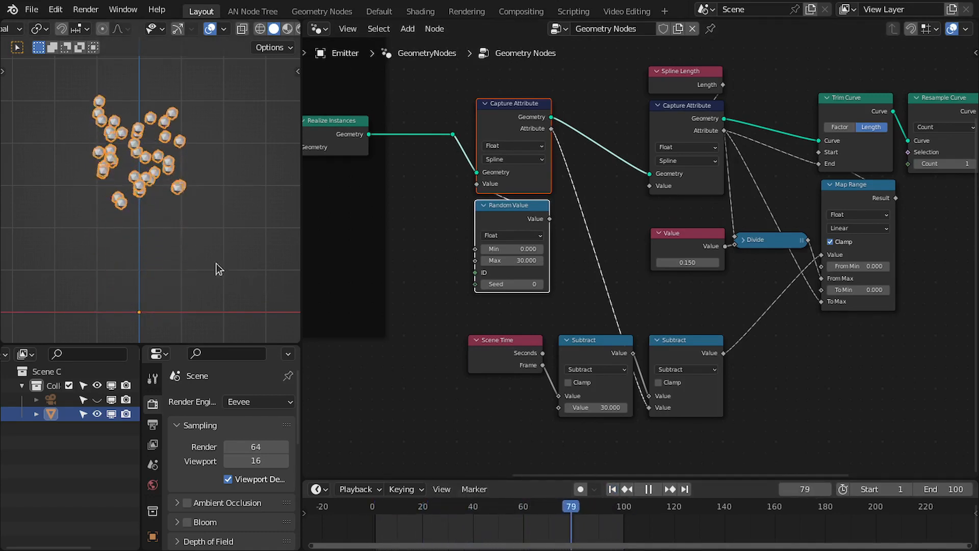
key(space)
click(613, 490)
Select the whole node tree and move it to a new position.
scroll(380, 316, down, 7)
drag(418, 147, 827, 419)
key(g)
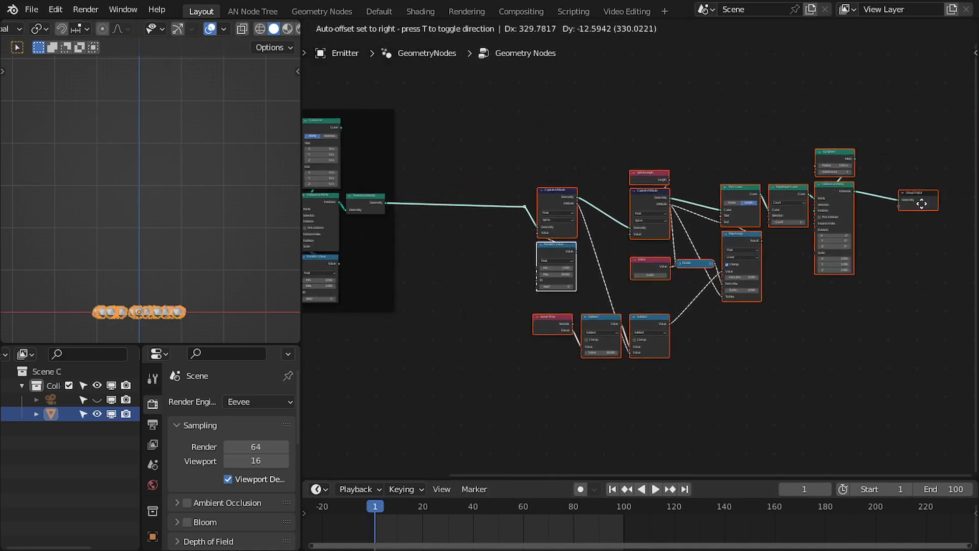
click(888, 207)
Move the Random Value node further left of the new Capture Attribute node.
scroll(588, 218, up, 2)
click(580, 218)
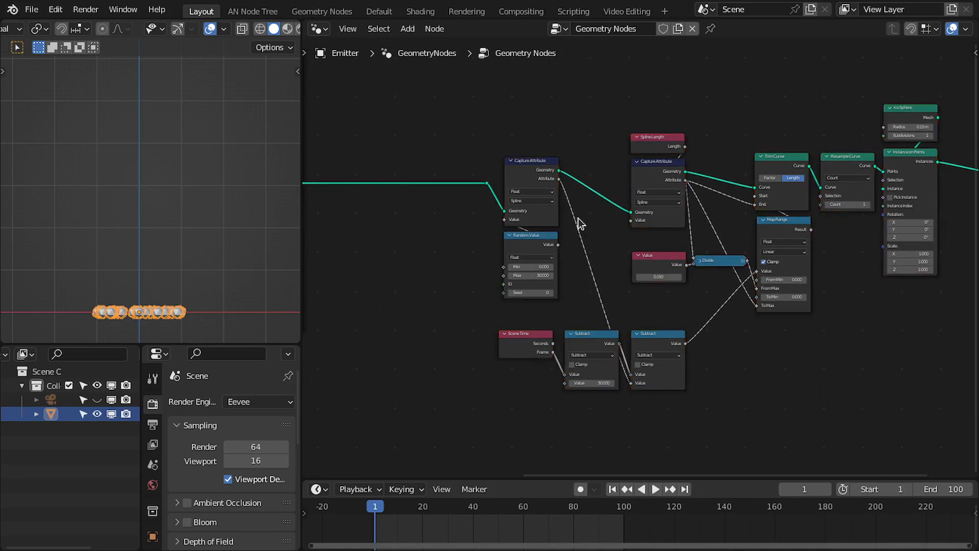
scroll(673, 323, up, 3)
drag(585, 356, 452, 341)
click(530, 254)
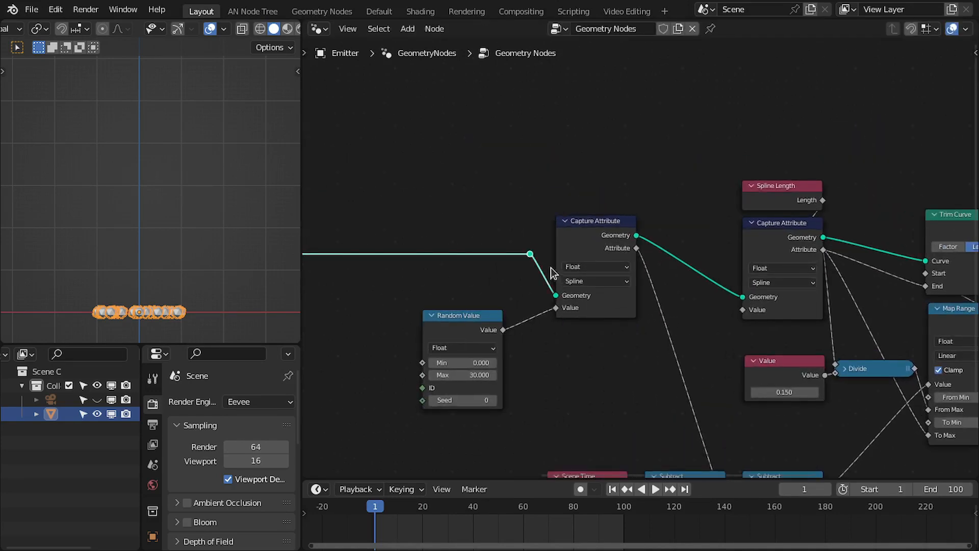
middle_drag(551, 269, 685, 267)
key(g)
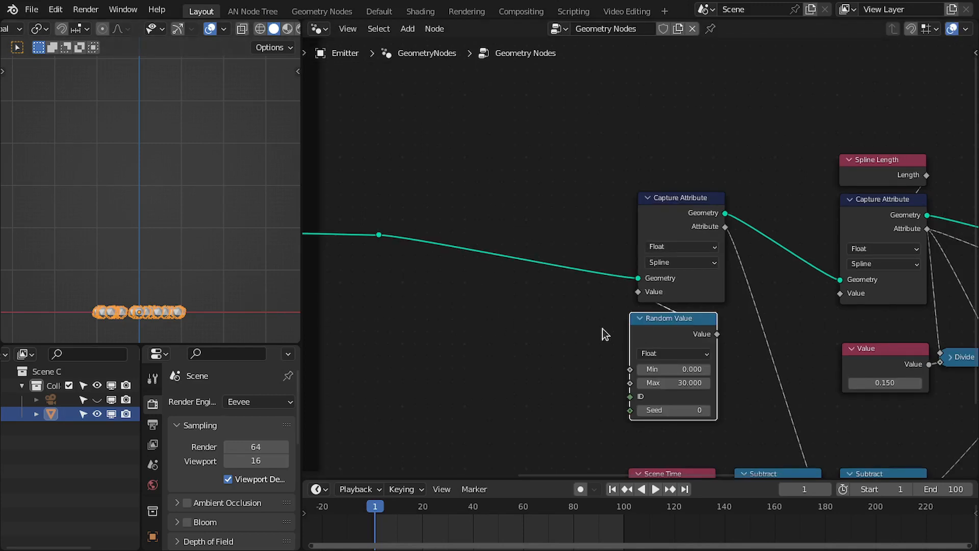
middle_drag(633, 321, 677, 317)
scroll(678, 316, up, 1)
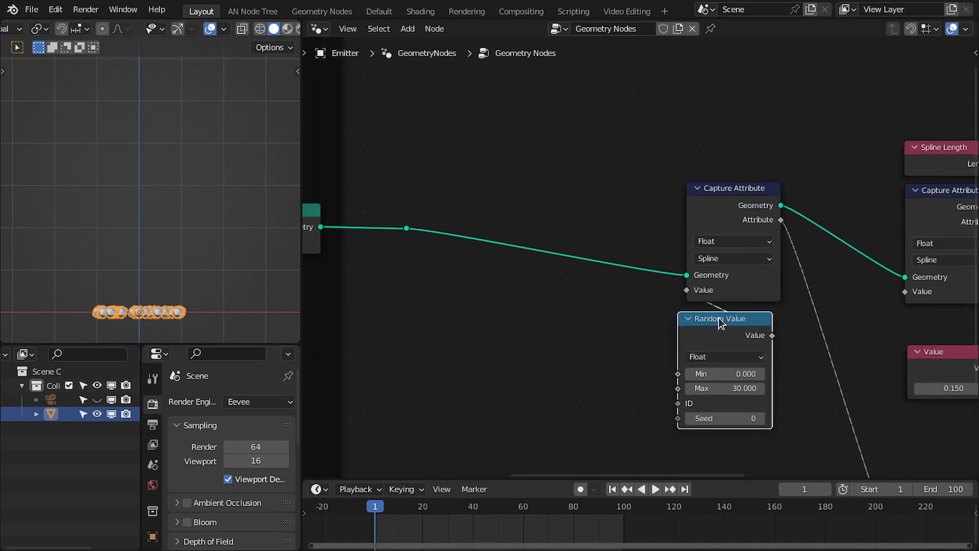
drag(720, 322, 488, 332)
middle_drag(593, 327, 574, 327)
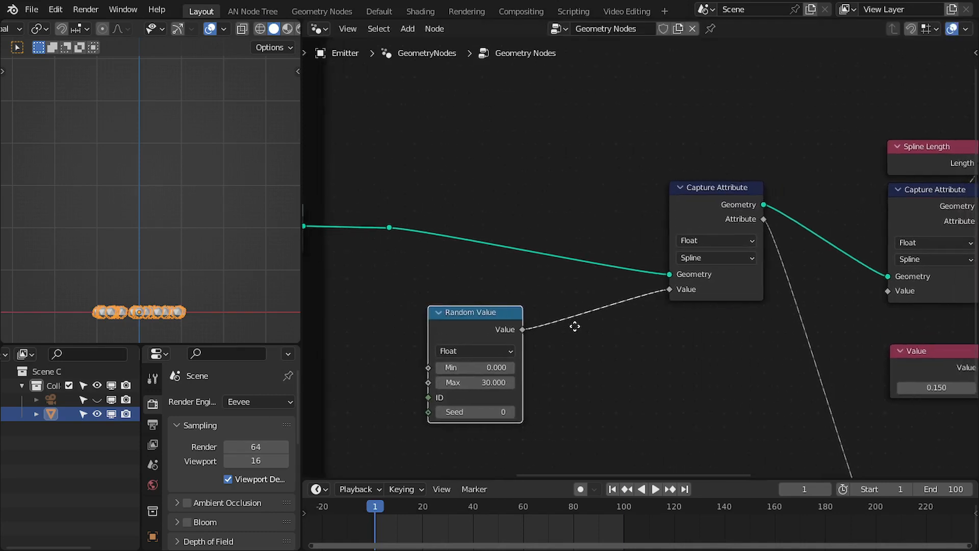
drag(480, 314, 478, 309)
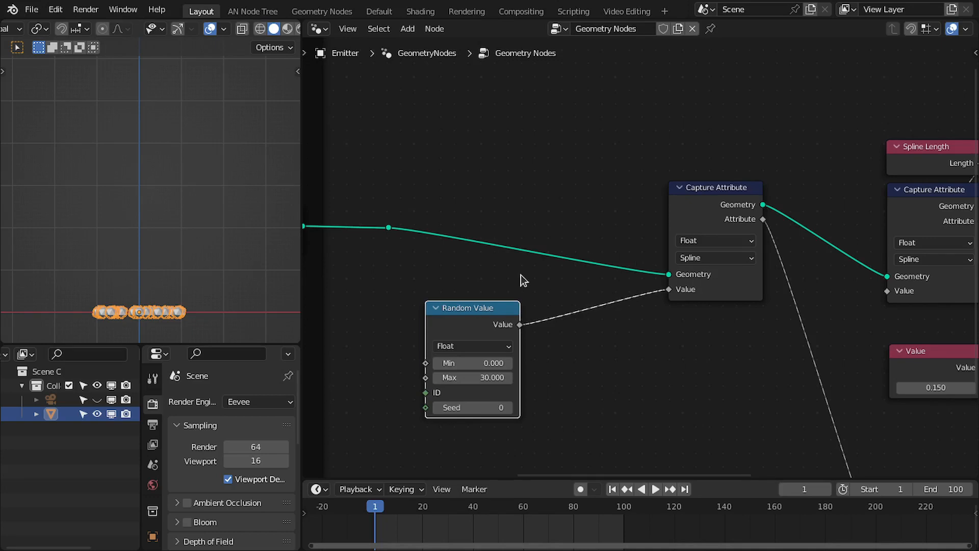
Duplicate the Capture Attribute into the Realize Instances link and set its data type to Integer.
click(683, 232)
key(shift+d)
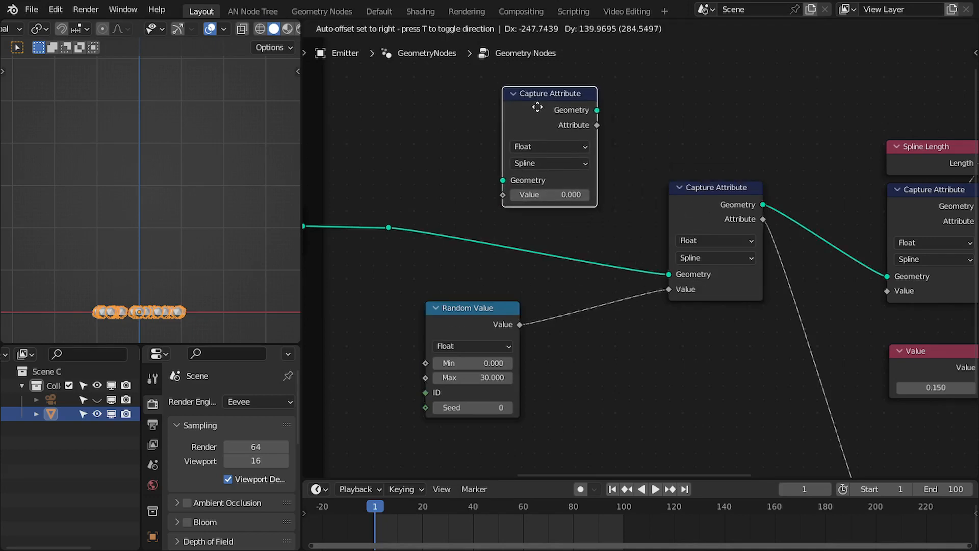
click(484, 192)
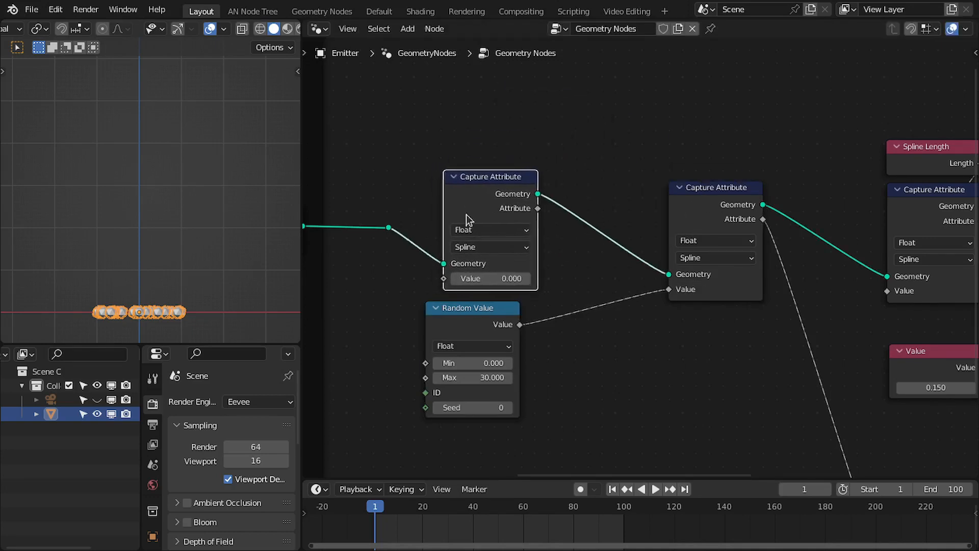
click(489, 247)
click(486, 231)
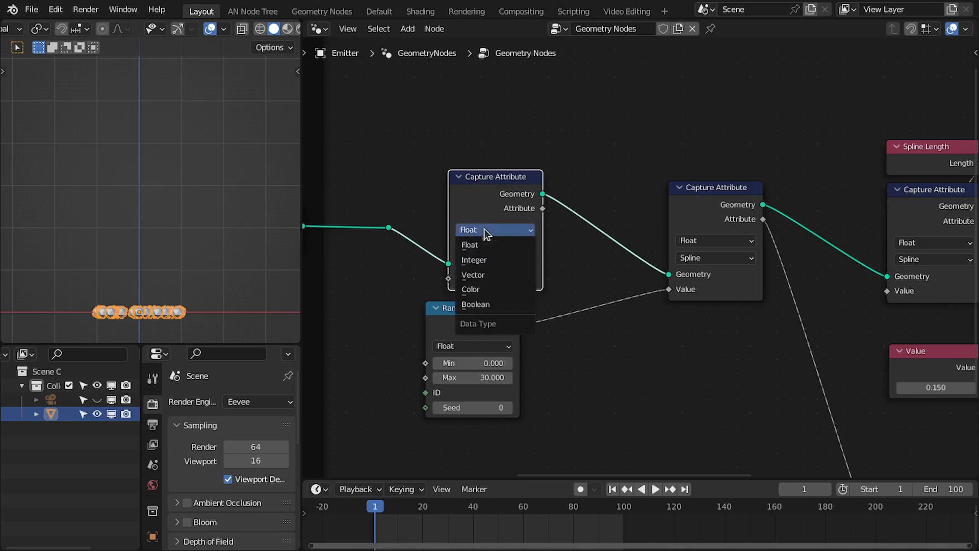
click(486, 259)
Add an Index node and connect it to the Integer Capture Attribute's Value input.
drag(485, 322, 509, 339)
middle_drag(478, 329, 519, 349)
drag(528, 363, 527, 358)
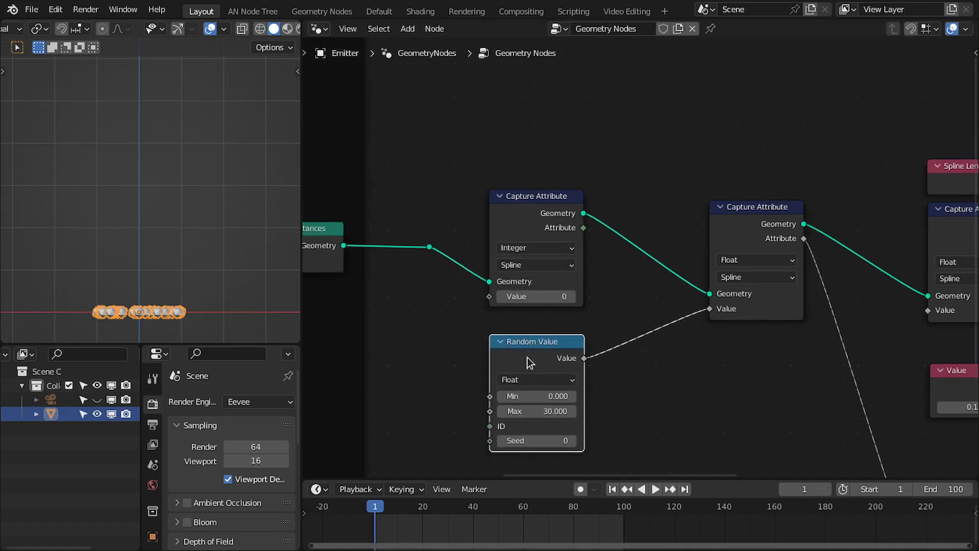
click(499, 303)
key(shift+a)
text(ind)
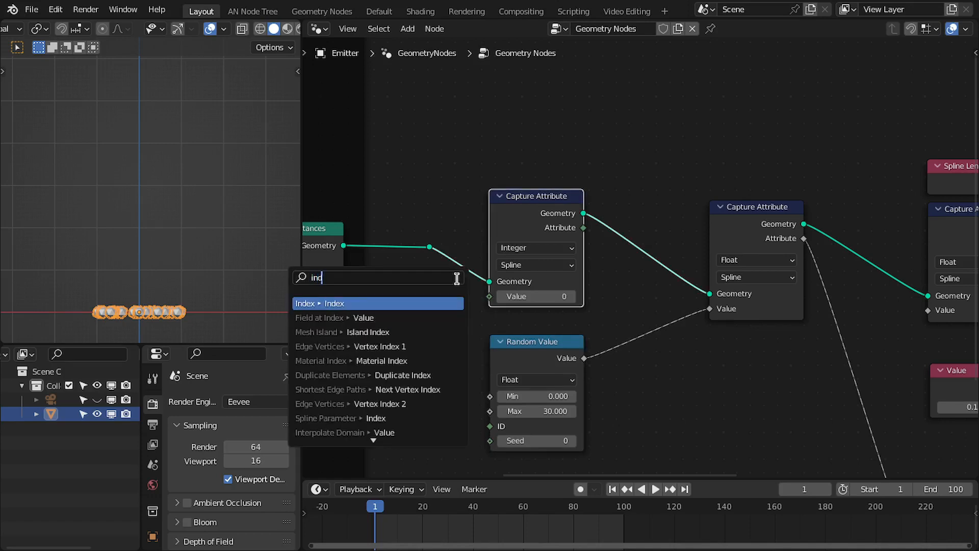
text(ex)
key(Return)
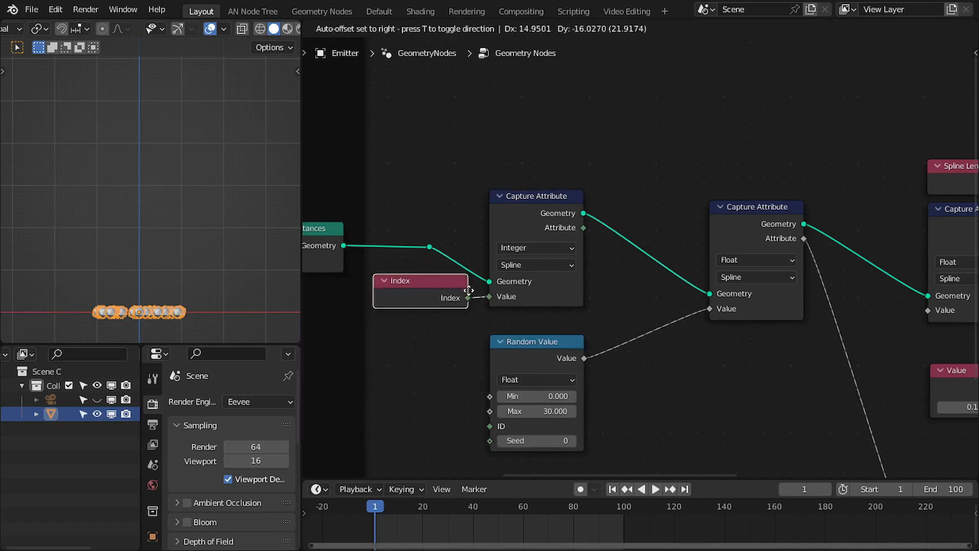
click(473, 291)
Add a Float Switch node and connect the Random Value output to its False input.
scroll(543, 272, up, 1)
middle_drag(547, 270, 465, 235)
drag(469, 318, 462, 349)
middle_drag(597, 289, 579, 251)
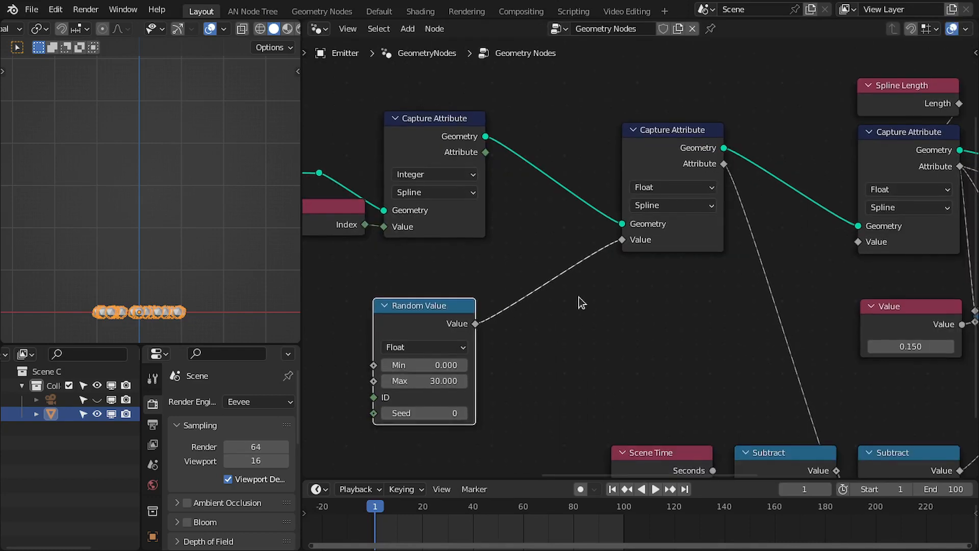
key(shift+a)
click(536, 237)
text(swt)
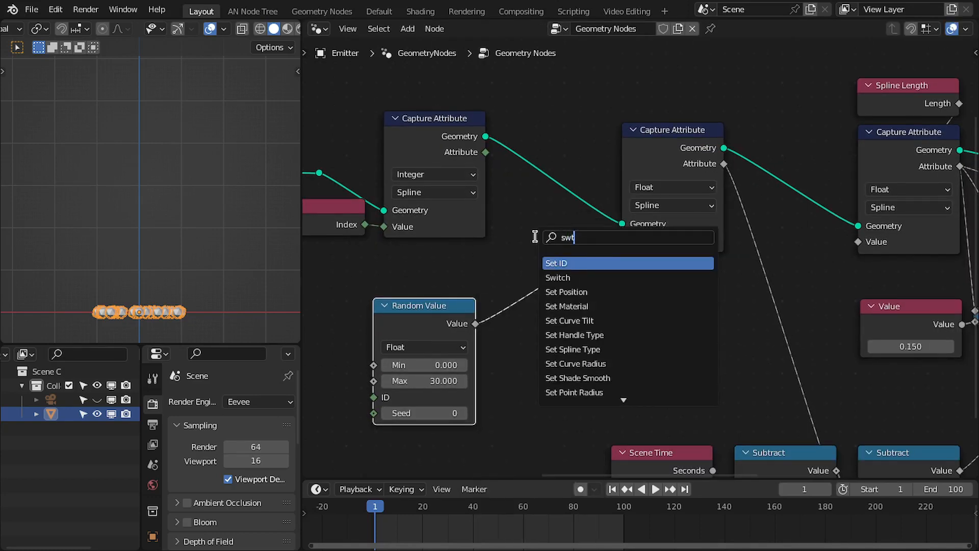
key(Return)
click(619, 295)
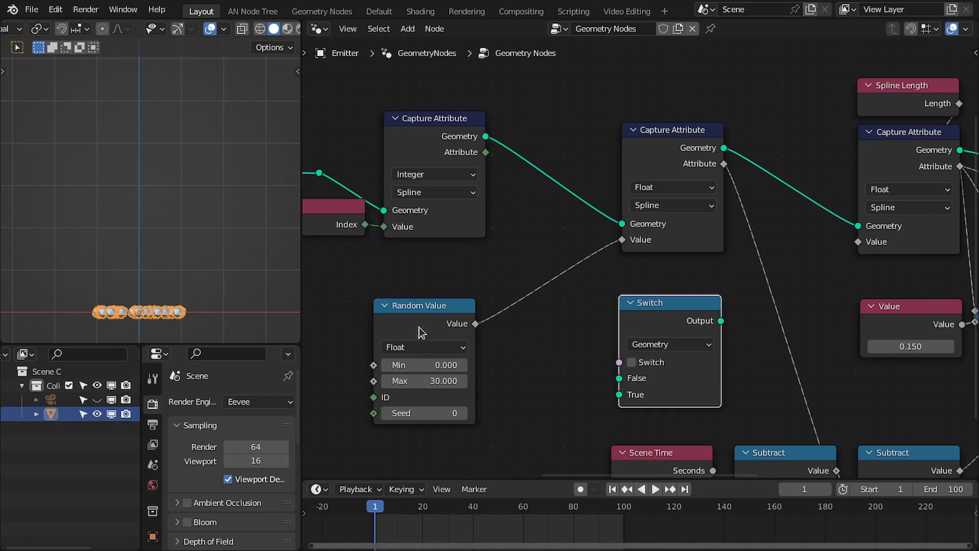
drag(429, 312, 435, 312)
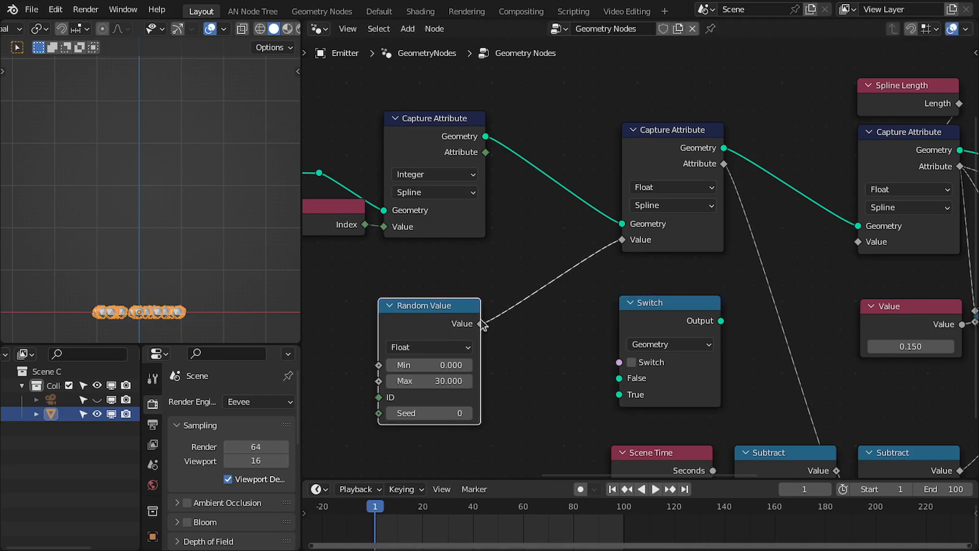
click(679, 347)
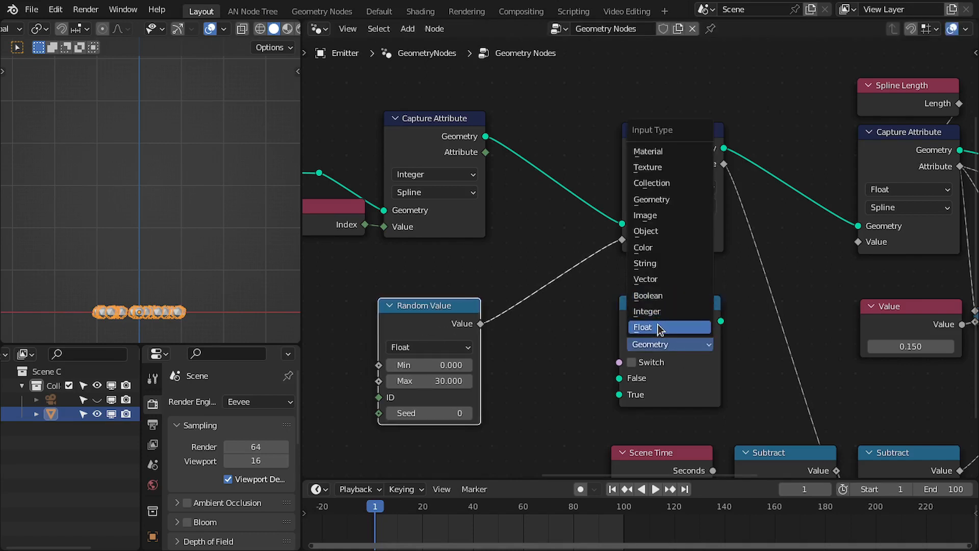
click(656, 326)
drag(481, 323, 618, 377)
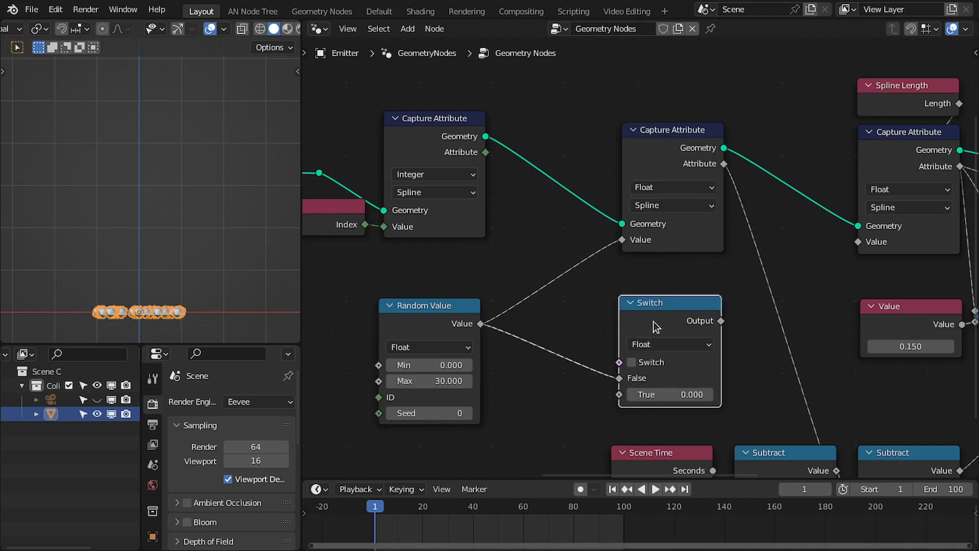
drag(655, 327, 655, 318)
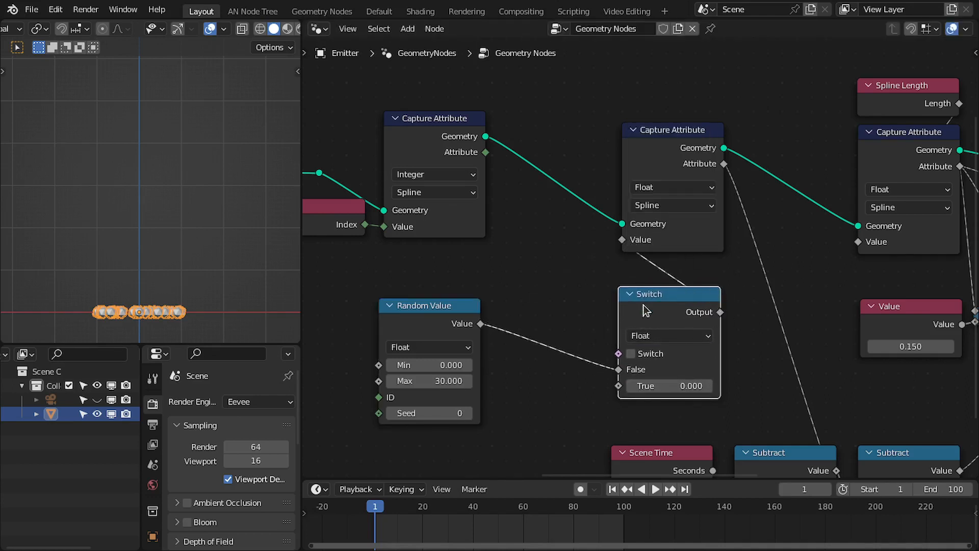
Add a Multiply node from the Integer capture's Attribute, set its value to 1, and link it to the enabled Switch's True input.
middle_drag(643, 305, 645, 303)
drag(444, 310, 448, 301)
middle_drag(492, 282, 498, 264)
drag(639, 272, 641, 259)
drag(452, 281, 449, 260)
drag(493, 132, 510, 284)
text(mult)
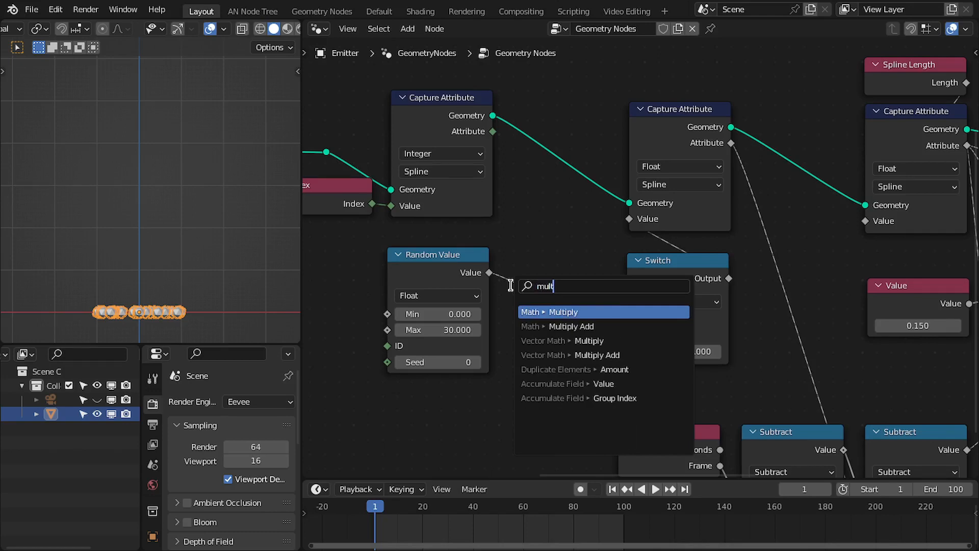
key(Return)
click(507, 272)
middle_drag(377, 201, 403, 201)
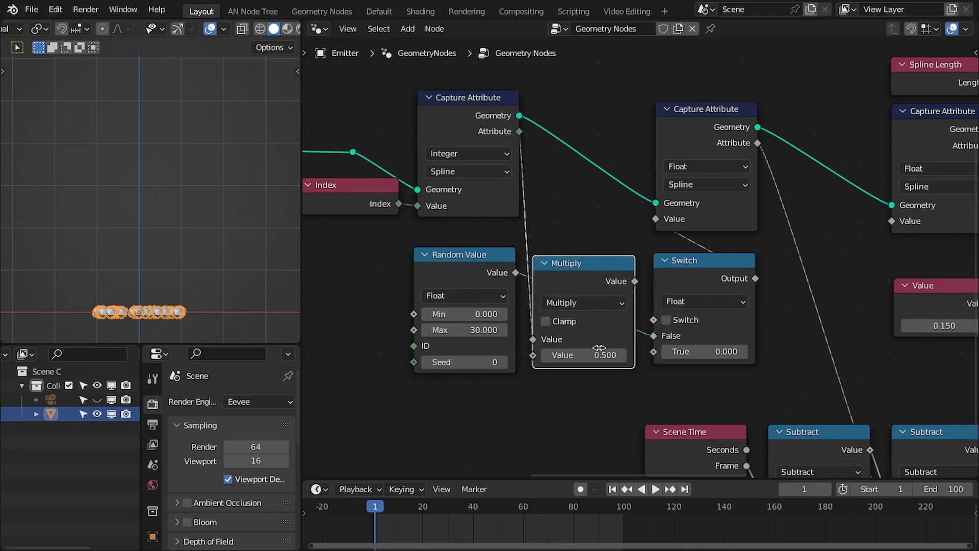
click(575, 347)
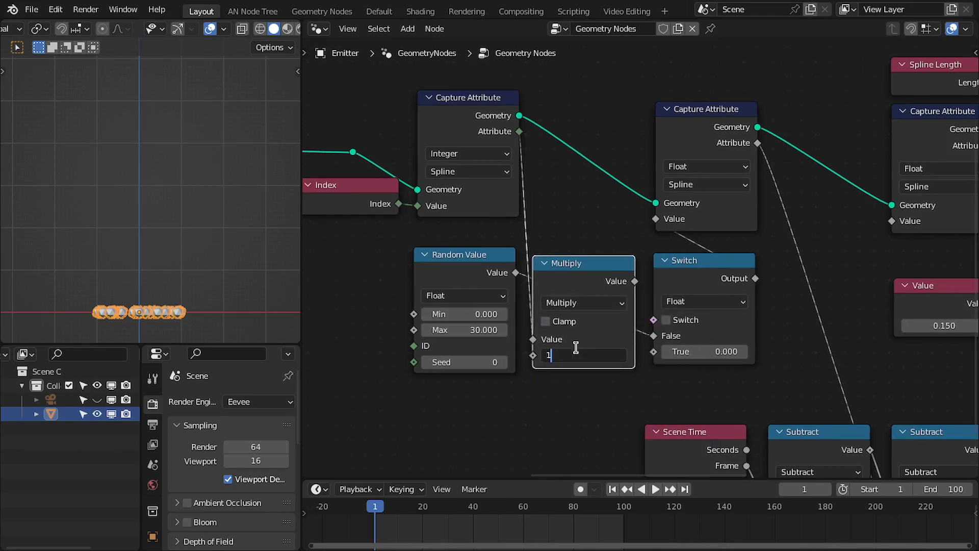
key(Return)
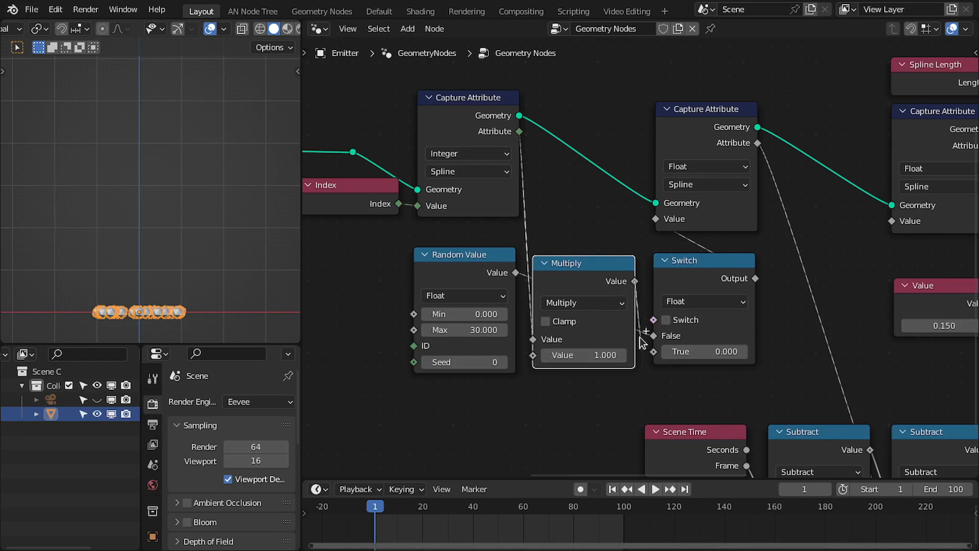
drag(652, 360, 654, 353)
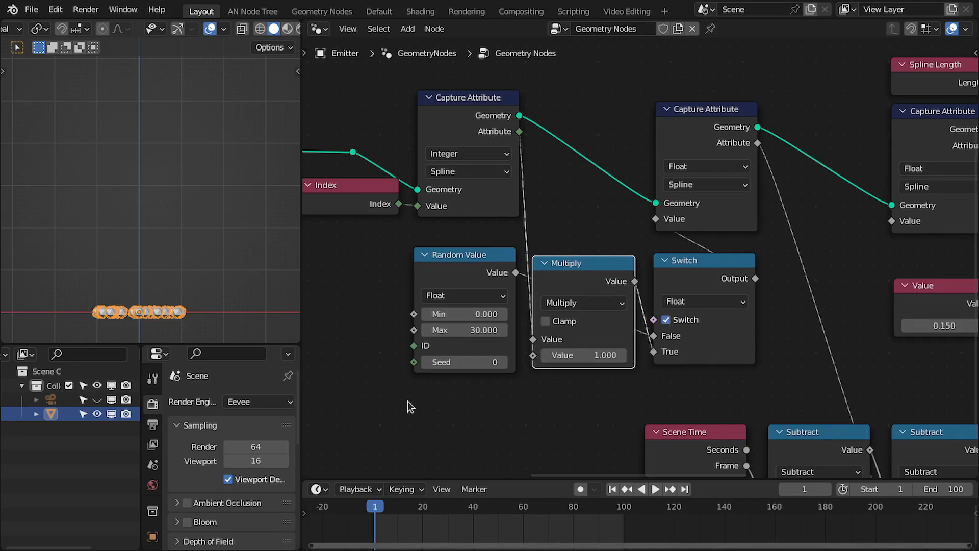
Set the second Value of the Subtract node fed by Scene Time's Frame to 1.
middle_drag(772, 409, 613, 253)
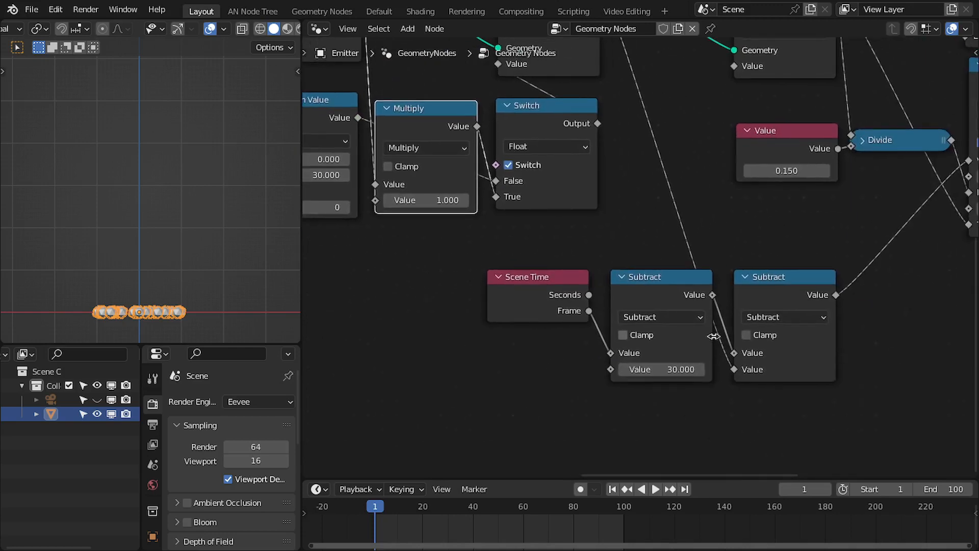
scroll(613, 253, up, 1)
click(664, 379)
text(1)
key(Return)
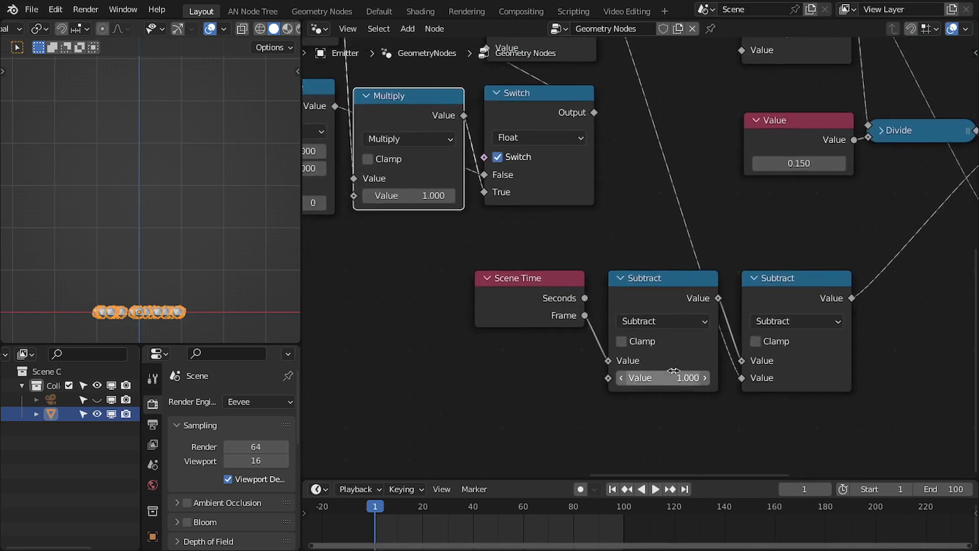
Try Multiply factors of 10 and 0.1 while playing back the animation.
scroll(664, 380, down, 1)
middle_drag(463, 302, 583, 372)
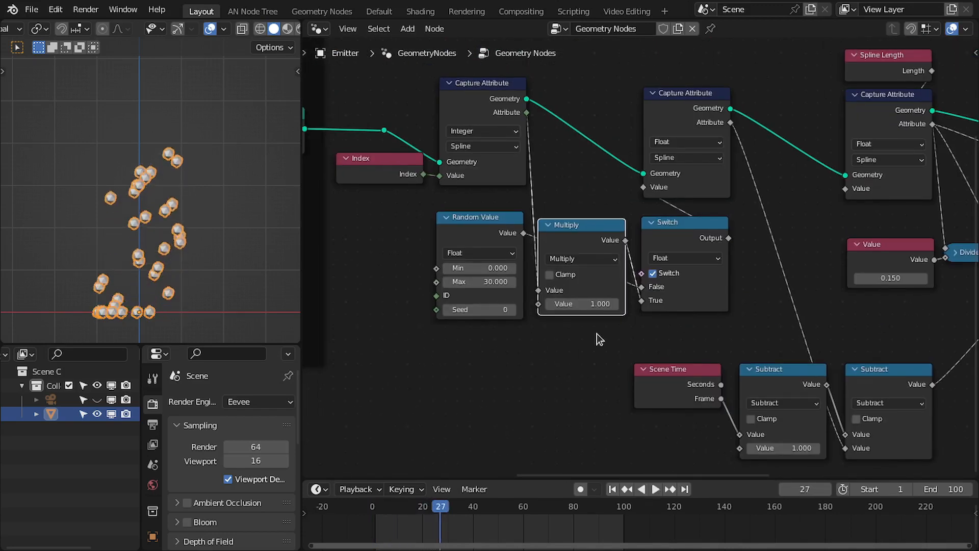
key(space)
click(587, 303)
text(10)
key(Return)
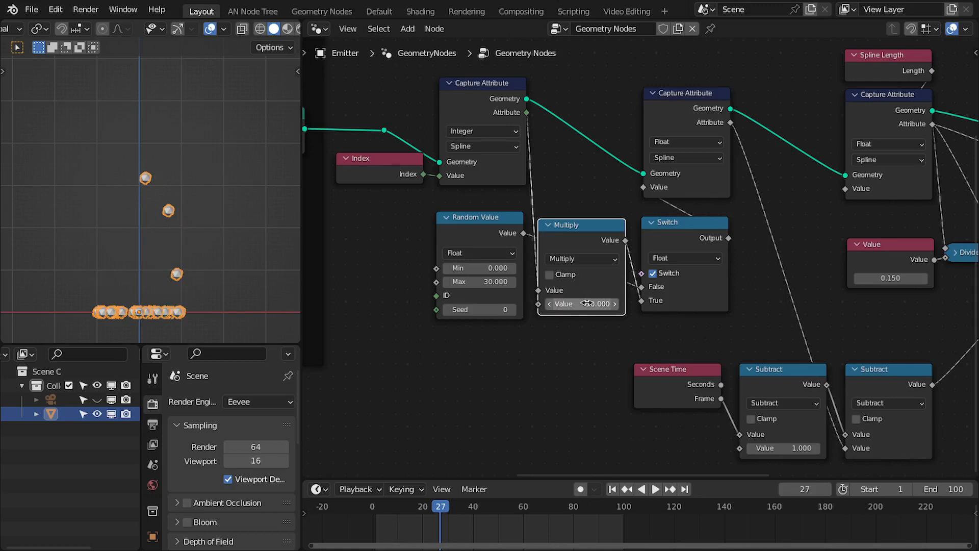
key(shift+Left)
key(space)
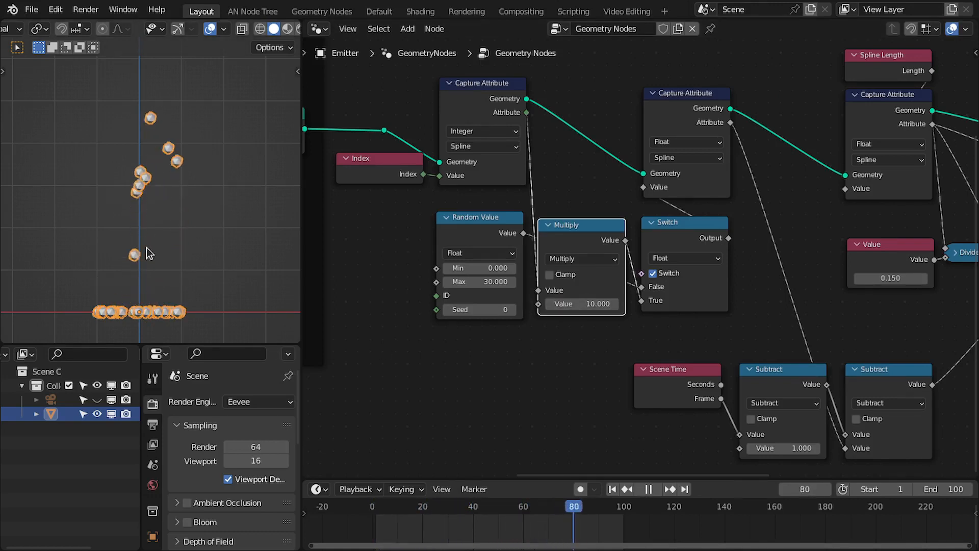
key(space)
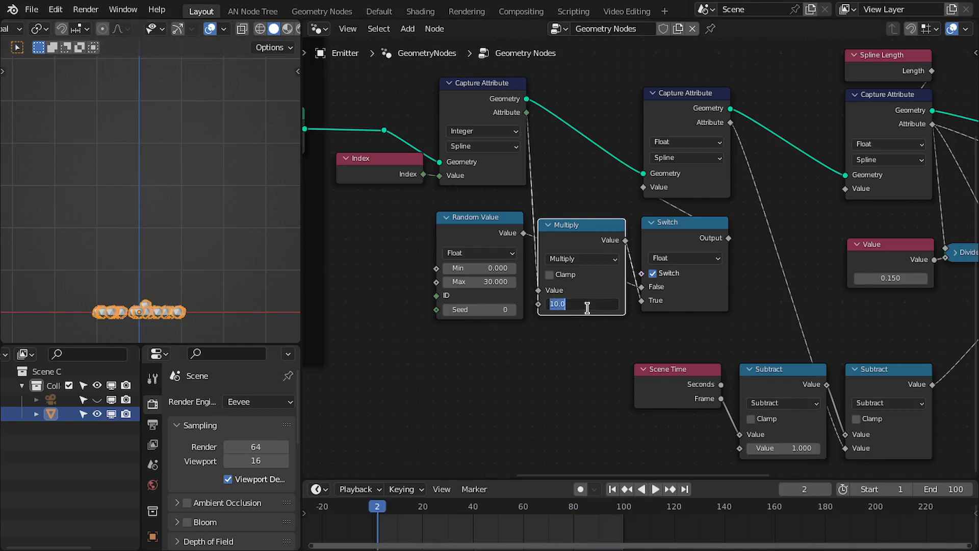
key(Return)
key(space)
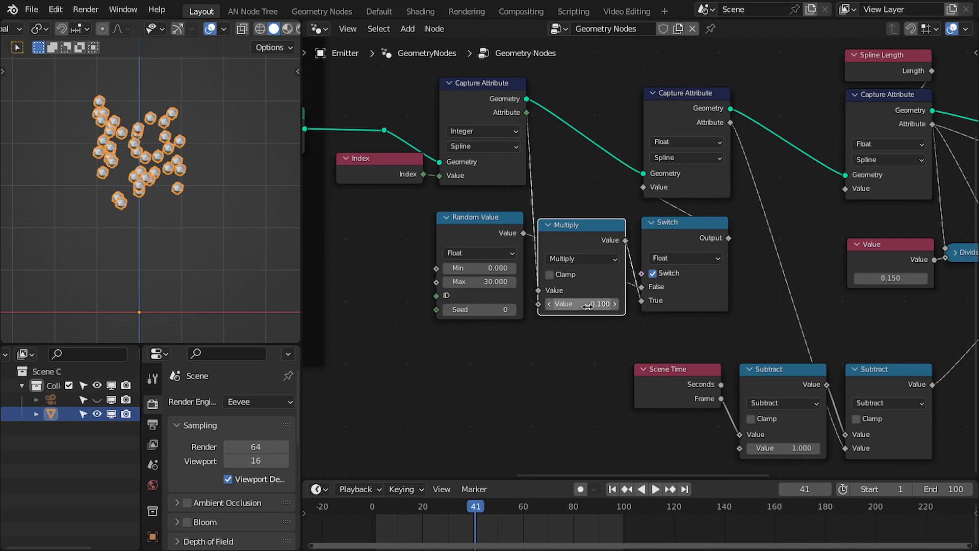
Set the Multiply factor to 0.5 and replay the animation from the first frame.
click(586, 306)
text(0.)
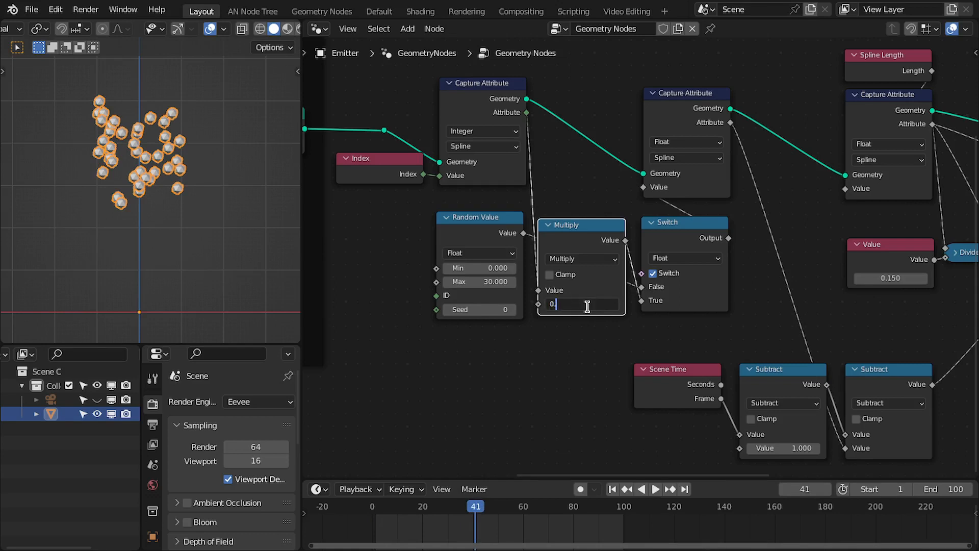
text(5)
key(Return)
key(shift+Left)
key(space)
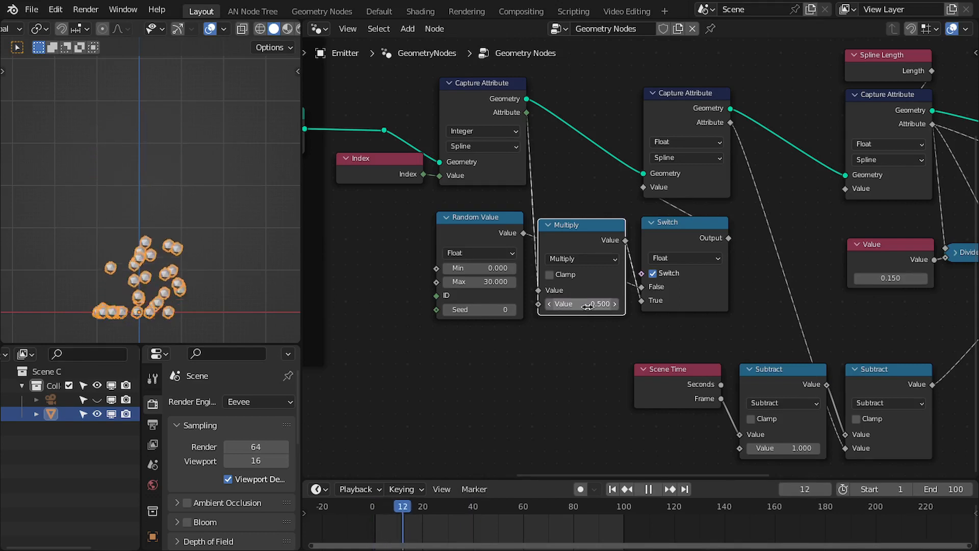
key(space)
Rearrange the Random Value, Multiply and Switch nodes beside the capture nodes.
scroll(583, 331, up, 1)
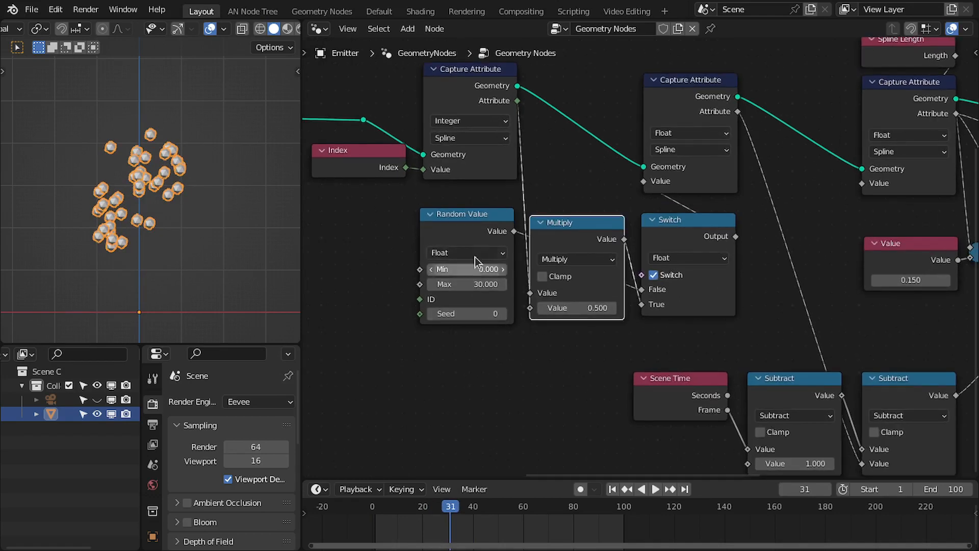
drag(475, 256, 455, 376)
drag(556, 245, 454, 251)
drag(453, 336, 469, 319)
drag(677, 240, 571, 235)
scroll(647, 284, down, 2)
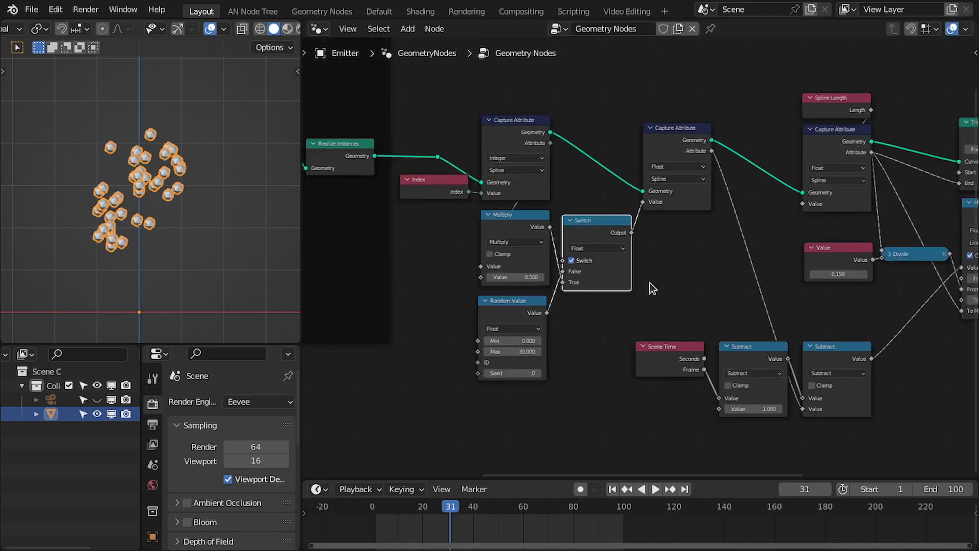
middle_drag(647, 284, 527, 280)
scroll(480, 280, up, 1)
drag(481, 280, 648, 334)
drag(619, 313, 614, 357)
middle_drag(614, 357, 696, 422)
drag(526, 148, 444, 149)
scroll(675, 277, up, 1)
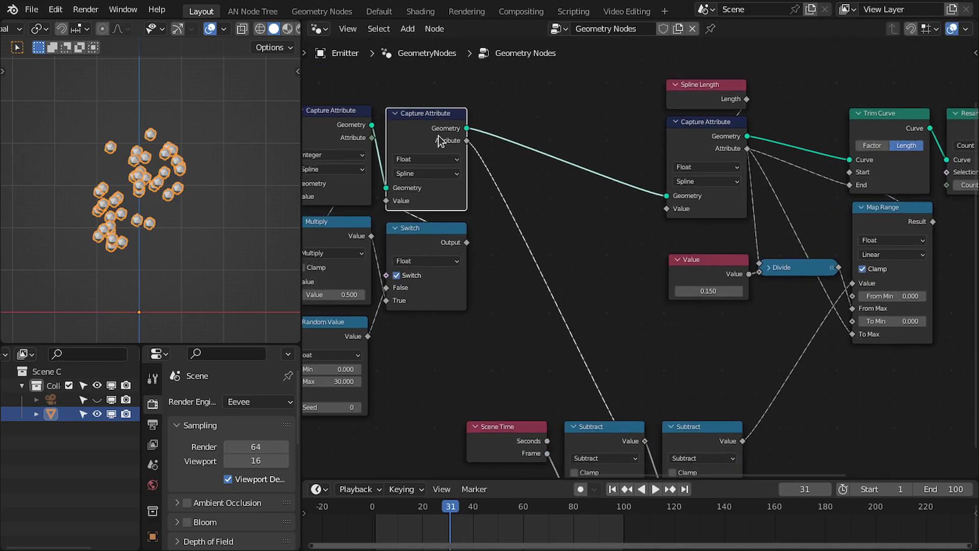
Duplicate the Float Capture Attribute into the geometry link before the Spline Length capture.
key(shift+d)
click(593, 137)
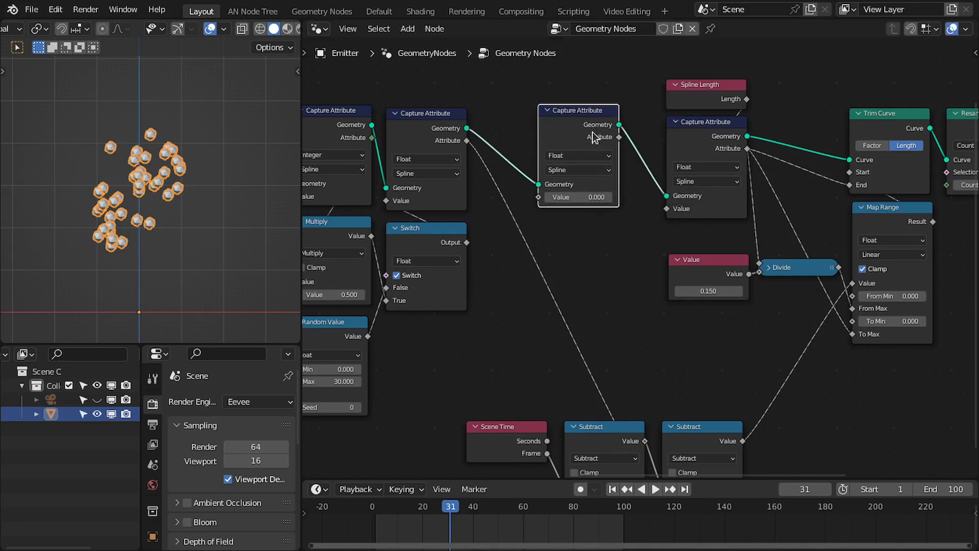
middle_drag(593, 136, 677, 207)
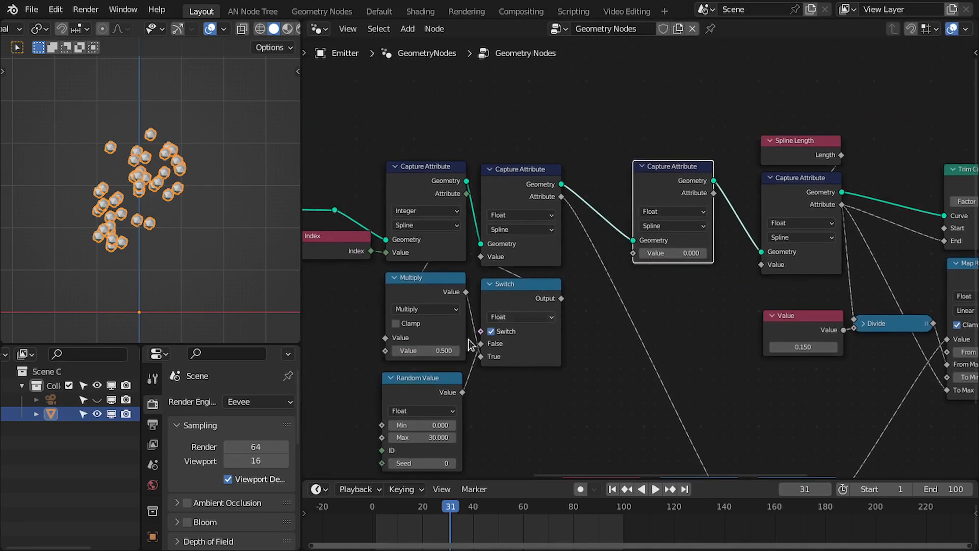
Duplicate the Random Value node, set its Max to 1, and connect the Integer capture's Attribute to its ID.
click(433, 392)
key(shift+d)
click(554, 128)
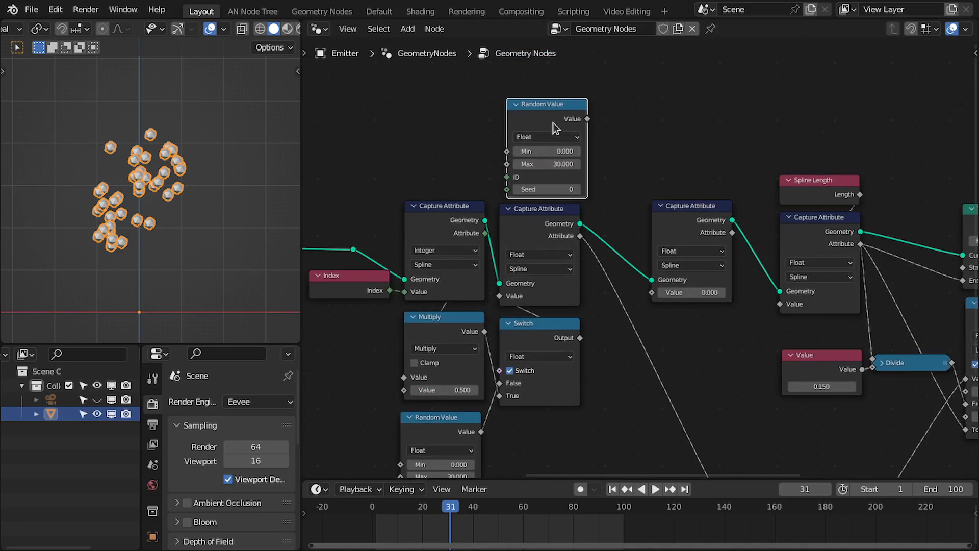
drag(552, 122, 550, 117)
mouse_move(475, 242)
mouse_down()
mouse_move(484, 248)
mouse_move(476, 283)
mouse_move(481, 254)
mouse_up()
key(ctrl+z)
middle_drag(493, 273, 479, 302)
drag(497, 244, 506, 212)
scroll(573, 230, up, 2)
middle_drag(573, 230, 606, 208)
scroll(509, 249, down, 1)
middle_drag(508, 248, 533, 248)
drag(555, 132, 552, 131)
scroll(626, 153, up, 1)
middle_drag(627, 153, 582, 171)
mouse_move(607, 233)
middle_down()
mouse_move(549, 155)
mouse_move(605, 237)
middle_up()
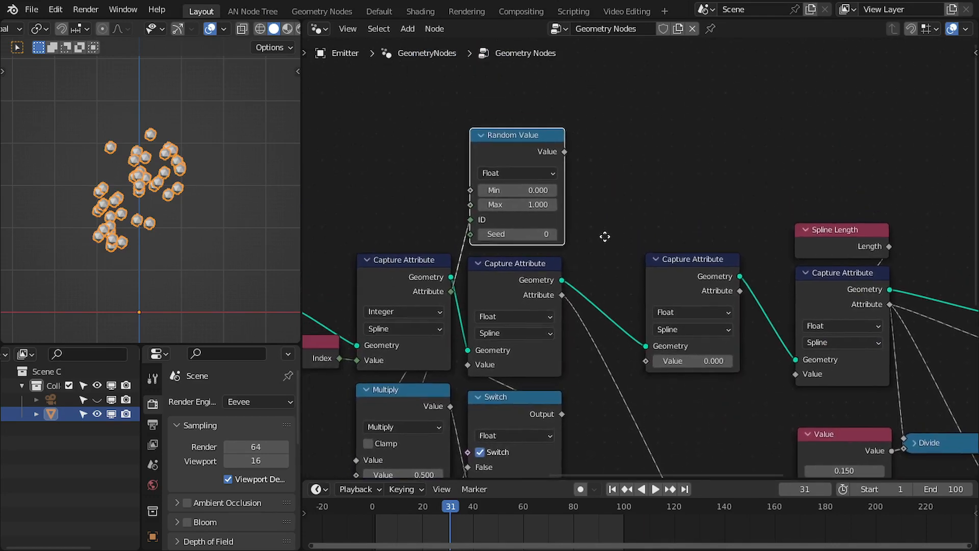
Duplicate the 0.150 Value node and connect it to the new Random Value's Max input.
middle_drag(648, 292, 615, 216)
scroll(661, 286, down, 3)
click(779, 346)
middle_drag(757, 335, 763, 359)
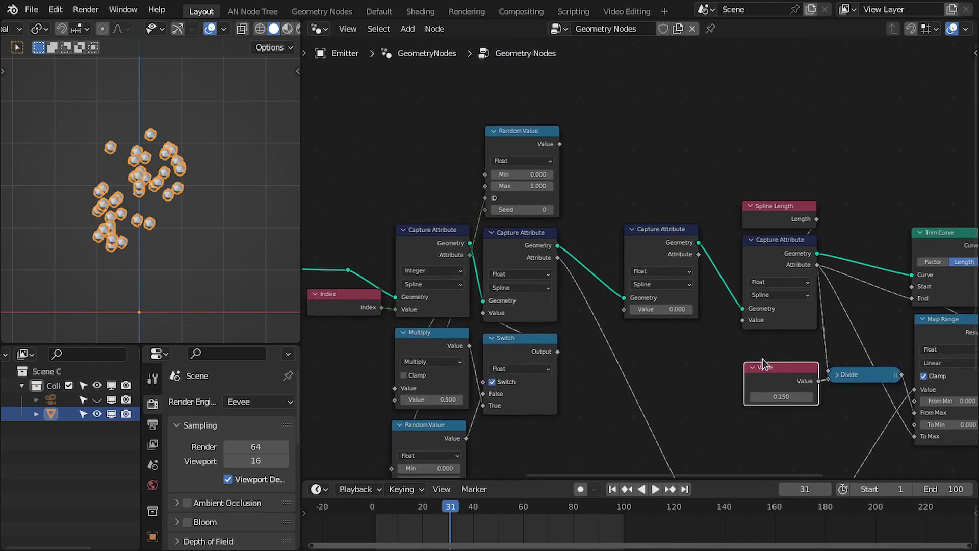
key(shift+d)
click(632, 73)
scroll(661, 168, up, 1)
middle_drag(661, 168, 780, 317)
scroll(776, 301, up, 1)
drag(757, 220, 608, 210)
middle_drag(646, 285, 589, 276)
scroll(586, 278, up, 2)
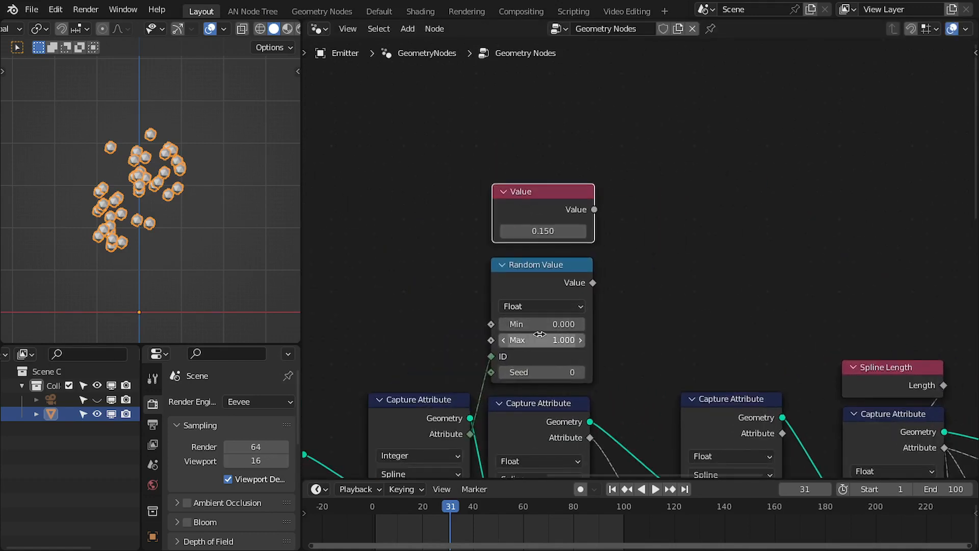
middle_drag(601, 320, 624, 305)
drag(580, 193, 513, 326)
Add a Map Range node, connect the new Random Value to its To Min, and set To Max to 0.
key(shift+a)
text(s)
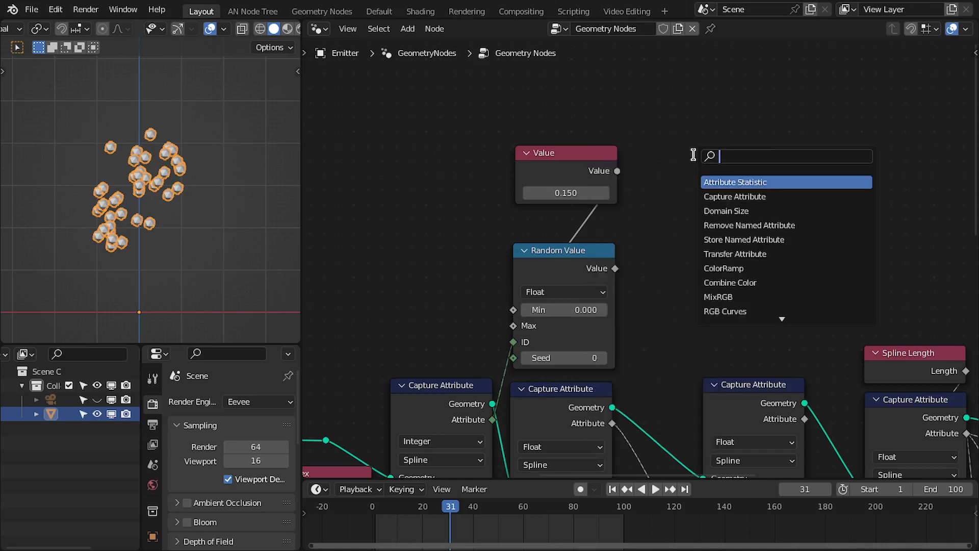
text(map)
key(Return)
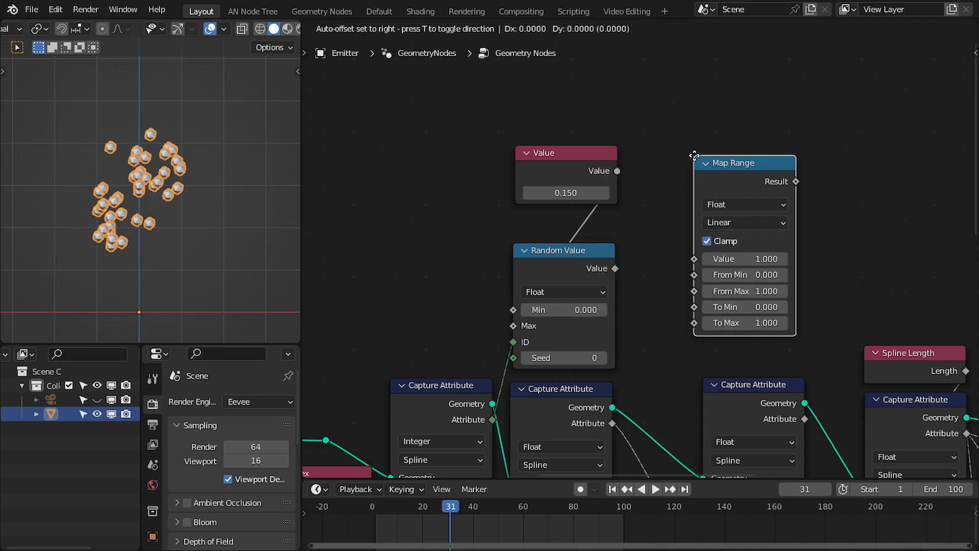
click(689, 159)
middle_drag(629, 246, 760, 225)
drag(688, 143, 529, 149)
drag(590, 155, 819, 284)
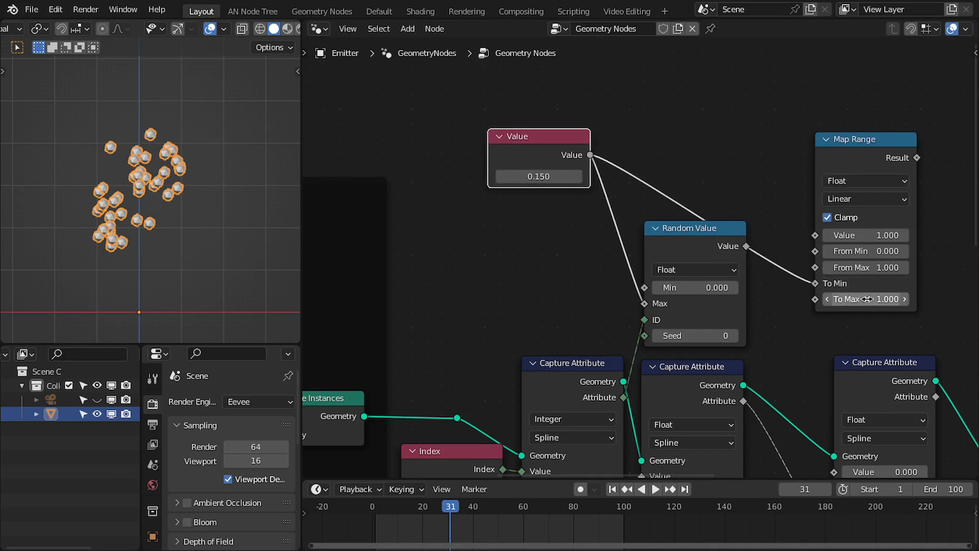
click(867, 299)
text(0)
key(Return)
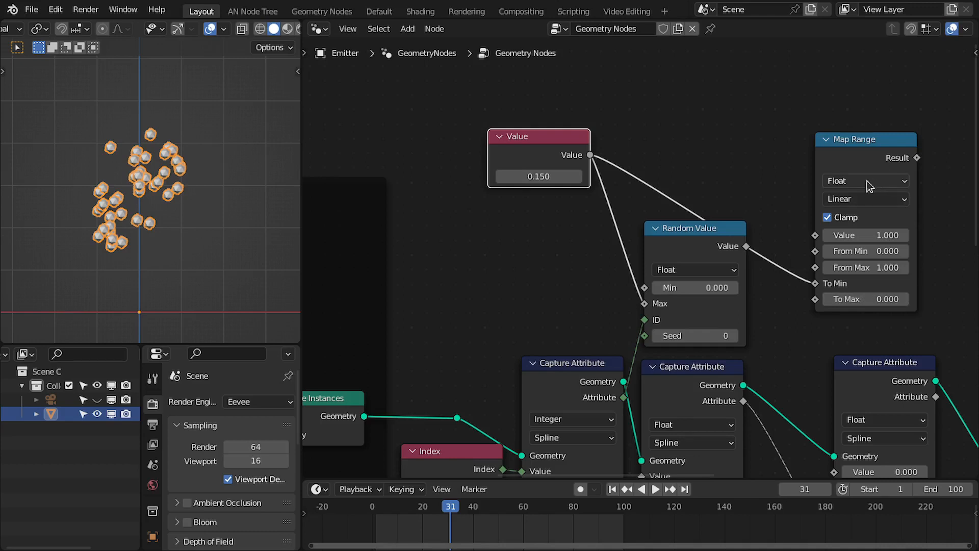
Move the Map Range node below the duplicated Value node and set its Value to 0.
drag(869, 149, 551, 204)
drag(481, 143, 572, 158)
mouse_move(544, 106)
mouse_down()
mouse_move(563, 92)
mouse_move(550, 115)
mouse_move(569, 116)
mouse_move(558, 119)
mouse_up()
click(616, 96)
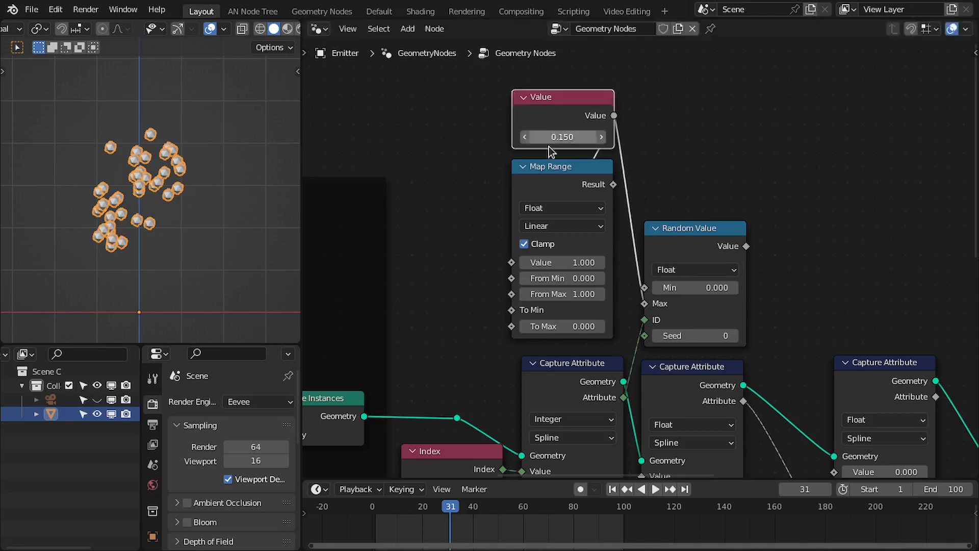
click(560, 261)
text(0)
key(Return)
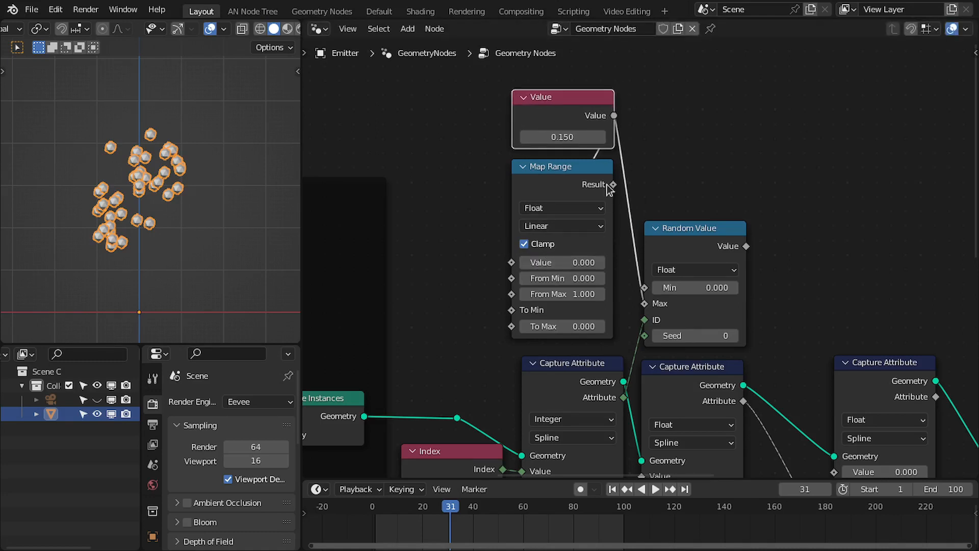
Connect the Map Range's Result to the new Random Value's Min input and set the Map Range's Value to 1.
drag(613, 185, 645, 287)
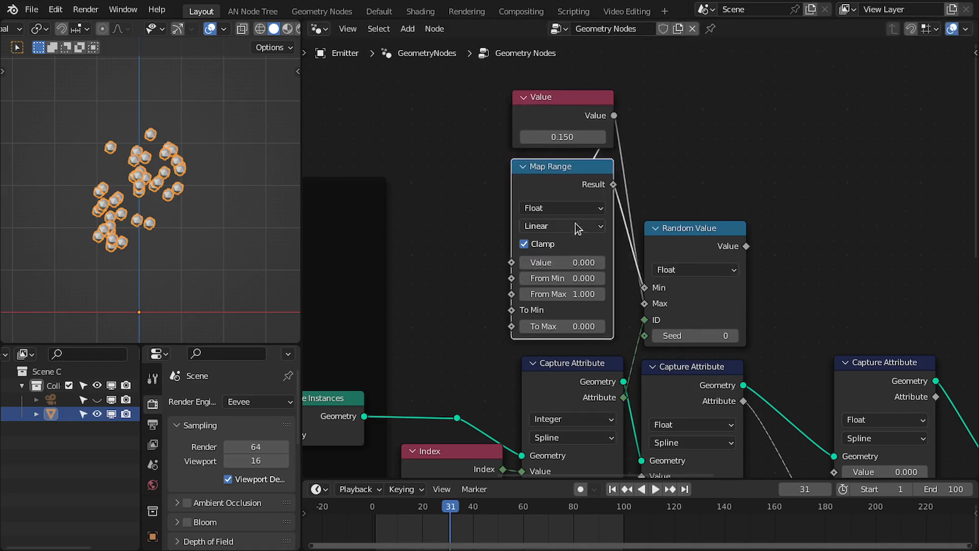
click(566, 262)
text(1)
key(Return)
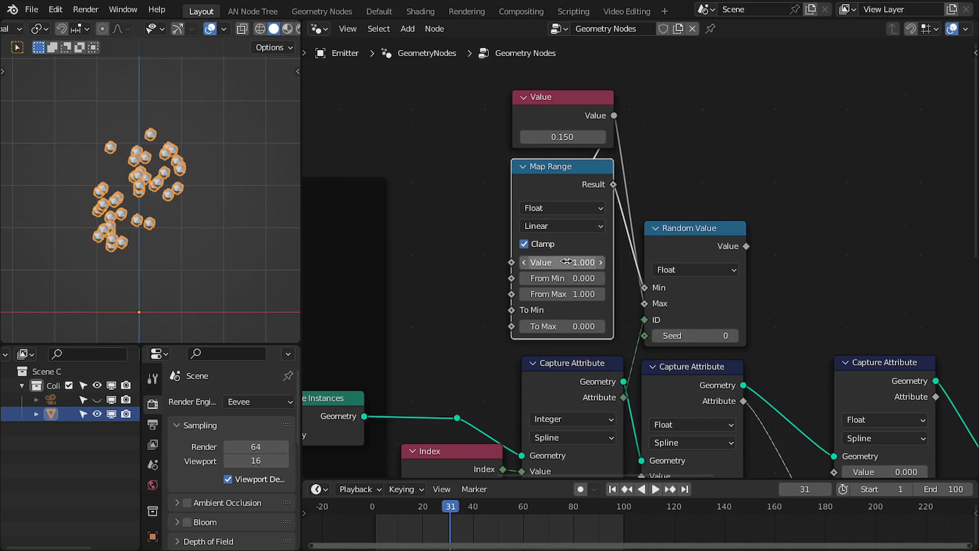
Move the Value and Map Range nodes together and set the Map Range's Value to 0.1.
drag(449, 123, 605, 245)
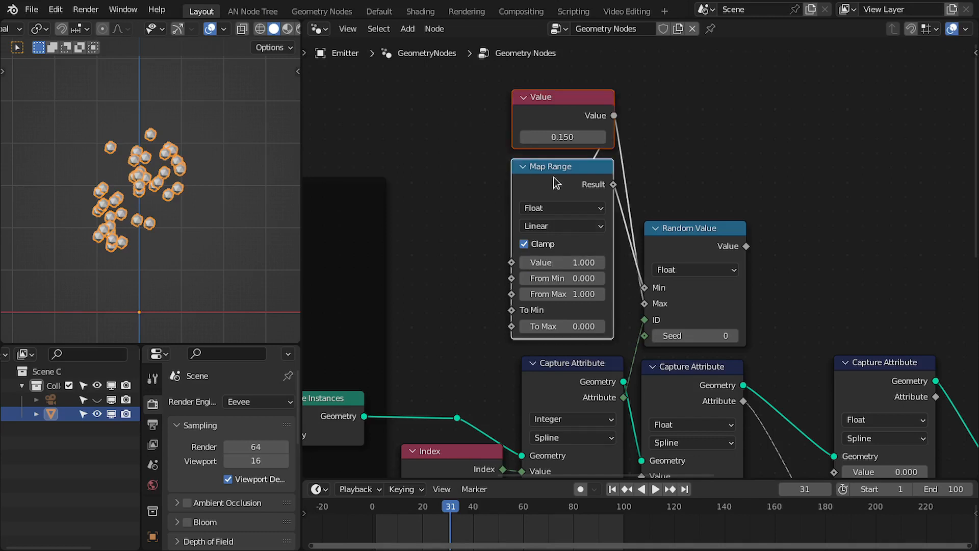
drag(556, 181, 567, 190)
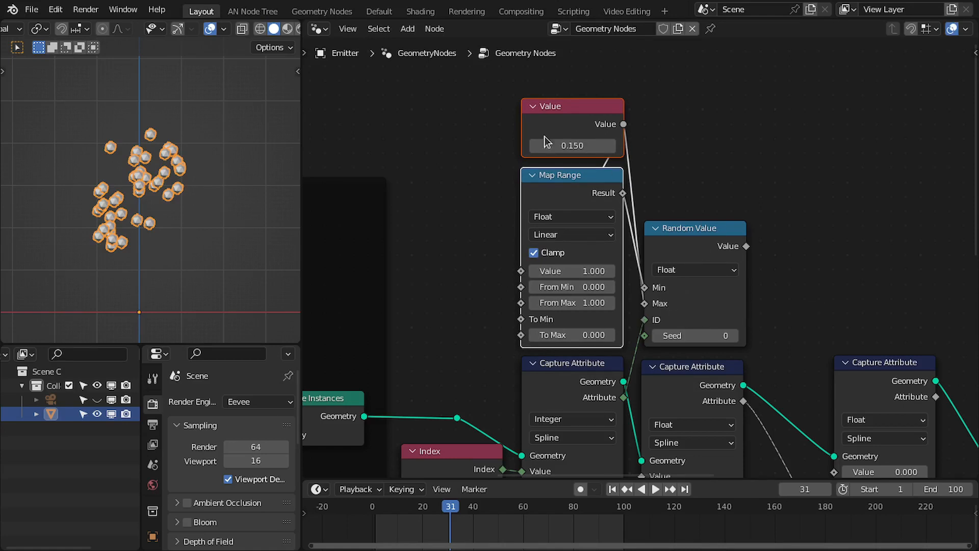
click(583, 270)
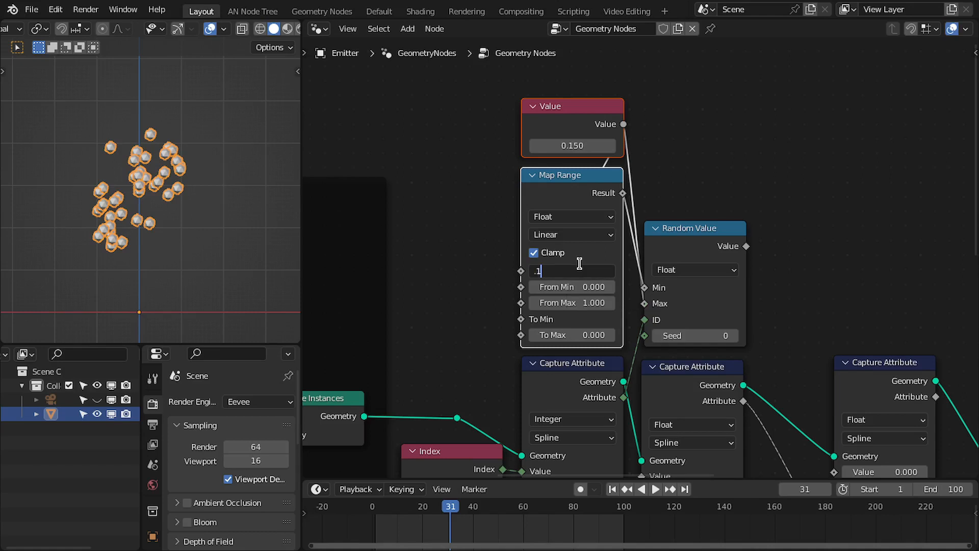
key(Return)
Wire the new Random Value's result through the spline Capture Attribute chain into the delay Subtract node.
middle_drag(629, 231, 570, 227)
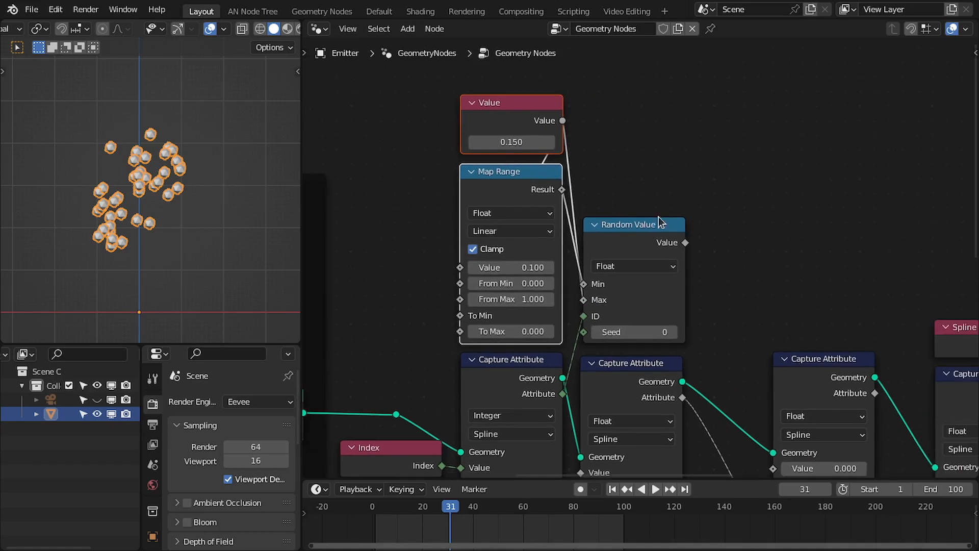
scroll(660, 223, down, 2)
drag(561, 186, 588, 198)
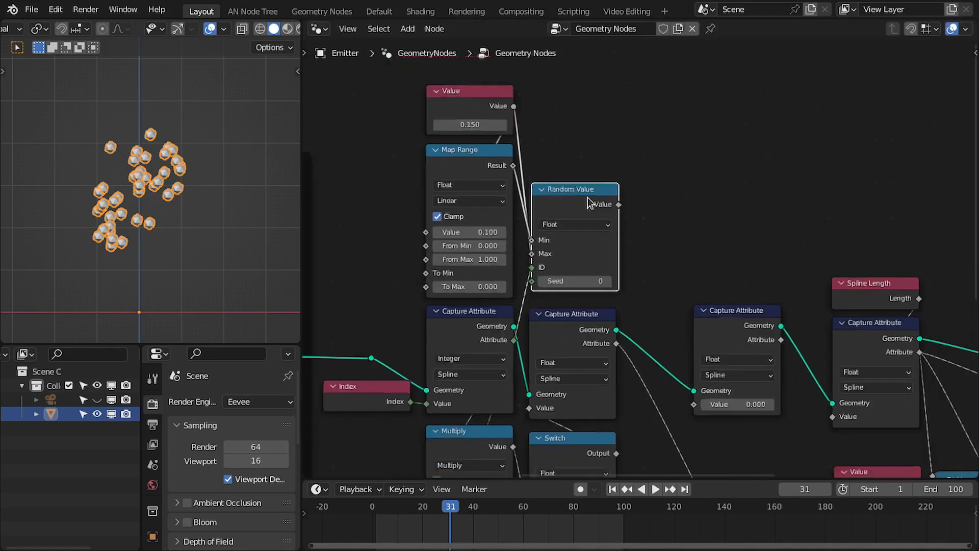
middle_drag(588, 198, 518, 117)
drag(608, 304, 604, 308)
drag(639, 243, 598, 246)
scroll(503, 196, down, 2)
middle_drag(599, 247, 516, 201)
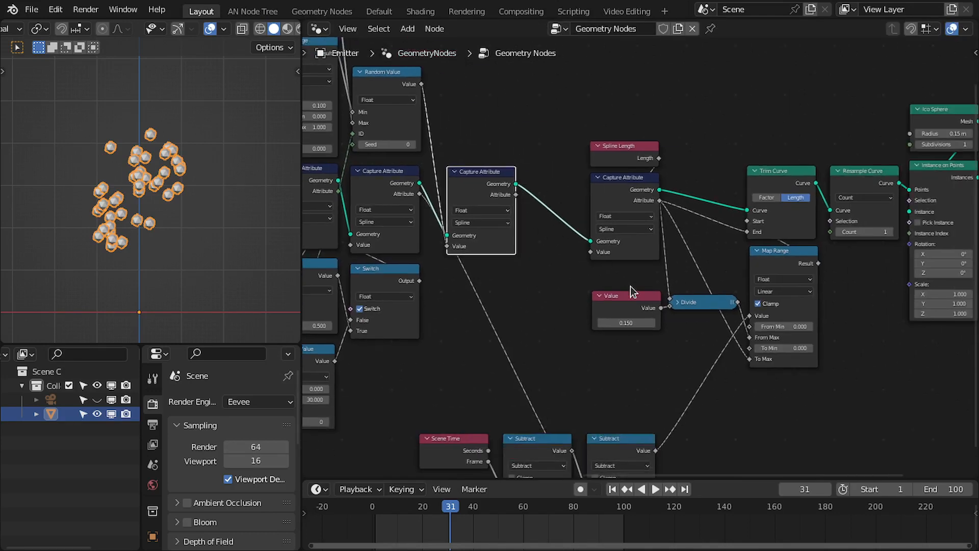
drag(633, 293, 563, 294)
drag(513, 196, 670, 306)
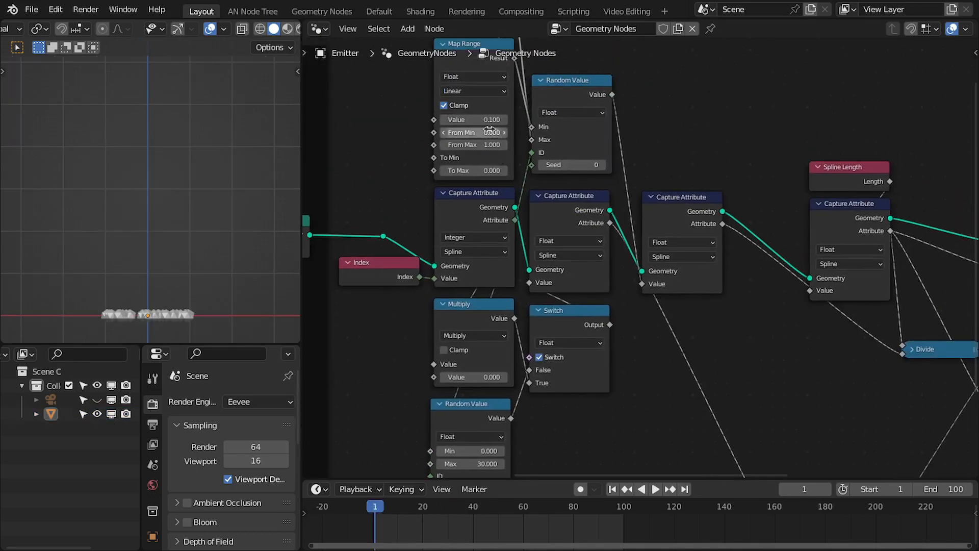
Set the Map Range's Value to 1 and play the animation to preview the staggered launches.
double_click(485, 120)
text(1)
key(Return)
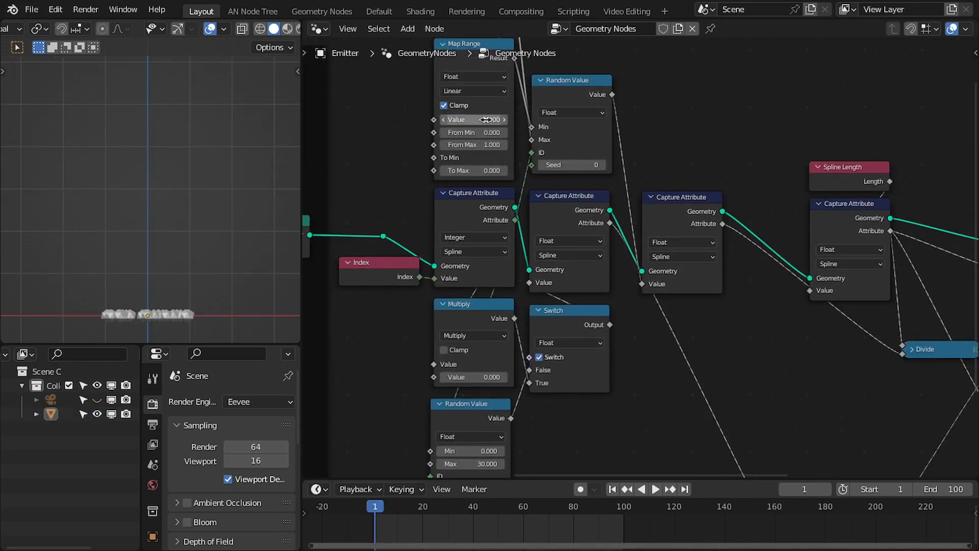
key(space)
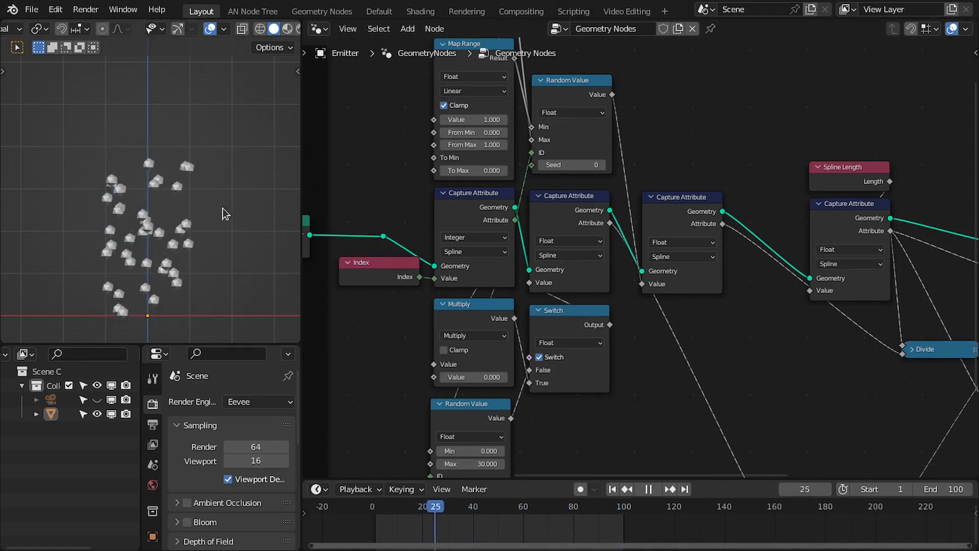
scroll(478, 364, down, 2)
middle_drag(477, 364, 560, 311)
key(space)
Rearrange the capture, switch and random nodes and shift the Resample Curve node to make room.
scroll(531, 235, down, 1)
middle_drag(627, 201, 505, 245)
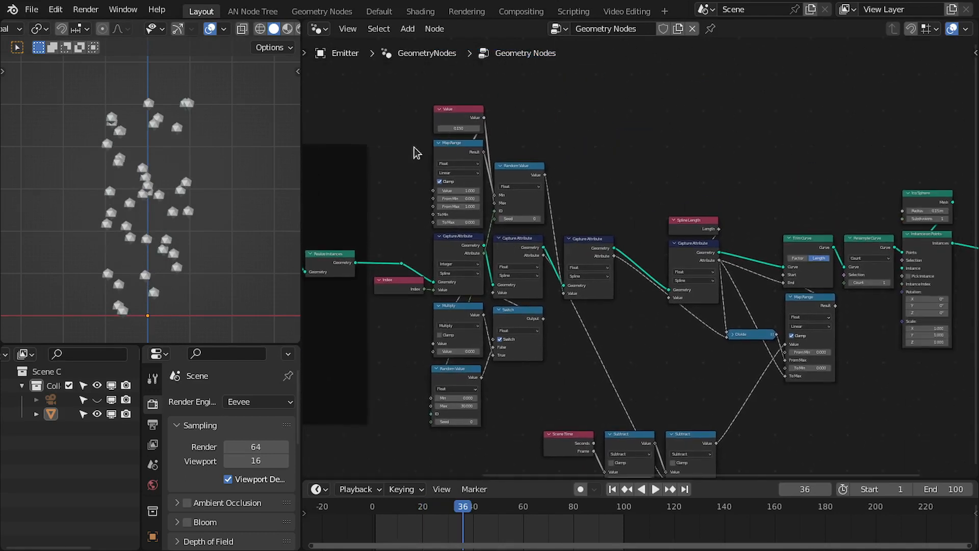
drag(395, 117, 591, 393)
drag(595, 251, 639, 249)
middle_drag(639, 249, 583, 177)
scroll(541, 286, up, 1)
drag(491, 347, 627, 409)
drag(629, 393, 661, 378)
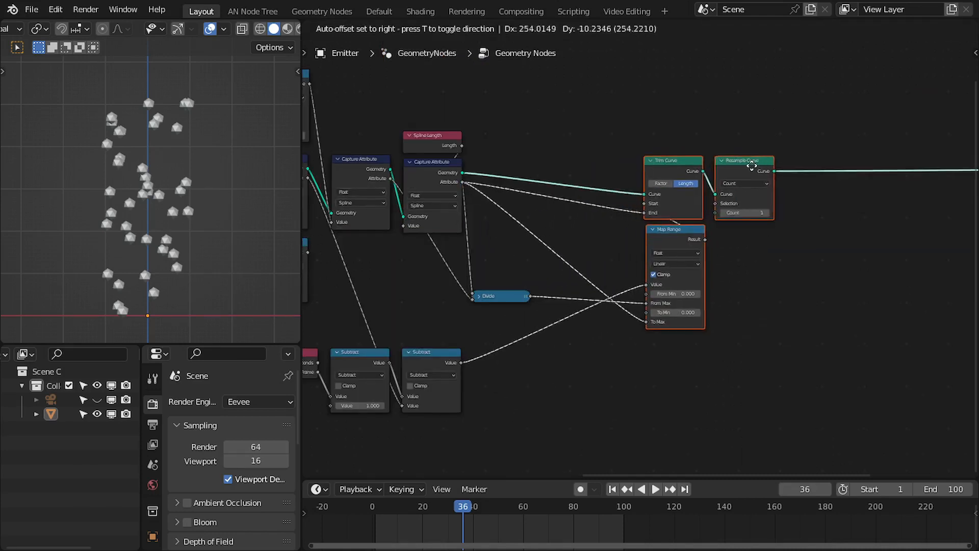
drag(750, 154, 785, 157)
Reposition the Divide, Scene Time and Subtract nodes to tidy the time branch of the tree.
middle_drag(515, 299, 637, 262)
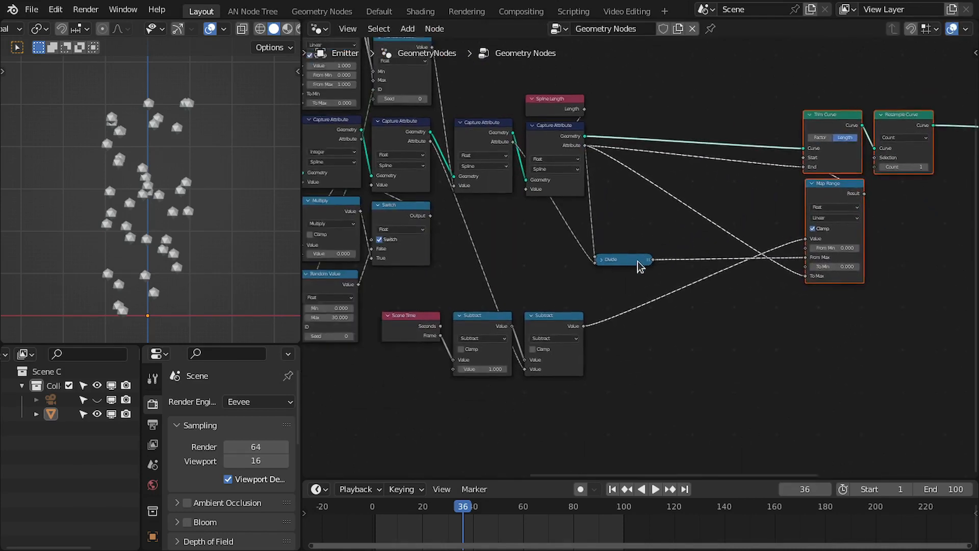
scroll(636, 261, up, 1)
drag(637, 257, 646, 255)
middle_drag(557, 313, 637, 311)
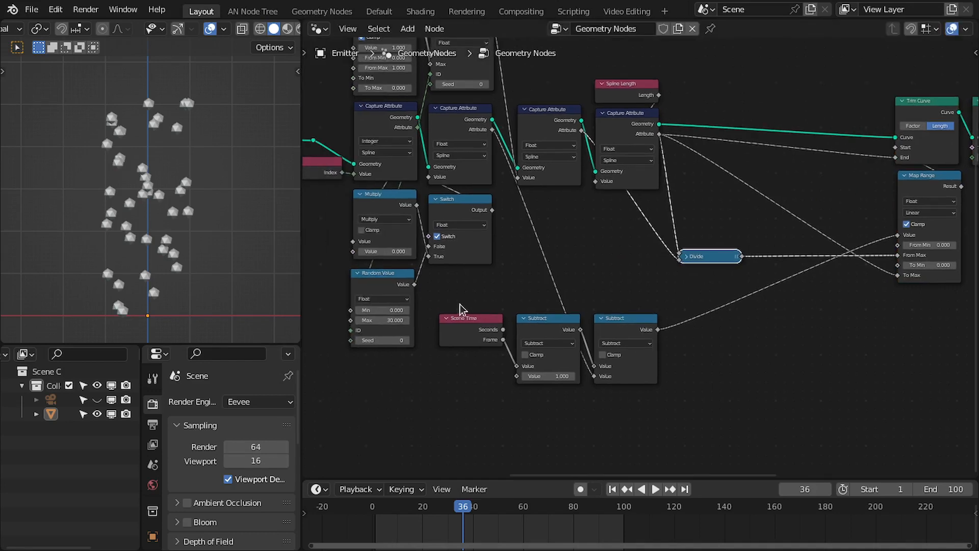
drag(459, 305, 654, 335)
drag(650, 328, 644, 353)
middle_drag(723, 304, 748, 301)
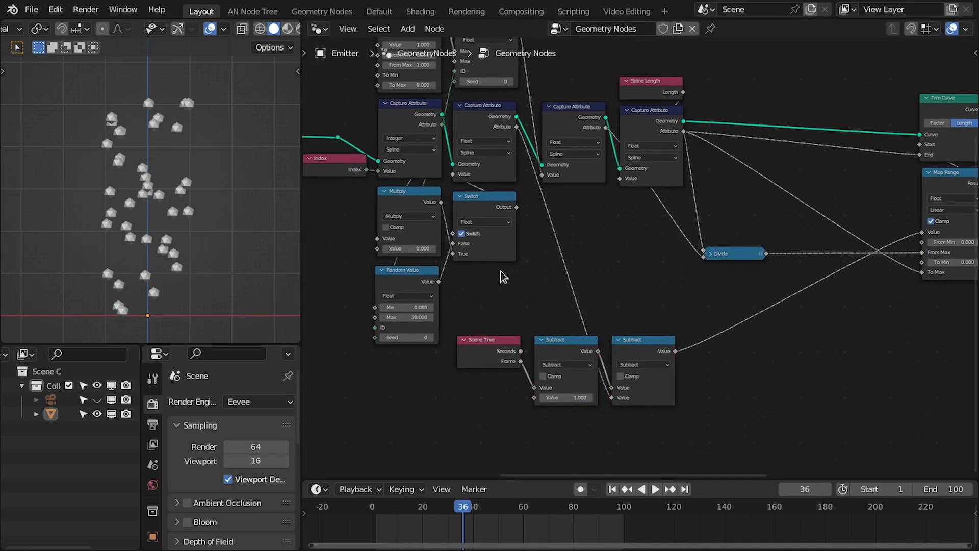
middle_drag(504, 277, 573, 284)
drag(486, 277, 488, 274)
middle_drag(882, 287, 604, 254)
scroll(600, 283, up, 4)
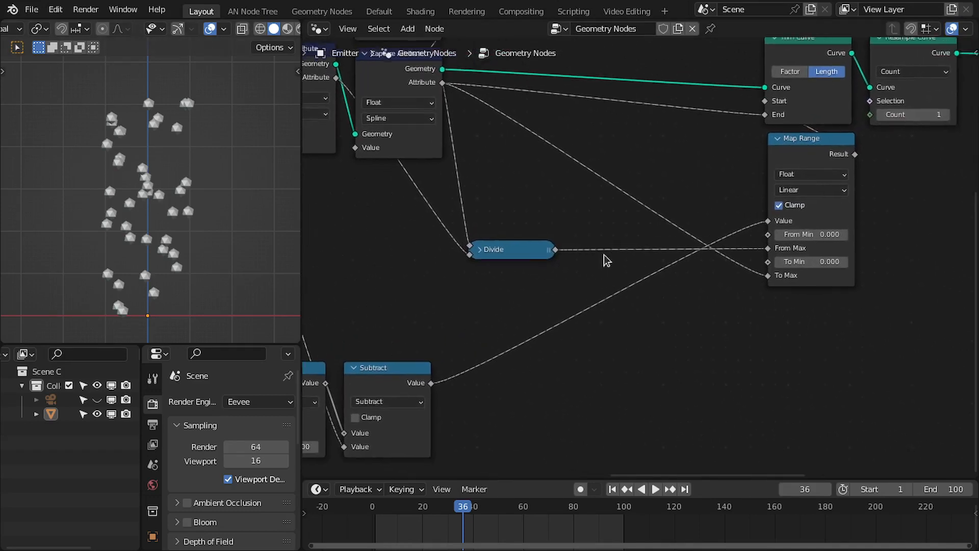
scroll(602, 255, up, 1)
middle_drag(453, 276, 532, 264)
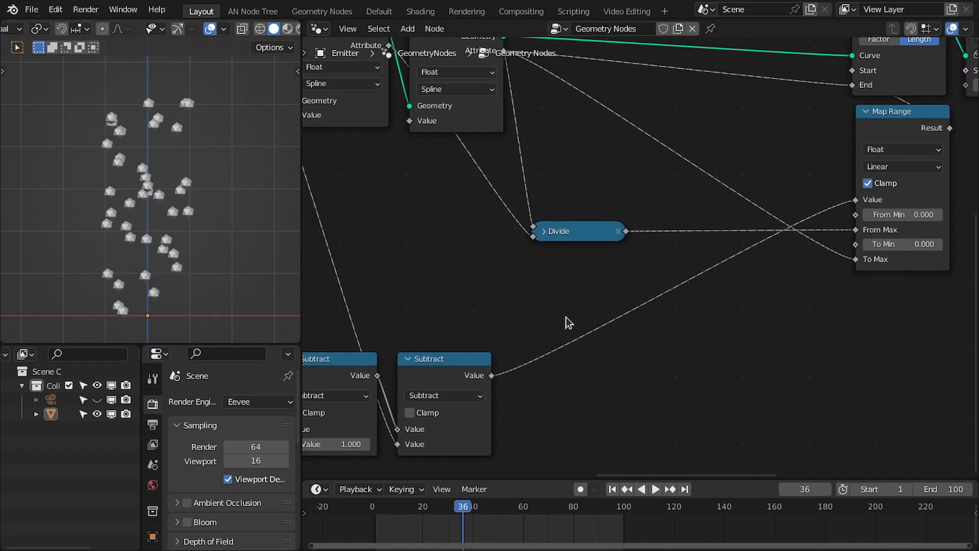
scroll(565, 294, up, 2)
middle_drag(595, 237, 512, 223)
Duplicate the Subtract node and connect the time Subtract's output to the copy's first Value input.
middle_drag(458, 344, 494, 339)
click(494, 339)
key(shift+d)
click(772, 348)
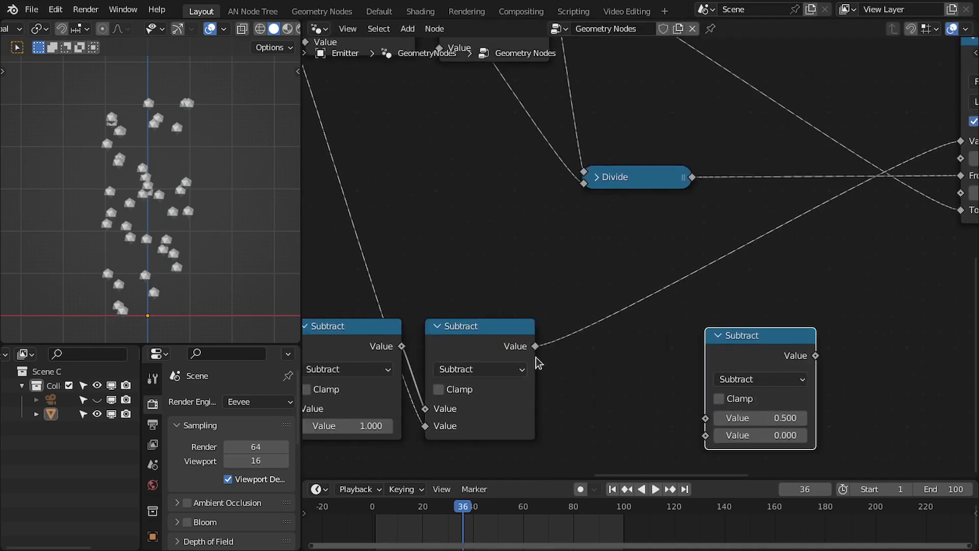
drag(534, 346, 705, 418)
Change the duplicated math node's operation to Modulo.
click(732, 380)
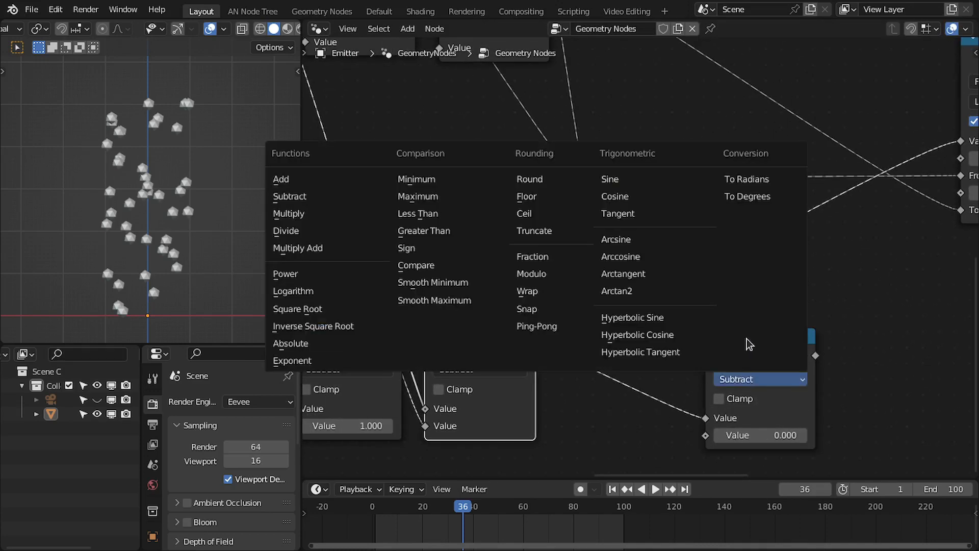
middle_drag(890, 356, 730, 310)
scroll(645, 294, up, 3)
middle_drag(592, 292, 605, 264)
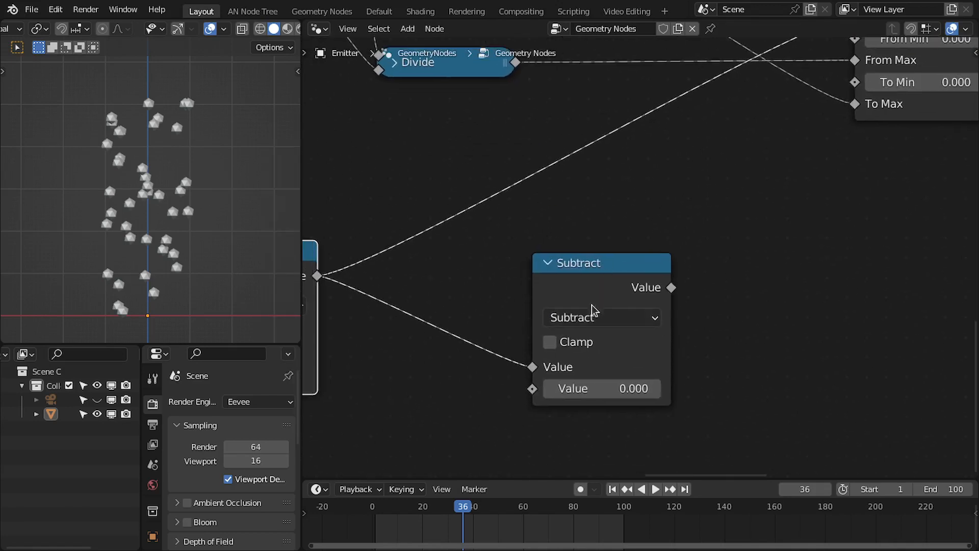
click(593, 317)
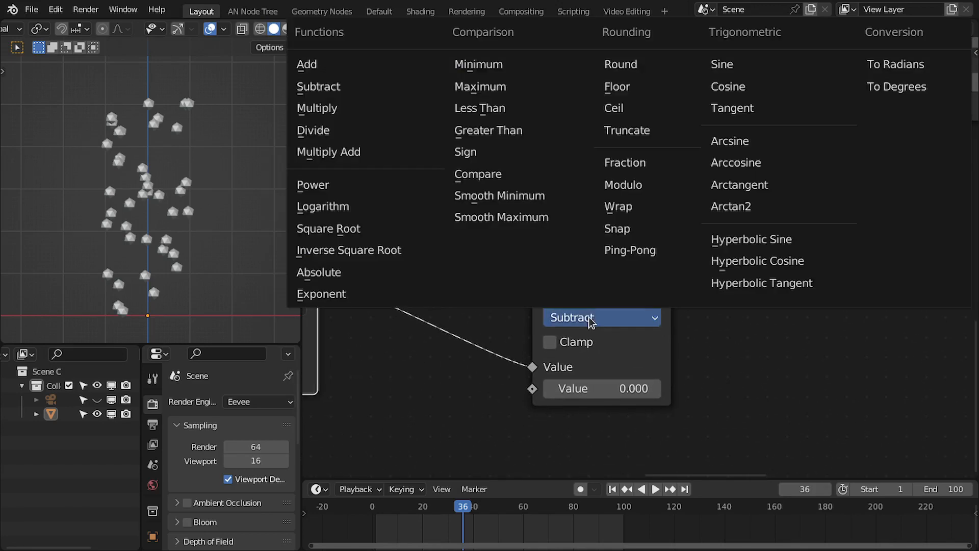
click(635, 193)
Connect the Divide node's output to the Modulo node's second Value input.
middle_drag(629, 287, 629, 320)
drag(629, 319, 676, 238)
scroll(632, 356, down, 1)
middle_drag(587, 323, 652, 337)
middle_drag(601, 136, 626, 219)
scroll(626, 219, down, 1)
click(550, 218)
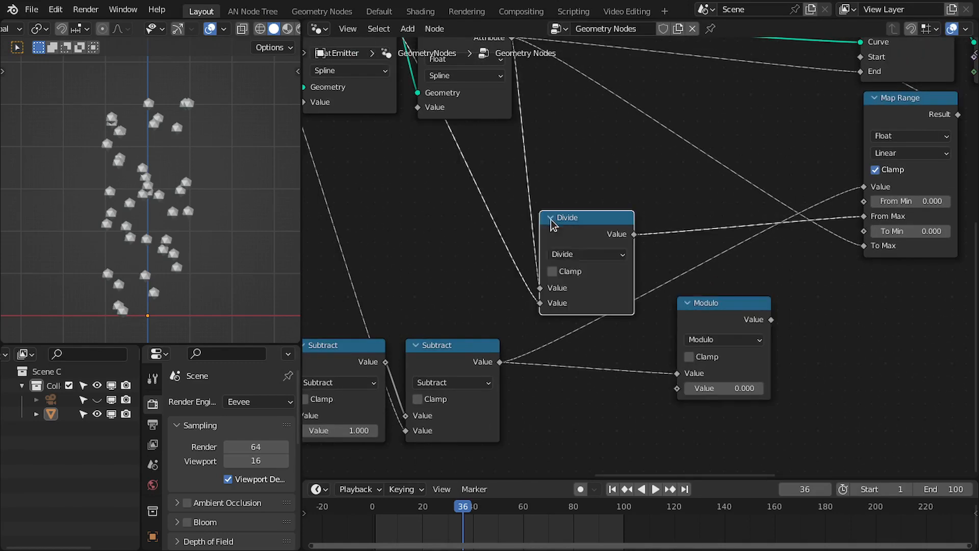
click(551, 218)
middle_drag(557, 222, 580, 244)
scroll(638, 242, down, 1)
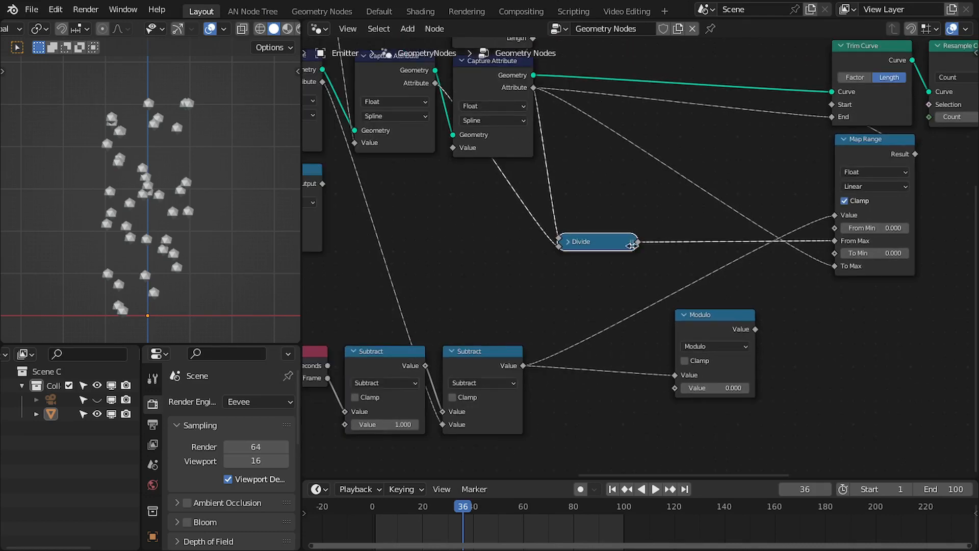
drag(663, 367, 675, 389)
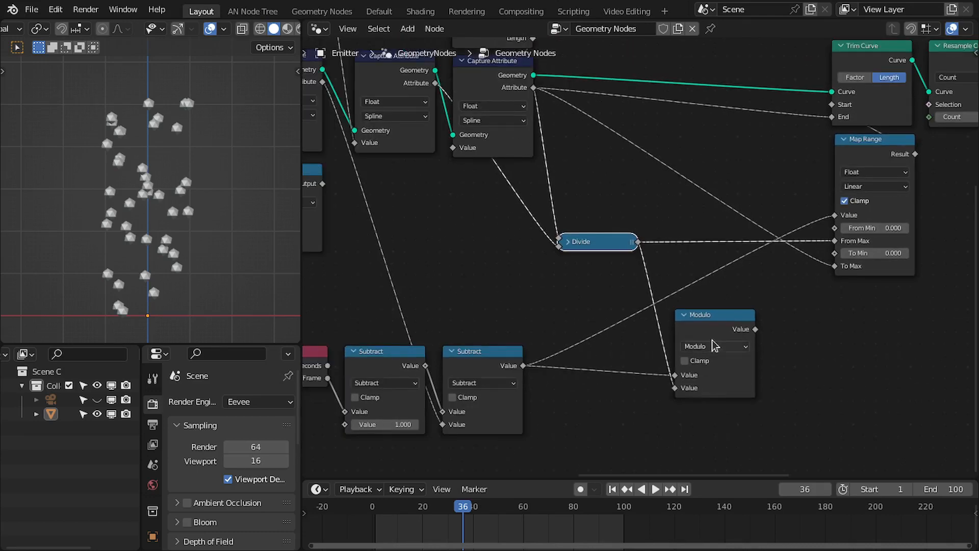
Add a Float Switch node with the Modulo's output connected to its True input.
middle_drag(713, 343, 583, 323)
scroll(583, 323, up, 1)
drag(593, 302, 677, 333)
text(swt)
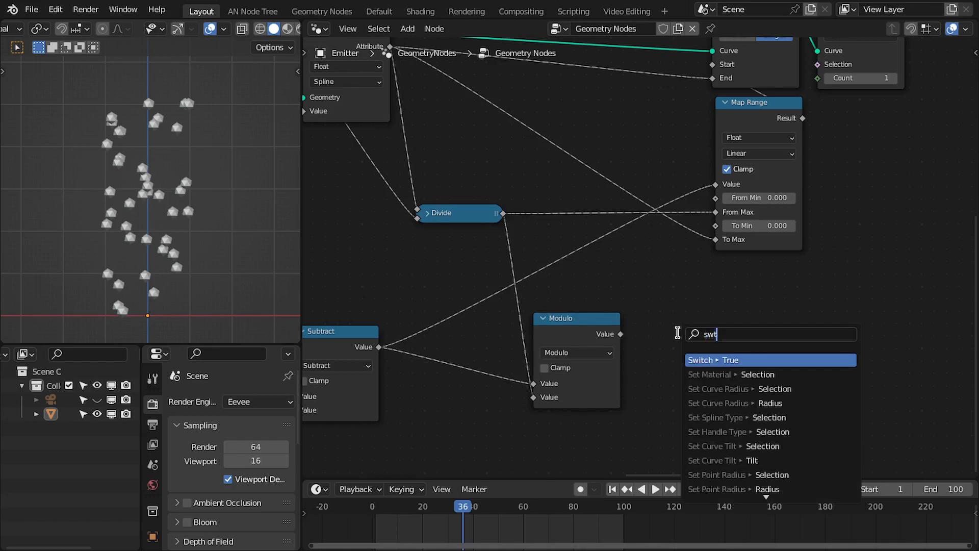
key(Return)
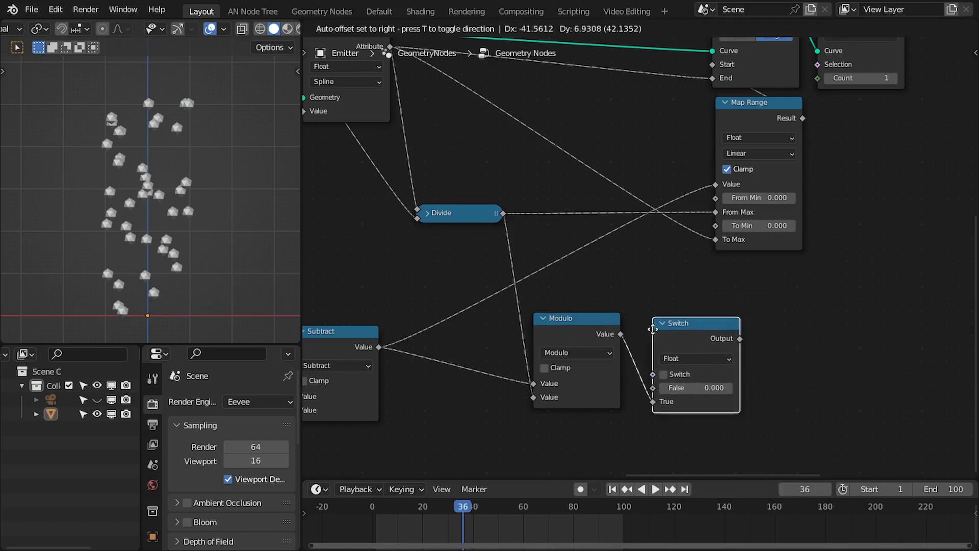
click(635, 327)
middle_drag(491, 330, 489, 330)
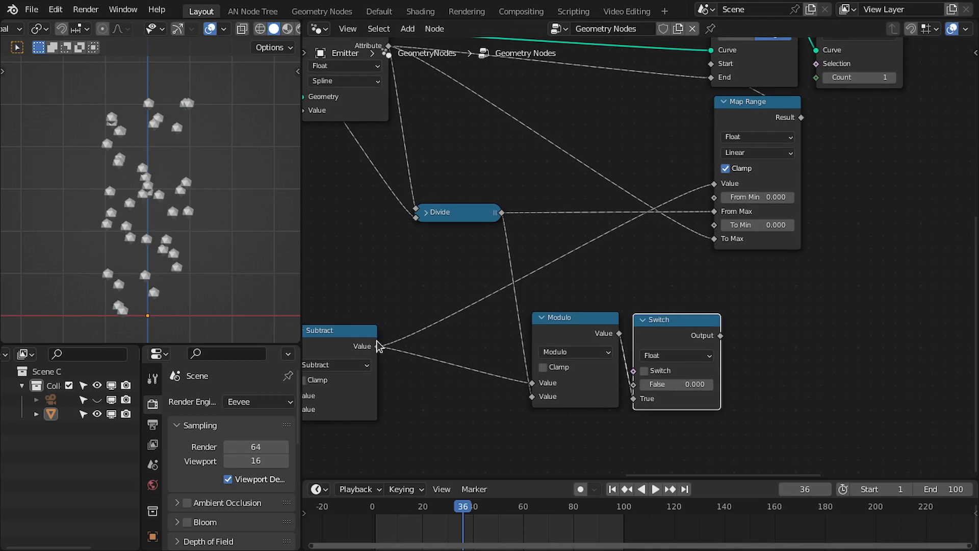
Connect the time Subtract's output to the Switch's False input and the Switch Output to the Map Range's Value.
drag(377, 346, 633, 384)
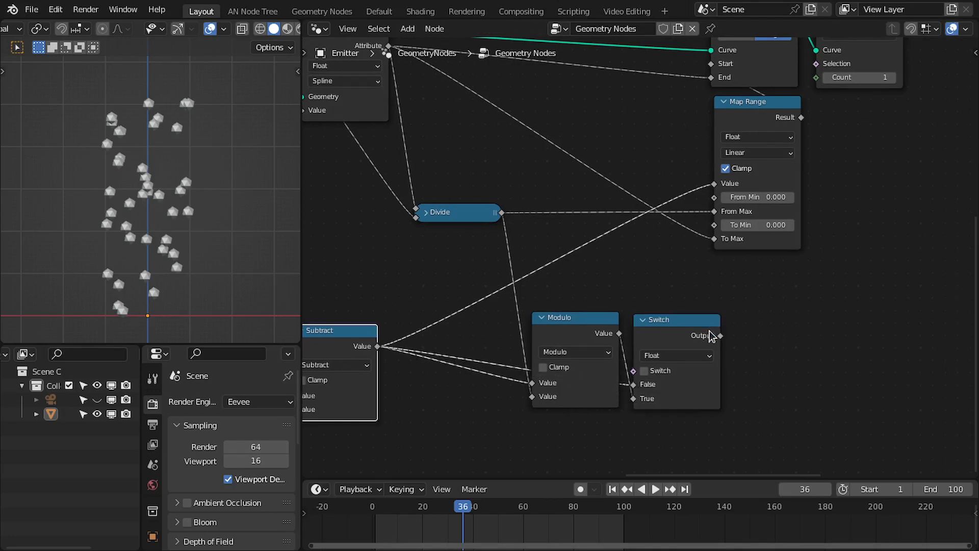
drag(720, 336, 715, 183)
middle_drag(656, 335, 675, 314)
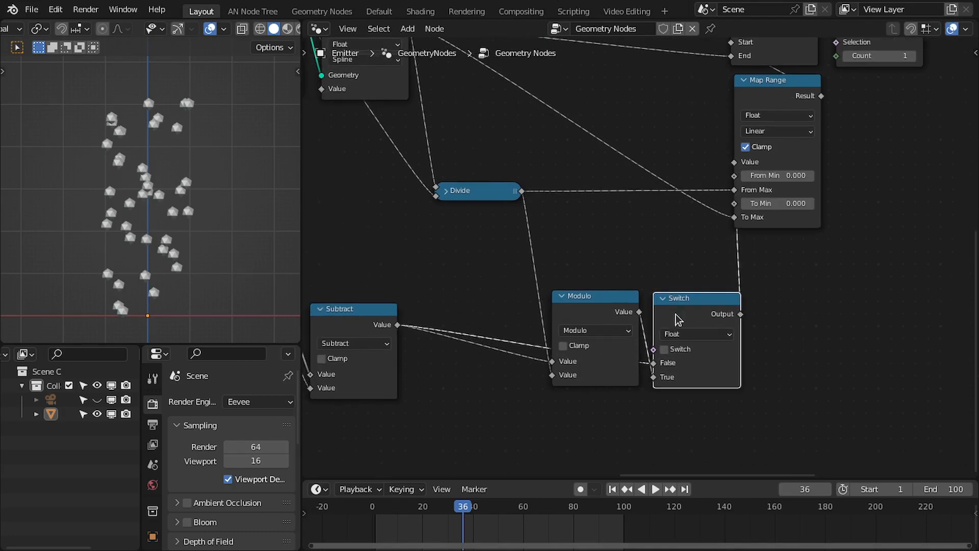
Move the Modulo and Switch nodes together and enable the Switch toggle.
drag(586, 258, 720, 323)
key(g)
click(684, 312)
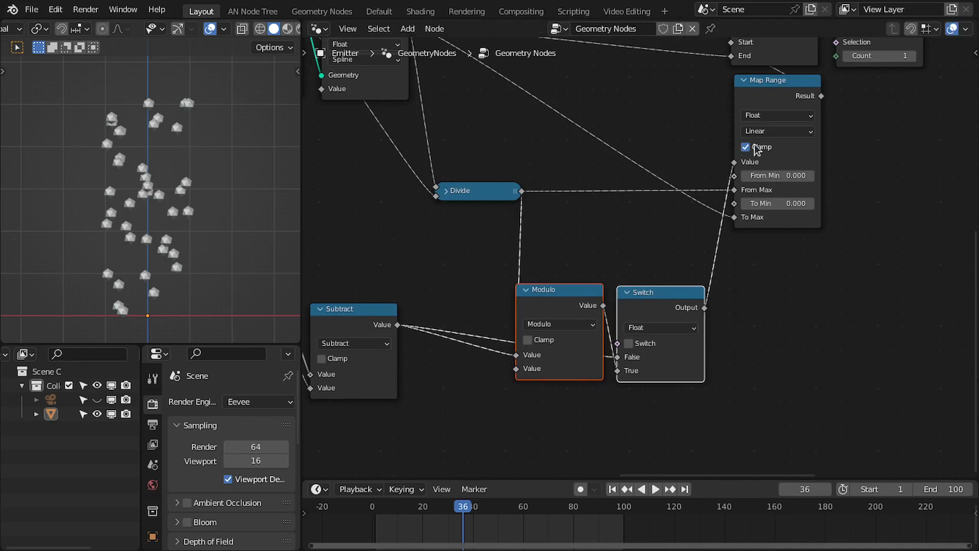
middle_drag(729, 187, 746, 234)
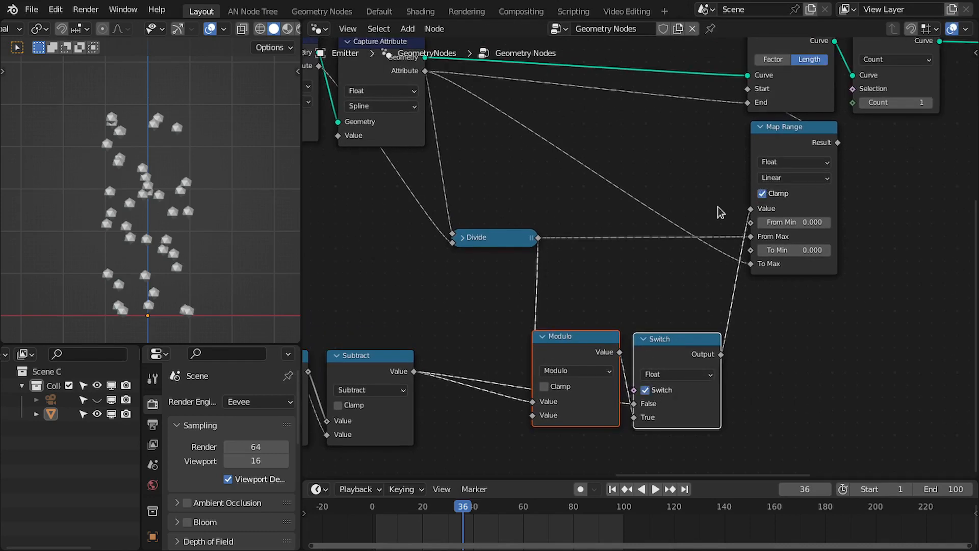
Play the animation to preview the repeating fireworks.
key(space)
scroll(469, 303, down, 3)
middle_drag(468, 302, 536, 306)
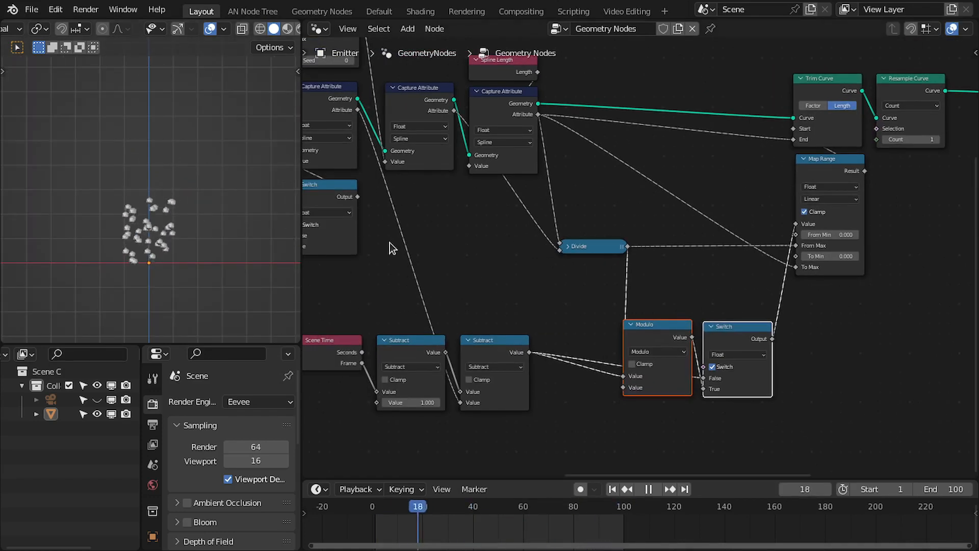
key(space)
Edit the Value of the Map Range node feeding the Random Value's Min.
middle_drag(390, 242, 618, 286)
scroll(616, 280, up, 4)
scroll(474, 193, down, 3)
middle_drag(466, 193, 561, 264)
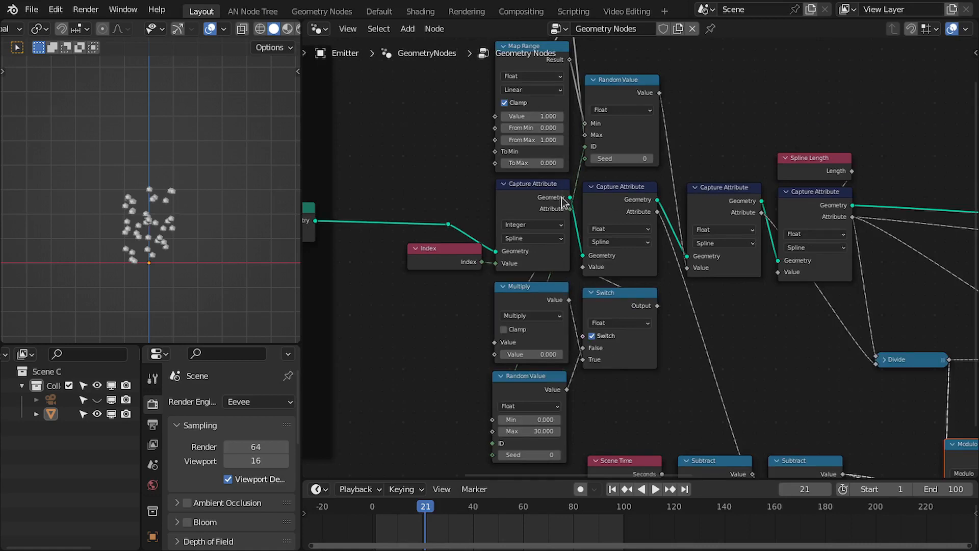
text(1)
key(Return)
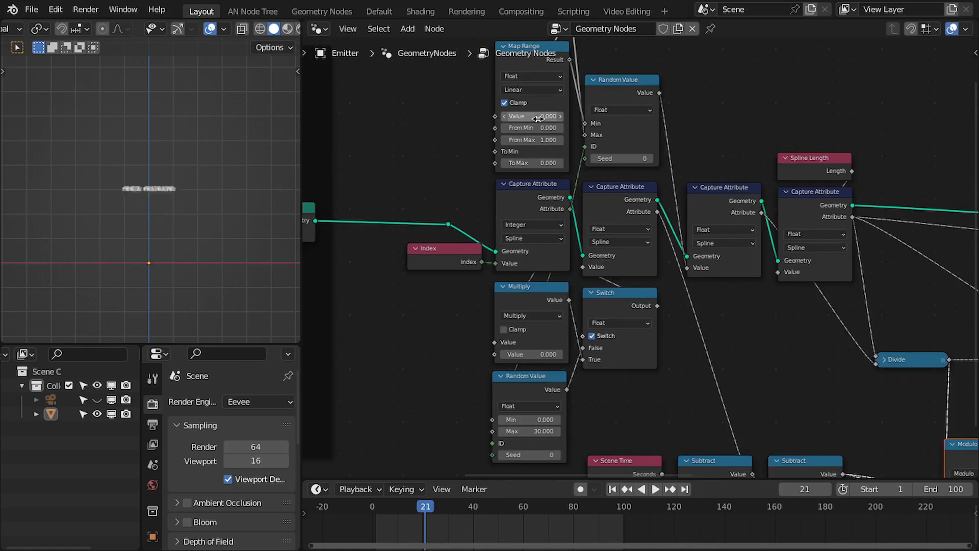
Disable the toggle on the Switch node beside the Multiply node.
middle_drag(649, 331, 619, 185)
scroll(618, 186, up, 2)
middle_drag(550, 255, 430, 256)
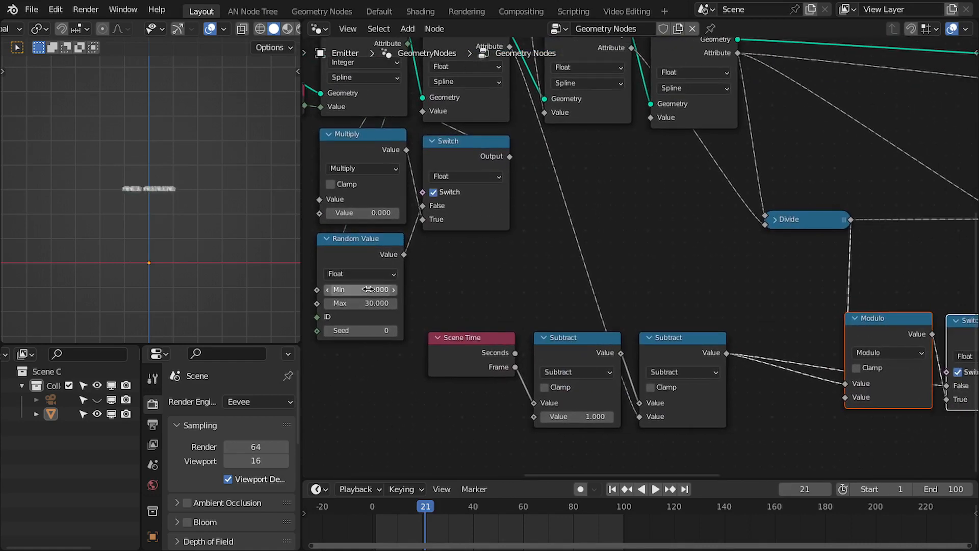
click(433, 192)
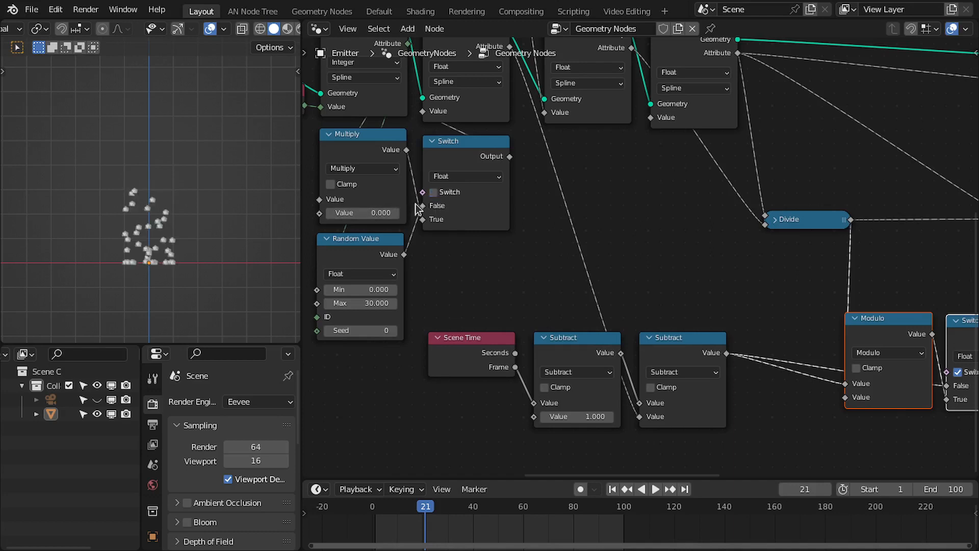
Set the Multiply node's Value to 0.1.
click(375, 211)
text(.5)
key(Return)
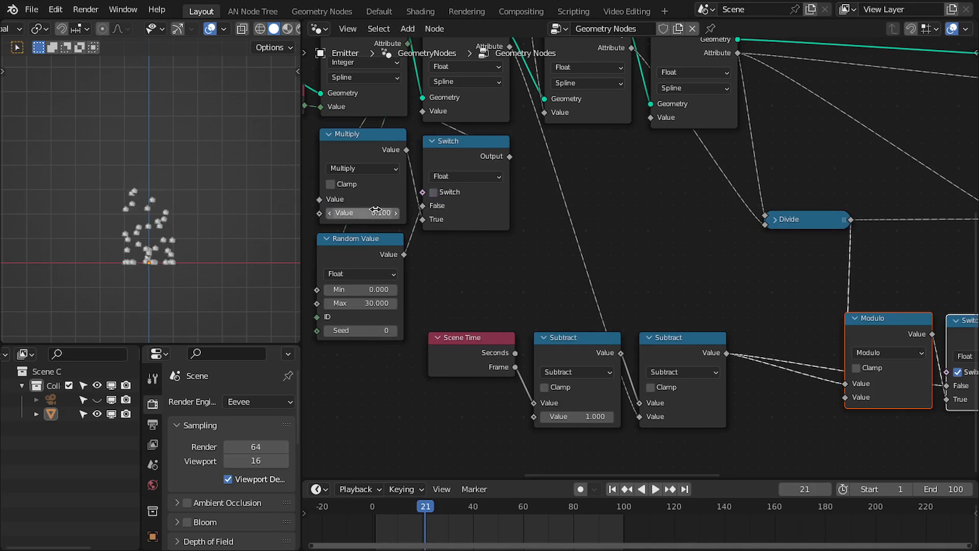
Play the animation to preview the fireworks' launch timing.
middle_drag(751, 281, 567, 281)
key(space)
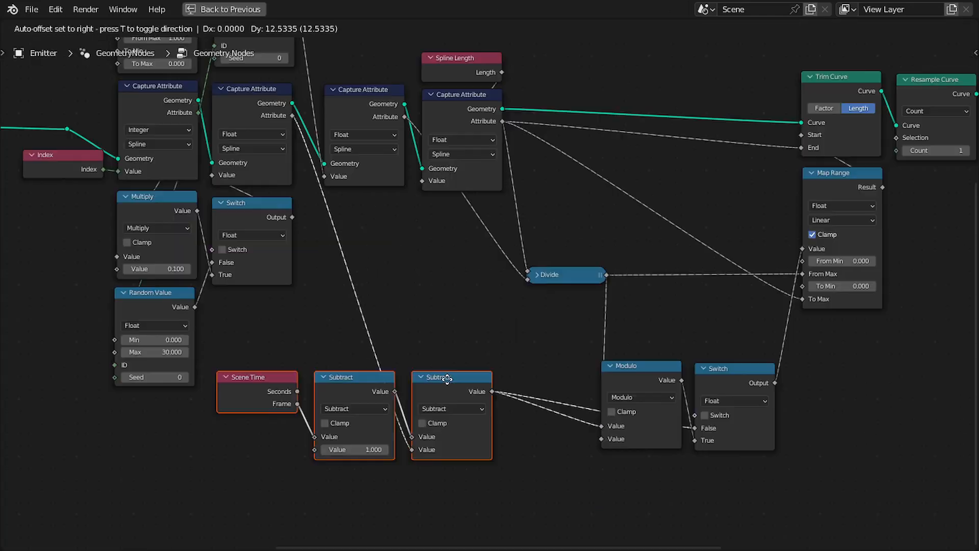
drag(448, 379, 440, 368)
key(ctrl+space)
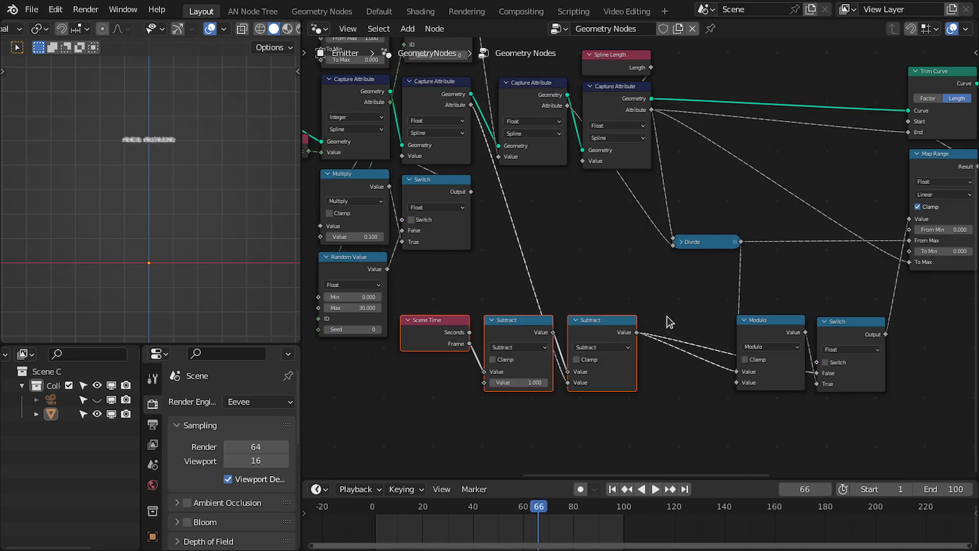
Select the Modulo and Switch nodes and move them further to the right.
scroll(665, 316, up, 1)
middle_drag(674, 298, 496, 238)
scroll(502, 239, up, 1)
drag(599, 245, 709, 286)
key(g)
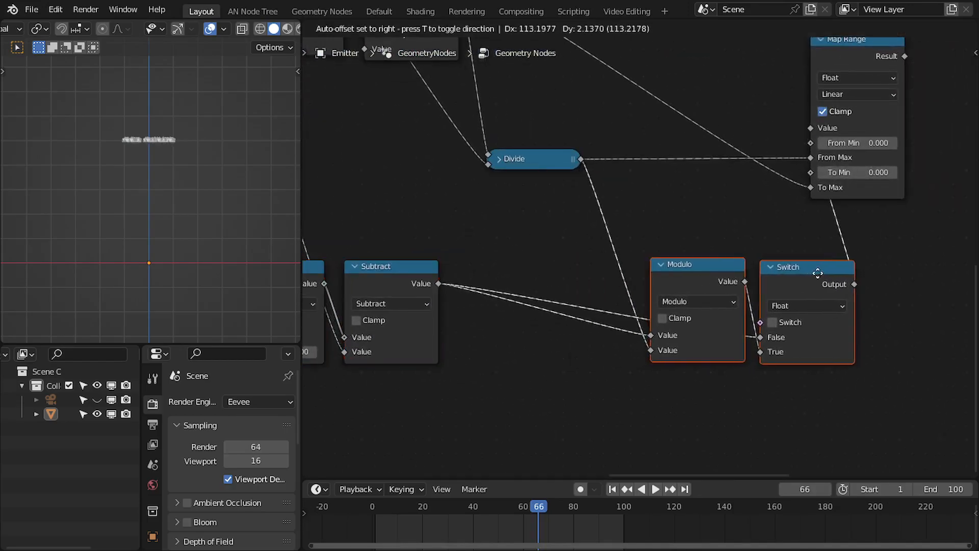
click(861, 262)
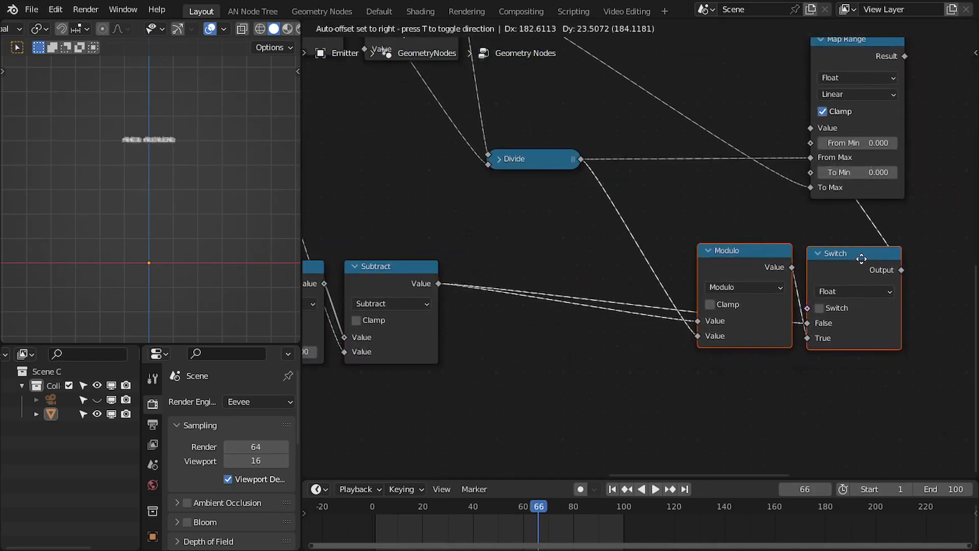
scroll(169, 221, up, 2)
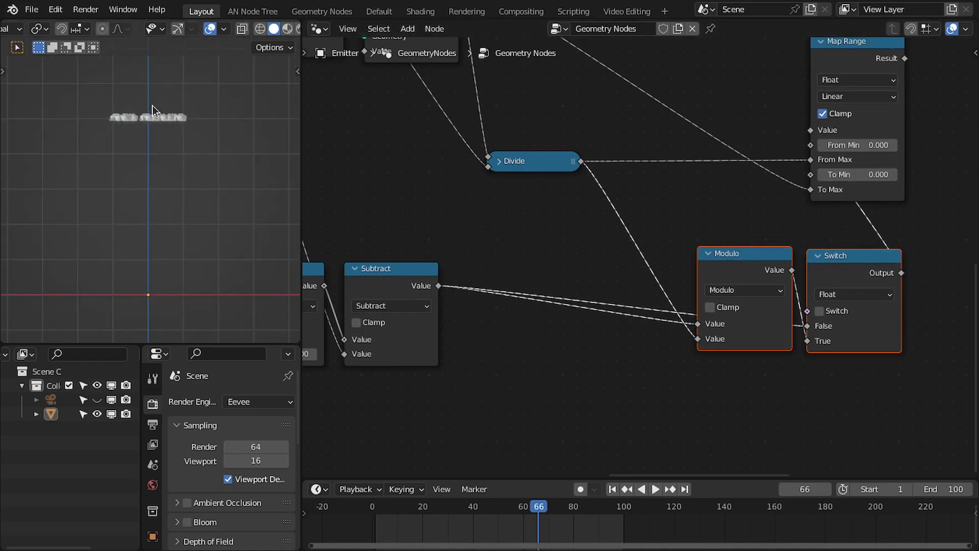
shift+middle_drag(155, 111, 145, 131)
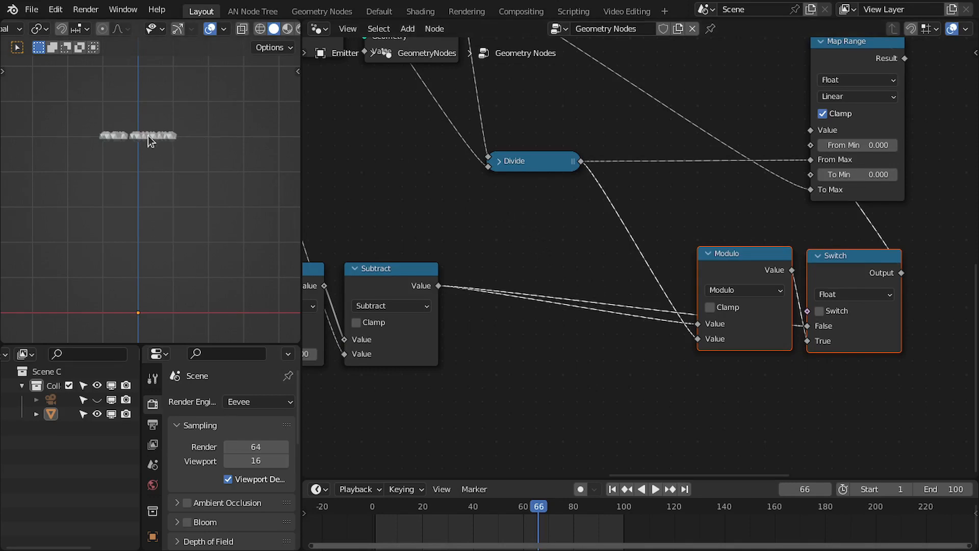
Add a Value node below the Subtract nodes and set its value to 10.
middle_drag(539, 161, 586, 170)
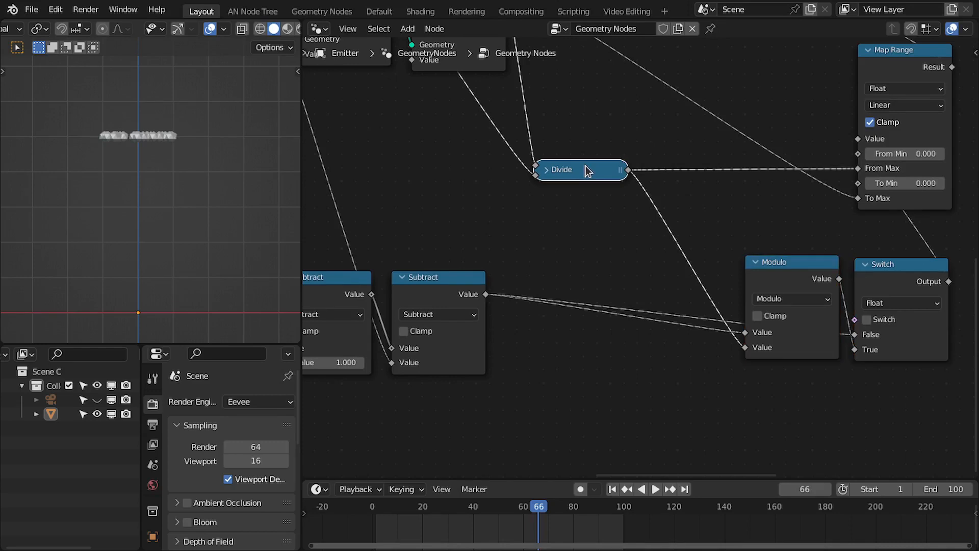
middle_drag(555, 206, 659, 217)
scroll(639, 189, down, 3)
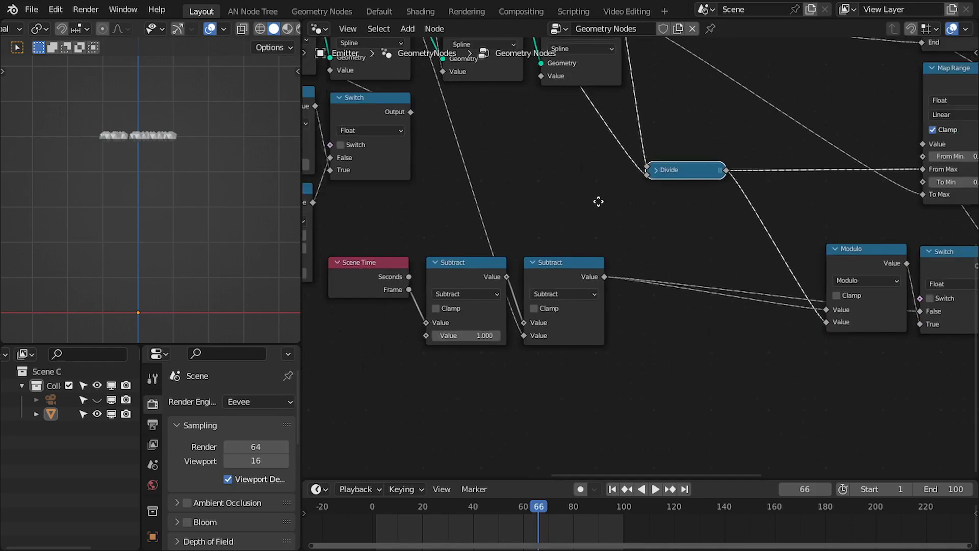
key(shift+a)
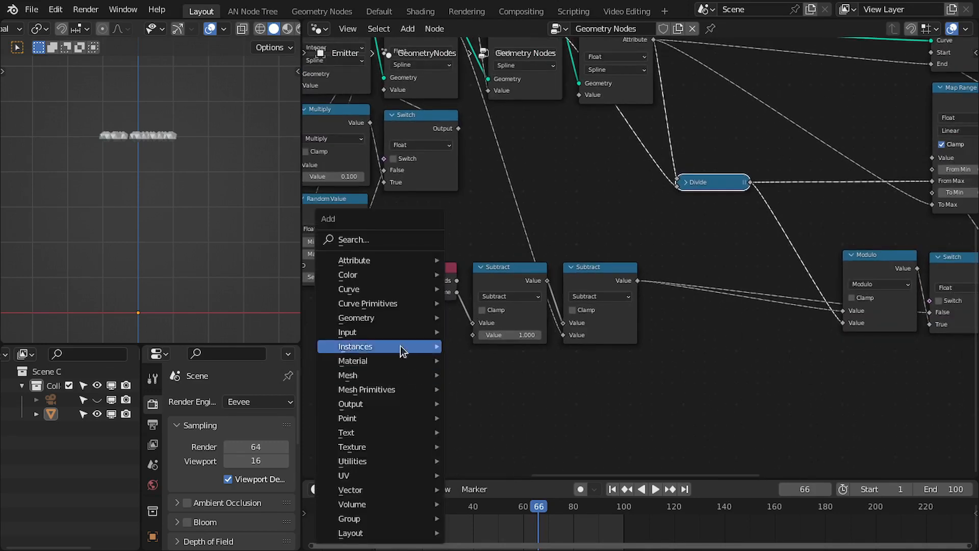
click(364, 243)
text(val)
key(Return)
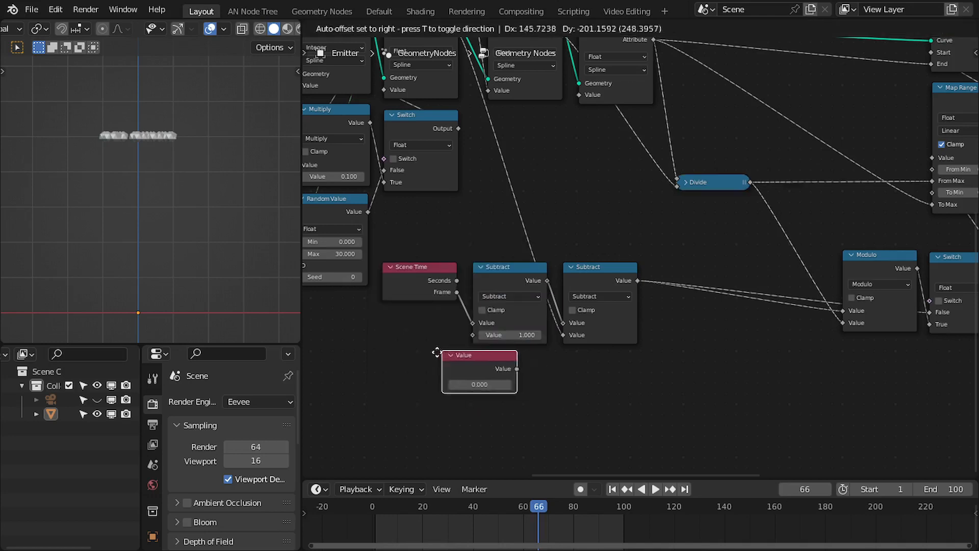
click(388, 385)
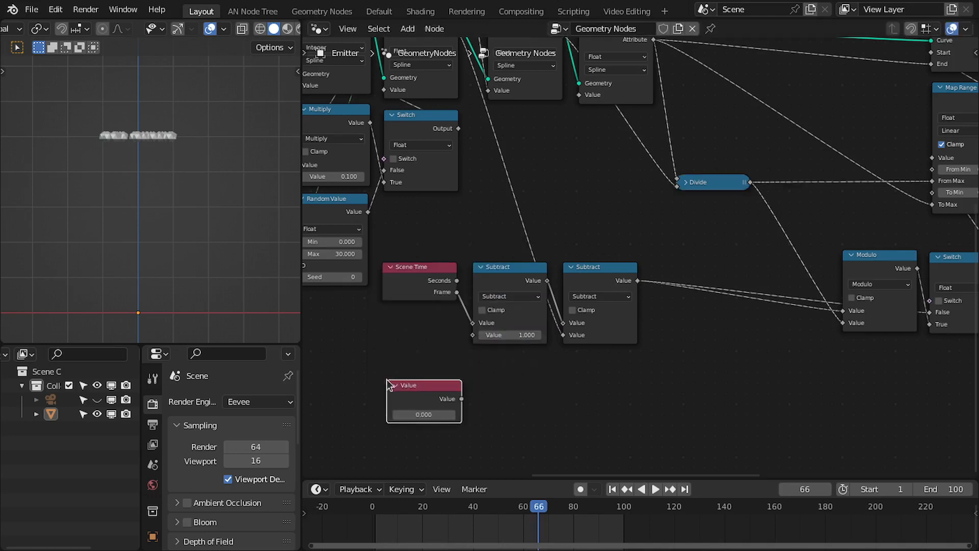
click(421, 415)
text(1)
key(Return)
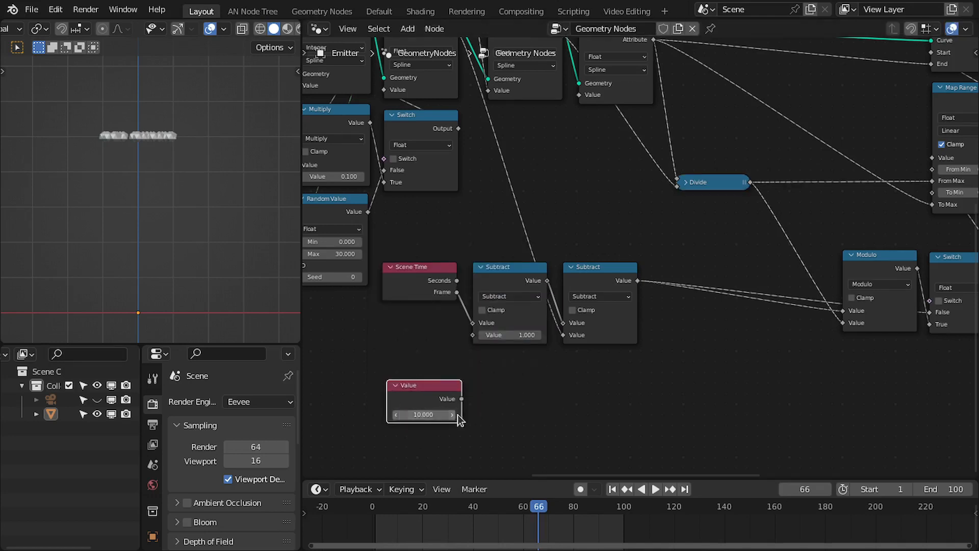
Duplicate the Divide node, connect the Value node's output into the copy, and change its operation to Add.
scroll(433, 417, up, 2)
middle_drag(427, 422, 433, 398)
drag(413, 398, 408, 403)
middle_drag(579, 389, 543, 389)
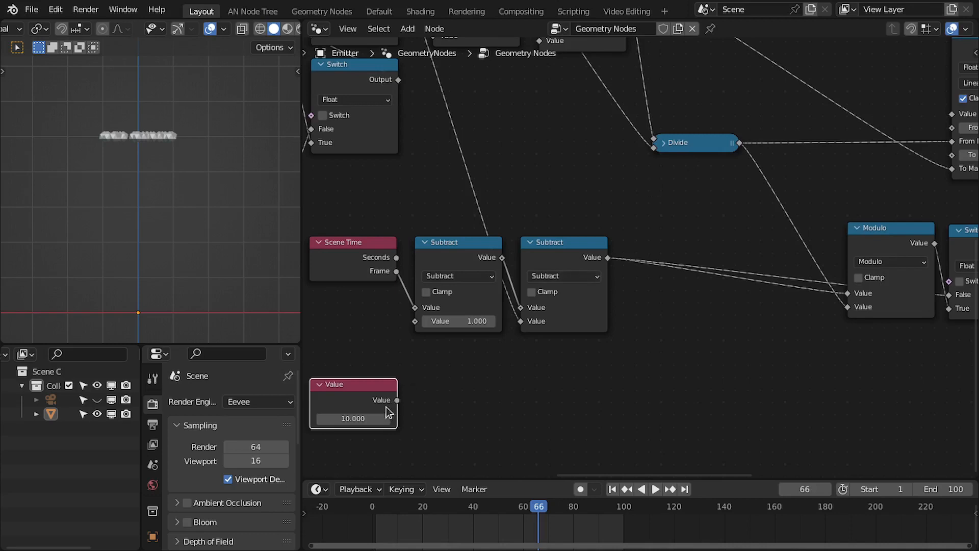
click(698, 146)
key(shift+d)
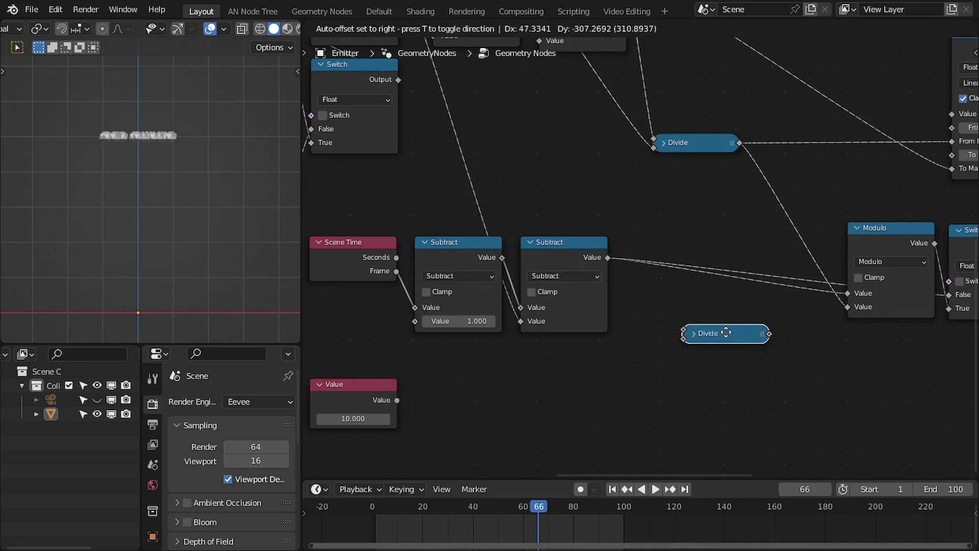
click(719, 341)
drag(396, 400, 673, 347)
click(684, 337)
click(716, 372)
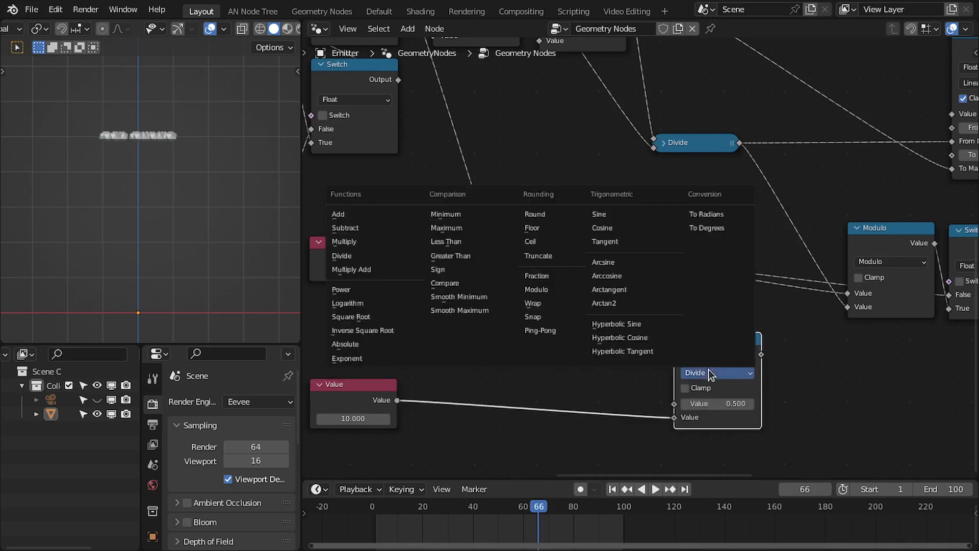
click(351, 214)
Connect the Divide node's result into the Add node's first input and collapse the Add node.
middle_drag(777, 284, 686, 336)
drag(647, 196, 583, 455)
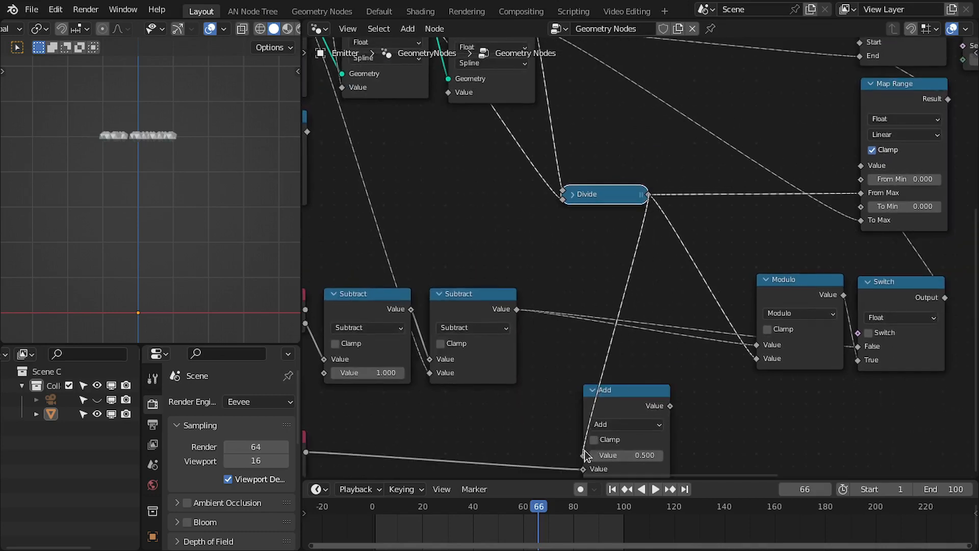
drag(607, 392, 620, 437)
key(h)
Connect the Add node's output to the Modulo node's second Value input.
middle_drag(679, 420, 586, 394)
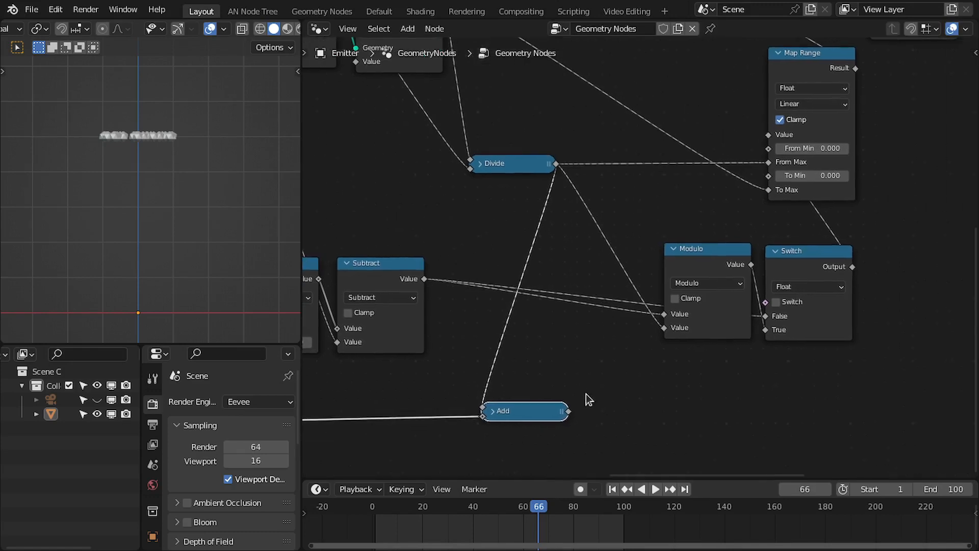
drag(644, 357, 663, 328)
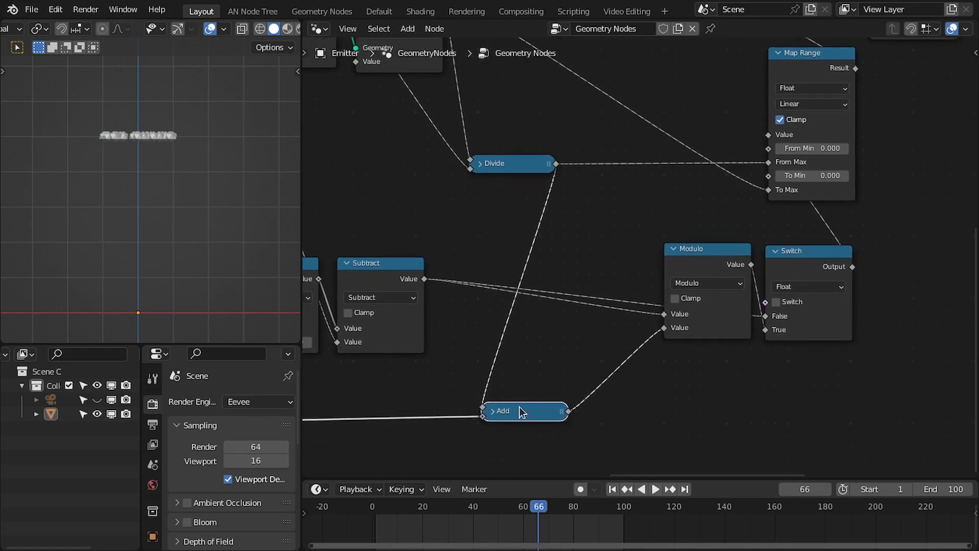
drag(515, 411, 500, 411)
Enable the toggle on the Switch beside the Modulo node and play the animation from the first frame.
scroll(607, 371, down, 2)
middle_drag(620, 308, 623, 316)
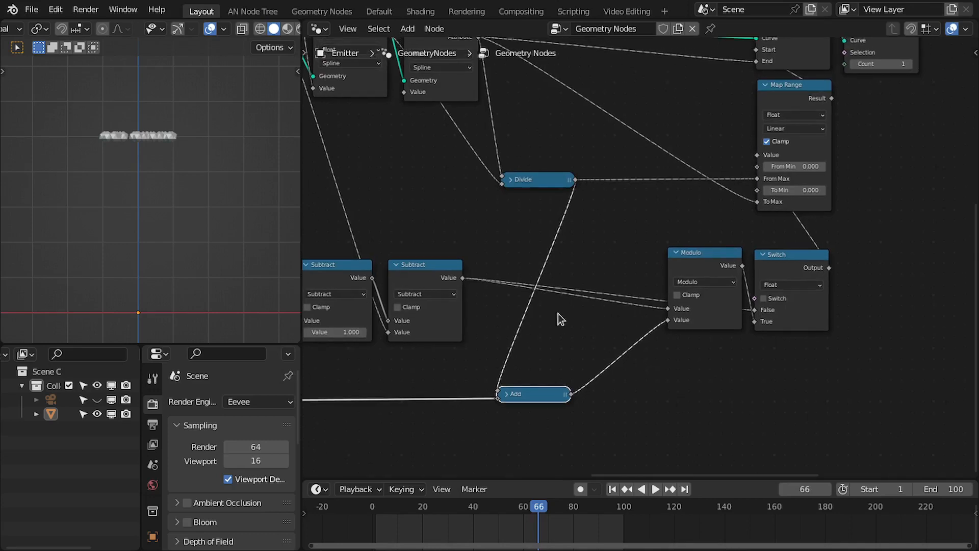
middle_drag(603, 360, 645, 366)
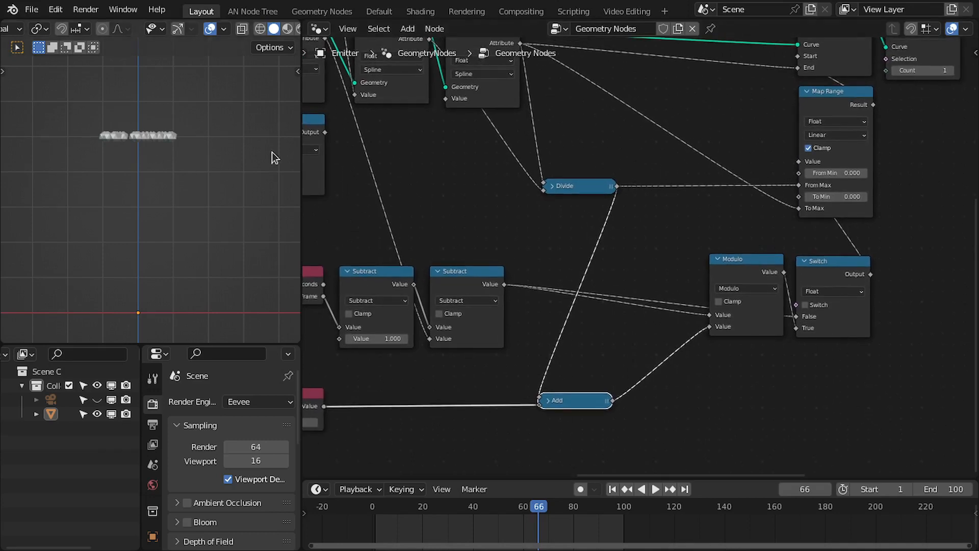
middle_drag(790, 315, 670, 314)
scroll(636, 312, up, 1)
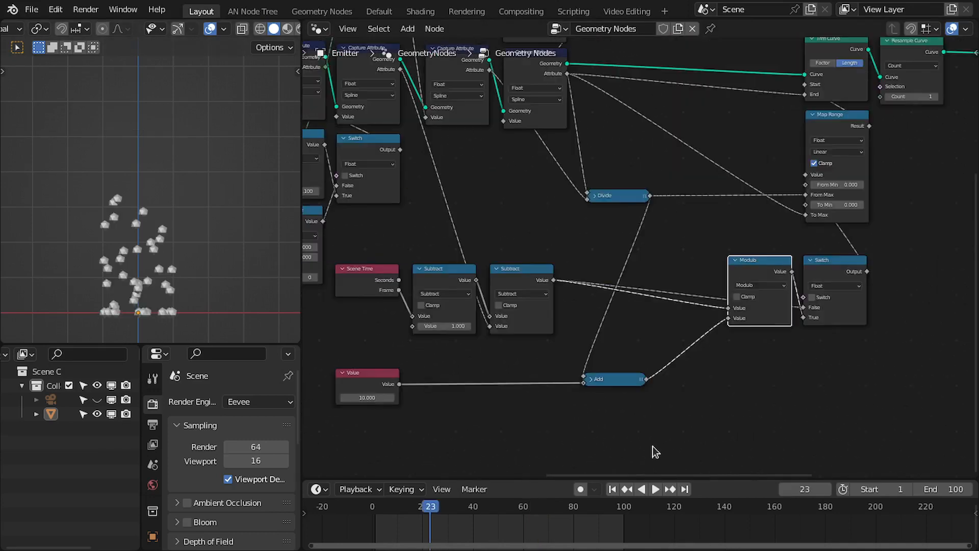
key(shift+Left)
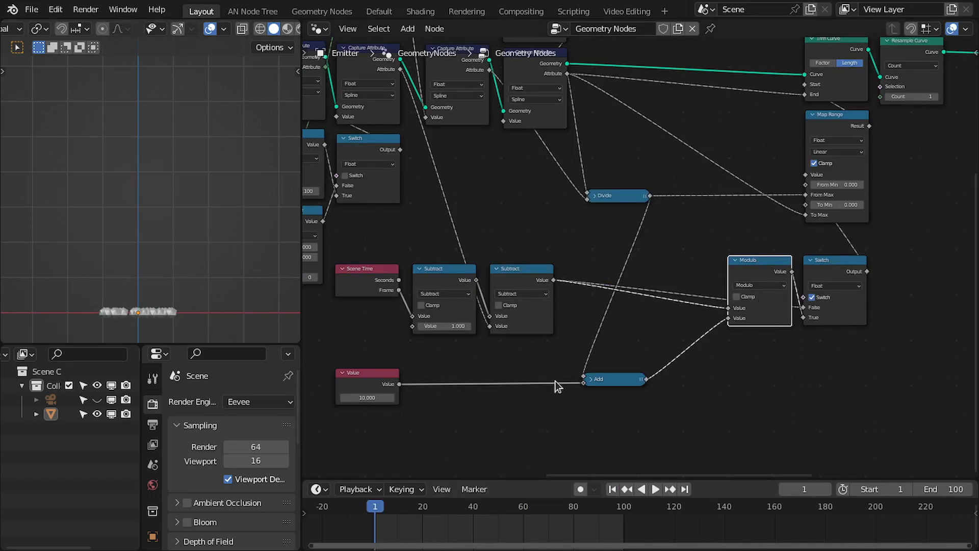
key(space)
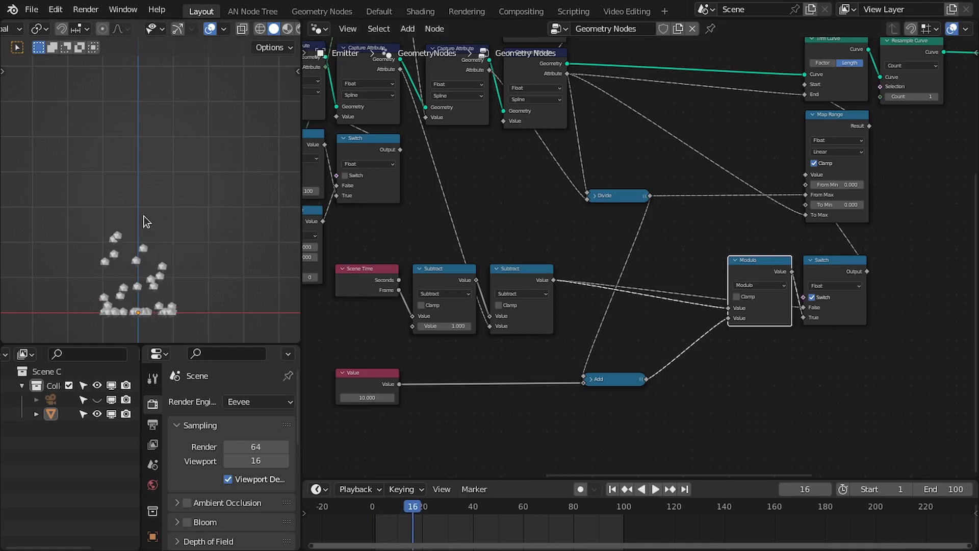
key(space)
key(space)
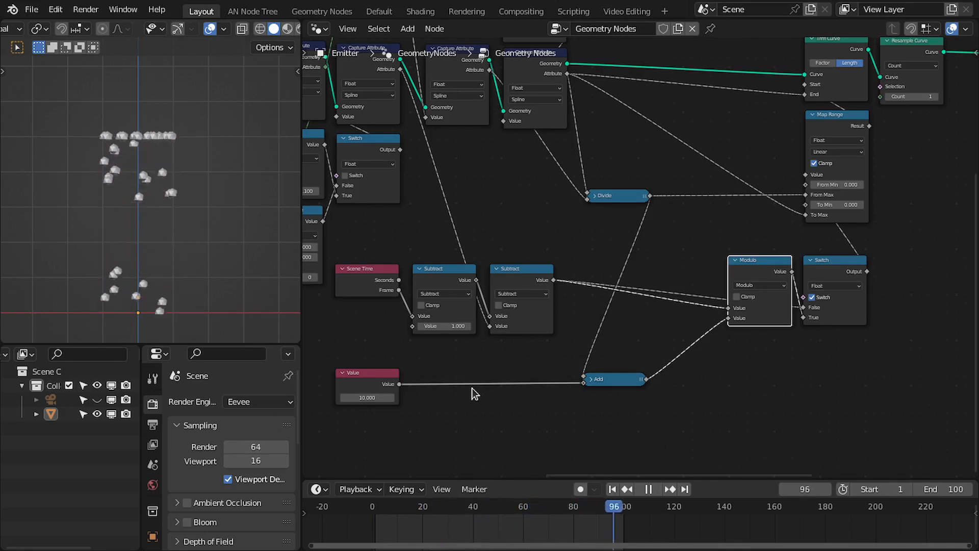
key(space)
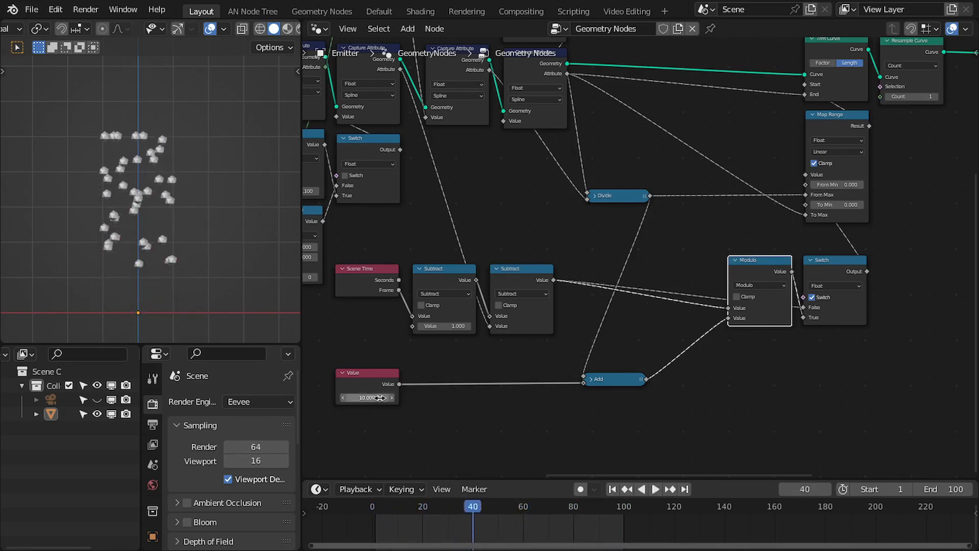
Set the Value node to 20 and replay the animation from the start.
click(369, 397)
text(20)
key(Return)
key(shift+Left)
key(space)
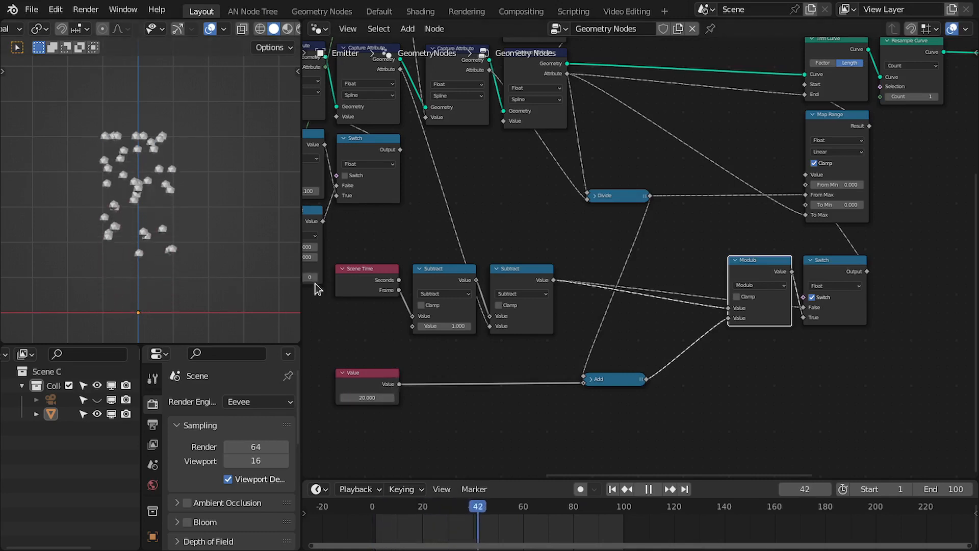
Duplicate the Map Range node with its input links and feed the Switch output into the copy's Value input.
key(ctrl+space)
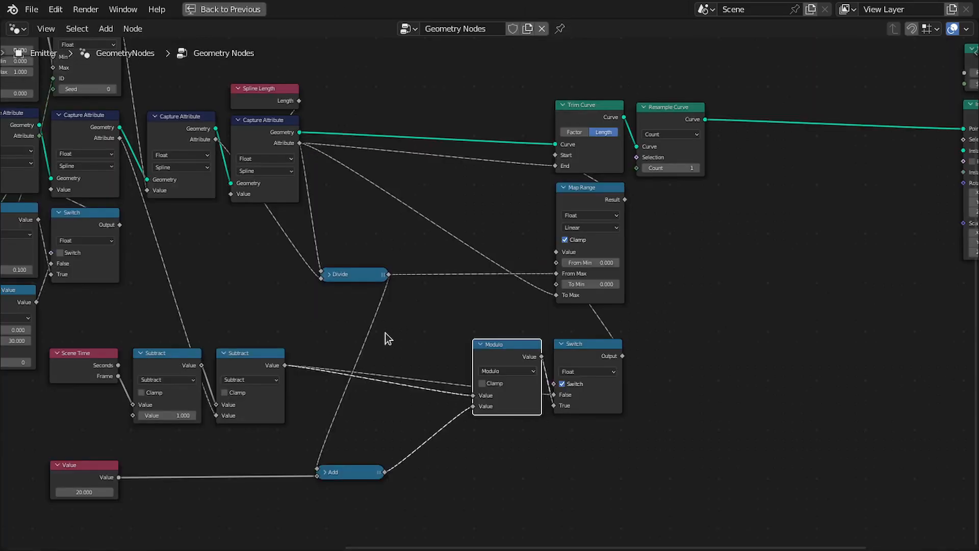
middle_drag(262, 258, 414, 228)
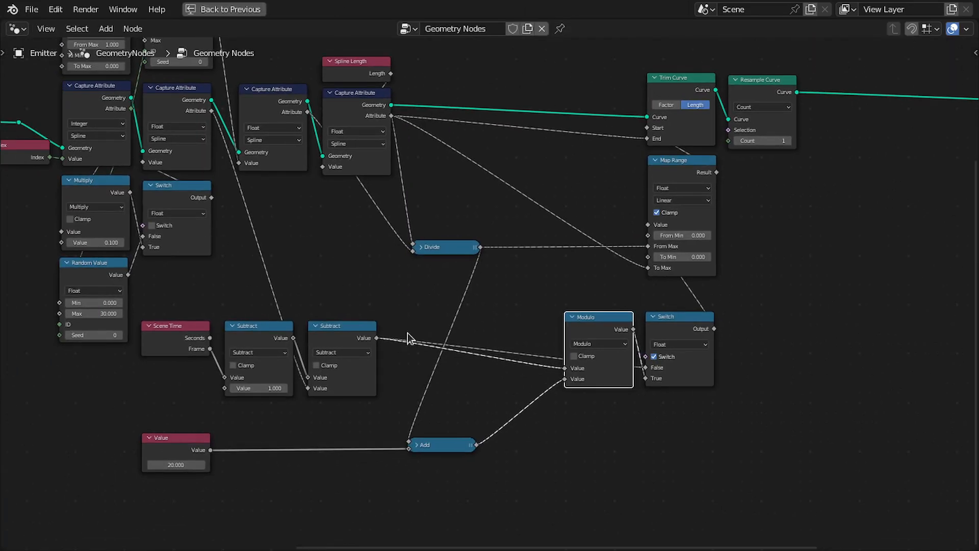
scroll(508, 406, up, 1)
middle_drag(508, 401, 450, 407)
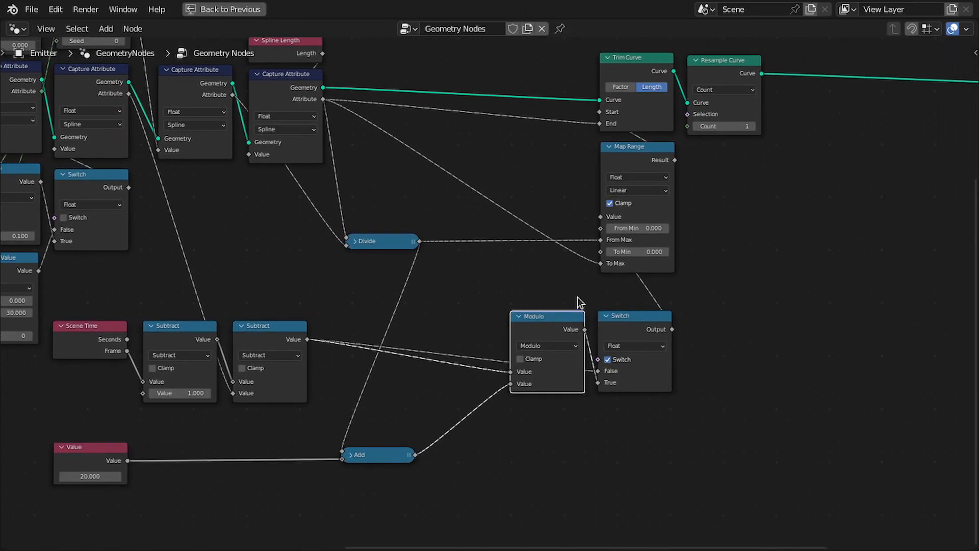
middle_drag(647, 280, 566, 295)
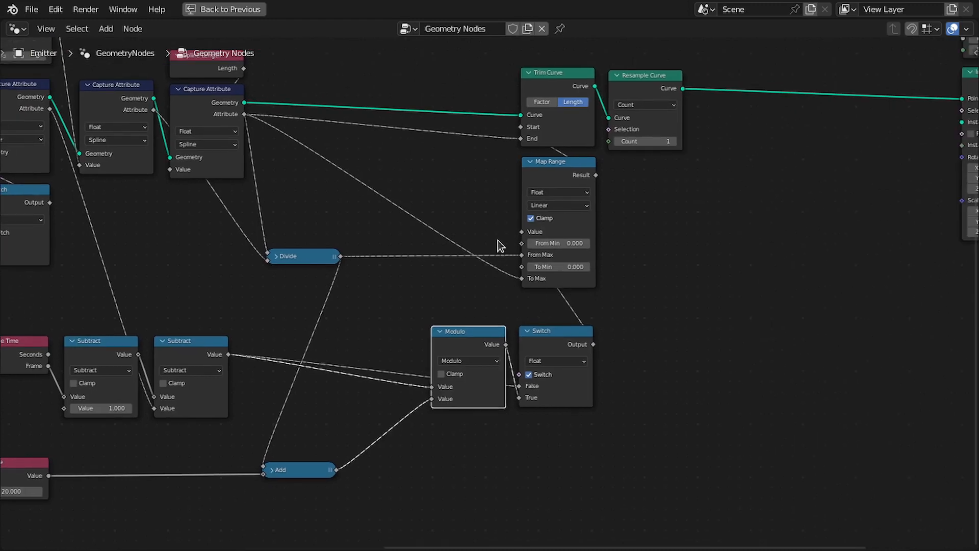
key(ctrl+space)
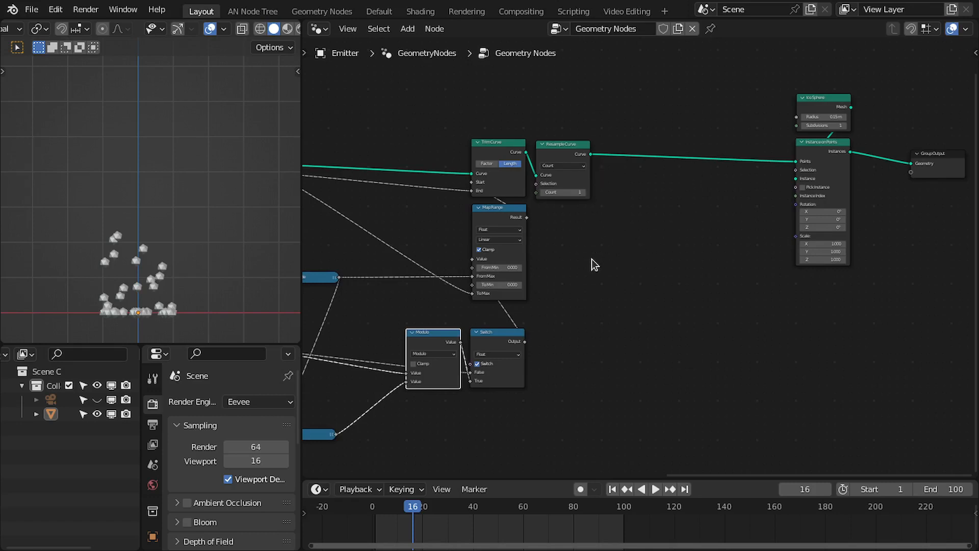
middle_drag(592, 259, 684, 253)
scroll(557, 326, up, 1)
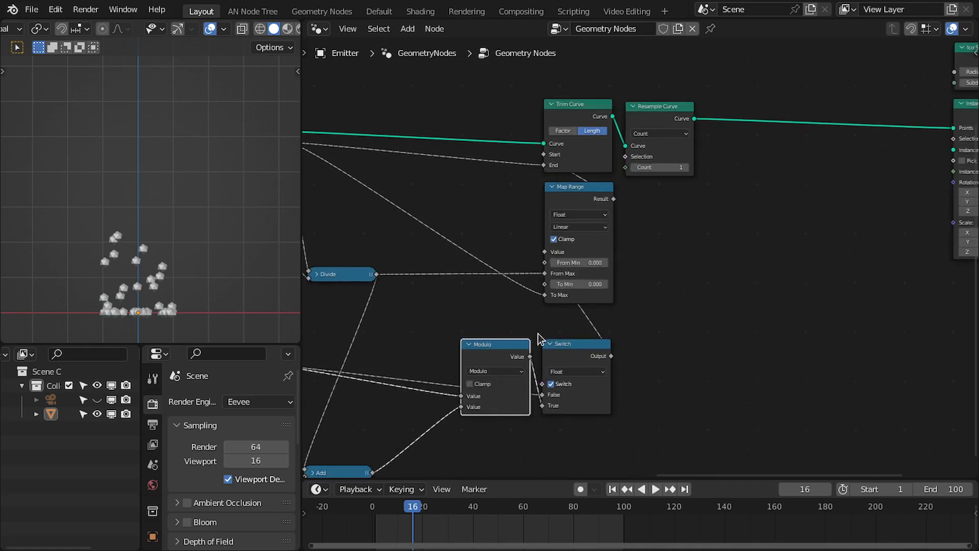
key(ctrl+space)
middle_drag(500, 289, 541, 279)
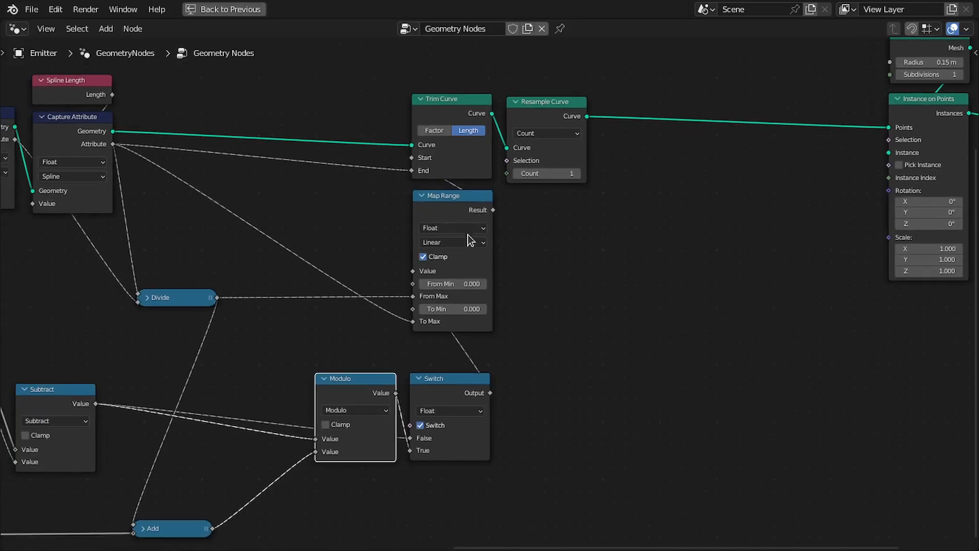
drag(456, 207, 443, 221)
scroll(449, 203, up, 1)
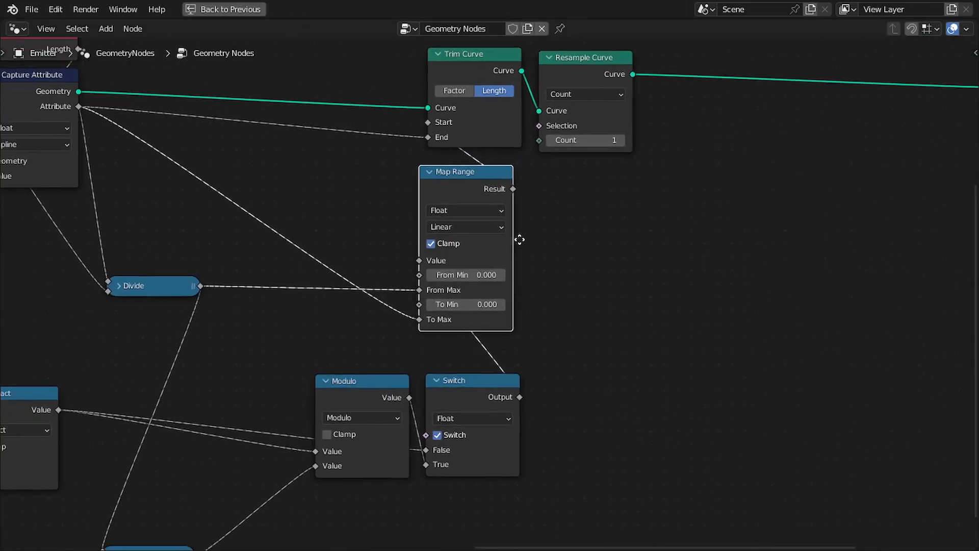
drag(469, 190, 471, 190)
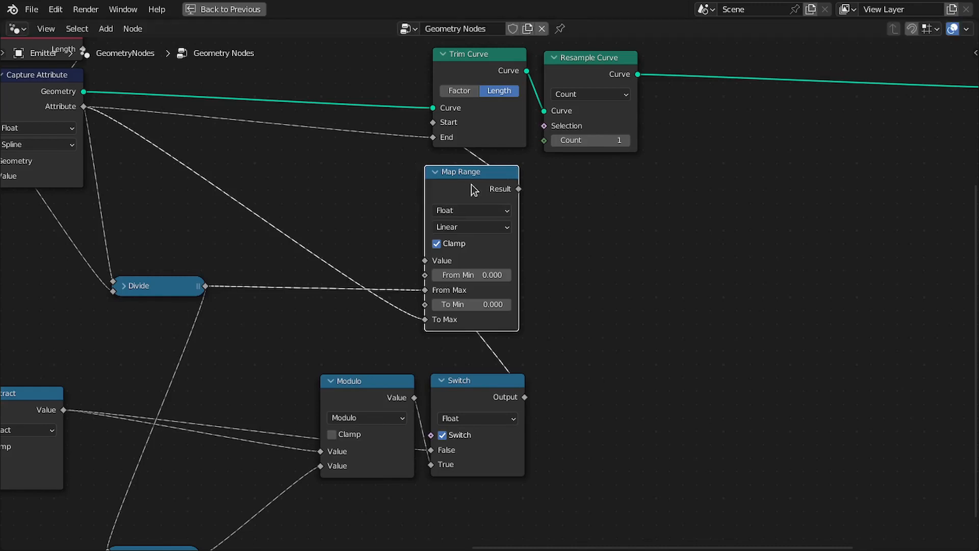
key(ctrl+shift+d)
click(592, 197)
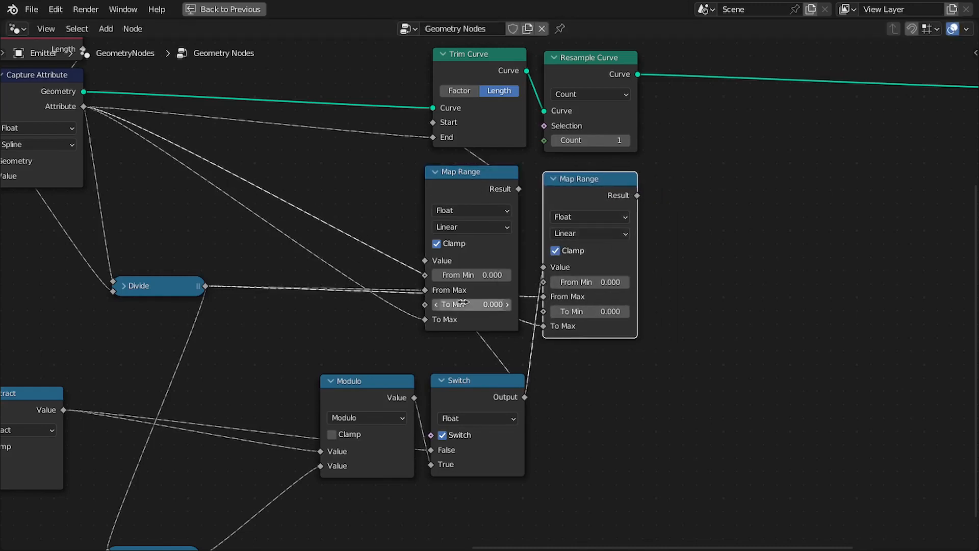
middle_drag(558, 343, 578, 330)
scroll(579, 330, up, 1)
ctrl+right_drag(547, 304, 549, 334)
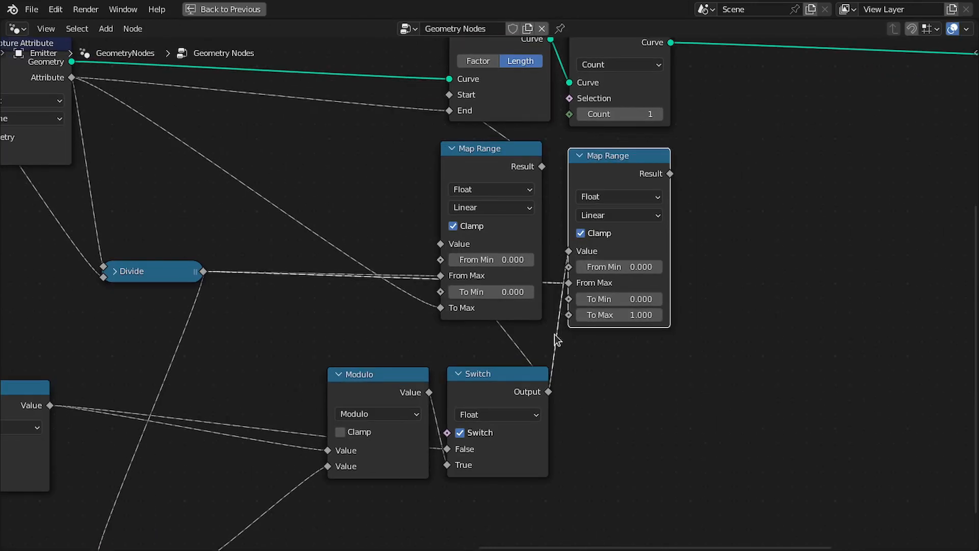
middle_drag(606, 326, 585, 341)
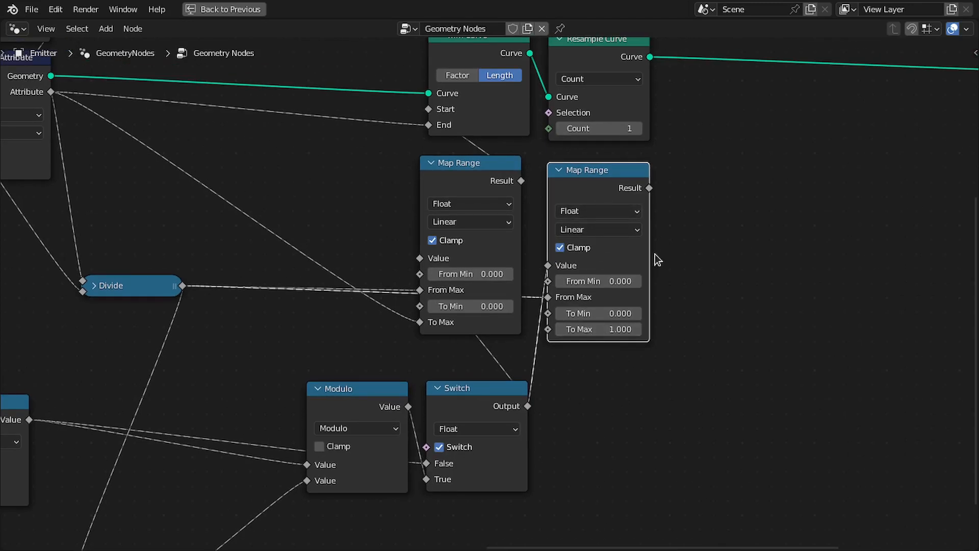
Connect the new Map Range's Result to the Instance on Points node's Scale input.
key(ctrl+space)
middle_drag(790, 285, 562, 284)
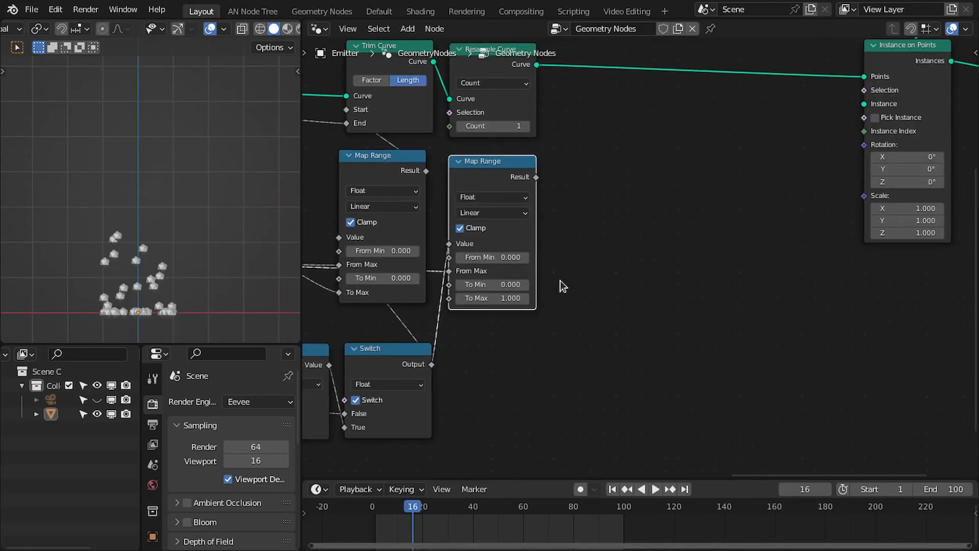
scroll(566, 275, down, 3)
middle_drag(599, 227, 566, 262)
scroll(553, 255, up, 2)
scroll(537, 248, up, 1)
middle_drag(506, 238, 578, 223)
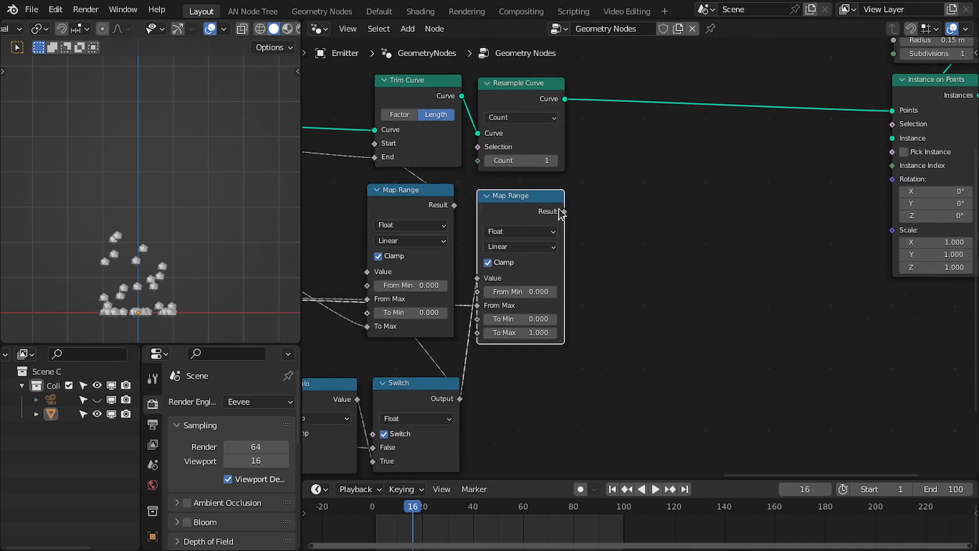
drag(561, 210, 890, 231)
middle_drag(619, 426, 693, 409)
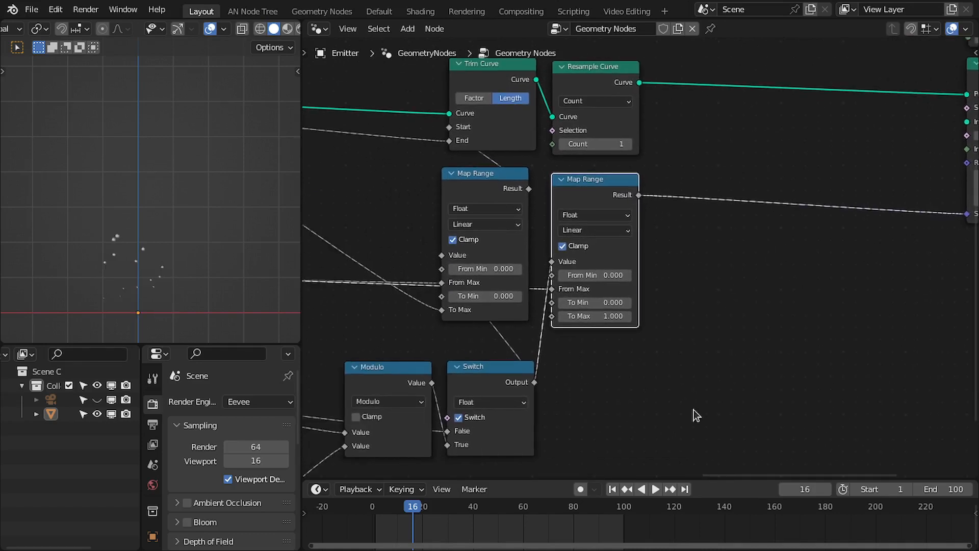
Play the animation from the first frame to preview the scaled instances, then stop playback.
click(611, 489)
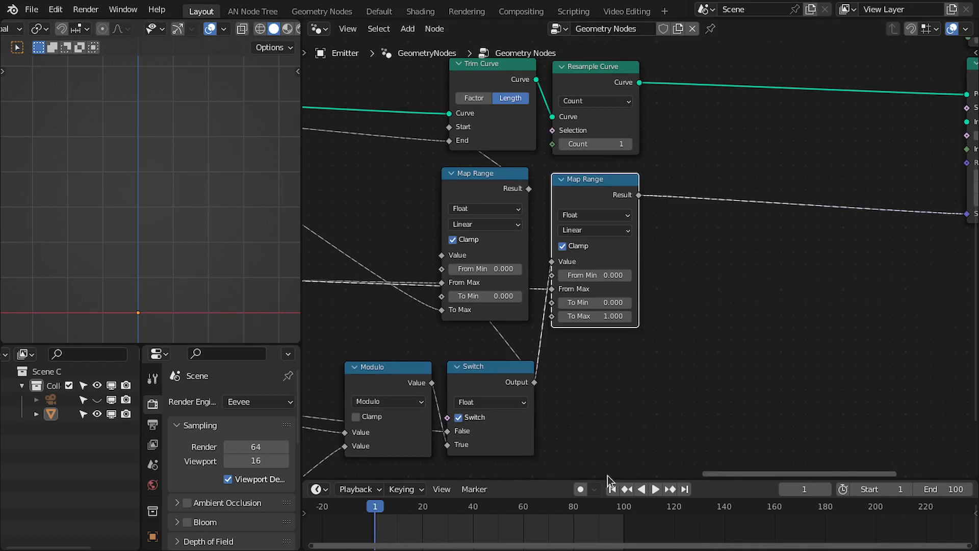
click(655, 489)
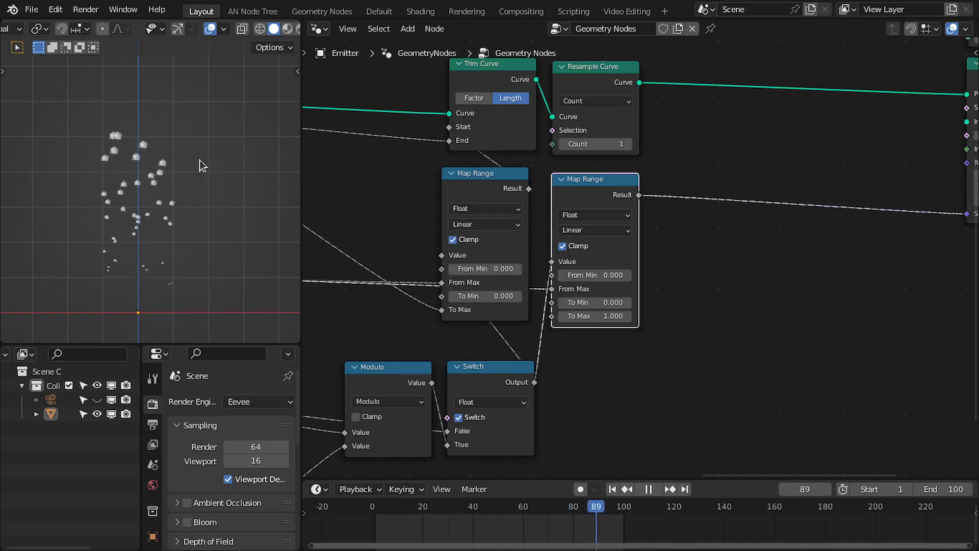
key(space)
Duplicate both Map Range nodes and place the copies below the Modulo and Switch nodes.
middle_drag(500, 361, 505, 319)
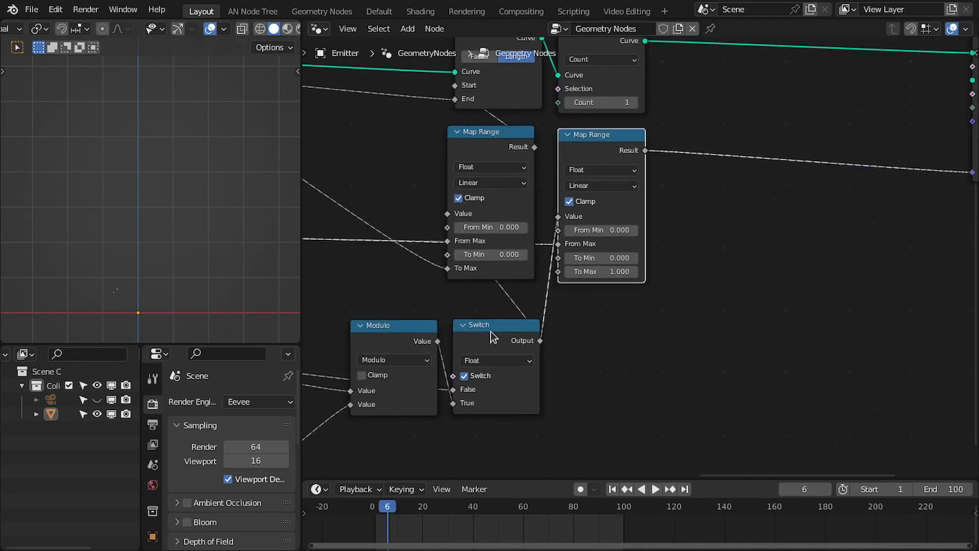
drag(366, 302, 511, 346)
scroll(714, 209, down, 2)
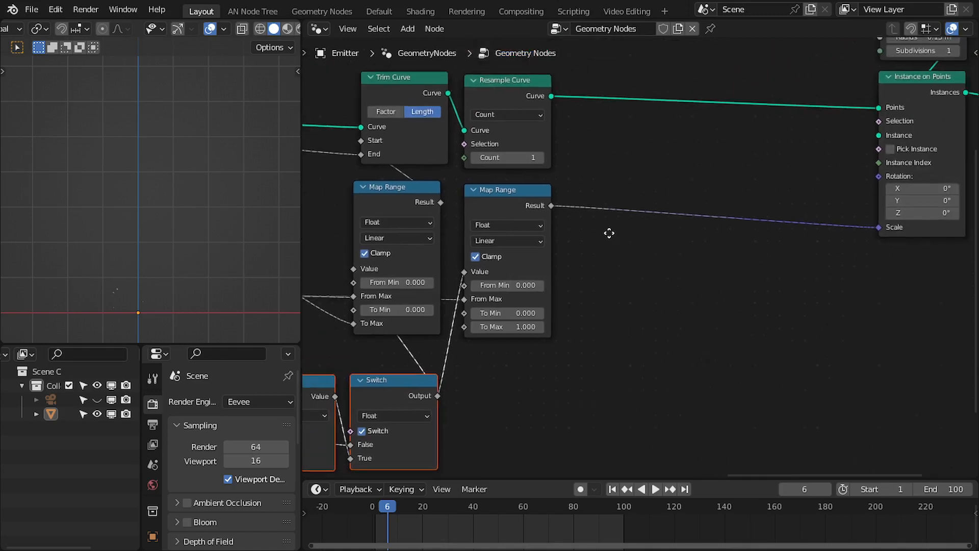
middle_drag(745, 233, 703, 258)
scroll(724, 239, down, 2)
drag(741, 111, 812, 189)
drag(812, 174, 809, 164)
middle_drag(640, 203, 747, 175)
scroll(627, 209, up, 1)
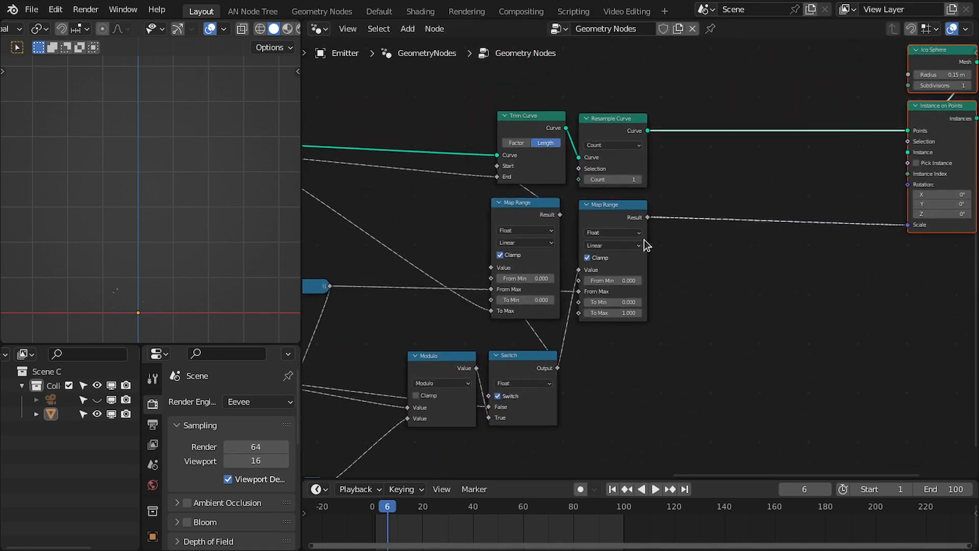
middle_drag(705, 251, 719, 213)
scroll(706, 222, up, 2)
key(ctrl+space)
middle_drag(544, 295, 623, 219)
scroll(543, 253, up, 2)
middle_drag(575, 117, 604, 119)
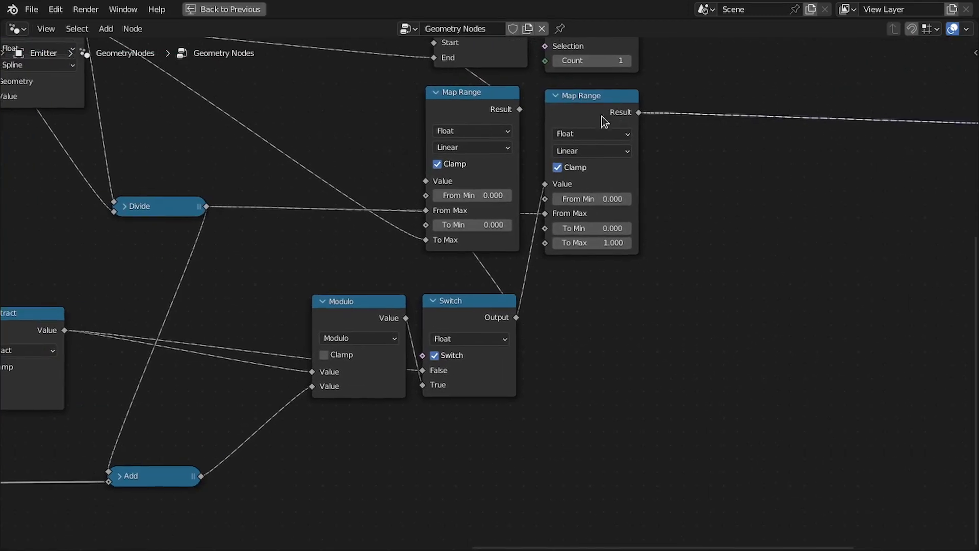
drag(410, 97, 658, 133)
middle_drag(188, 460, 212, 444)
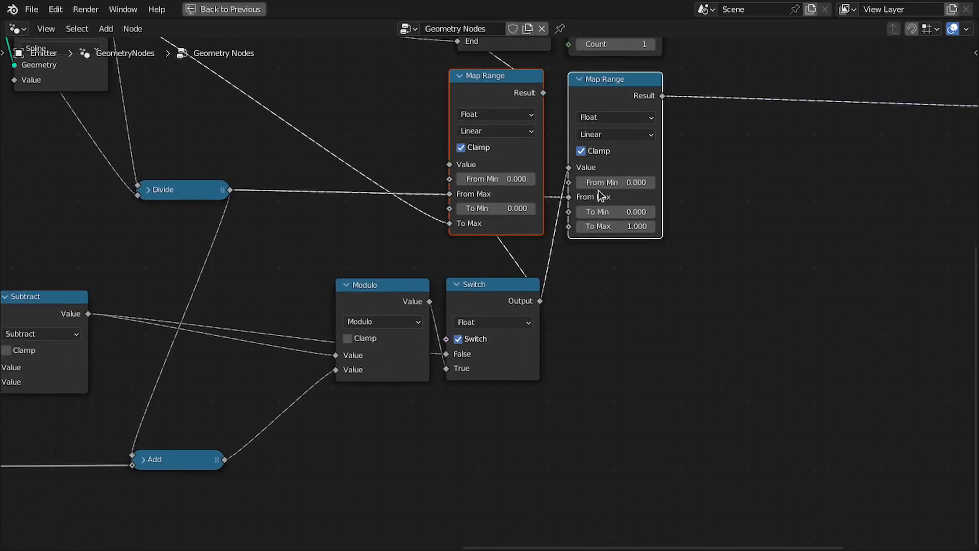
key(shift+d)
click(593, 521)
middle_drag(586, 390, 599, 268)
mouse_move(557, 280)
middle_down()
mouse_move(618, 281)
mouse_move(571, 289)
middle_up()
scroll(522, 295, up, 3)
scroll(477, 301, down, 2)
key(ctrl+space)
scroll(559, 278, up, 3)
key(g)
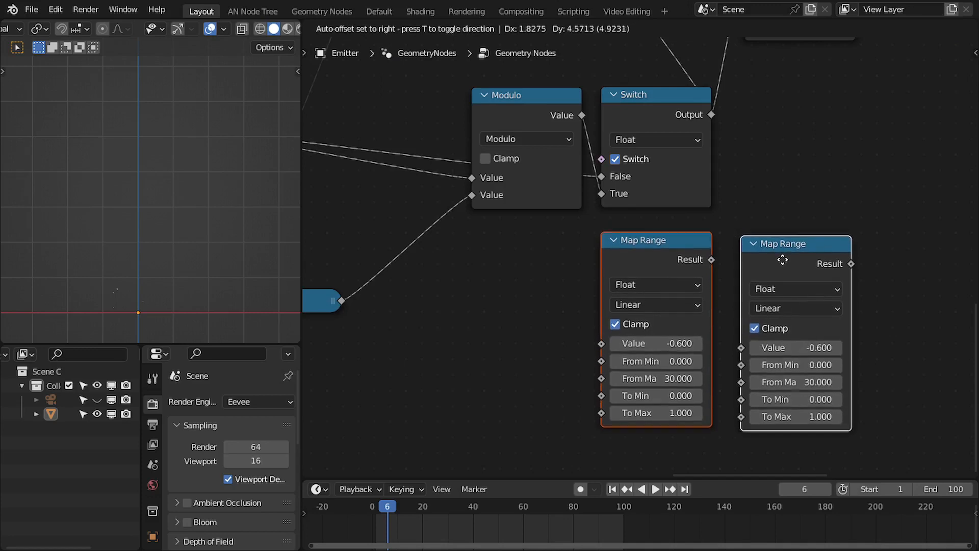
click(783, 261)
click(786, 218)
click(779, 255)
Wire the first Map Range copy: Switch output to Value, Divide to From Min, and Add to From Max and To Max.
middle_drag(404, 308, 482, 283)
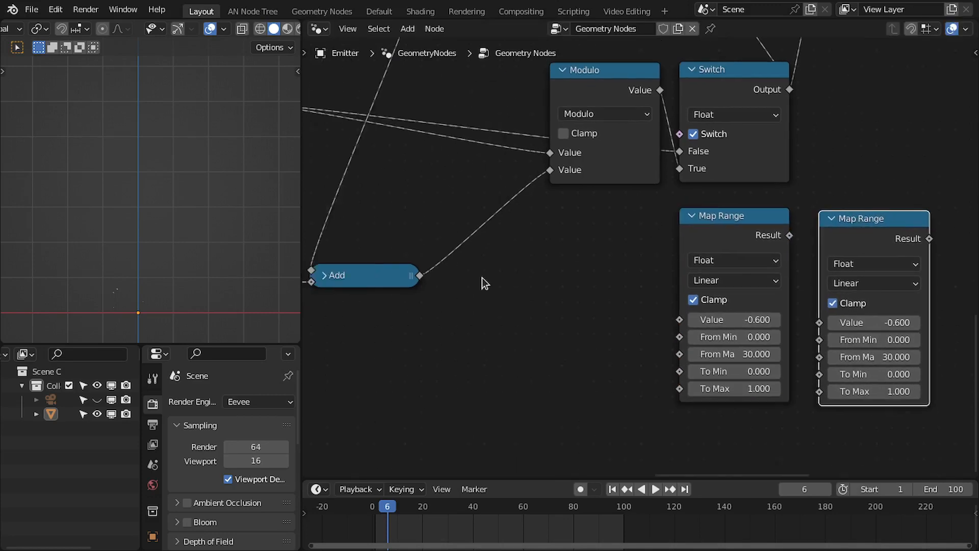
drag(419, 277, 677, 390)
scroll(593, 228, down, 3)
middle_drag(593, 228, 621, 309)
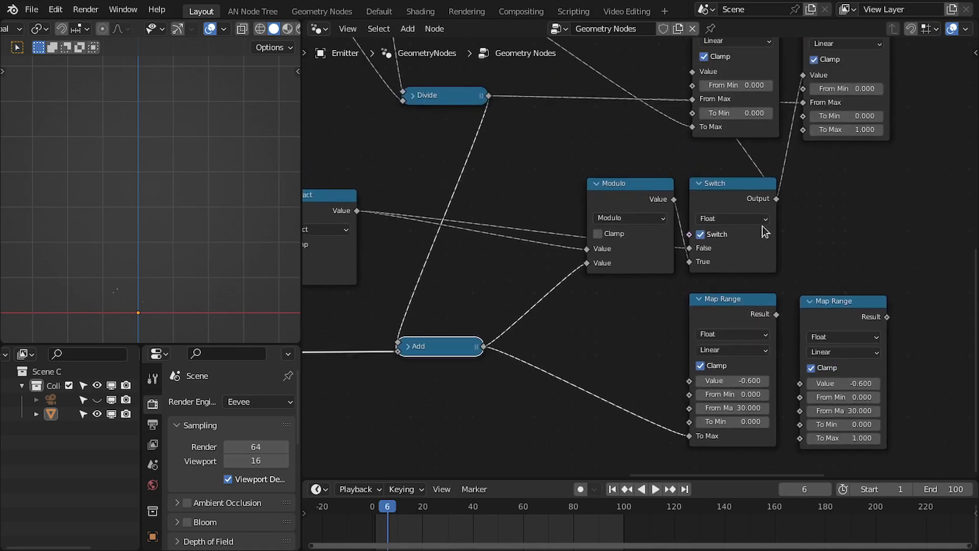
drag(777, 198, 697, 380)
middle_drag(780, 277, 746, 307)
scroll(747, 307, down, 2)
middle_drag(619, 330, 652, 301)
scroll(632, 294, up, 2)
middle_drag(631, 363, 611, 334)
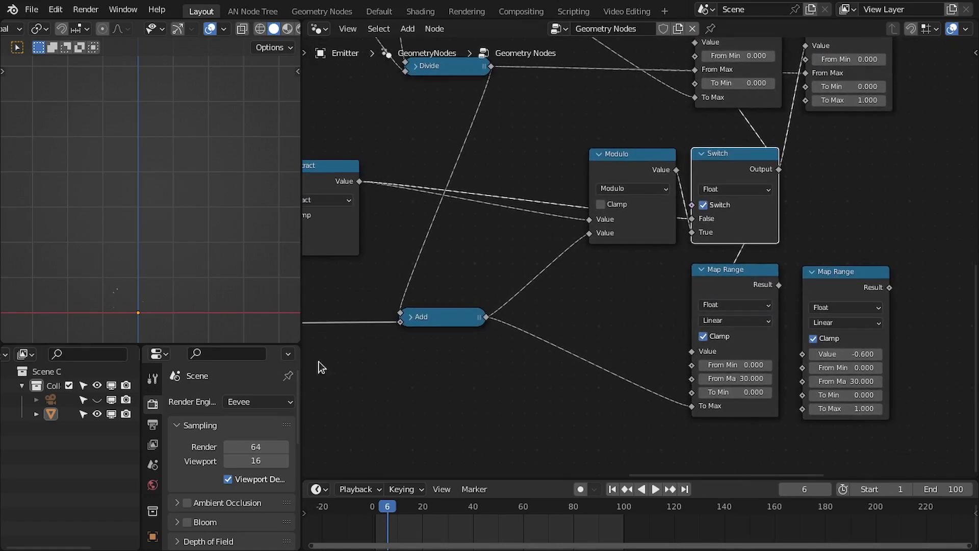
middle_drag(470, 94, 474, 126)
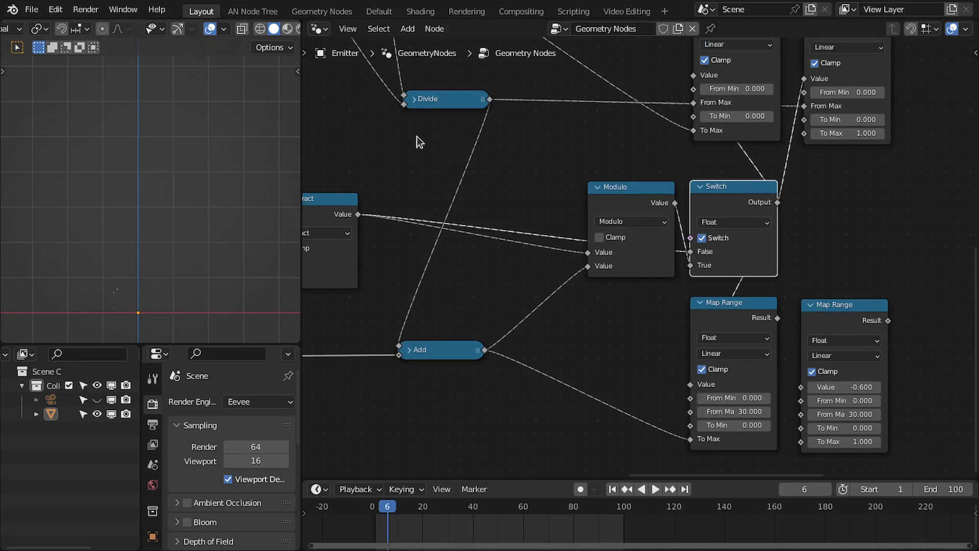
drag(485, 99, 690, 398)
middle_drag(590, 322, 583, 284)
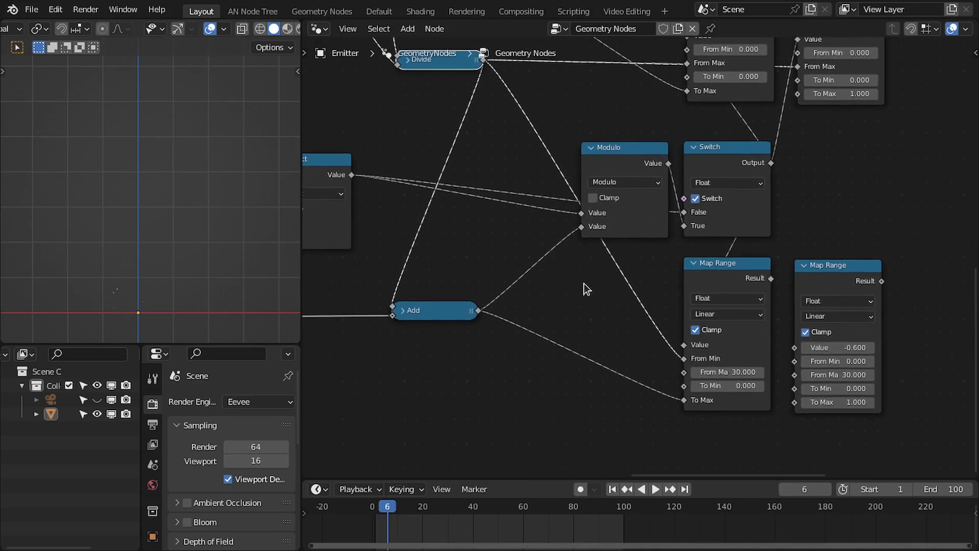
drag(478, 310, 687, 372)
Wire the second Map Range copy: Divide to From Min, Add to From Max, and Switch output to Value.
middle_drag(841, 227, 667, 249)
drag(668, 316, 724, 303)
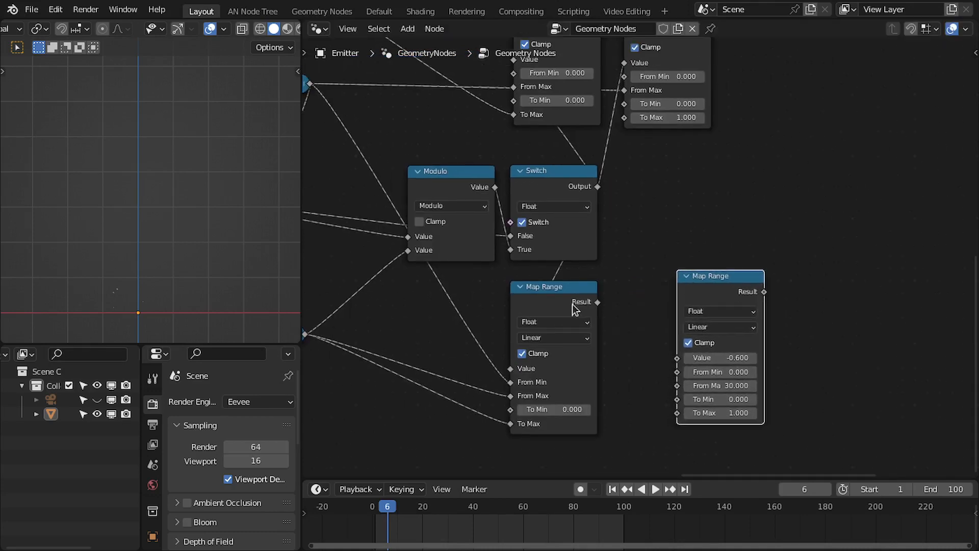
drag(551, 309, 551, 306)
scroll(438, 299, down, 2)
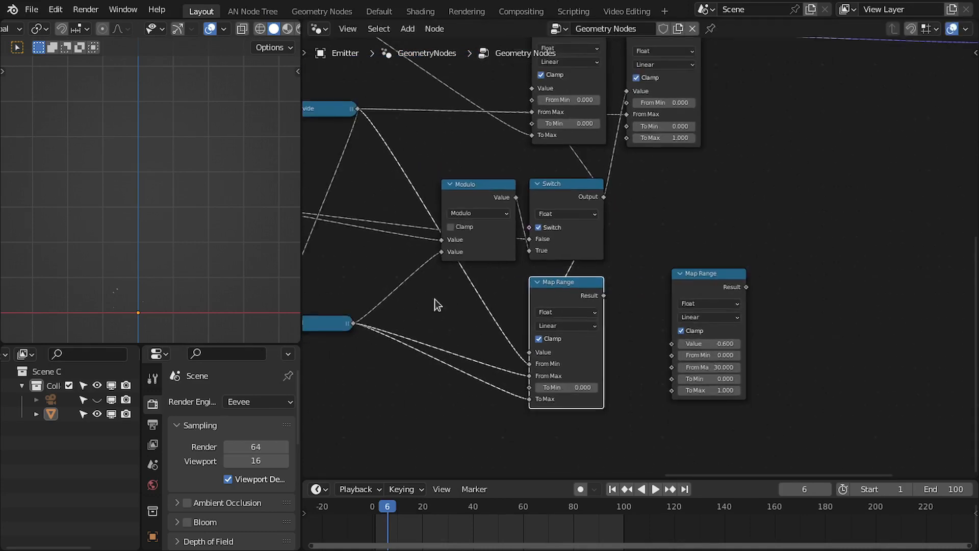
middle_drag(435, 300, 673, 302)
middle_drag(409, 346, 522, 347)
drag(365, 321, 366, 312)
middle_drag(821, 322, 517, 322)
scroll(637, 271, up, 2)
drag(764, 292, 726, 307)
middle_drag(547, 267, 622, 268)
scroll(621, 268, down, 1)
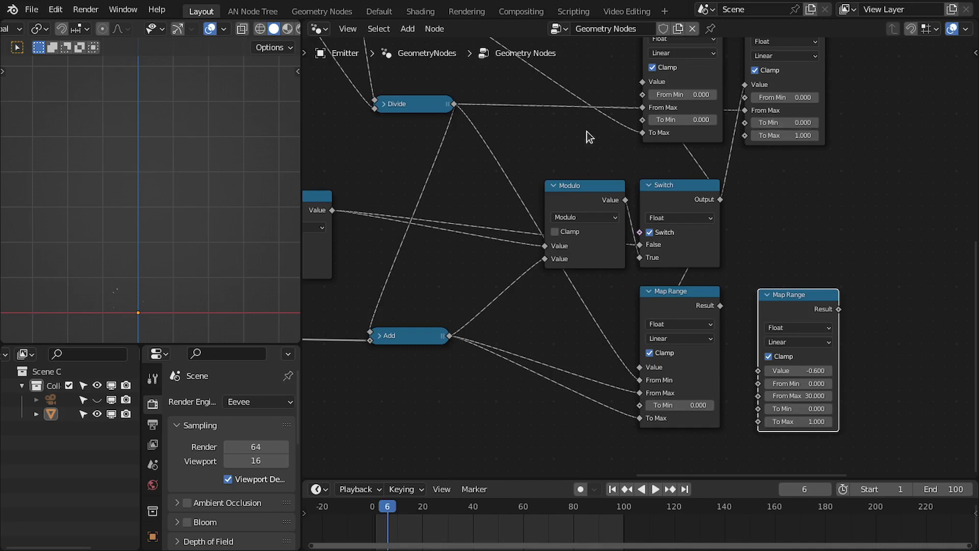
drag(454, 106, 757, 383)
drag(448, 336, 758, 396)
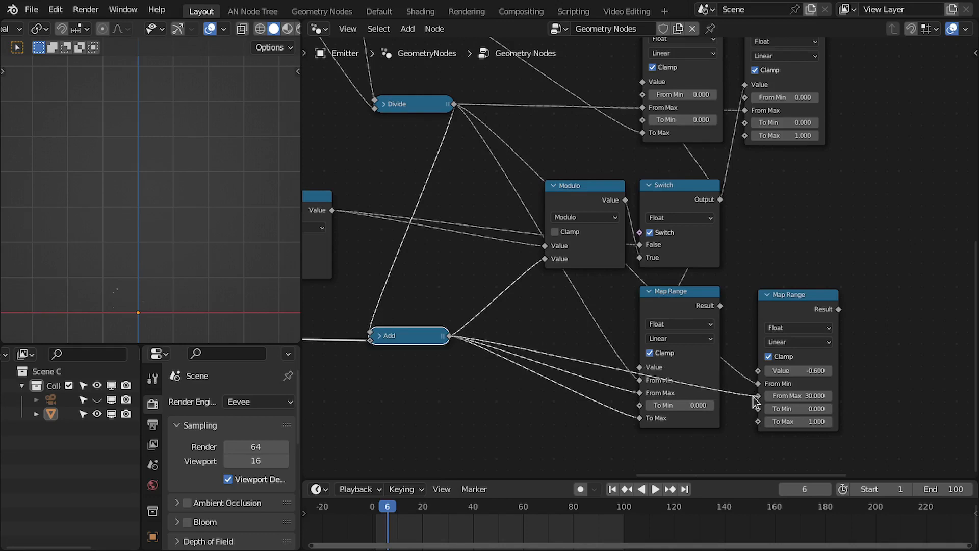
drag(719, 199, 758, 370)
Survey the rearranged node tree and rewind the playhead to the first frame.
middle_drag(860, 370, 735, 357)
scroll(734, 357, up, 1)
click(660, 275)
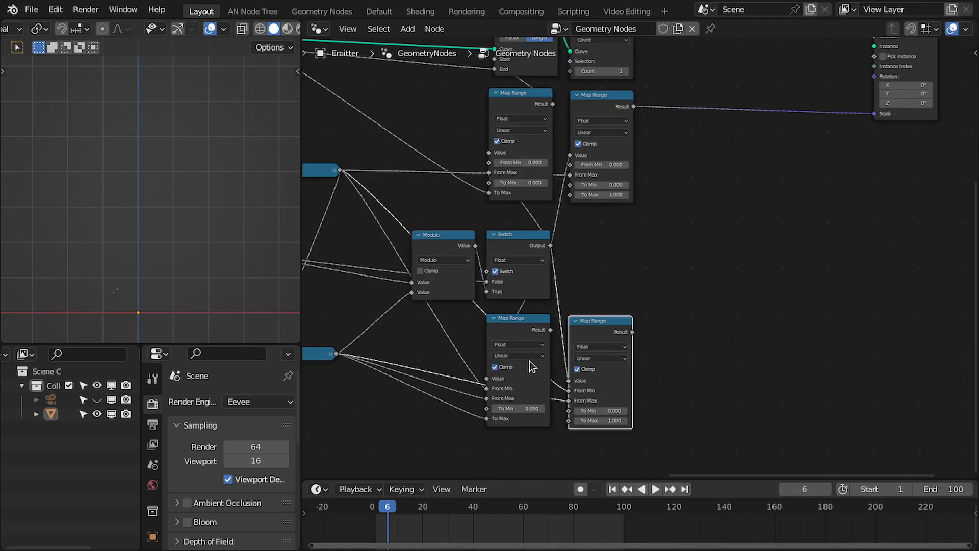
scroll(628, 344, up, 1)
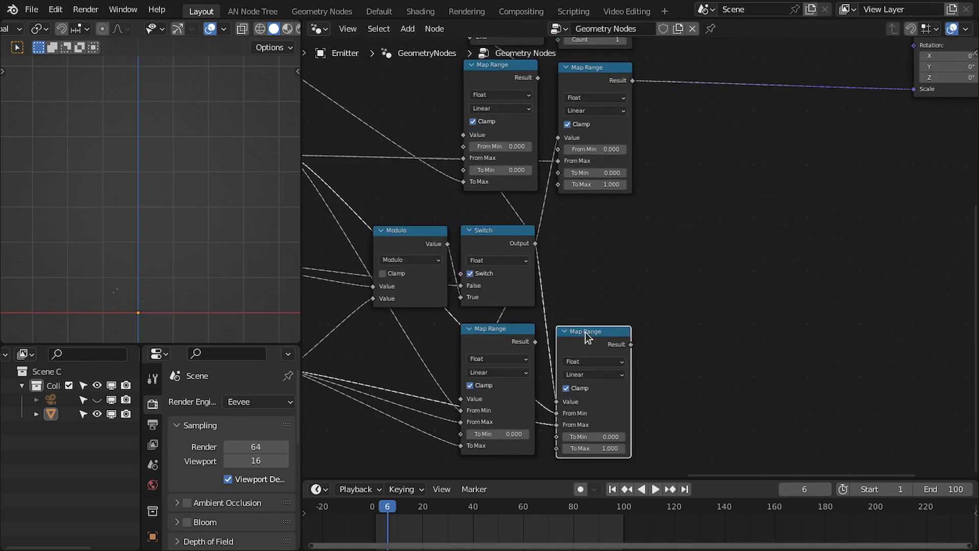
drag(588, 331, 590, 325)
scroll(600, 317, down, 3)
key(ctrl+space)
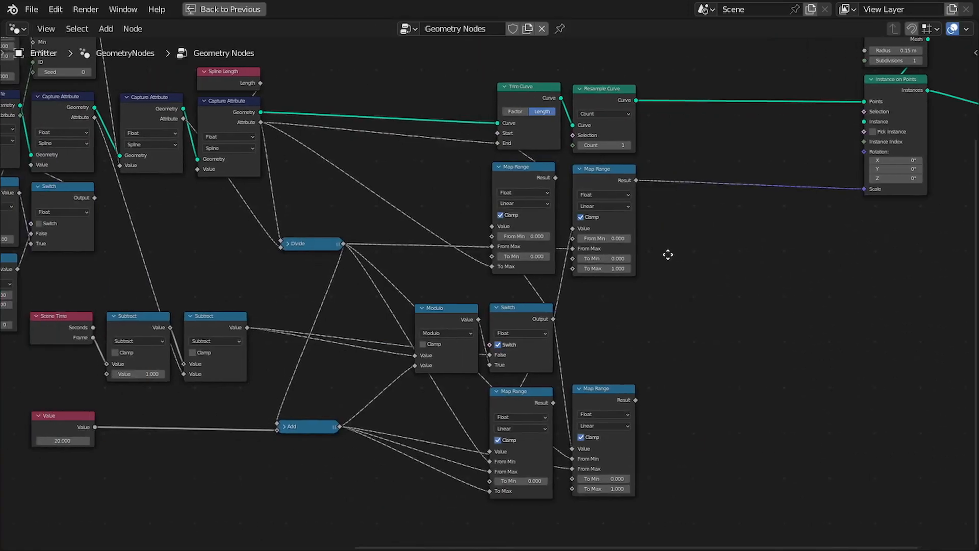
scroll(675, 252, up, 2)
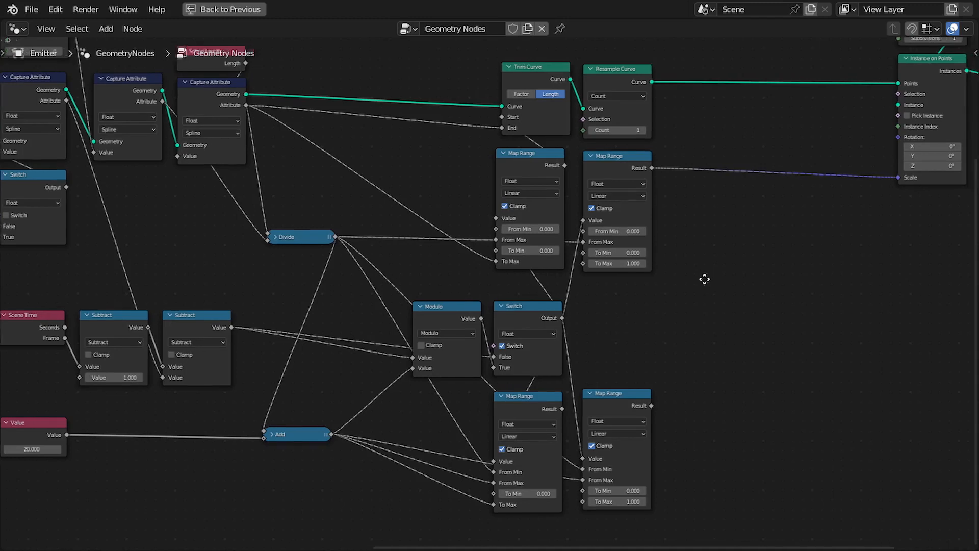
middle_drag(703, 277, 630, 308)
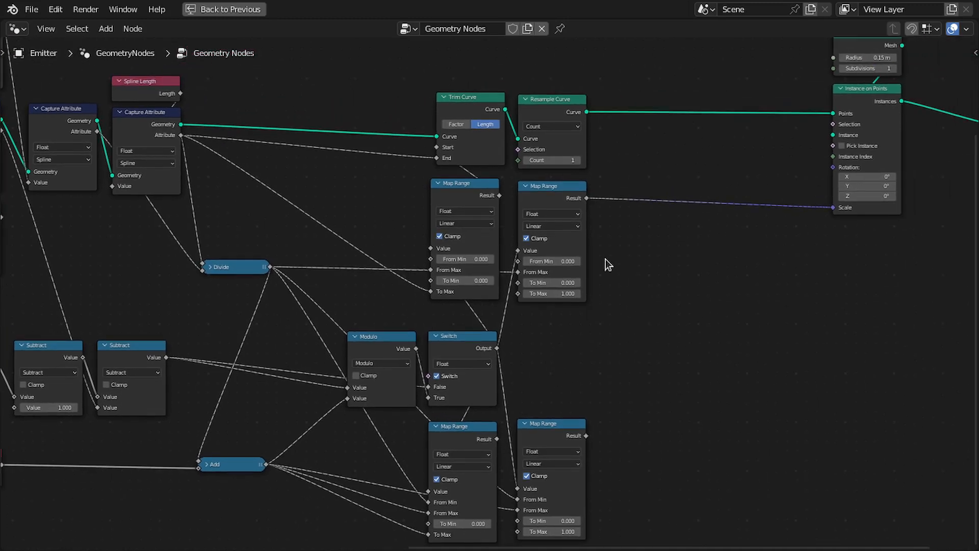
key(ctrl+space)
middle_drag(773, 228, 644, 274)
ctrl+right_drag(747, 198, 690, 274)
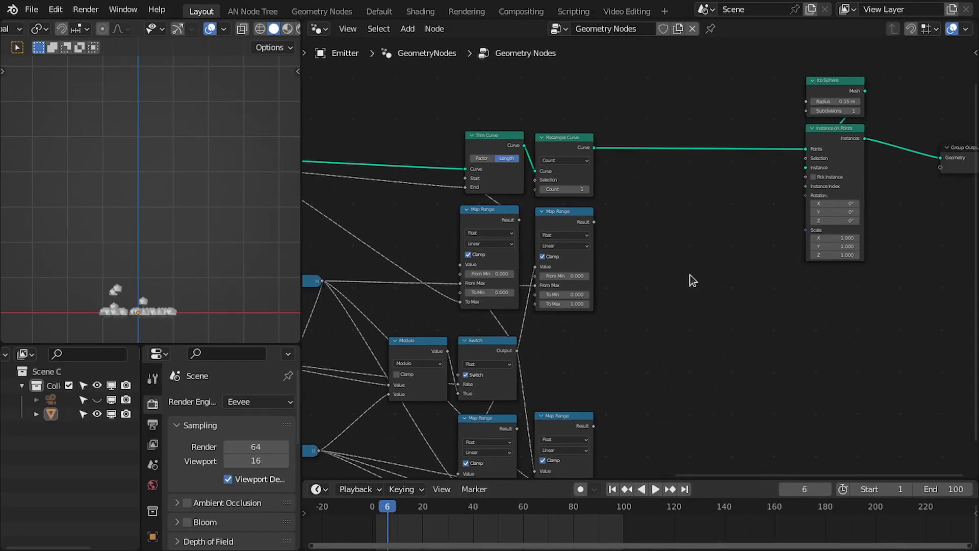
scroll(809, 236, up, 5)
scroll(632, 317, down, 2)
middle_drag(632, 325, 713, 230)
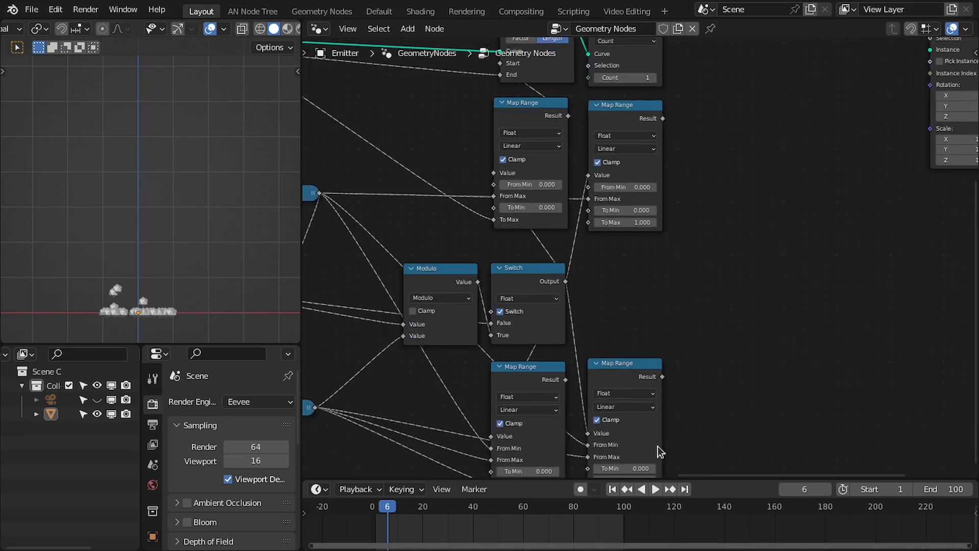
click(612, 489)
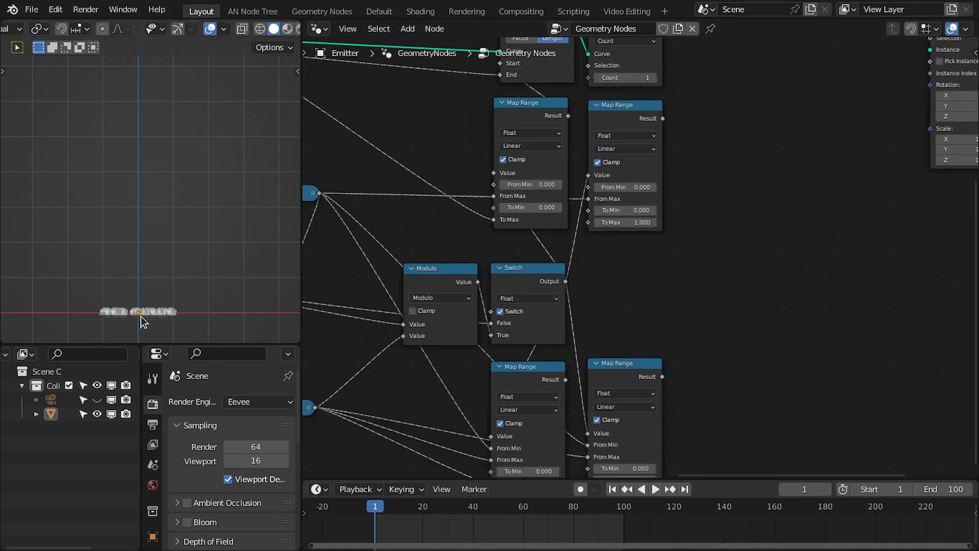
Add a Greater Than compare node fed by the Switch output.
middle_drag(467, 364, 595, 343)
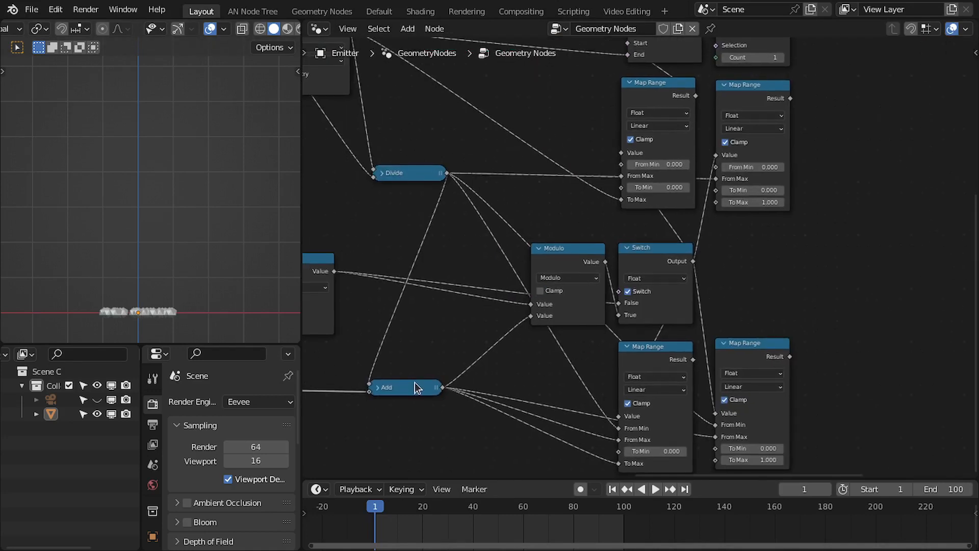
drag(416, 381, 418, 381)
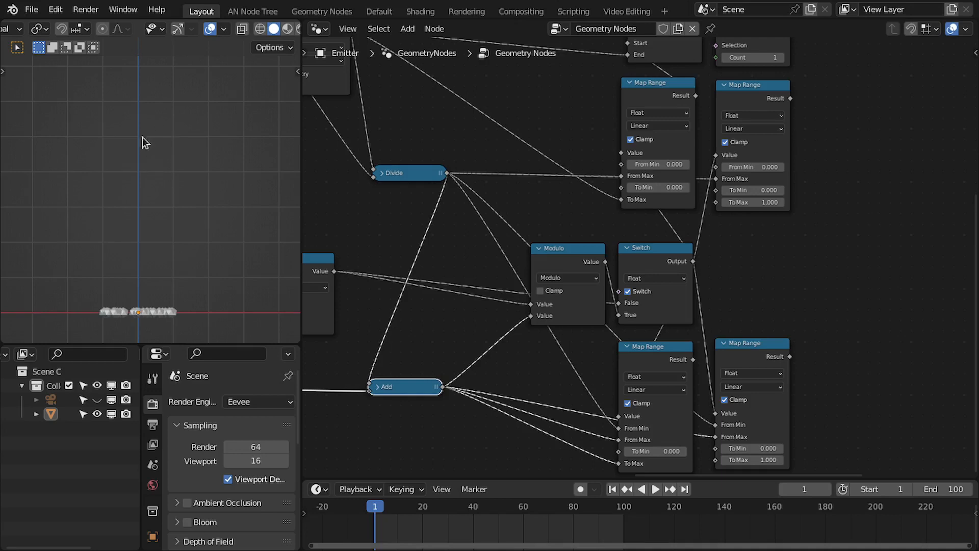
middle_drag(617, 384, 521, 375)
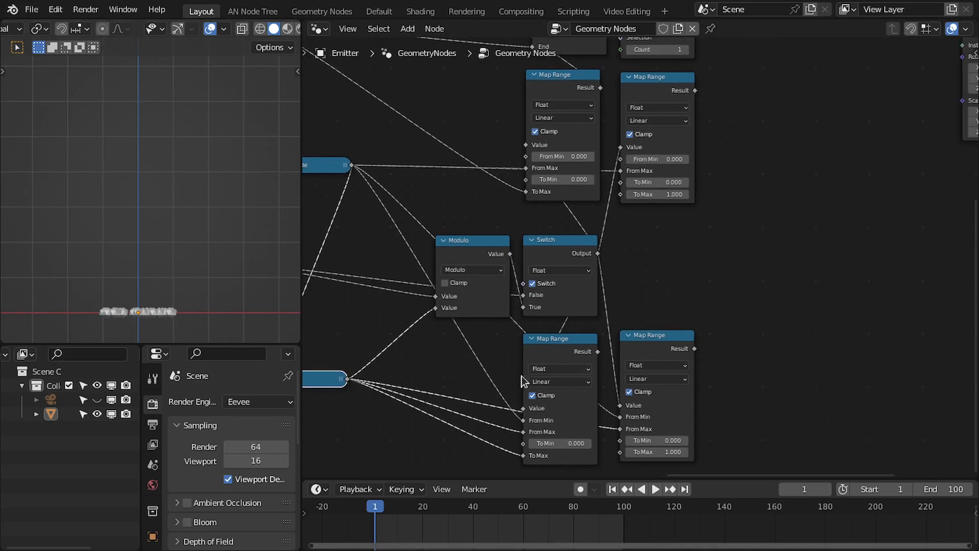
scroll(633, 370, right, 5)
scroll(632, 370, up, 2)
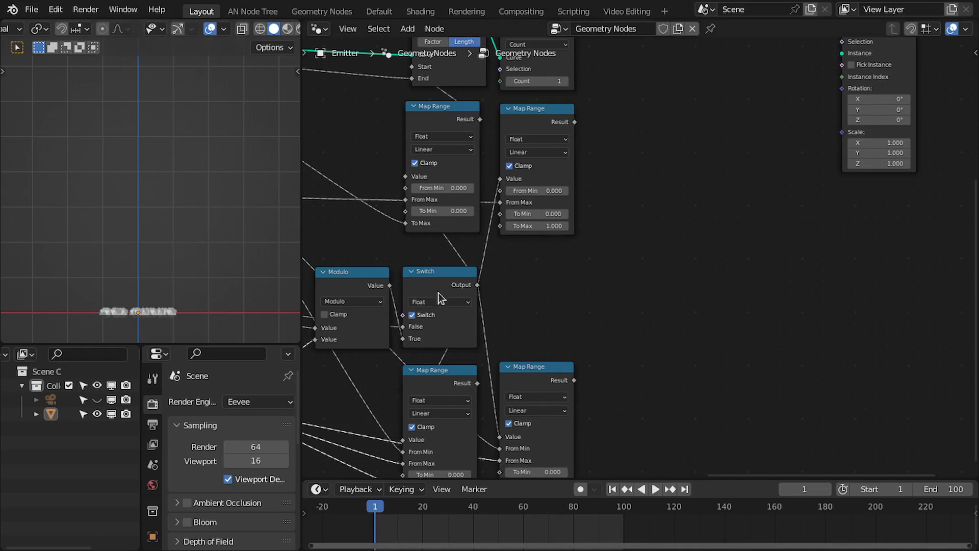
key(ctrl+space)
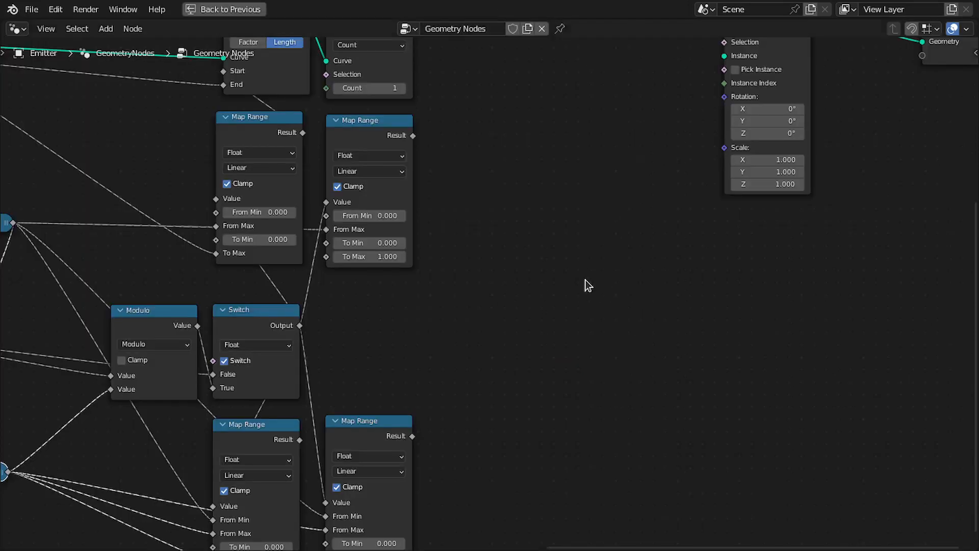
middle_drag(463, 288, 580, 337)
scroll(621, 280, up, 1)
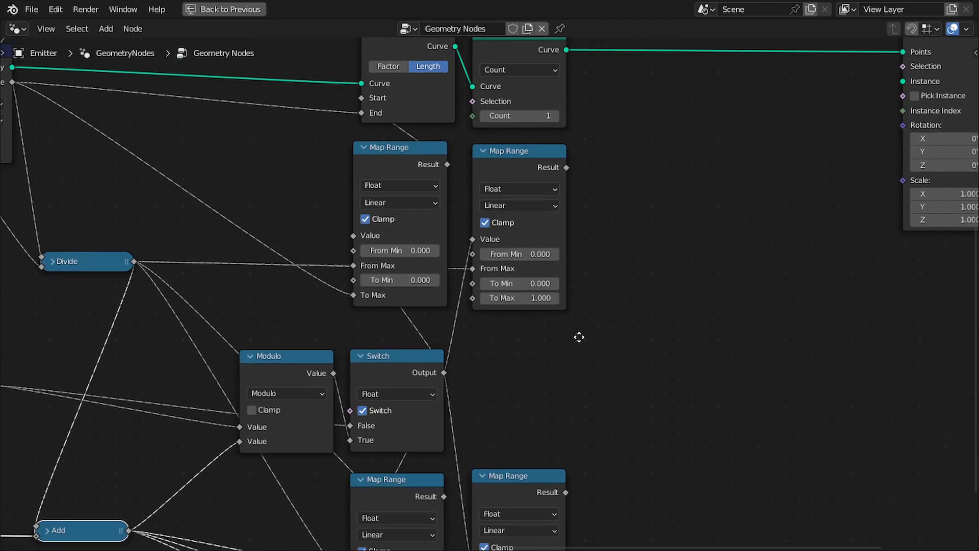
middle_drag(380, 365, 430, 347)
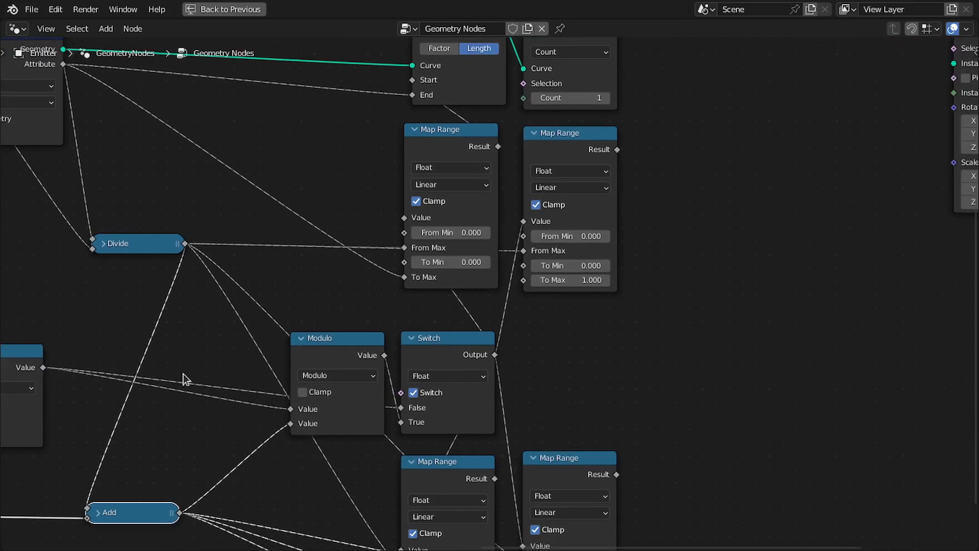
drag(501, 356, 805, 274)
text(less)
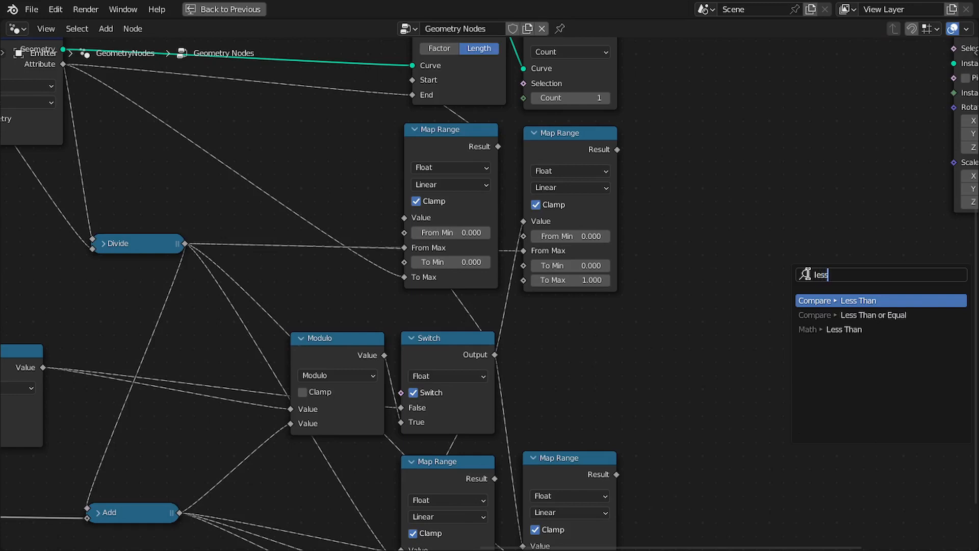
key(BackSpace)
key(BackSpace)
key(BackSpace)
key(BackSpace)
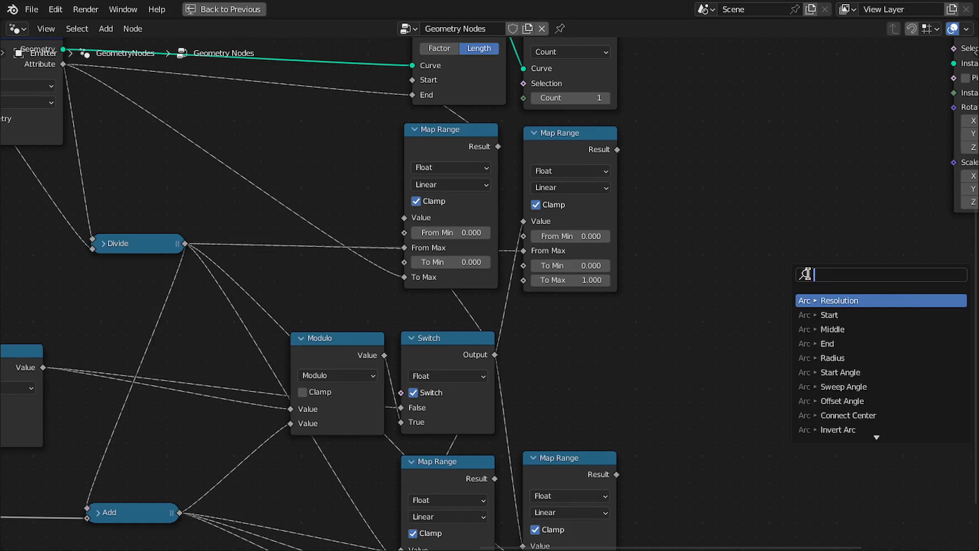
text(great)
key(Return)
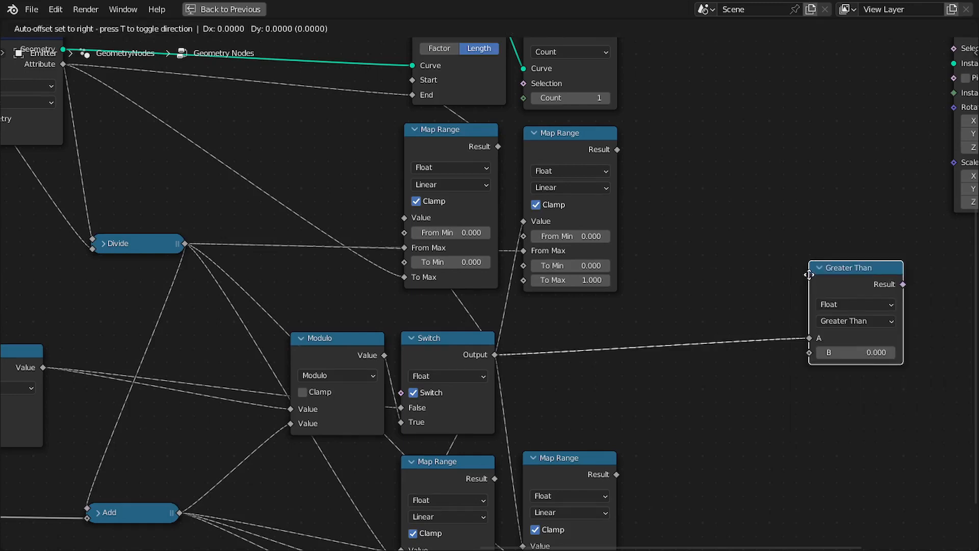
Survey the node tree around the Switch, Subtract and Greater Than nodes.
click(694, 351)
scroll(700, 349, up, 1)
key(ctrl+space)
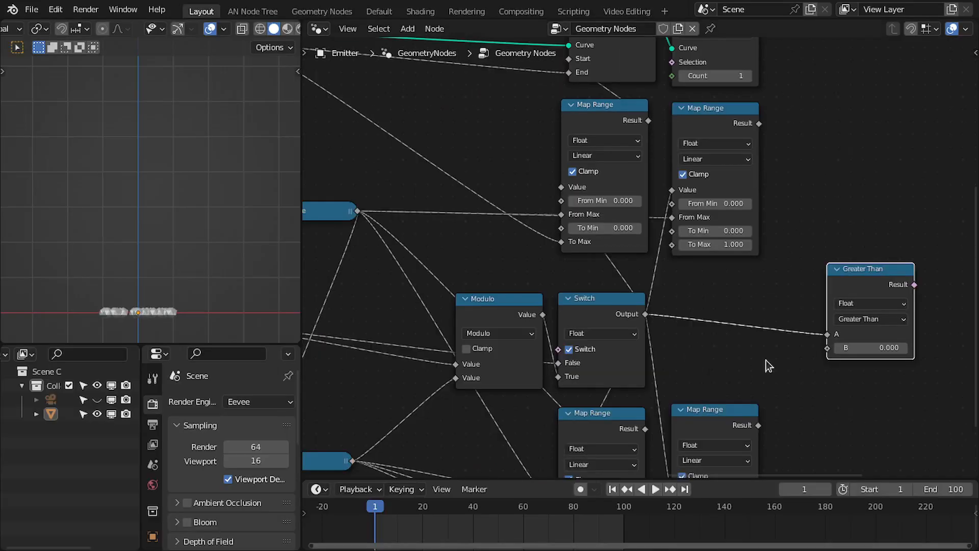
middle_drag(766, 360, 677, 347)
middle_drag(491, 357, 884, 364)
middle_drag(447, 349, 555, 345)
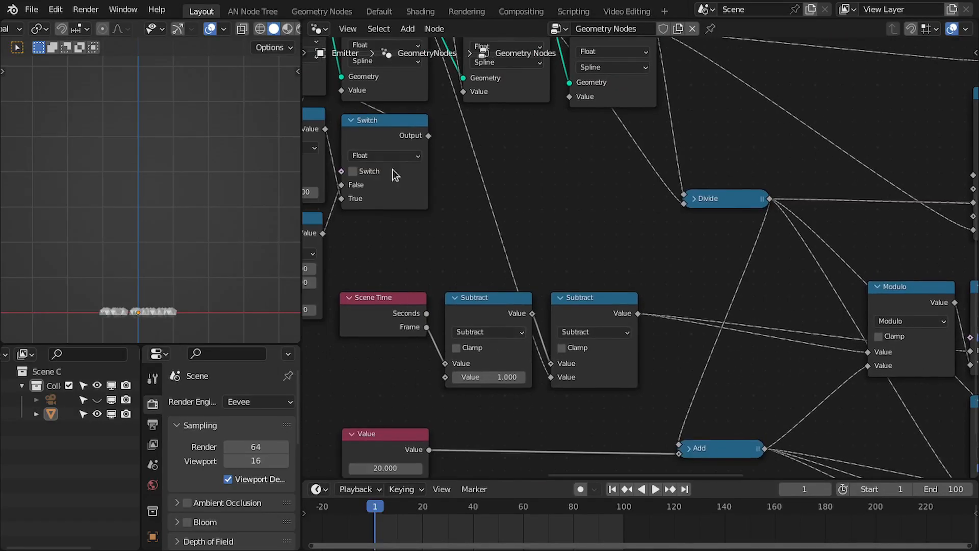
middle_drag(403, 149, 538, 165)
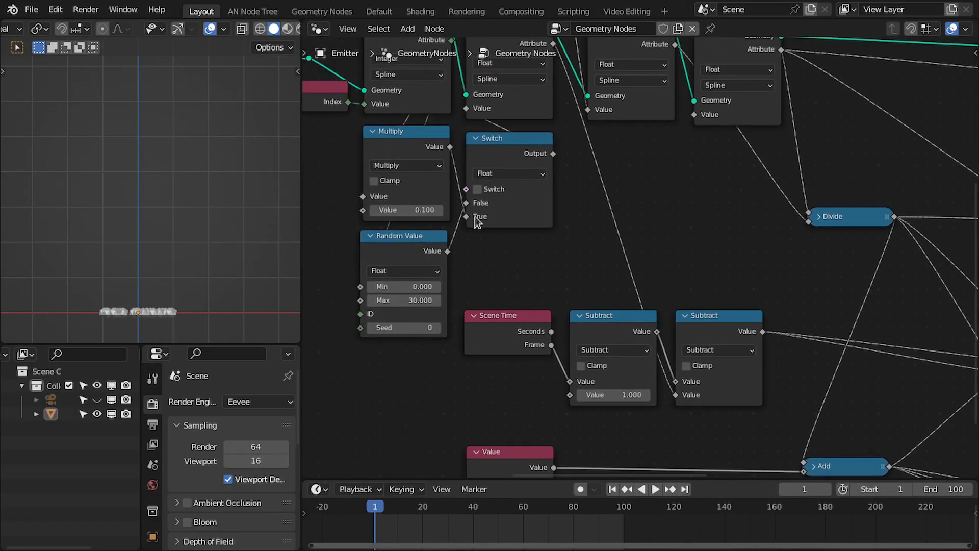
scroll(768, 332, down, 1)
middle_drag(769, 331, 586, 319)
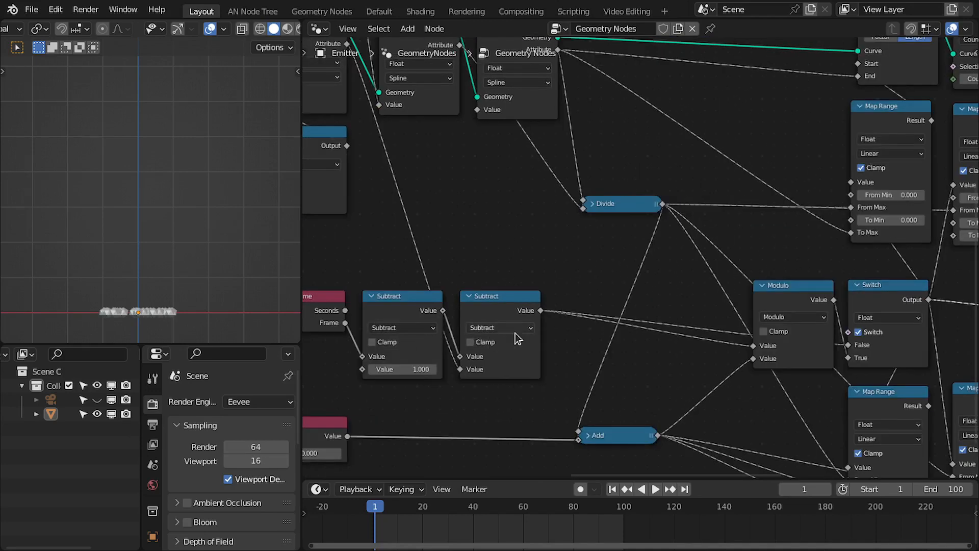
middle_drag(813, 354, 490, 326)
scroll(655, 327, up, 2)
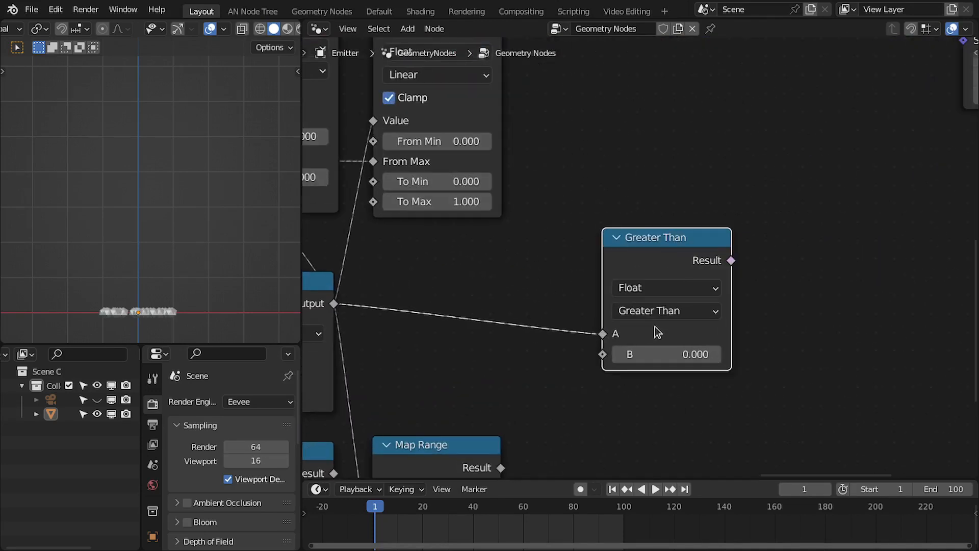
Collapse the Greater Than node and connect its result to the Instance on Points Selection input.
click(618, 238)
drag(676, 239, 619, 313)
scroll(632, 313, down, 3)
middle_drag(650, 313, 610, 354)
scroll(580, 380, down, 1)
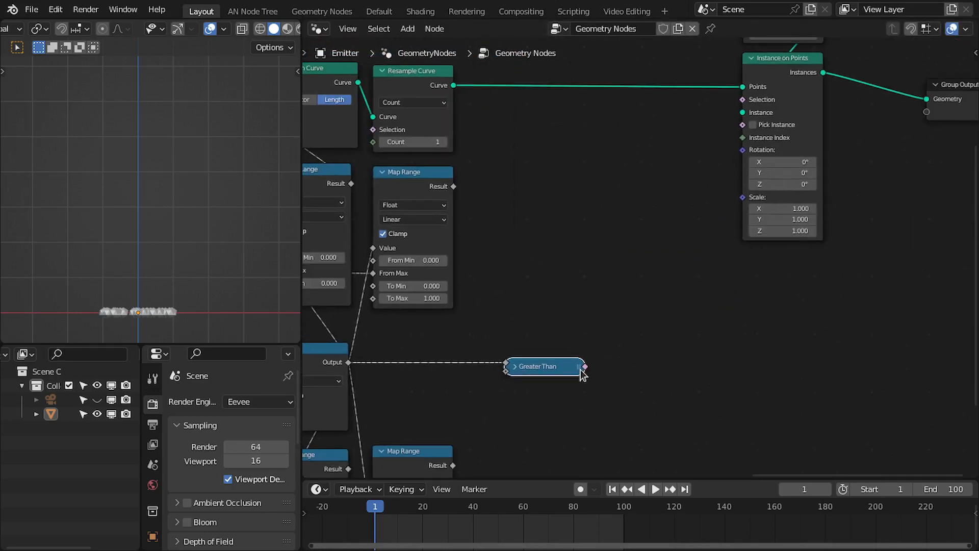
drag(585, 367, 740, 105)
Play the animation and scrub the timeline to check which instances appear.
middle_drag(440, 359, 551, 325)
scroll(550, 326, up, 1)
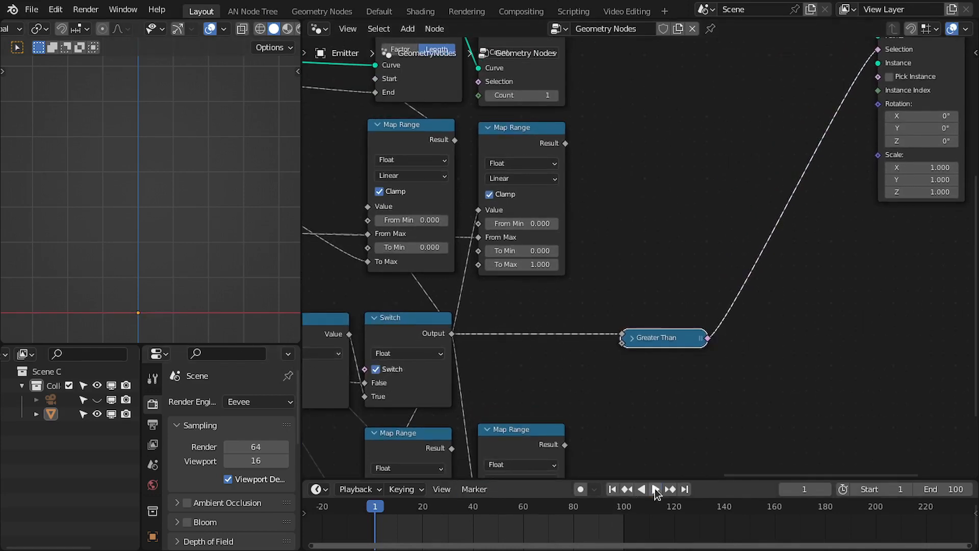
click(654, 490)
click(655, 490)
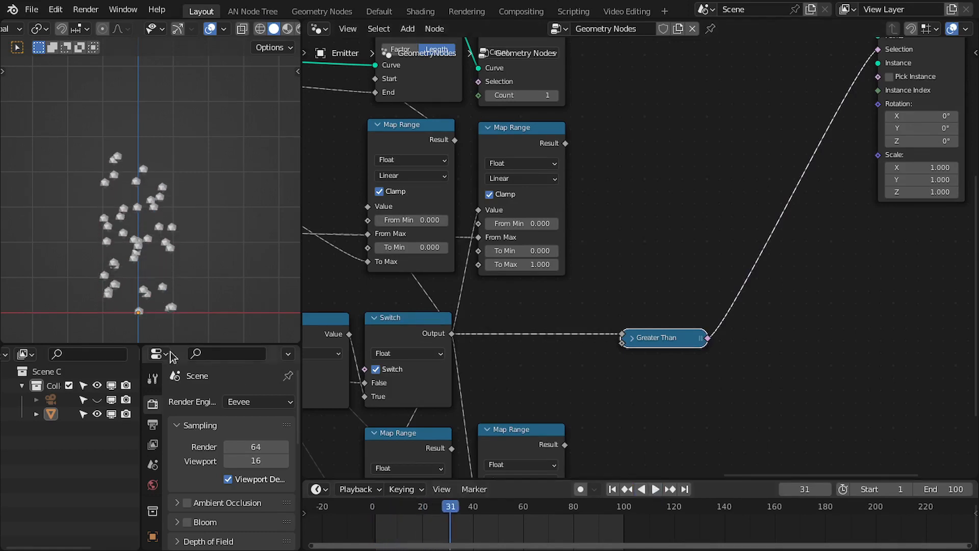
middle_drag(635, 337, 678, 257)
scroll(678, 257, up, 3)
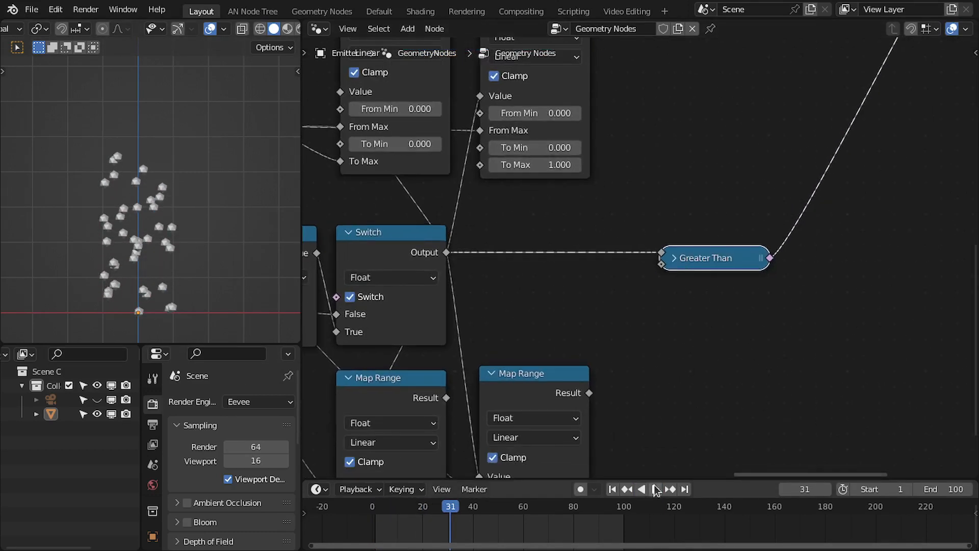
drag(469, 526, 508, 534)
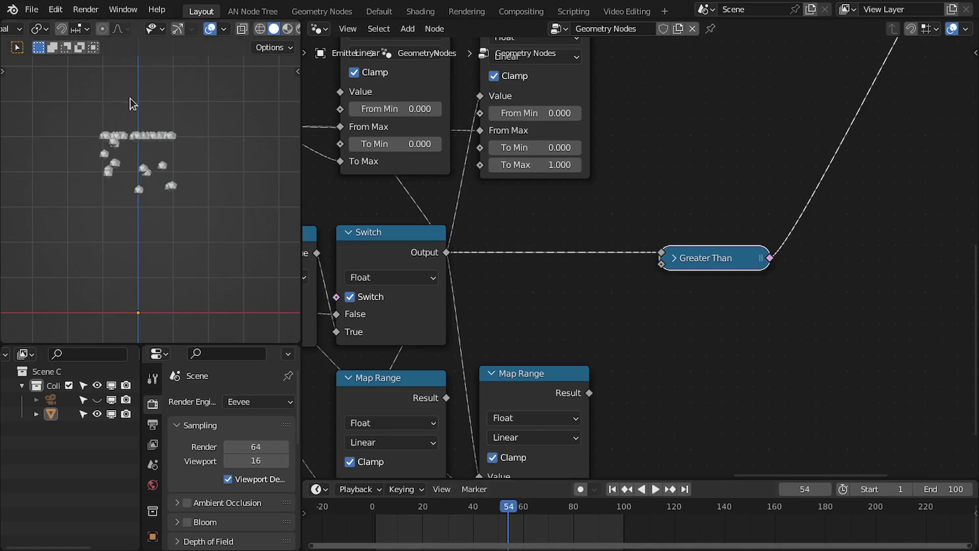
middle_drag(653, 276, 694, 277)
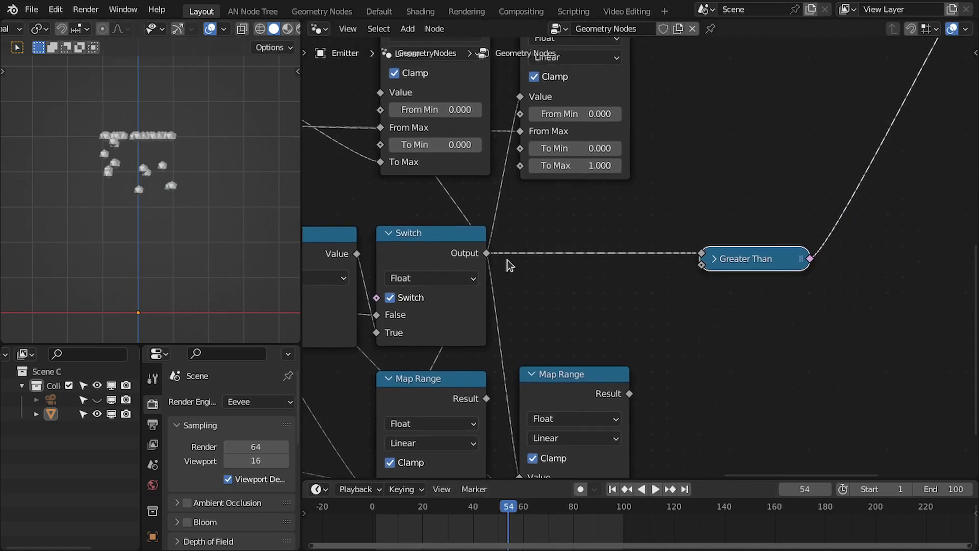
scroll(653, 264, up, 1)
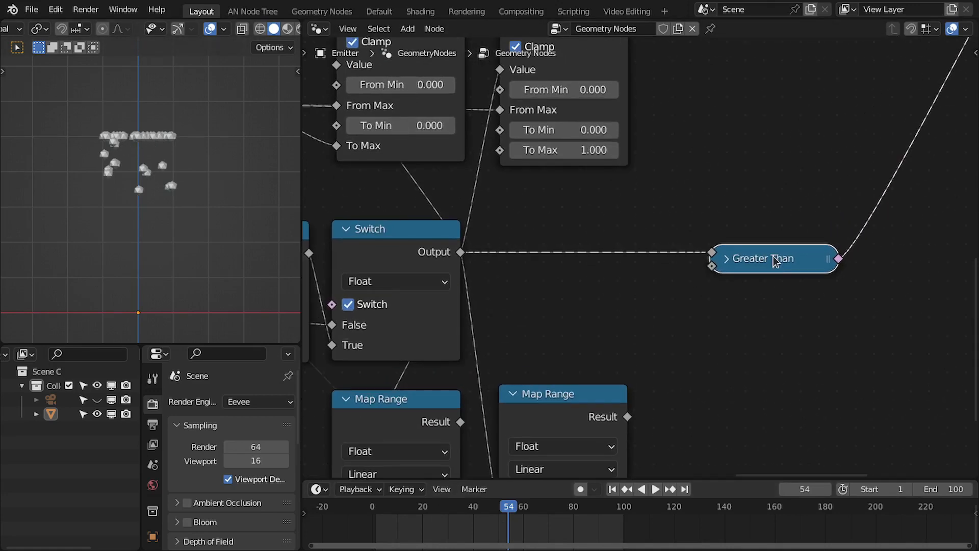
Duplicate the Greater Than node, expand the copy, and connect the Switch output to its A input.
key(shift+d)
click(771, 319)
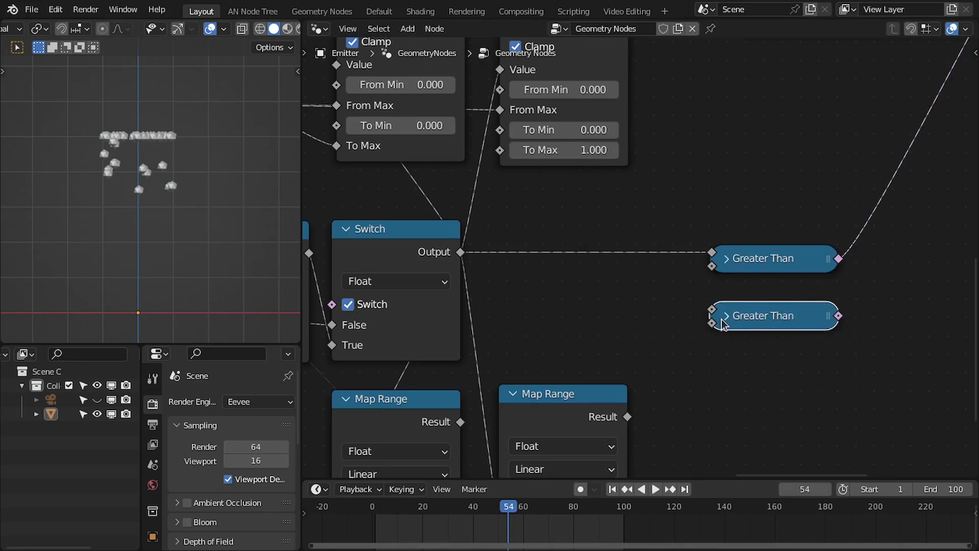
key(h)
middle_drag(763, 380, 761, 314)
scroll(645, 296, down, 1)
middle_drag(489, 295, 664, 286)
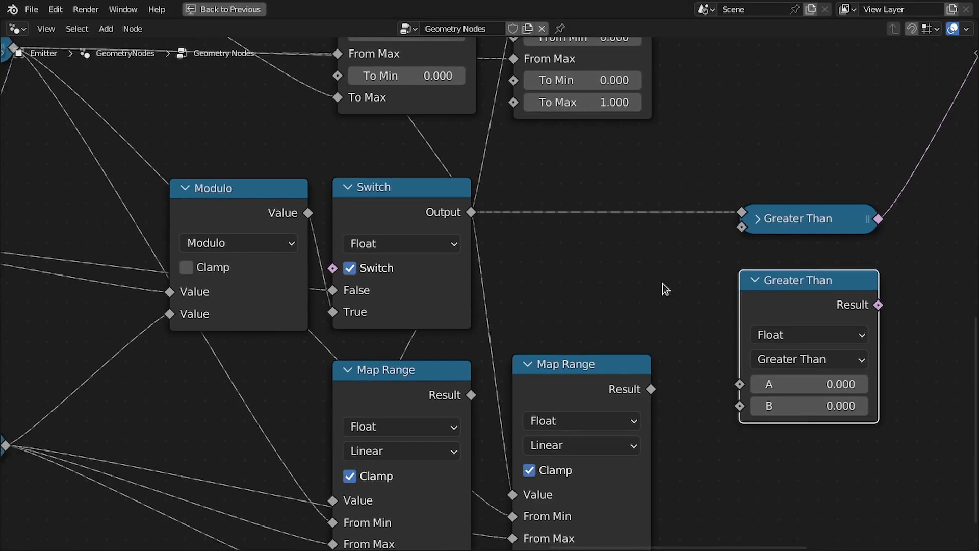
scroll(664, 287, down, 1)
drag(758, 287, 760, 267)
scroll(714, 279, down, 2)
middle_drag(564, 290, 605, 303)
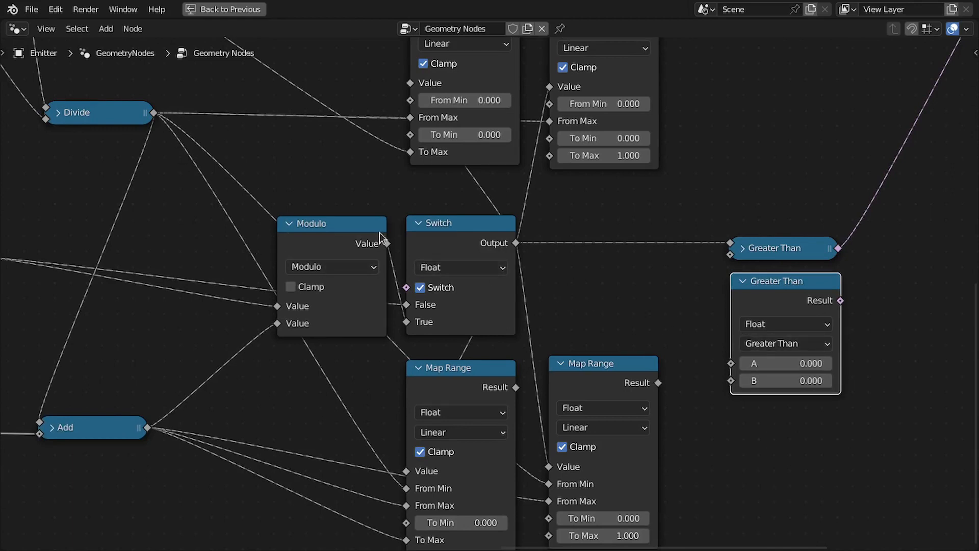
drag(709, 357, 730, 363)
middle_drag(763, 338, 792, 327)
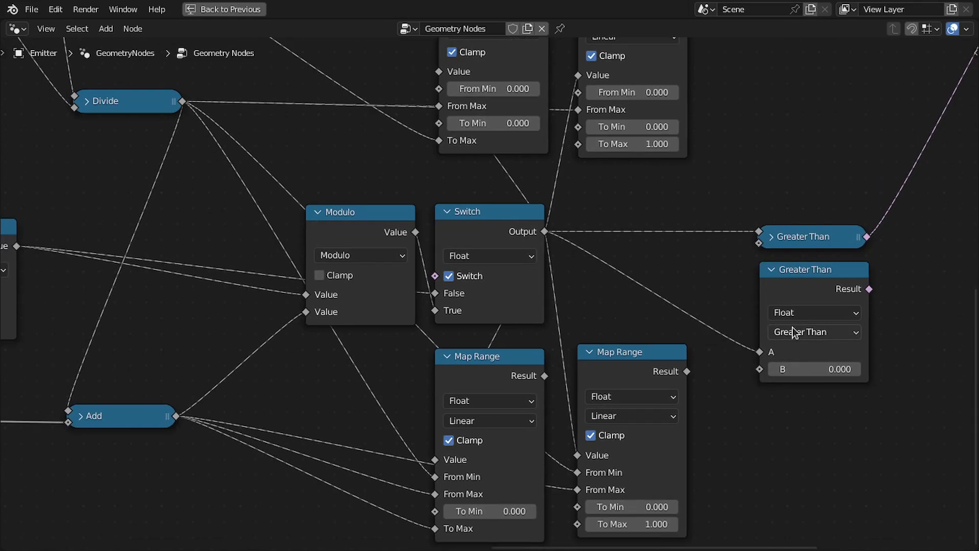
Set the copy's operation to Less Than or Equal and feed its B input from the Divide output.
click(792, 328)
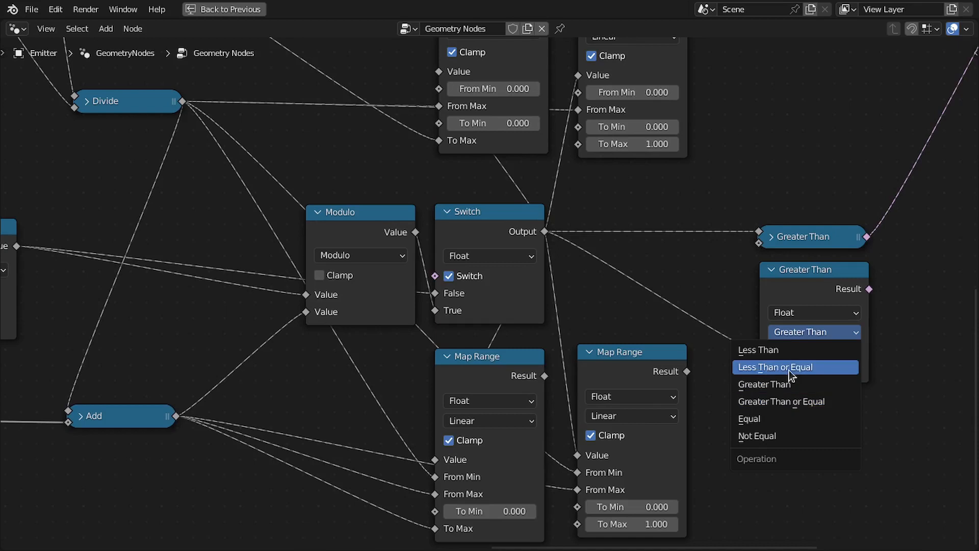
click(788, 368)
middle_drag(688, 306, 710, 311)
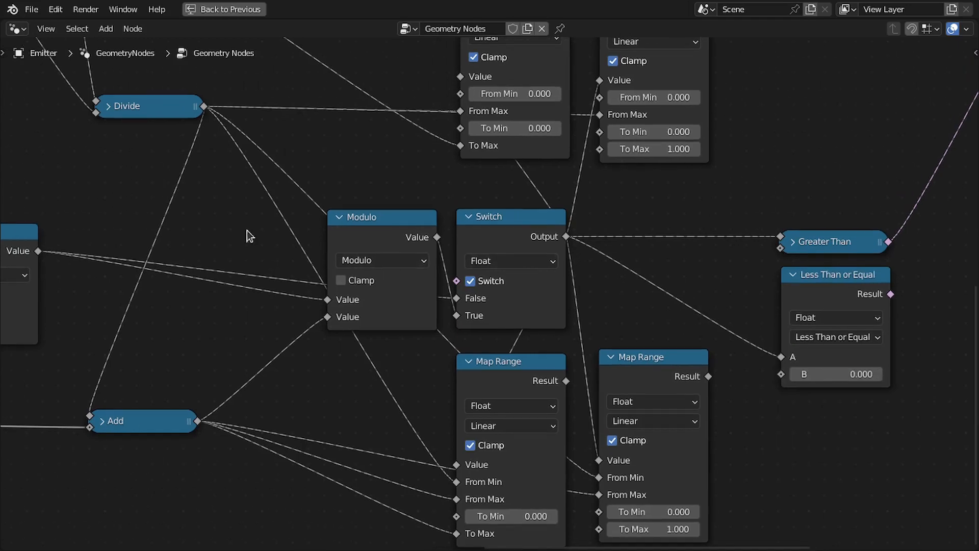
drag(506, 270, 785, 376)
middle_drag(830, 290, 597, 299)
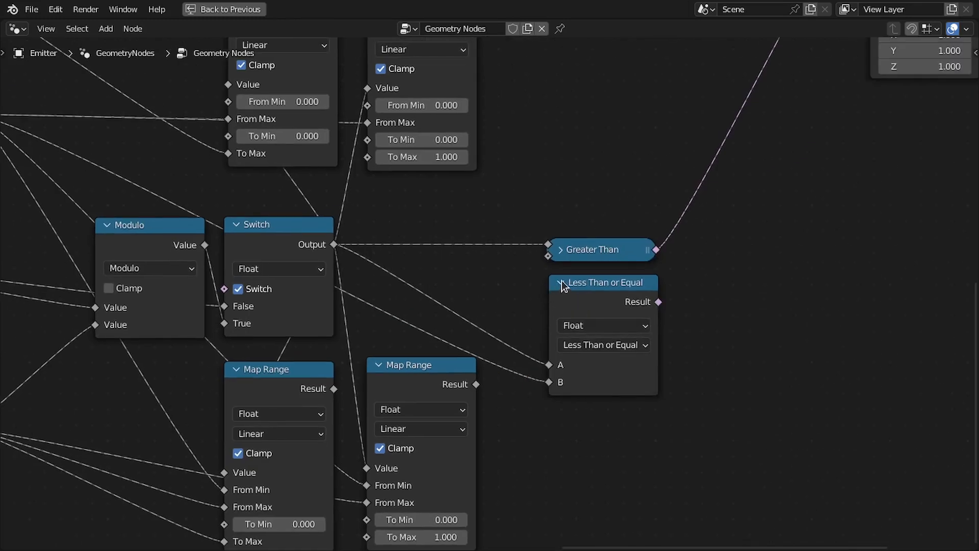
Collapse the Less Than or Equal node and route its result to the Instance on Points Selection input.
click(561, 282)
drag(607, 284, 607, 289)
key(ctrl+space)
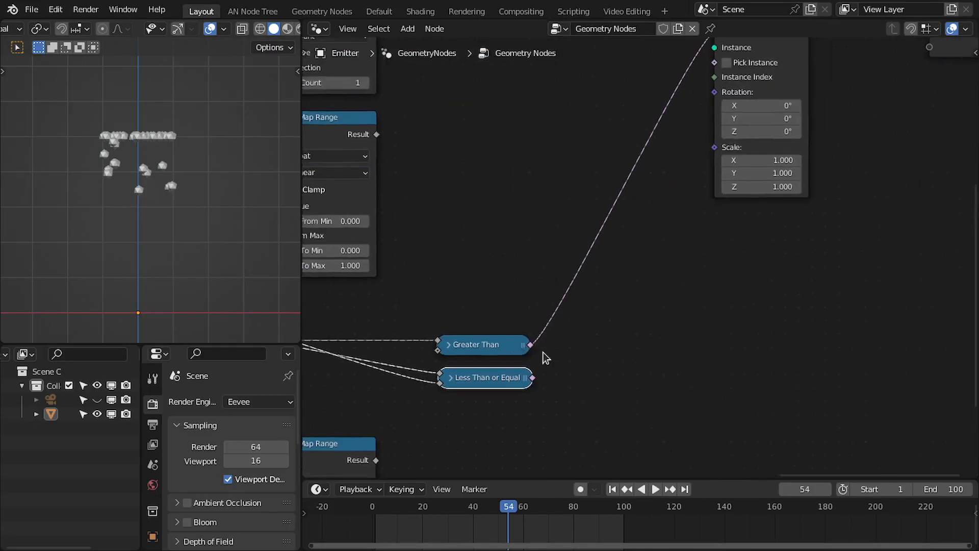
drag(716, 66, 716, 99)
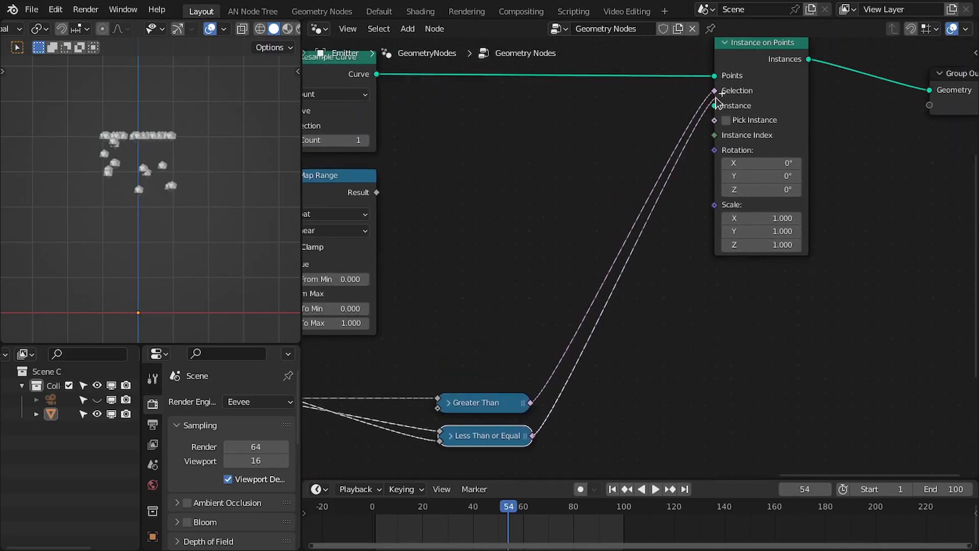
middle_drag(632, 253, 661, 202)
middle_drag(721, 87, 783, 114)
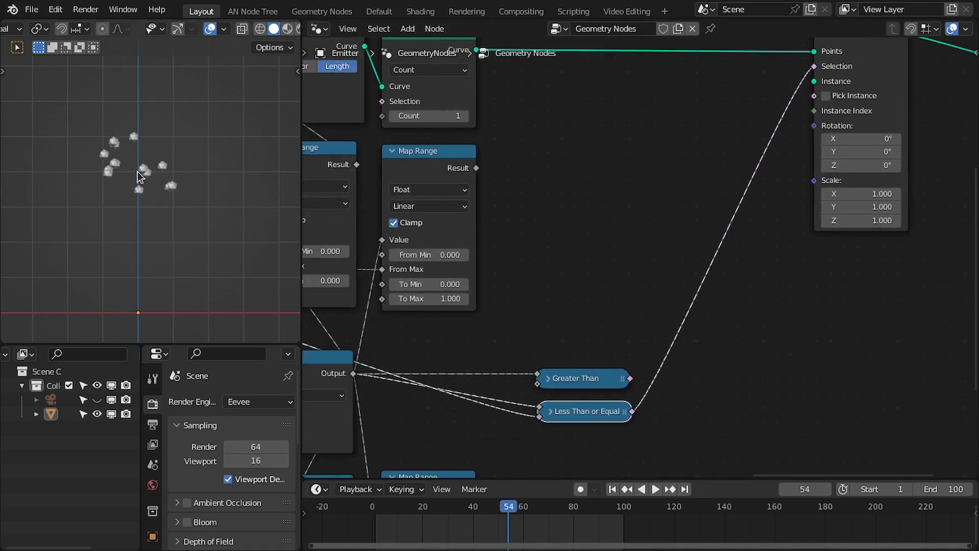
middle_drag(663, 344, 578, 214)
scroll(577, 215, up, 2)
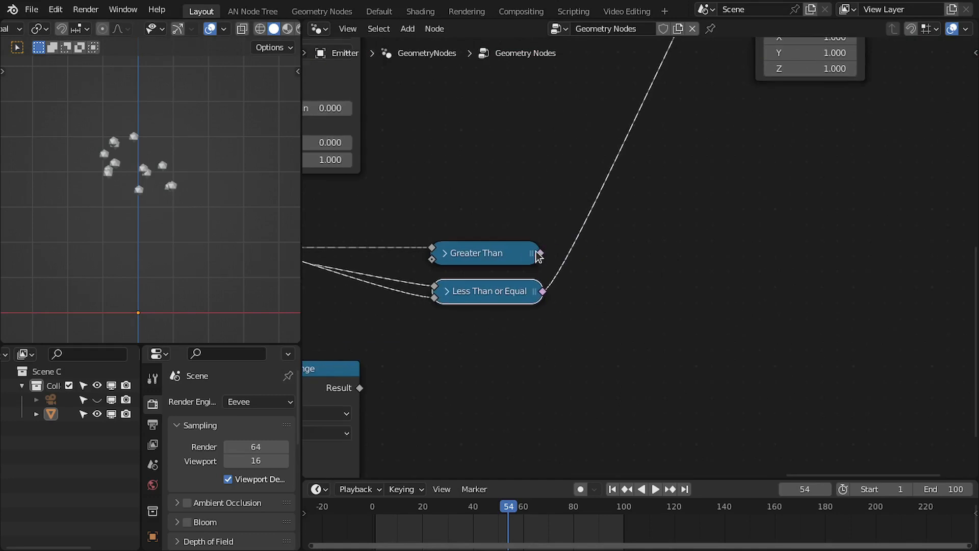
Combine the Greater Than and Less Than or Equal results in a new And Boolean Math node.
drag(539, 253, 610, 266)
text(and)
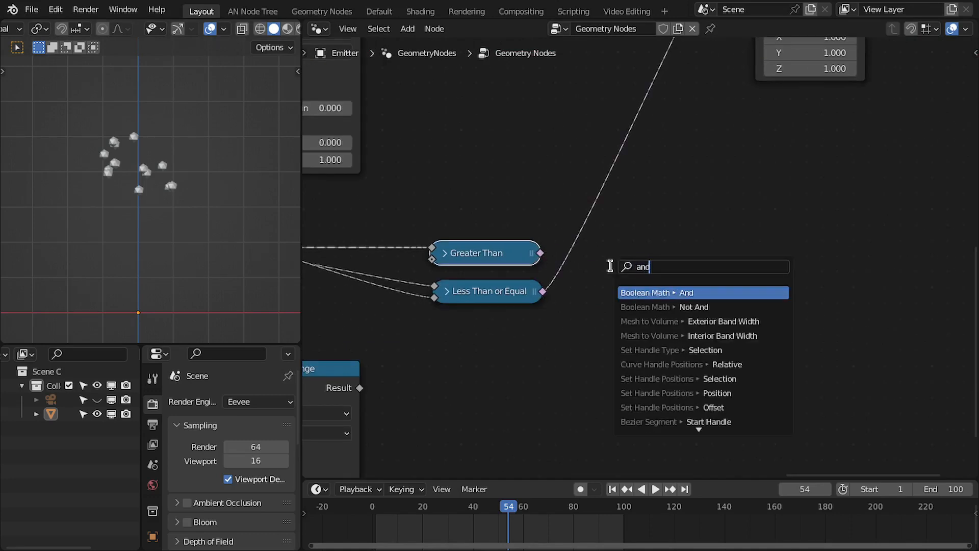
key(Return)
click(545, 278)
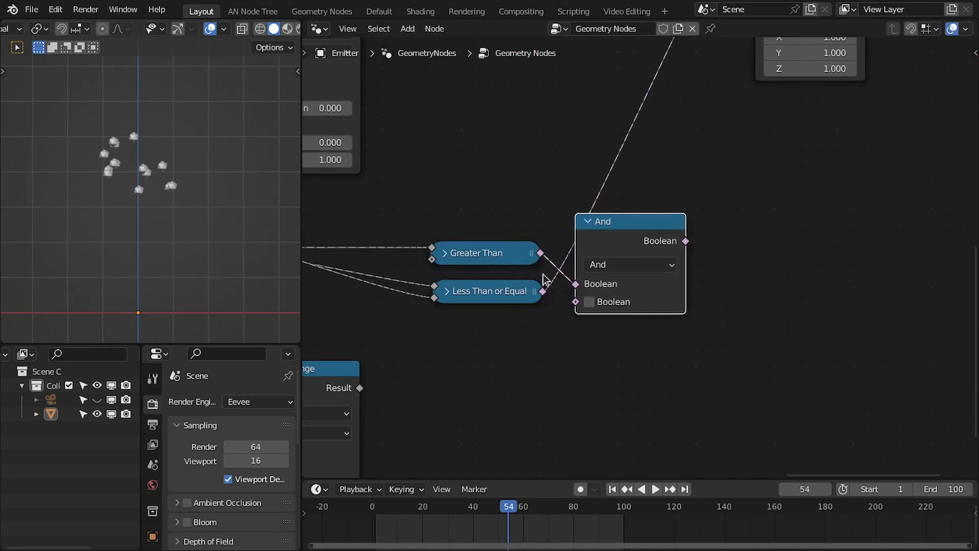
drag(543, 291, 576, 302)
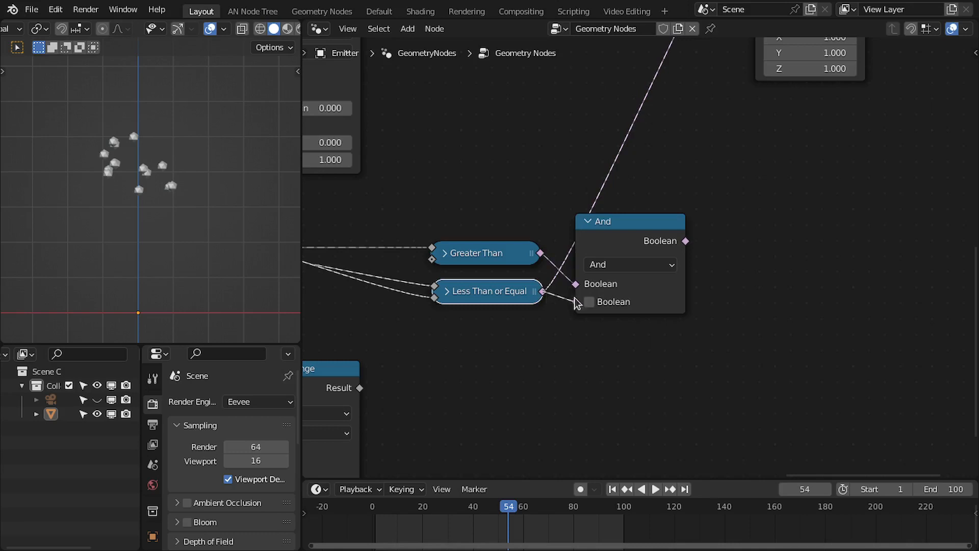
Collapse the And node and connect its result to the Instance on Points Selection input.
click(587, 222)
drag(622, 222, 598, 274)
scroll(678, 250, down, 2)
middle_drag(683, 249, 653, 350)
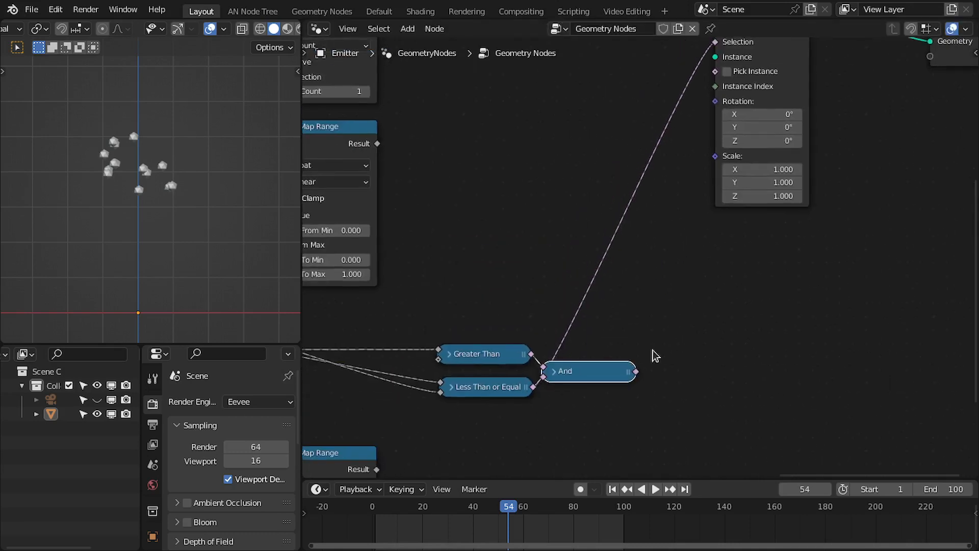
drag(712, 179, 718, 117)
middle_drag(616, 321, 730, 207)
Play and stop the animation to preview the combined selection.
key(space)
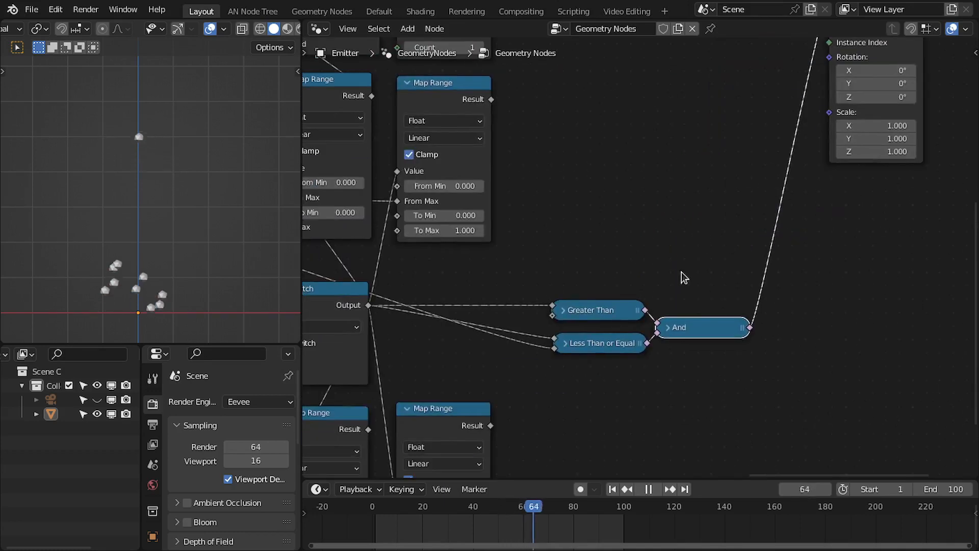
key(space)
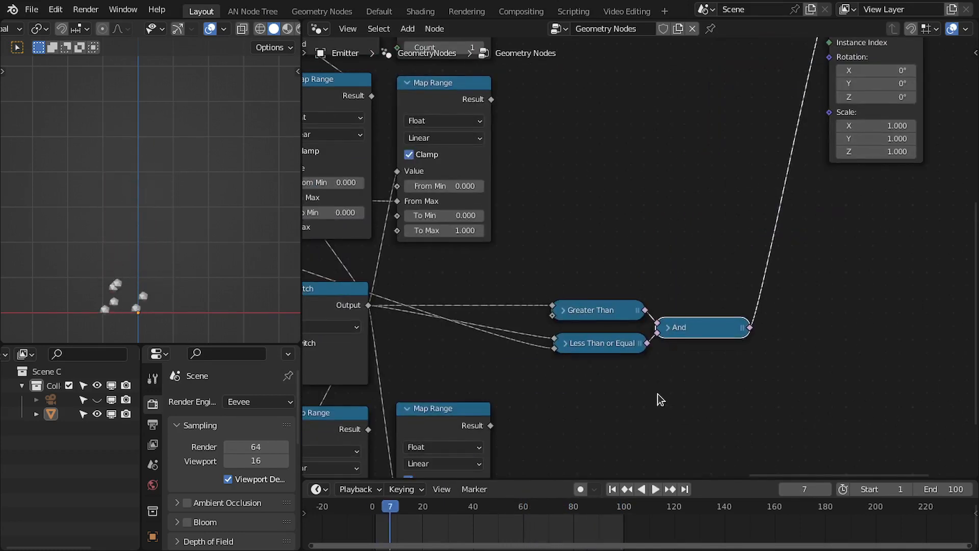
middle_drag(656, 393, 672, 302)
scroll(672, 303, up, 3)
mouse_move(725, 226)
mouse_down()
mouse_move(732, 203)
mouse_move(726, 223)
mouse_up()
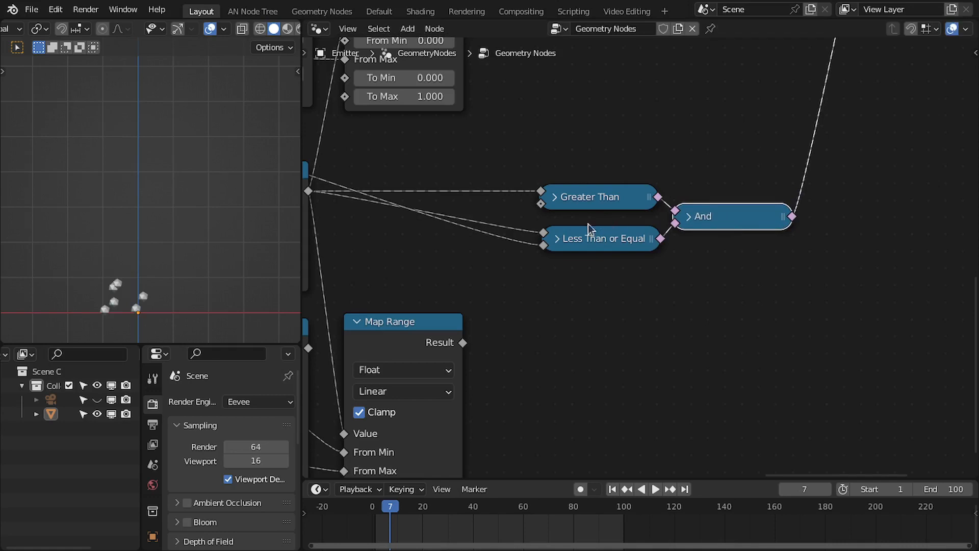
drag(584, 229, 584, 225)
Add a collapsed Not Boolean node fed by the Less Than or Equal output.
key(ctrl+space)
scroll(448, 388, up, 1)
middle_drag(336, 432, 490, 331)
scroll(497, 262, down, 3)
scroll(489, 332, up, 1)
drag(590, 205, 633, 240)
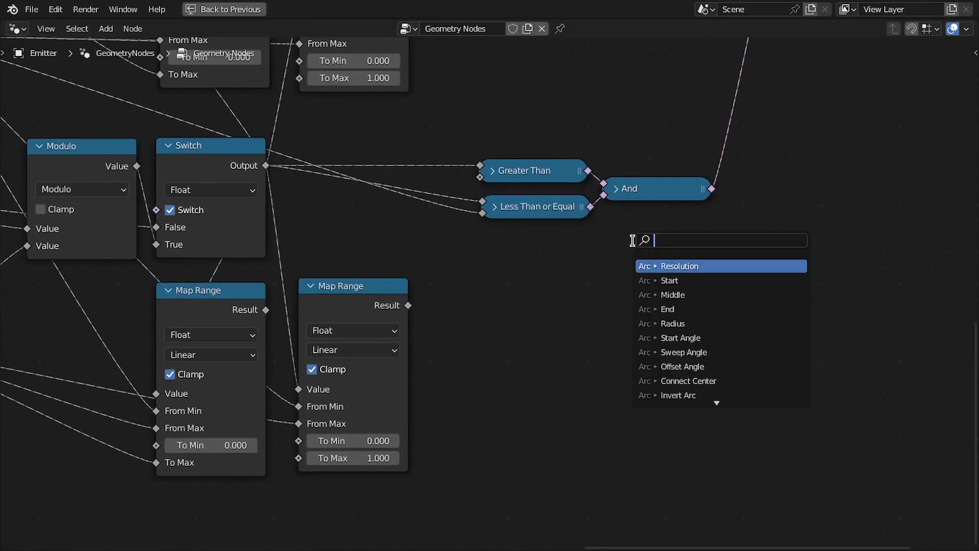
text(not)
key(Return)
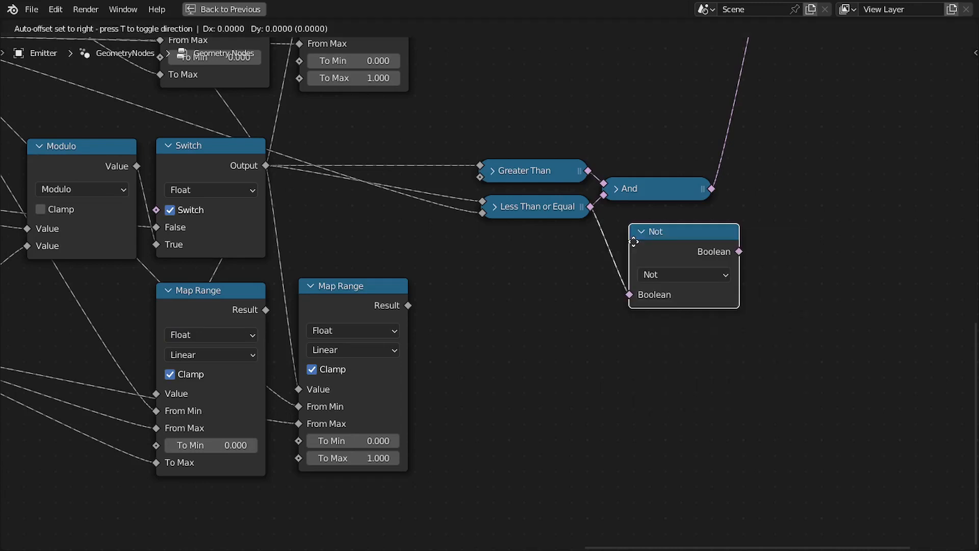
click(632, 221)
key(h)
drag(660, 221, 652, 236)
middle_drag(351, 367, 380, 368)
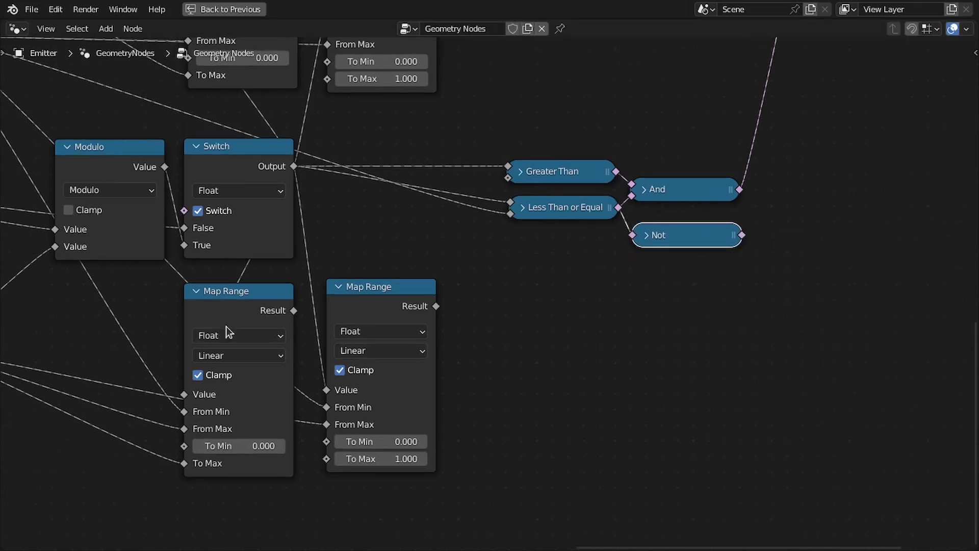
middle_drag(225, 326, 387, 316)
middle_drag(105, 362, 446, 352)
middle_drag(838, 327, 331, 334)
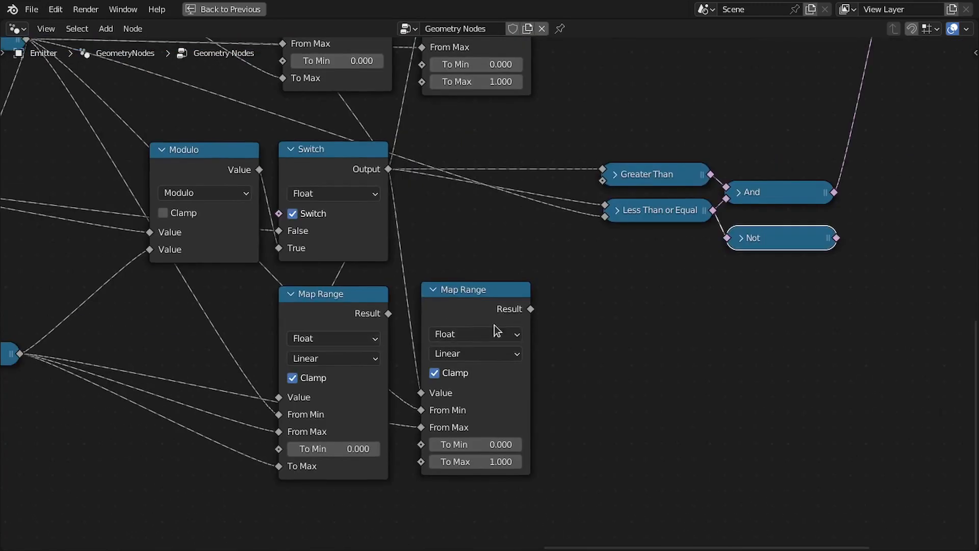
scroll(494, 325, up, 1)
middle_drag(385, 296, 346, 317)
click(644, 228)
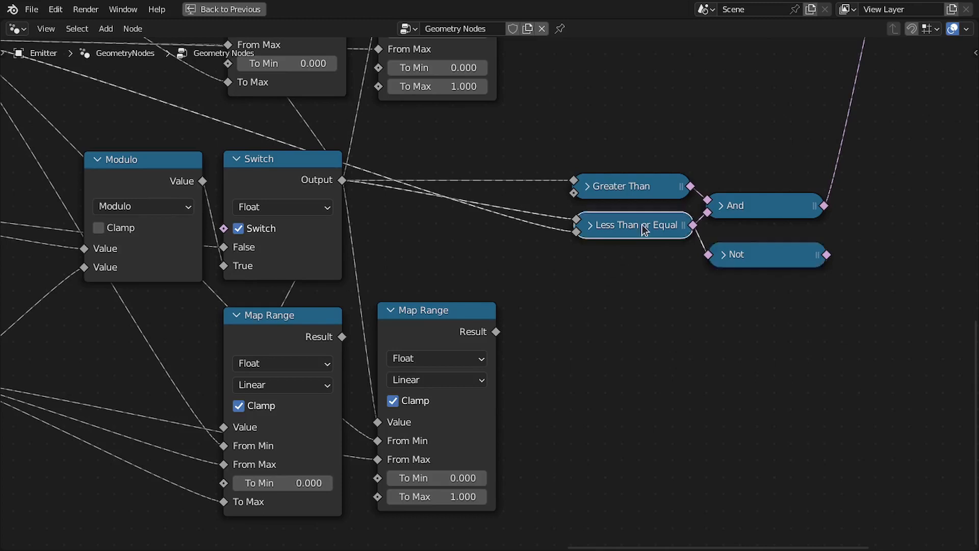
Duplicate the Less Than or Equal node and feed it from the Switch output and the second Map Range result.
key(shift+d)
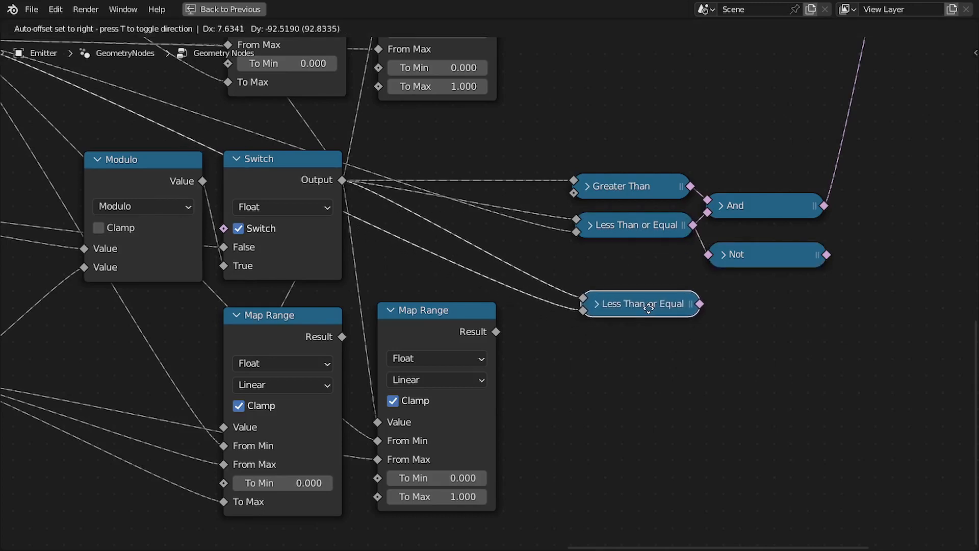
click(638, 314)
middle_drag(387, 328, 533, 322)
middle_drag(172, 320, 282, 318)
drag(201, 369, 832, 308)
middle_drag(897, 310, 510, 350)
scroll(510, 349, up, 1)
drag(508, 341, 509, 348)
middle_drag(618, 346, 497, 385)
click(514, 271)
Duplicate the And node and connect the Not output and the new Less Than or Equal result into it.
key(shift+d)
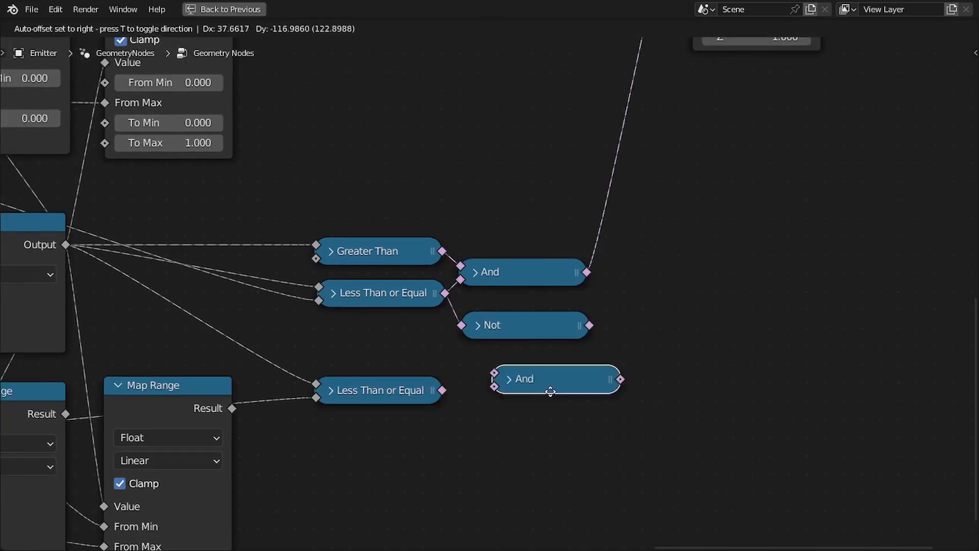
click(521, 366)
drag(588, 326, 467, 361)
drag(442, 390, 467, 374)
drag(373, 389, 376, 369)
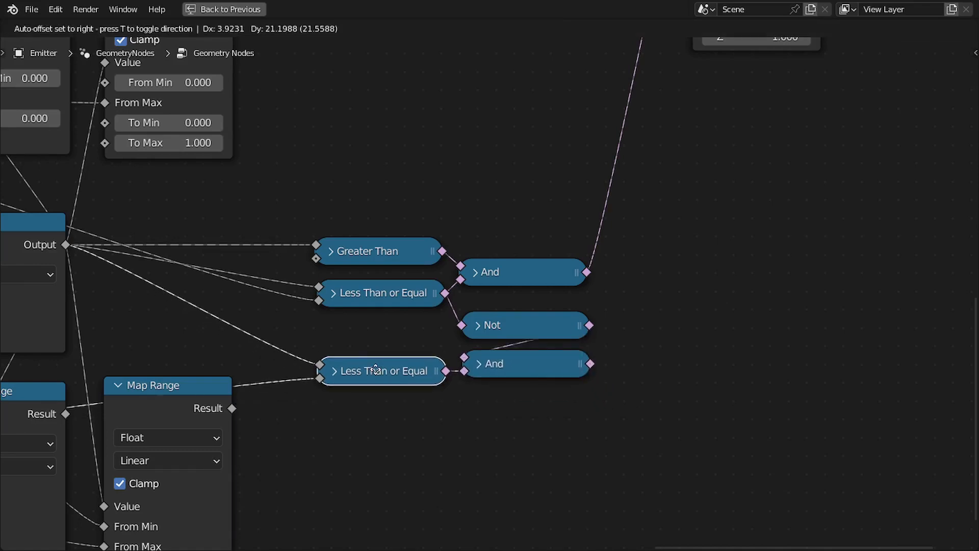
Duplicate the Ico Sphere and its Instance on Points node while keeping their input links.
scroll(536, 310, down, 3)
middle_drag(608, 236, 521, 374)
key(ctrl+space)
scroll(586, 377, down, 1)
middle_drag(624, 364, 565, 255)
scroll(565, 255, up, 1)
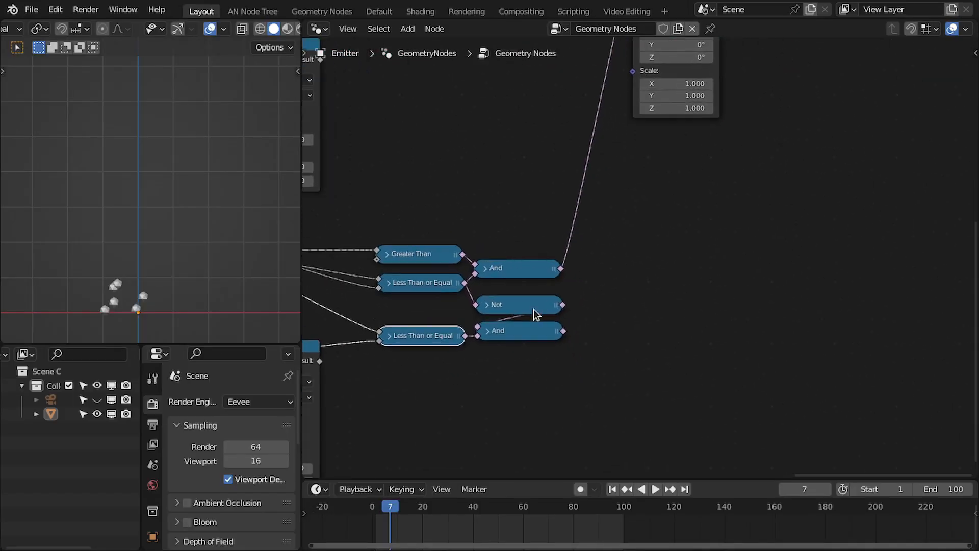
scroll(634, 207, down, 3)
middle_drag(633, 196, 598, 302)
drag(607, 120, 636, 156)
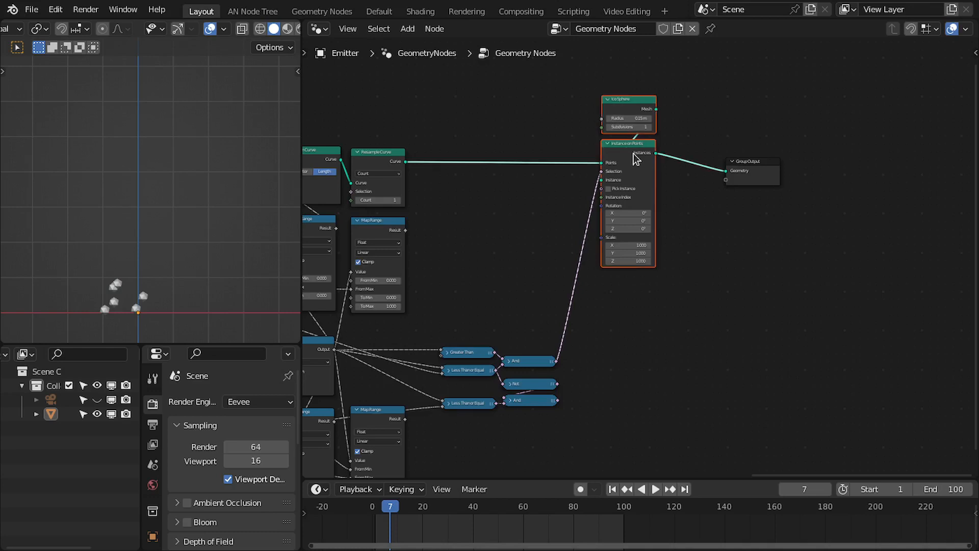
key(ctrl+shift+d)
click(637, 347)
scroll(652, 332, up, 2)
scroll(658, 359, up, 1)
click(643, 348)
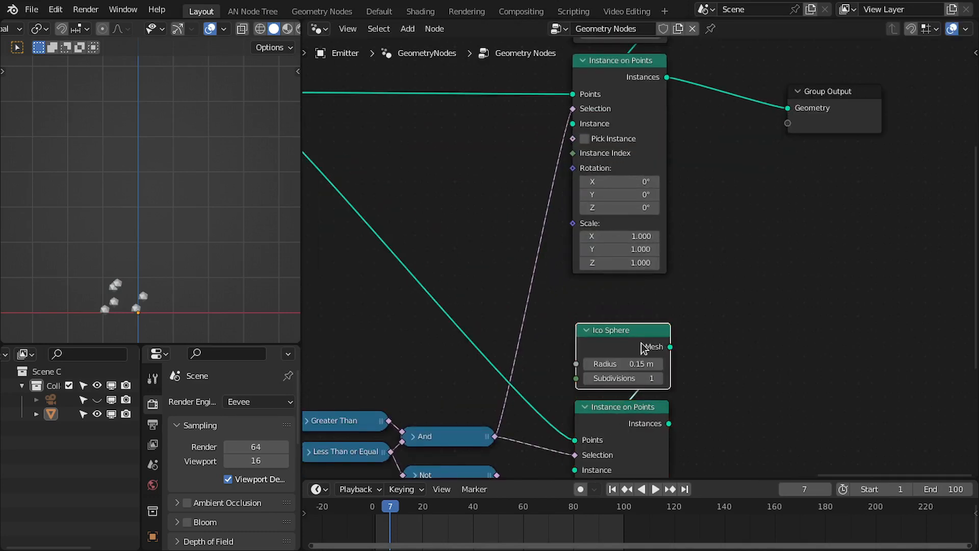
Delete the duplicated Ico Sphere and add a Cone node in its place.
middle_drag(683, 343, 666, 247)
key(x)
key(shift+a)
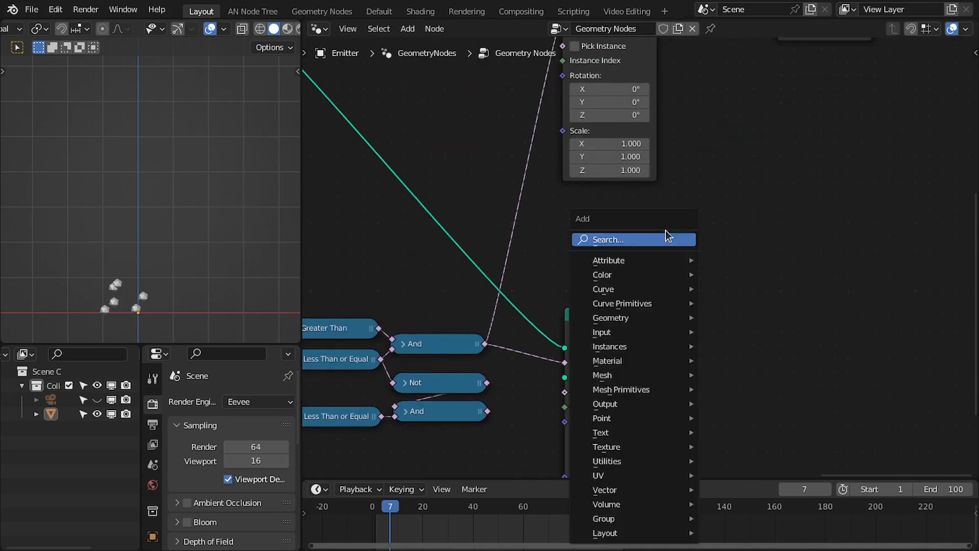
click(665, 236)
text(cone)
key(Return)
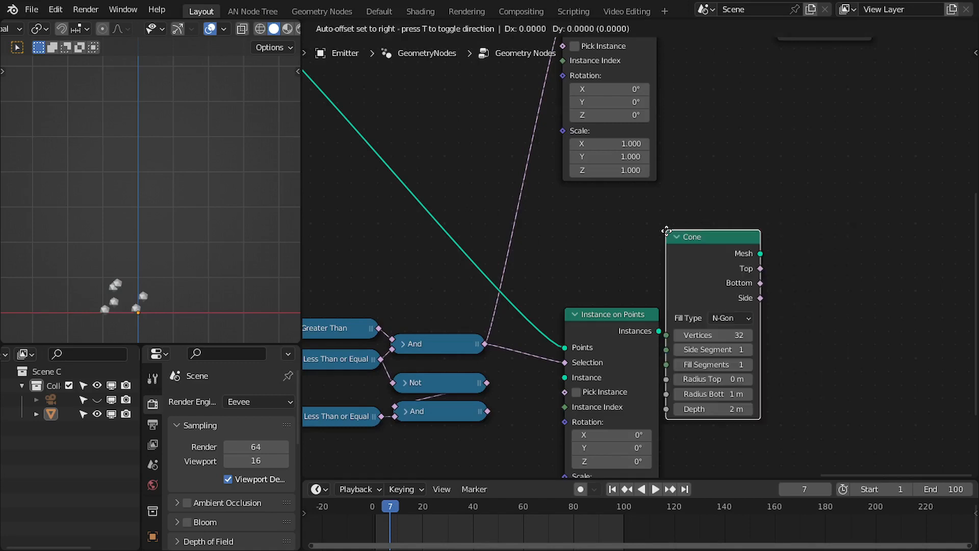
click(600, 286)
Feed the Cone into the duplicate Instance on Points and combine both instance outputs with a Join Geometry node.
scroll(646, 278, down, 3)
middle_drag(744, 148, 681, 225)
drag(736, 154, 827, 268)
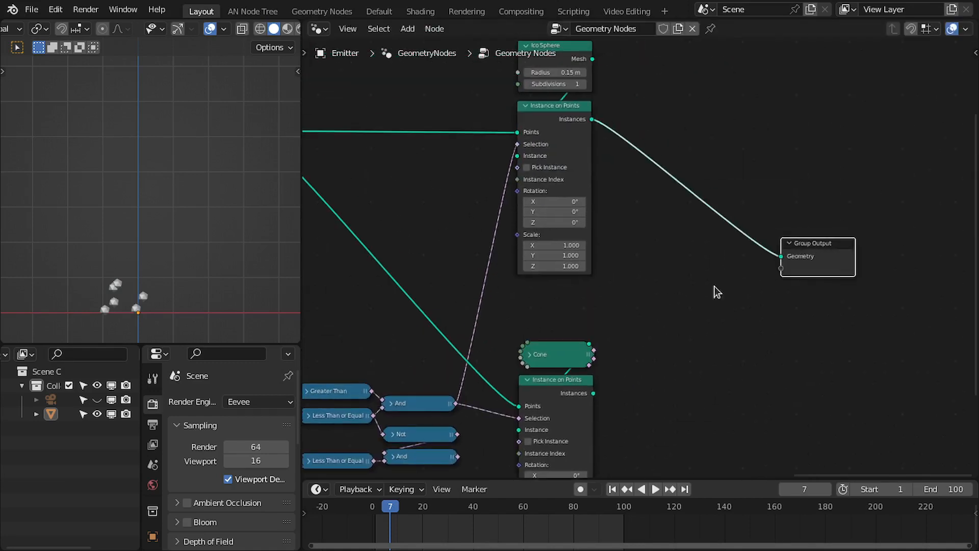
middle_drag(668, 288, 698, 215)
ctrl+shift+right_drag(575, 362, 610, 134)
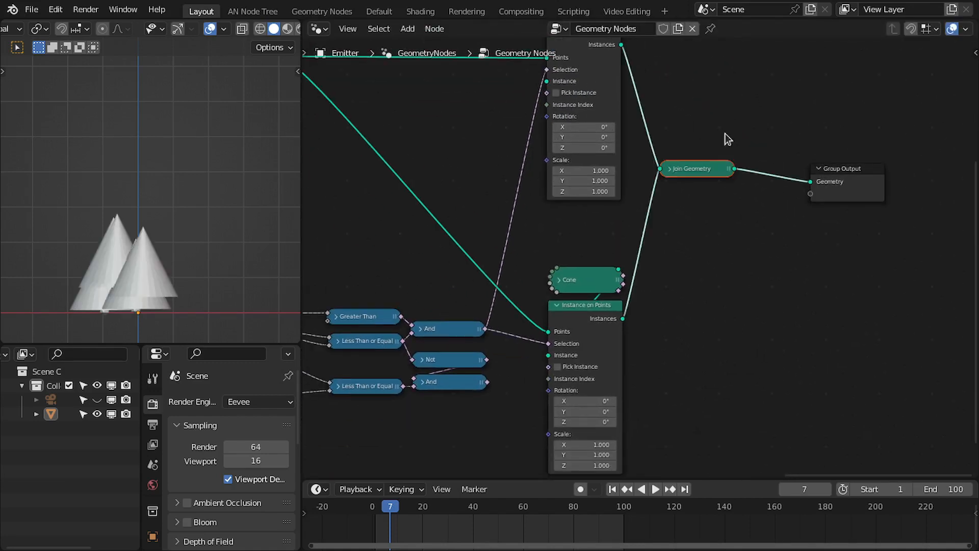
Connect the second And result to the Selection input of the cone's Instance on Points node.
drag(697, 173, 727, 240)
middle_drag(642, 319, 715, 256)
scroll(715, 256, up, 3)
middle_drag(666, 350, 714, 283)
scroll(714, 283, up, 2)
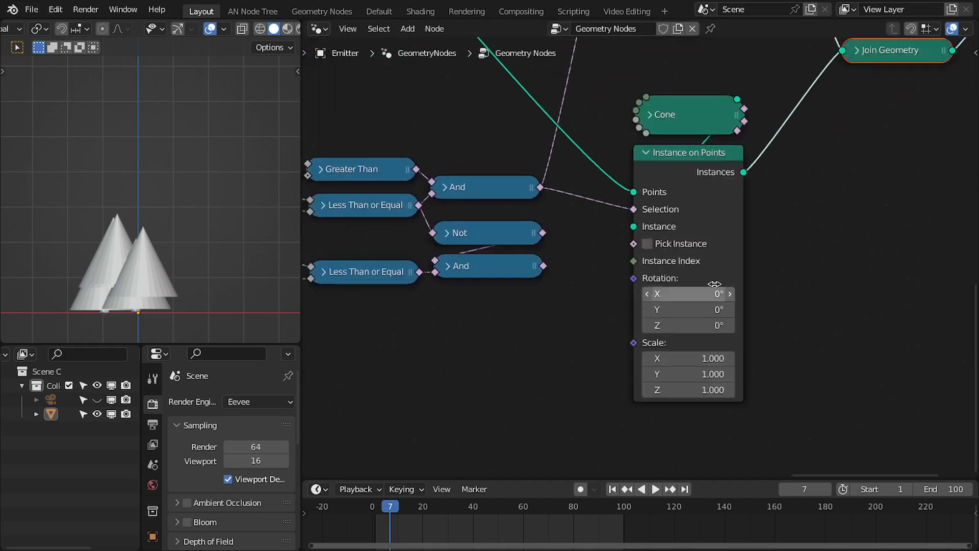
scroll(715, 283, up, 1)
middle_drag(772, 227, 818, 281)
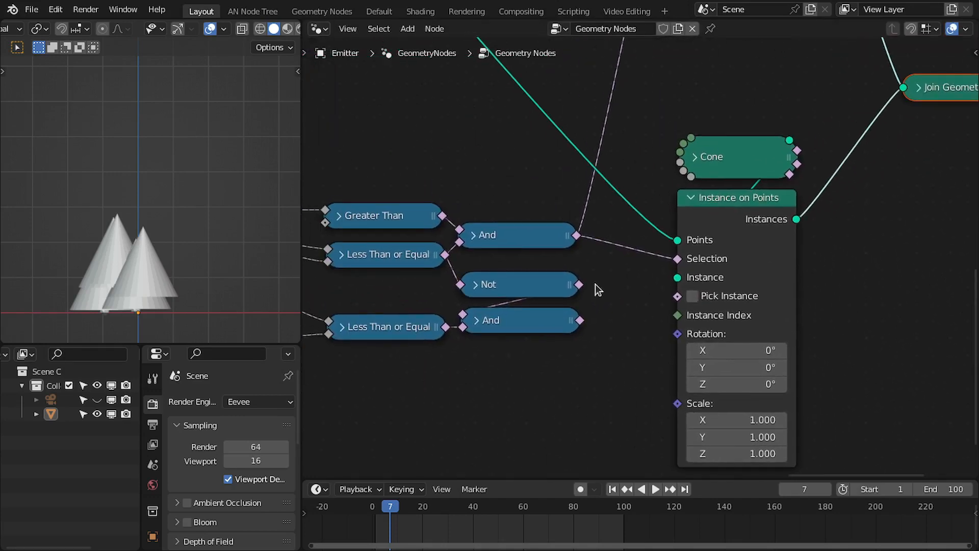
ctrl+right_drag(597, 229, 604, 285)
drag(580, 320, 677, 261)
middle_drag(720, 325, 704, 310)
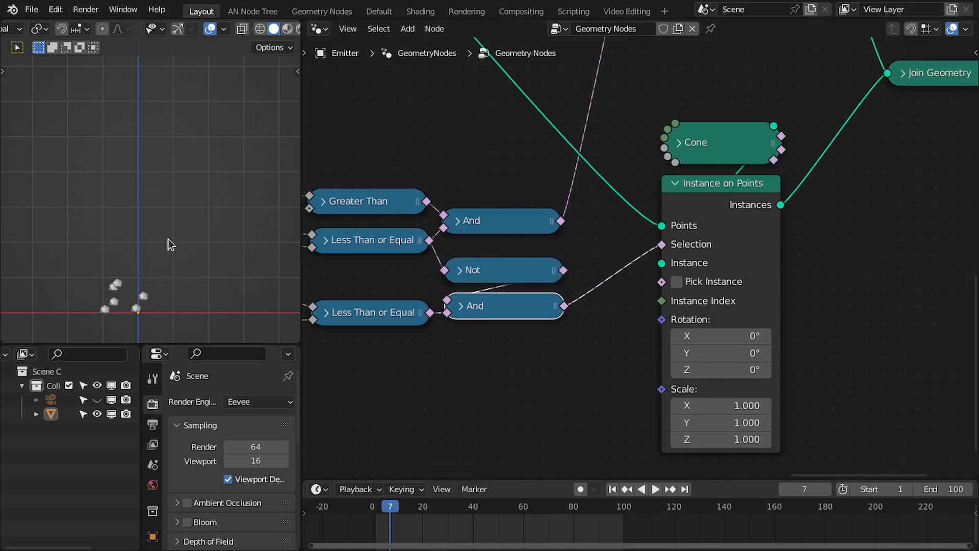
Set the cone instances' Scale to 0.25 on X, Y and Z.
middle_drag(661, 264, 659, 302)
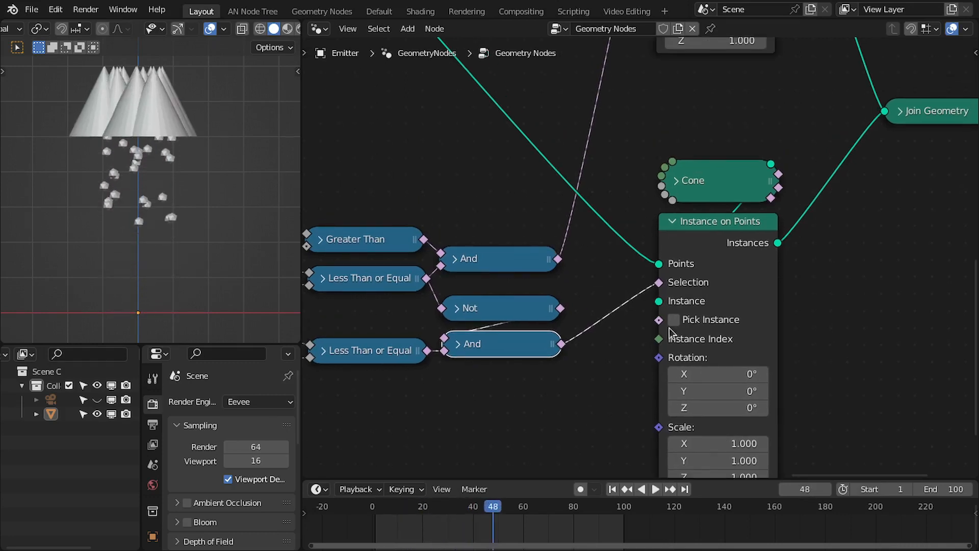
middle_drag(669, 328, 671, 239)
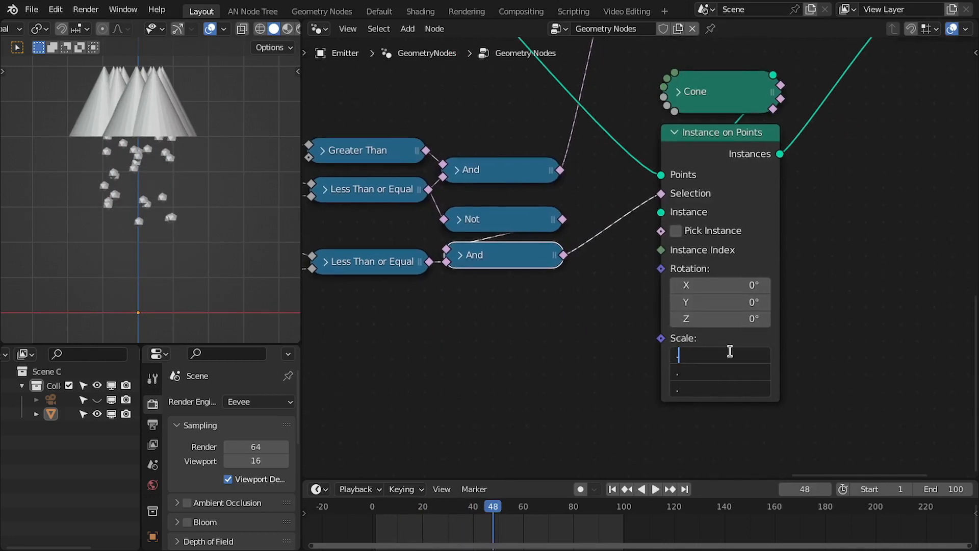
key(Return)
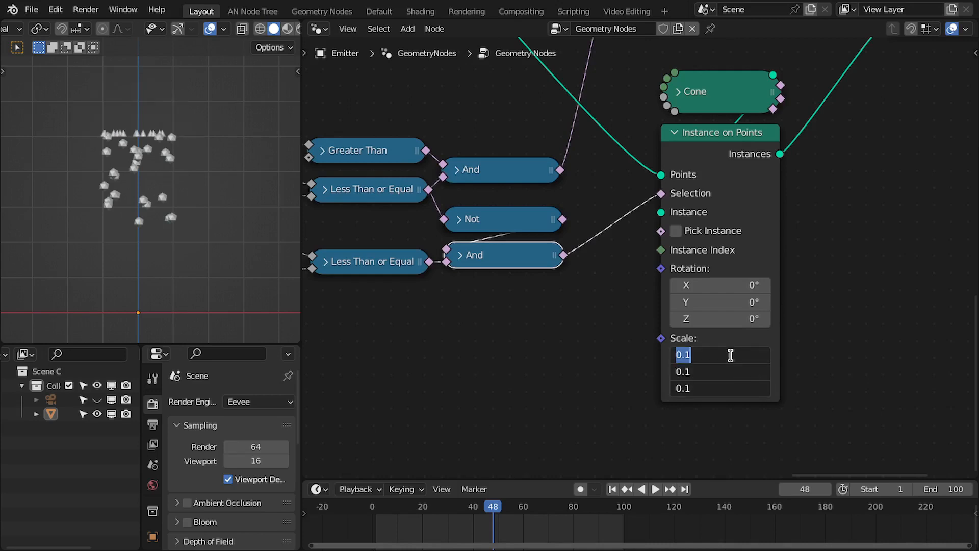
text(5)
key(Return)
Play and stop the animation to preview the cone instances.
key(space)
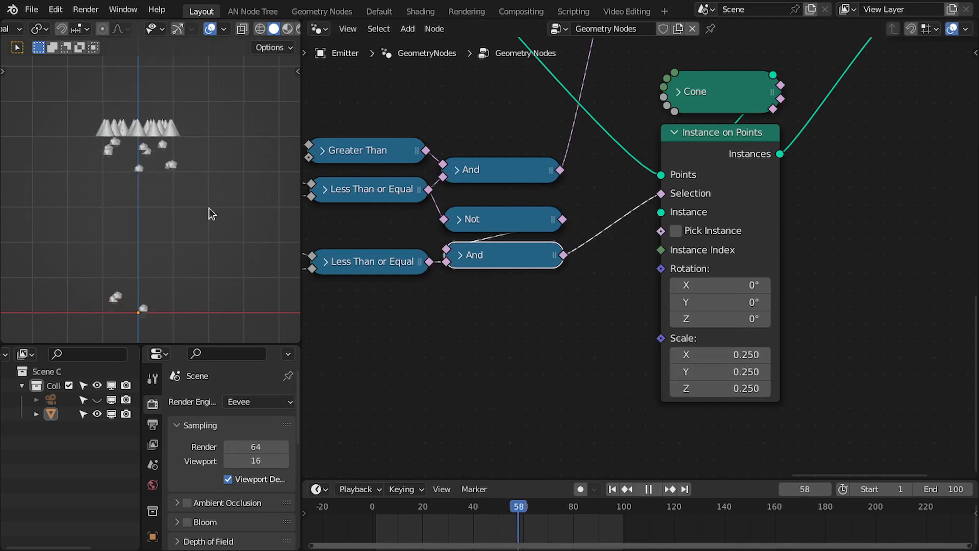
scroll(154, 185, down, 1)
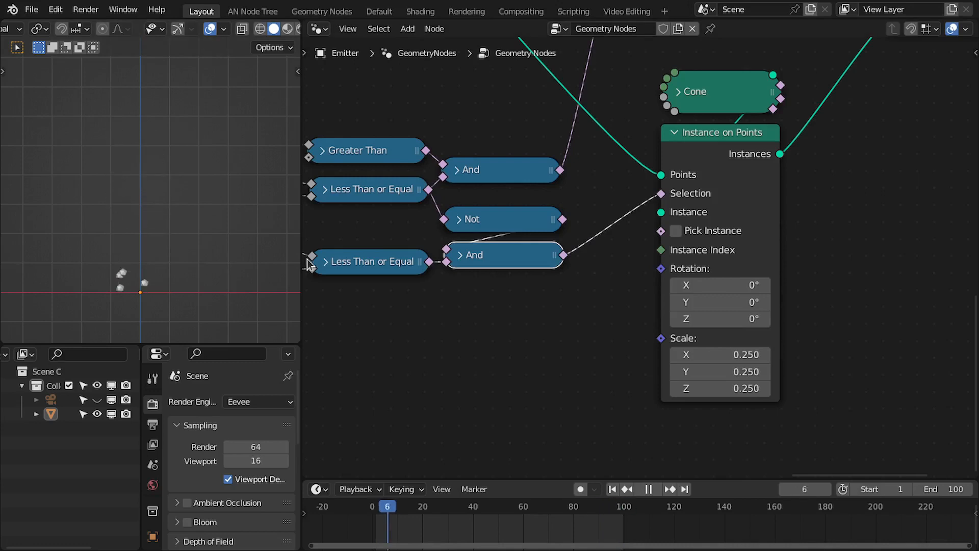
key(space)
Set the Value node feeding the Add node to 10 and replay the animation from the start.
middle_drag(312, 295, 765, 267)
scroll(329, 336, down, 1)
middle_drag(329, 337, 581, 322)
middle_drag(361, 327, 780, 330)
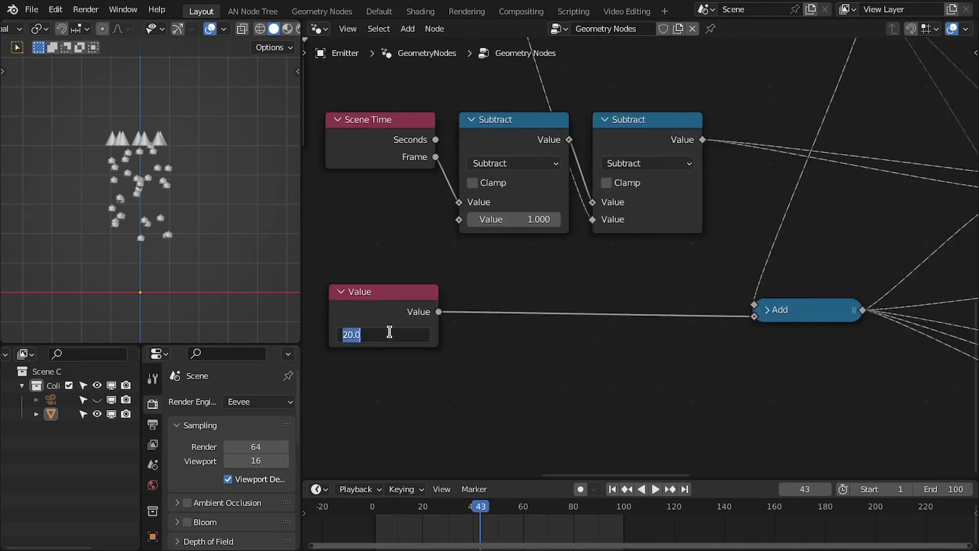
scroll(816, 263, down, 2)
middle_drag(966, 304, 374, 343)
scroll(564, 346, up, 1)
key(shift+Left)
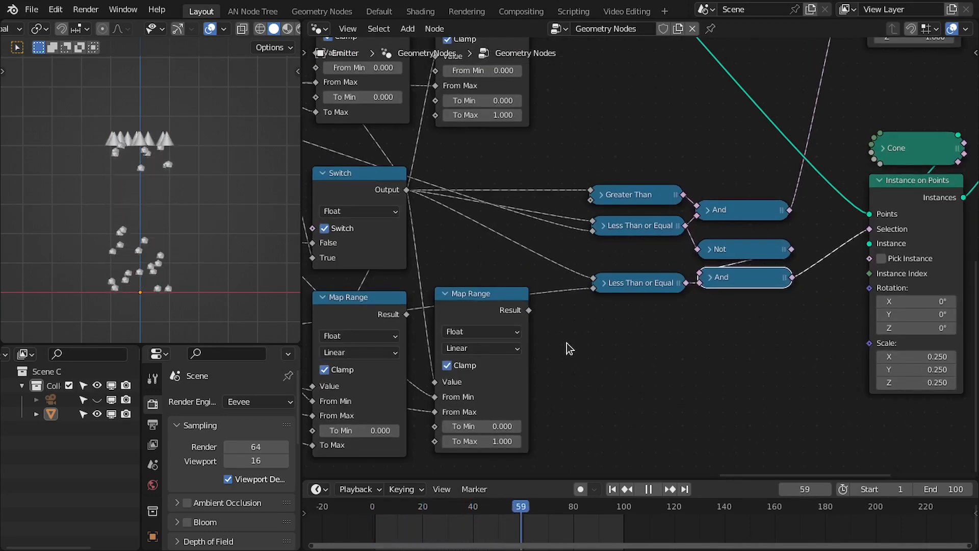
key(space)
Add a Map Range driven by the second Map Range result into the cone Scale, with To Max 0.25.
middle_drag(532, 342, 610, 309)
drag(606, 279, 807, 327)
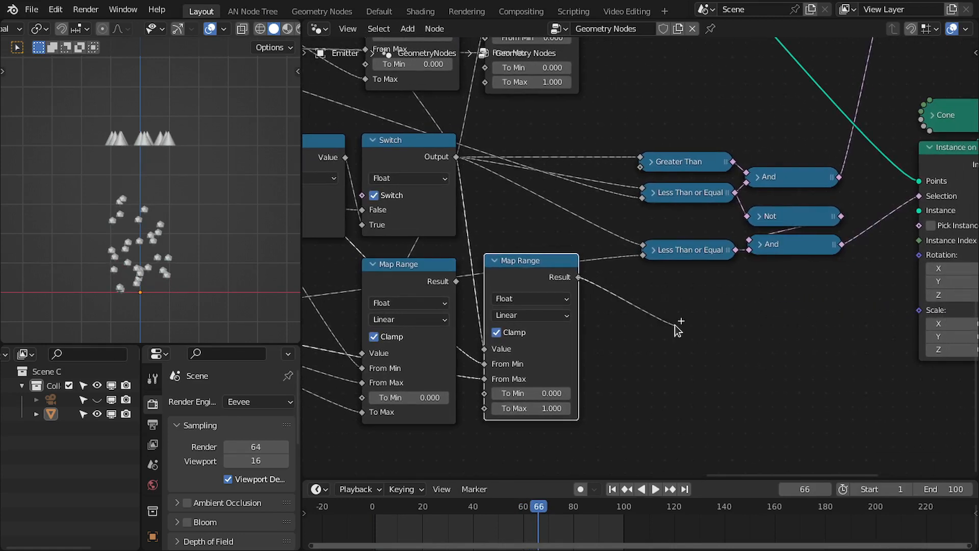
drag(674, 325, 675, 325)
text(map)
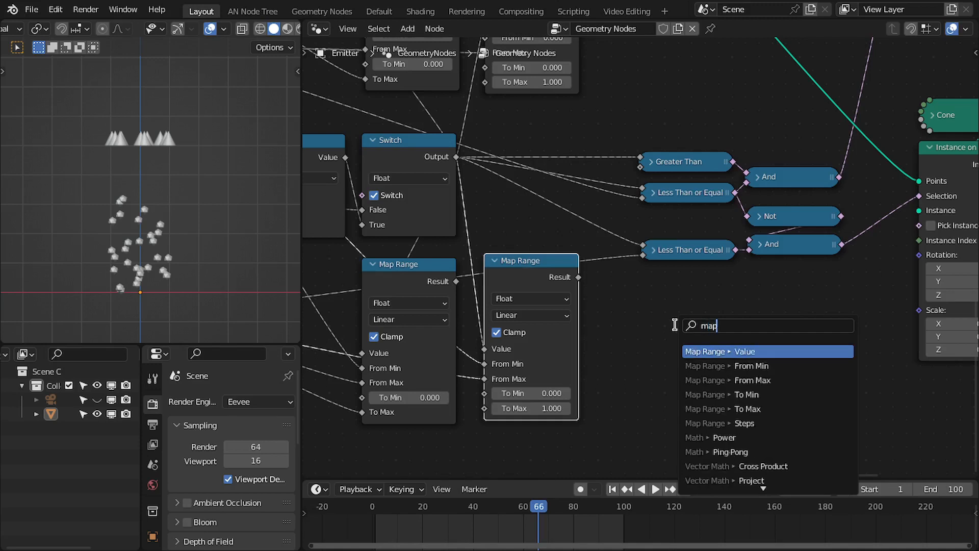
key(Return)
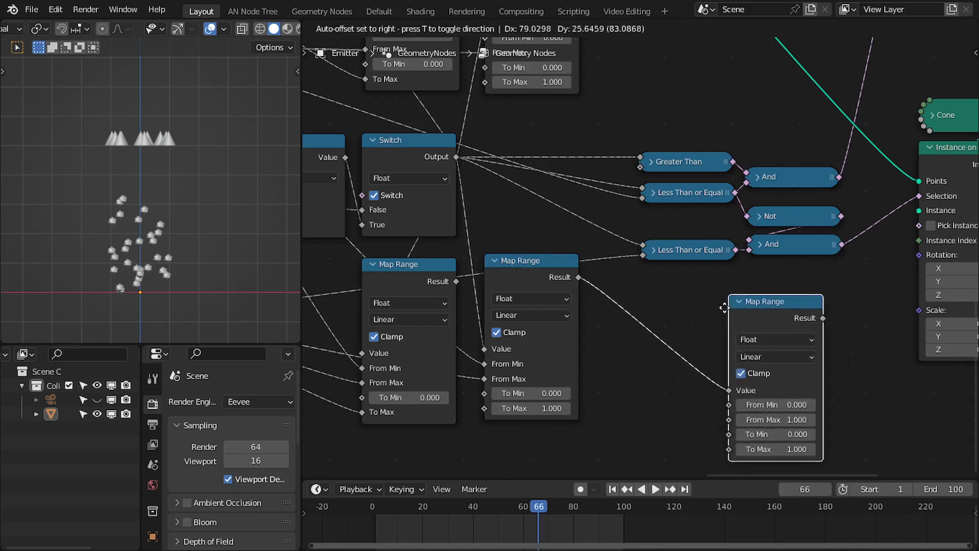
click(703, 298)
middle_drag(726, 351, 582, 289)
drag(770, 279, 775, 248)
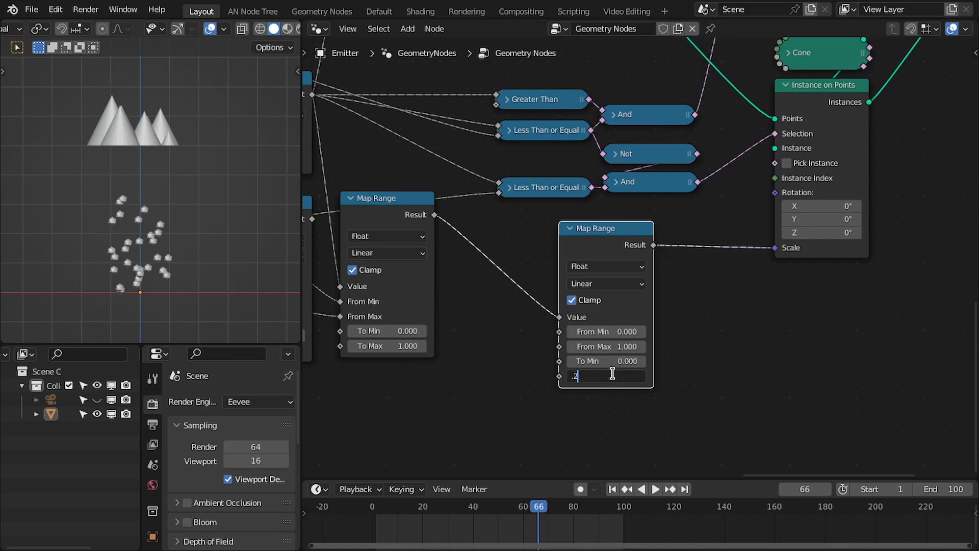
key(Return)
Play the animation to check the scaling cone explosions.
scroll(118, 183, up, 1)
key(space)
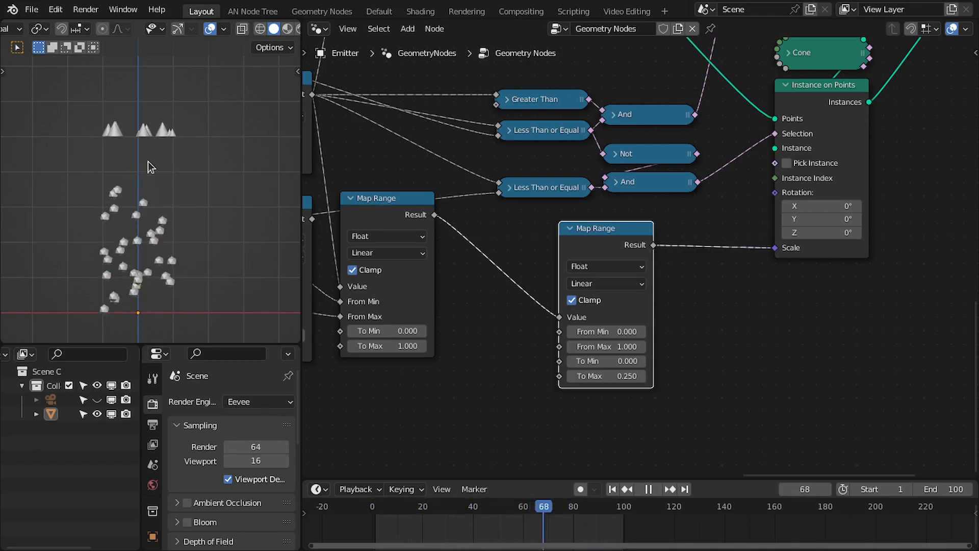
key(space)
scroll(513, 197, down, 4)
middle_drag(424, 219, 769, 227)
middle_drag(401, 277, 653, 281)
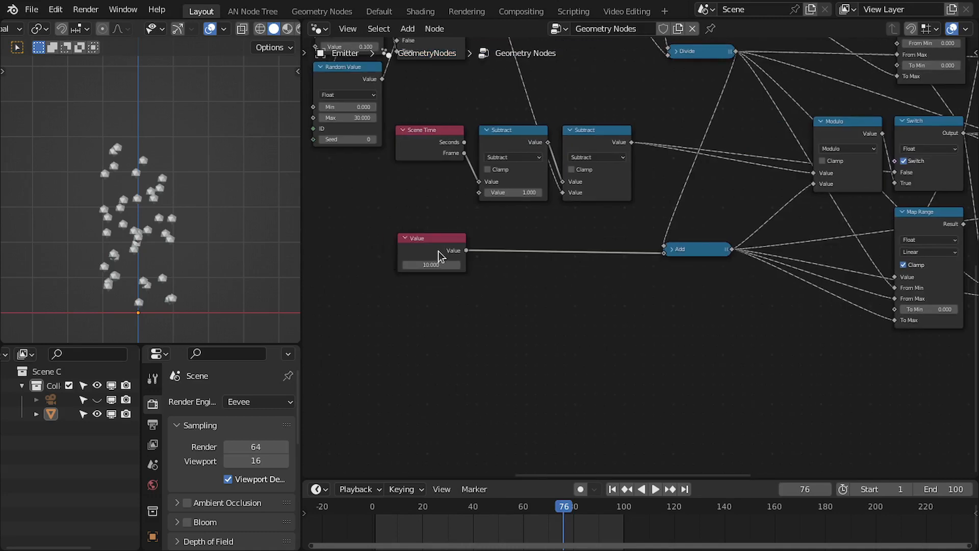
middle_drag(790, 265, 407, 278)
scroll(679, 279, up, 3)
key(space)
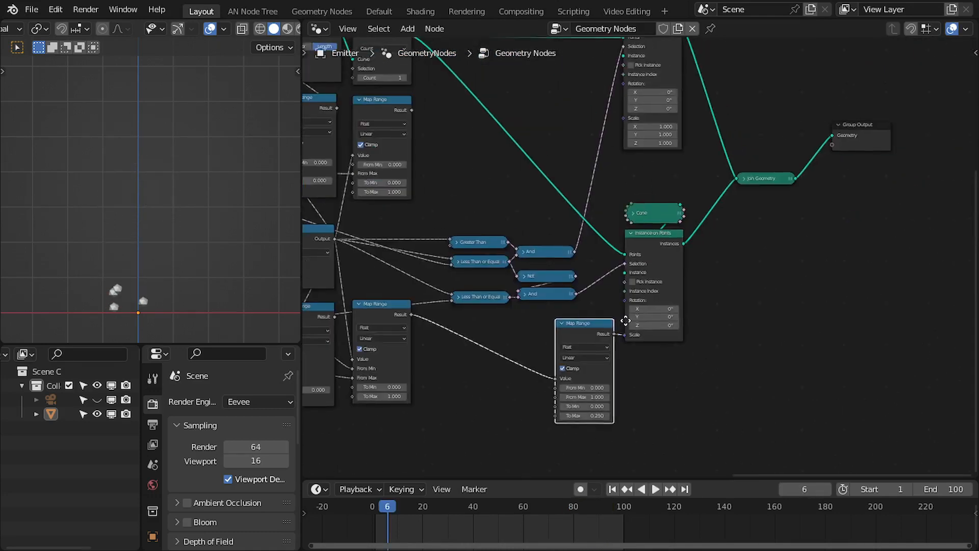
Select the timing, comparison and instancing logic nodes and group them into a new node group.
scroll(625, 321, down, 4)
middle_drag(570, 286, 882, 304)
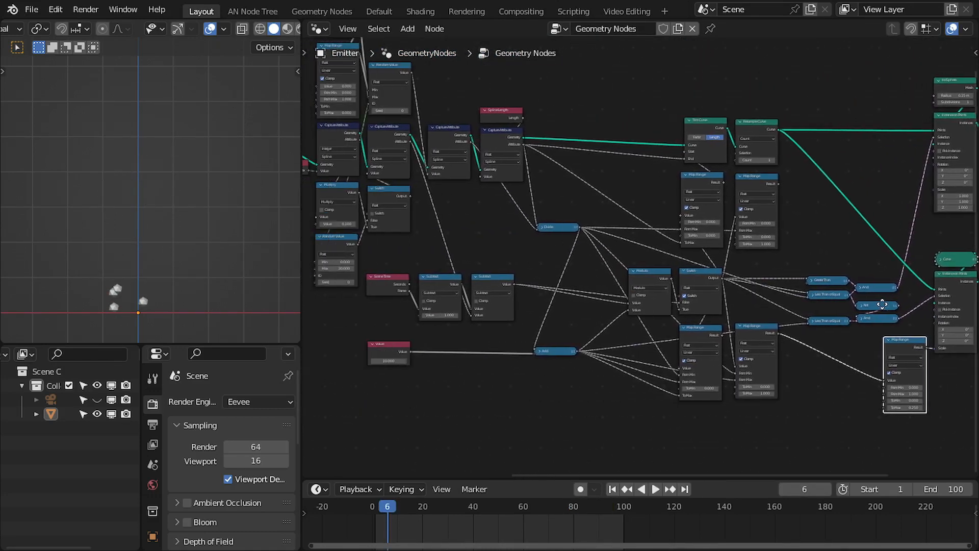
scroll(470, 312, up, 2)
middle_drag(398, 334, 517, 329)
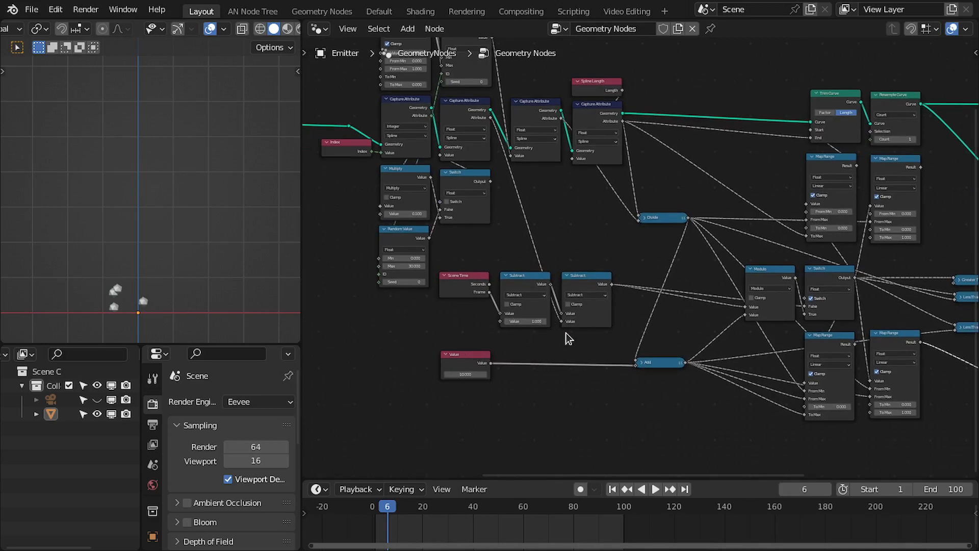
key(ctrl+space)
scroll(562, 332, down, 4)
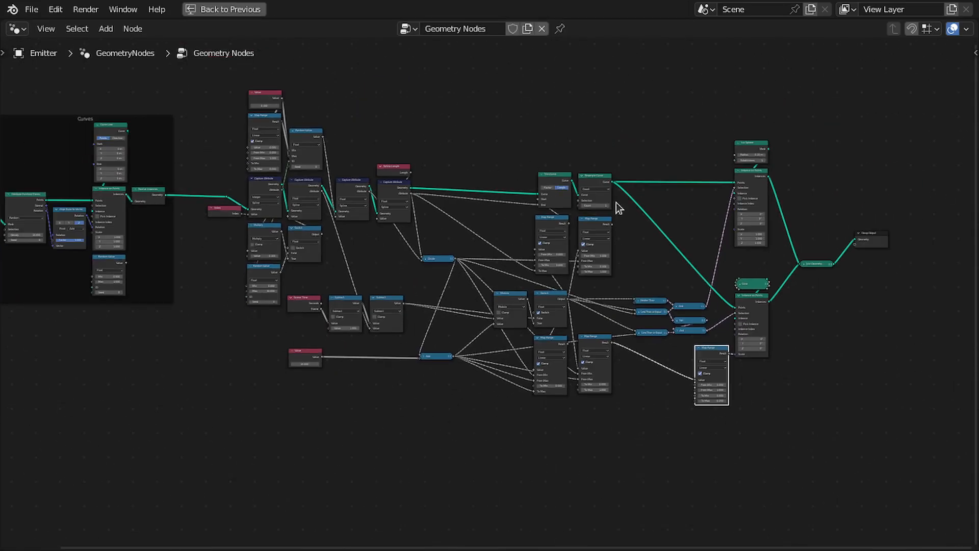
middle_drag(619, 207, 424, 181)
drag(537, 72, 659, 351)
drag(527, 331, 606, 327)
drag(684, 213, 811, 221)
key(Home)
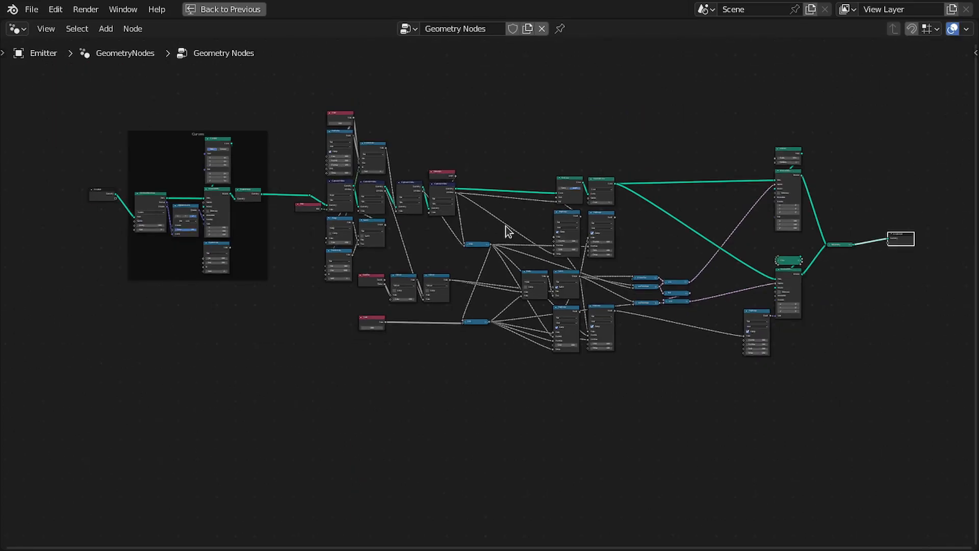
drag(294, 82, 717, 449)
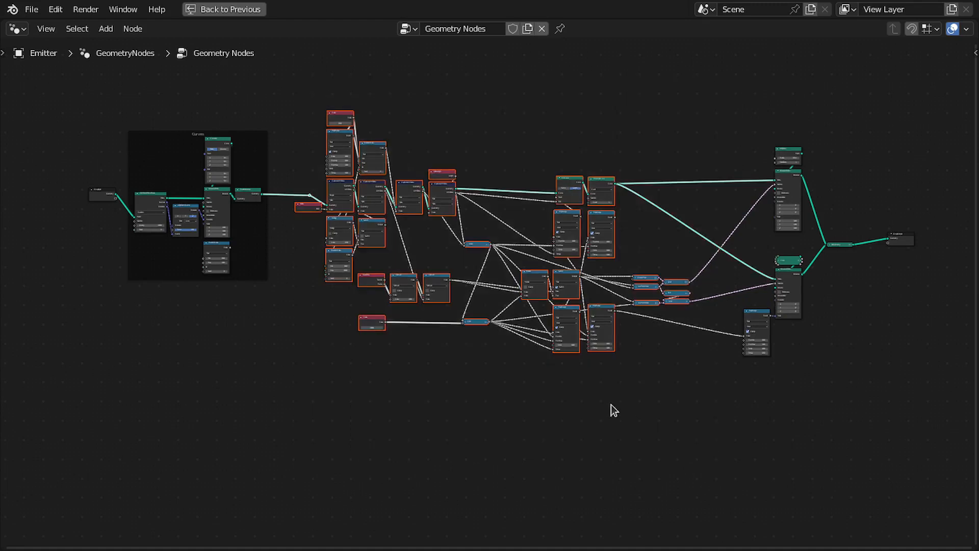
key(ctrl+g)
Move the Group Input node inside the new group next to the first Capture Attribute node.
scroll(391, 282, up, 8)
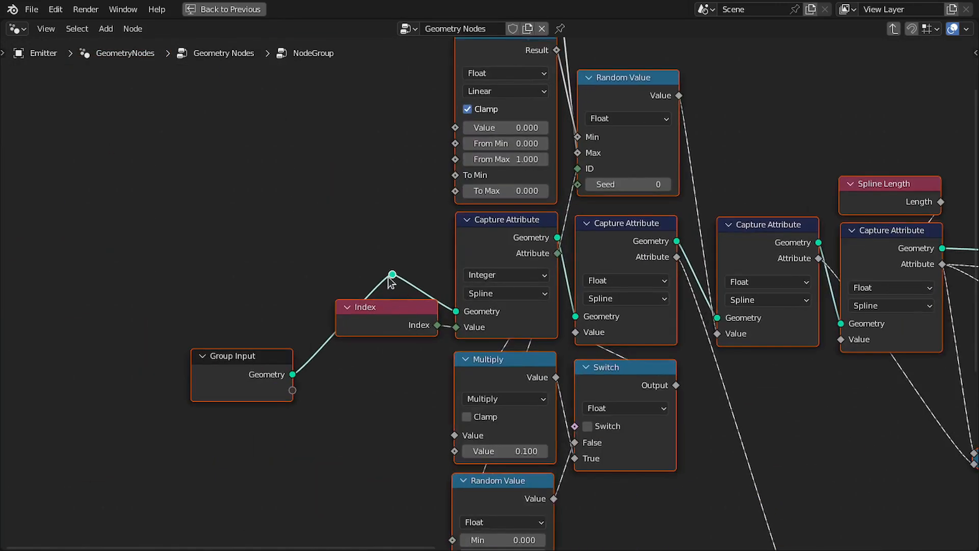
click(388, 280)
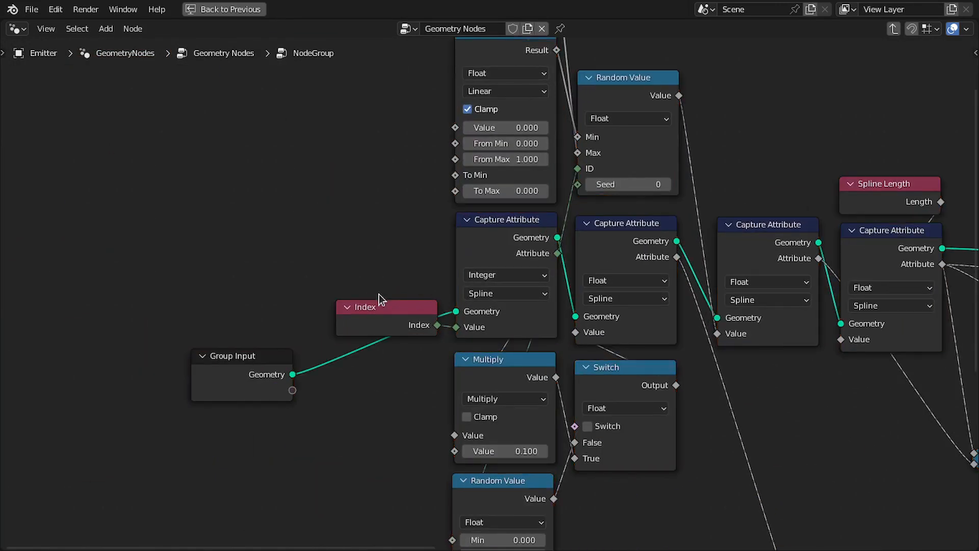
drag(263, 370, 374, 232)
key(ctrl+space)
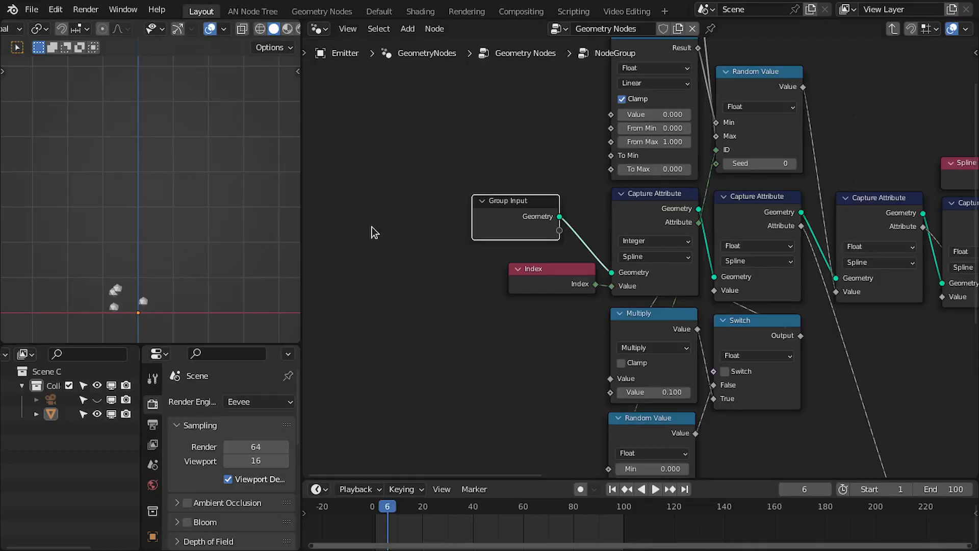
key(ctrl+space)
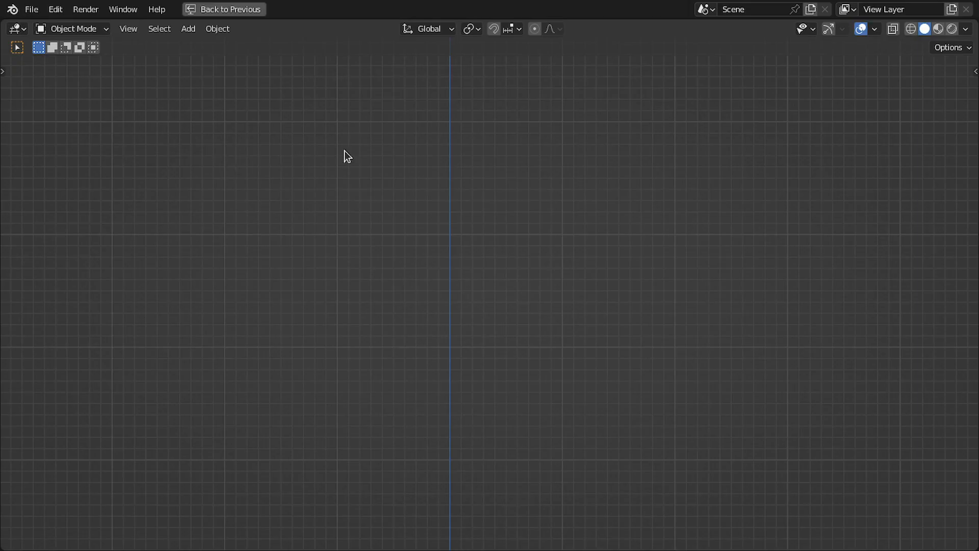
click(968, 71)
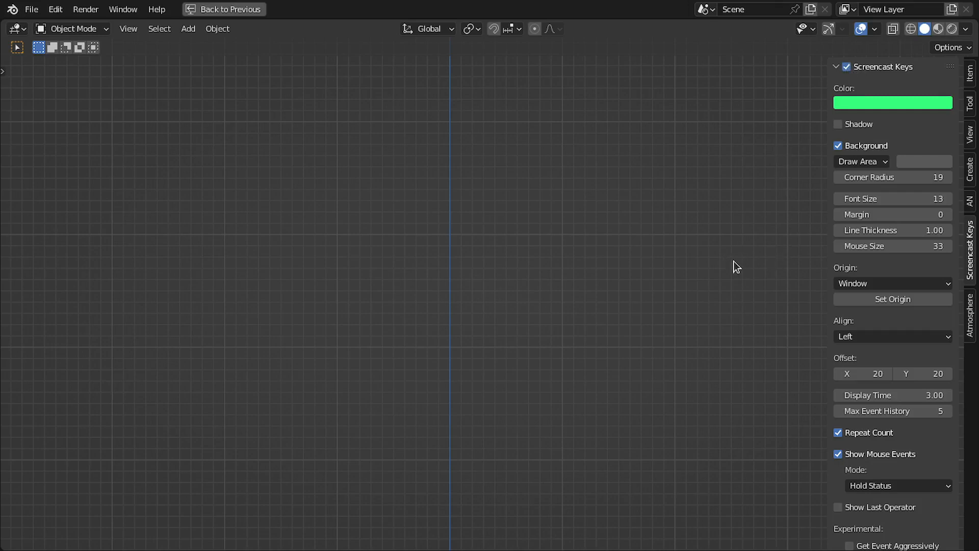
drag(489, 244, 465, 449)
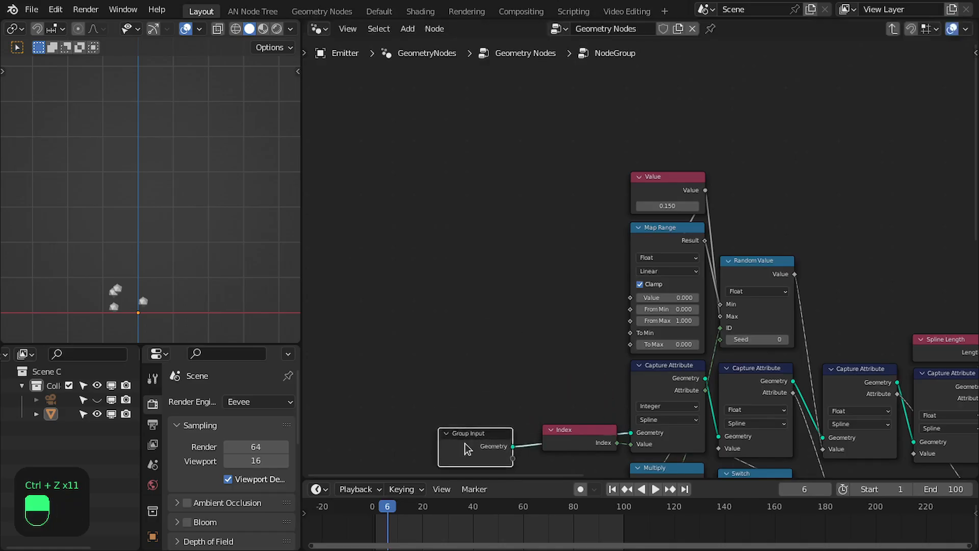
scroll(582, 441, down, 5)
middle_drag(730, 438, 624, 343)
drag(402, 353, 403, 345)
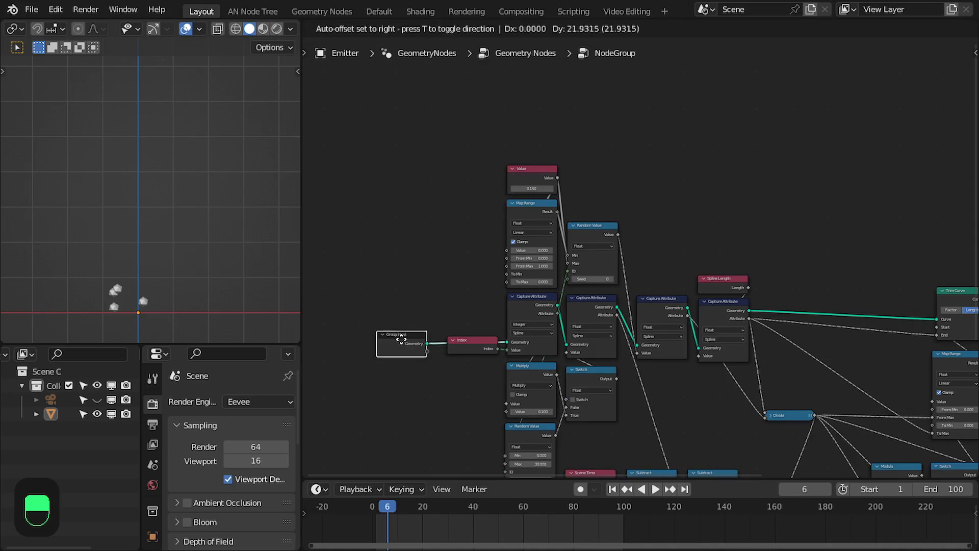
Move the Trim Curve, Resample Curve and Map Range nodes to the right to make room in the node group.
key(ctrl+space)
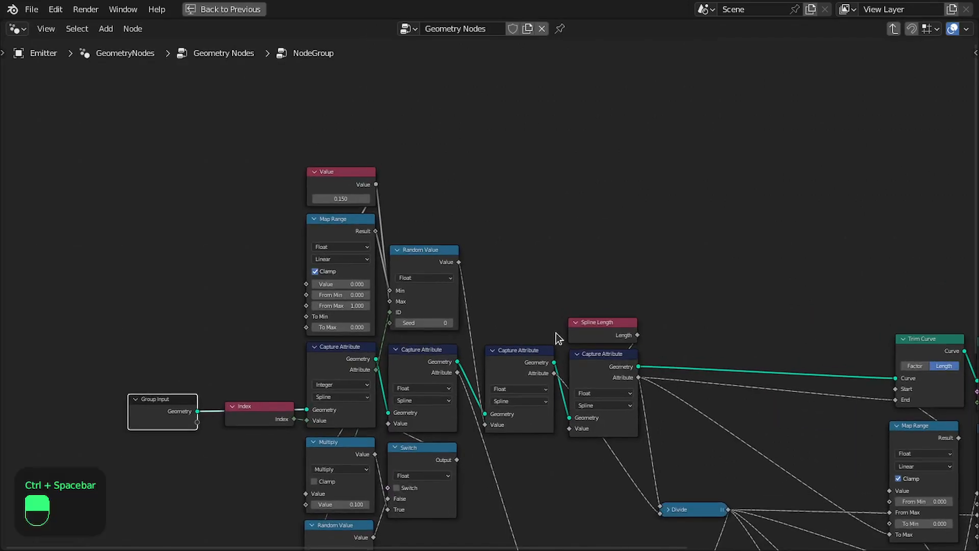
middle_drag(748, 377, 364, 276)
drag(521, 222, 657, 249)
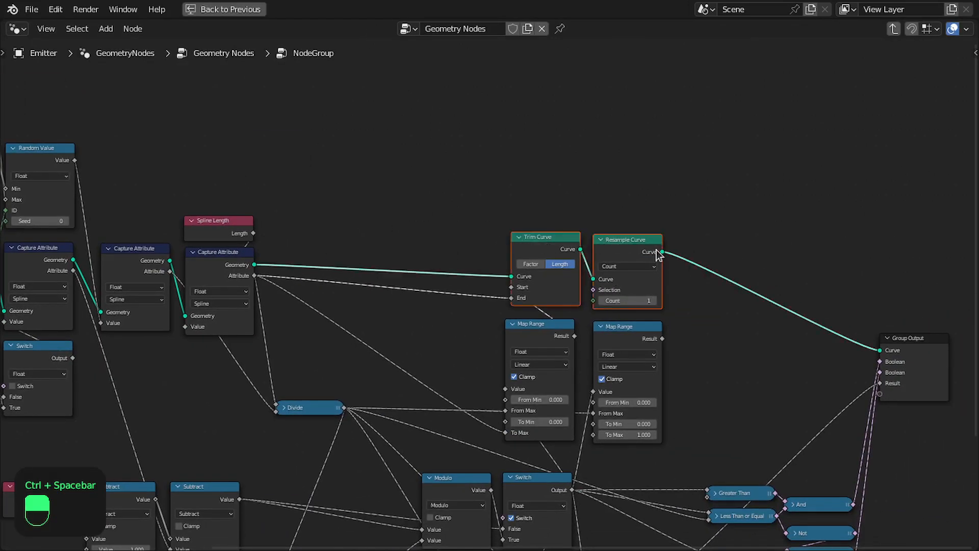
key(g)
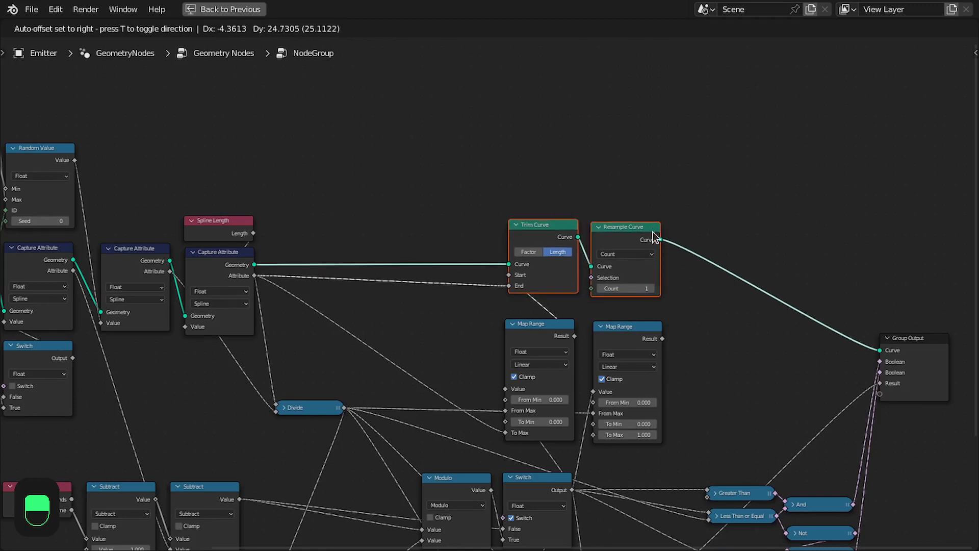
click(653, 232)
drag(693, 325, 545, 348)
key(g)
click(542, 336)
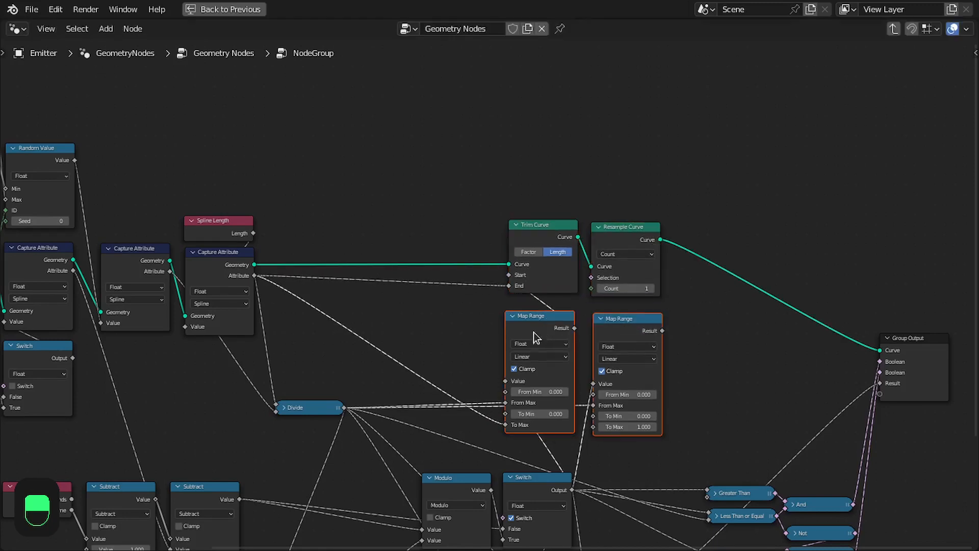
Add two Capture Attribute nodes after the existing chain and set both data types to Vector.
scroll(277, 283, up, 2)
middle_drag(277, 283, 396, 326)
drag(313, 225, 364, 298)
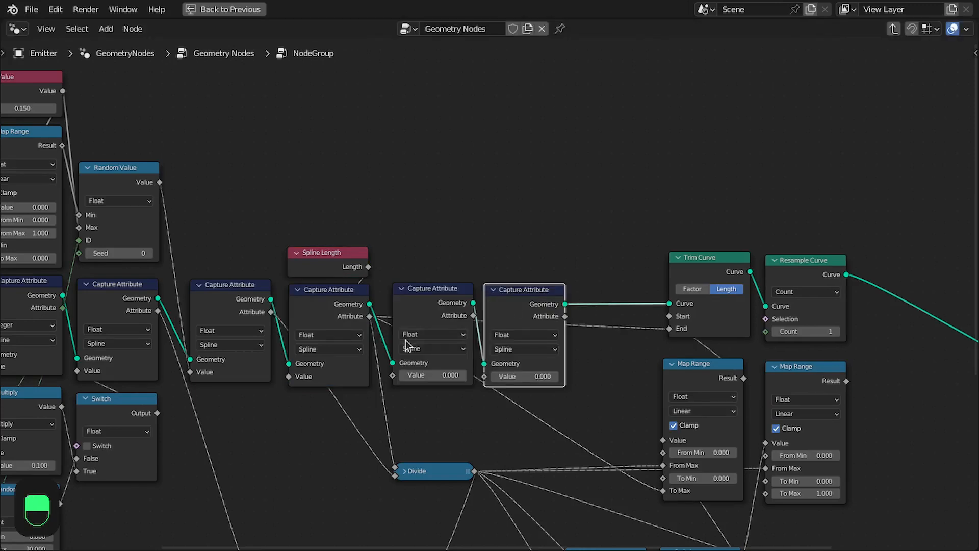
click(425, 337)
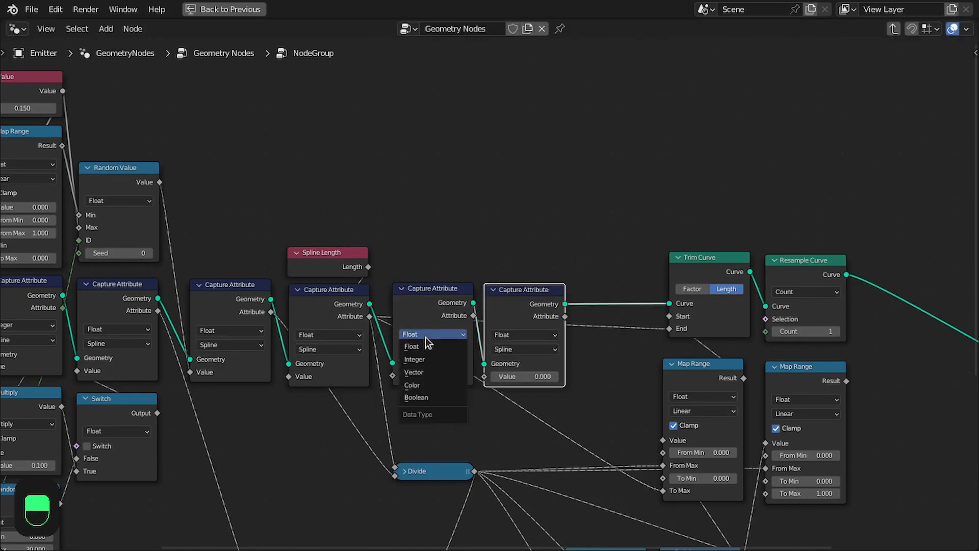
click(425, 359)
click(513, 336)
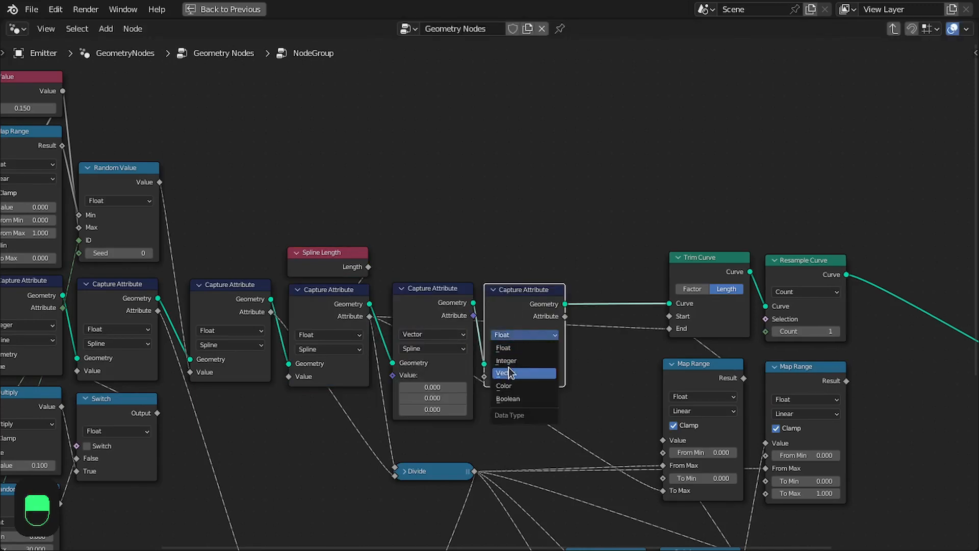
click(510, 361)
Add a Normal node and connect its output to the first vector Capture Attribute's Value.
middle_drag(397, 290, 468, 304)
key(shift+a)
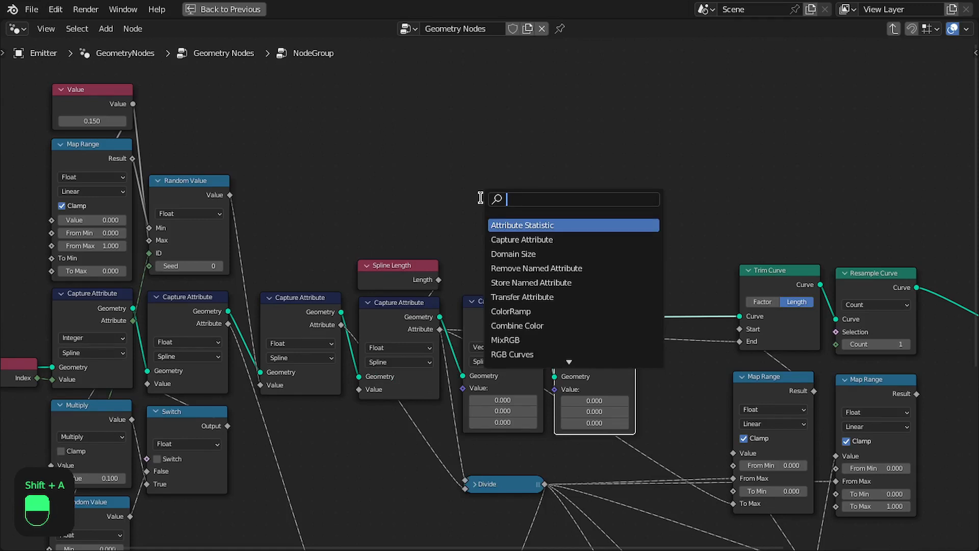
text(normal)
key(Return)
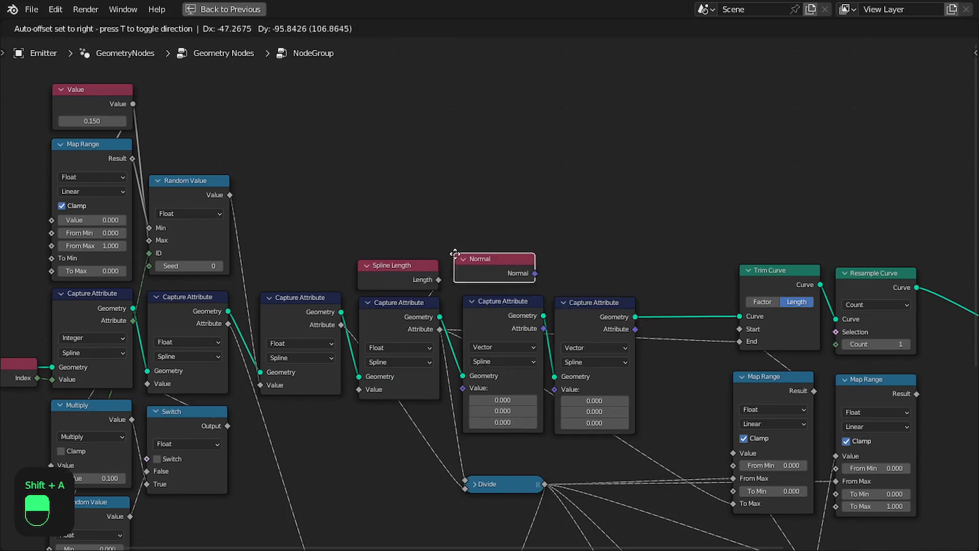
click(462, 256)
drag(543, 275, 463, 388)
drag(495, 269, 494, 270)
Add a Curve Tangent node and connect it to the second vector Capture Attribute's Value.
scroll(484, 292, up, 3)
middle_drag(598, 306, 552, 297)
drag(567, 305, 574, 303)
key(shift+a)
click(588, 221)
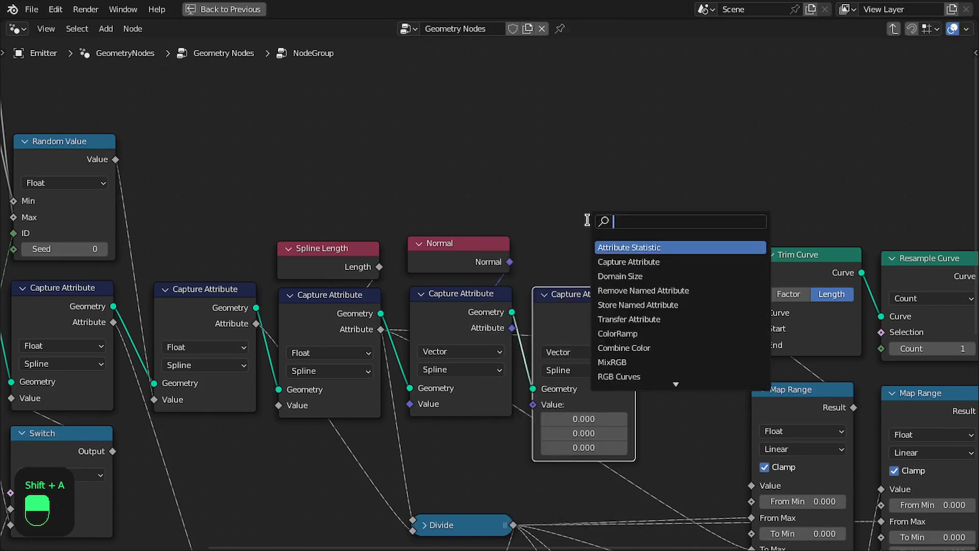
text(curve)
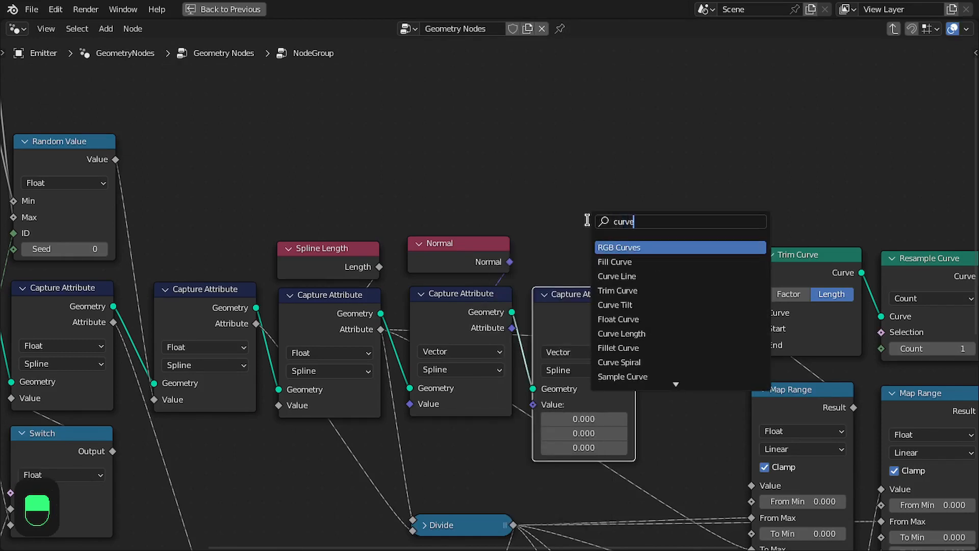
text( tane)
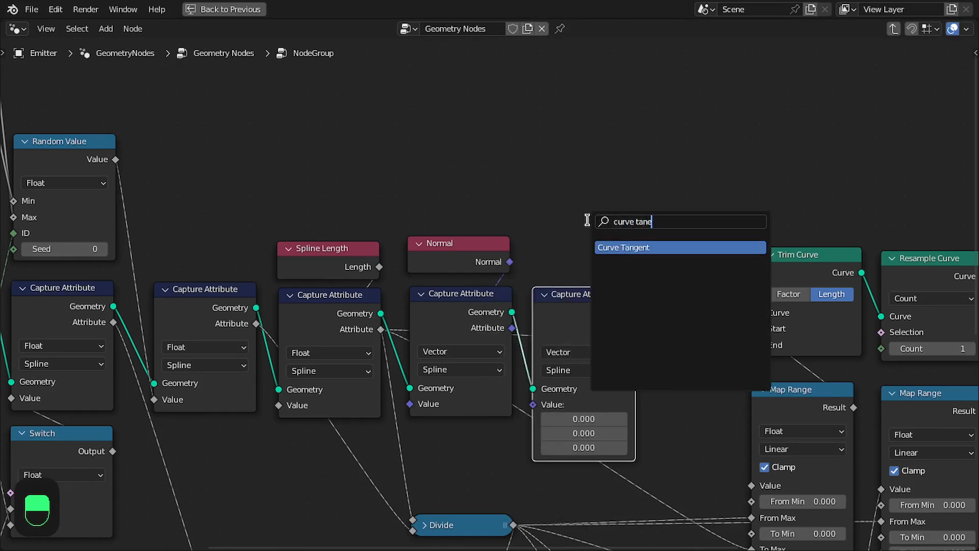
key(Return)
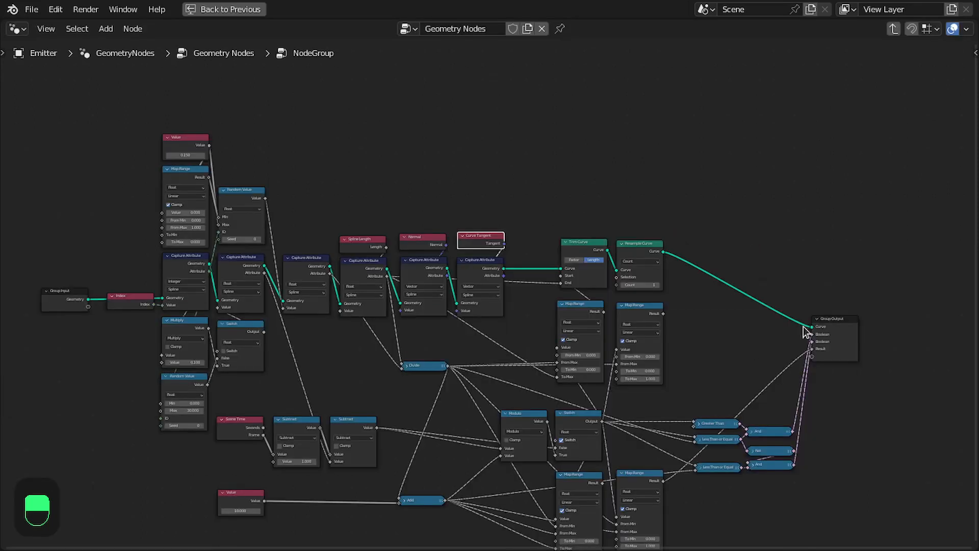
scroll(807, 329, up, 1)
middle_drag(802, 340, 767, 309)
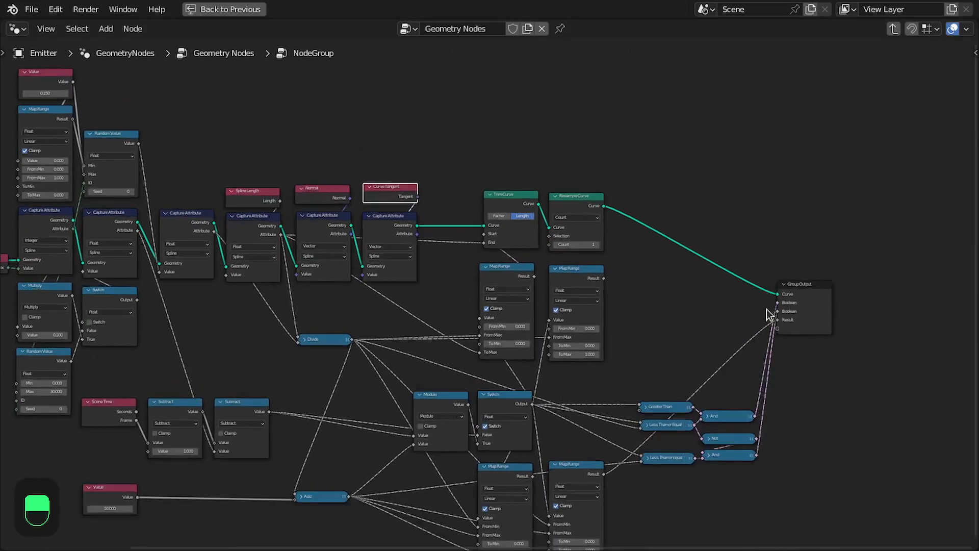
Move the Group Output node further right.
drag(819, 310, 851, 315)
scroll(836, 337, down, 1)
middle_drag(678, 386, 747, 296)
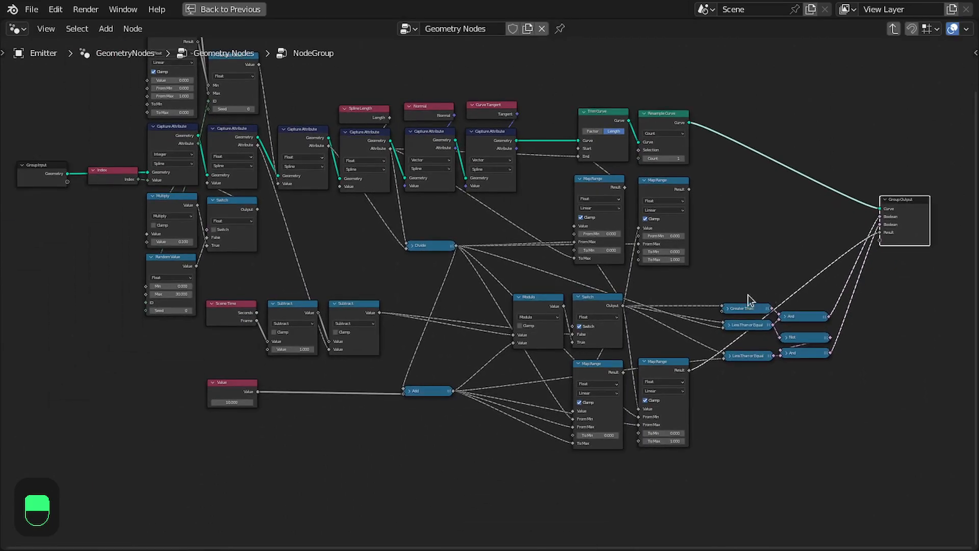
Nudge the Value node feeding the Add node into line.
scroll(489, 316, up, 2)
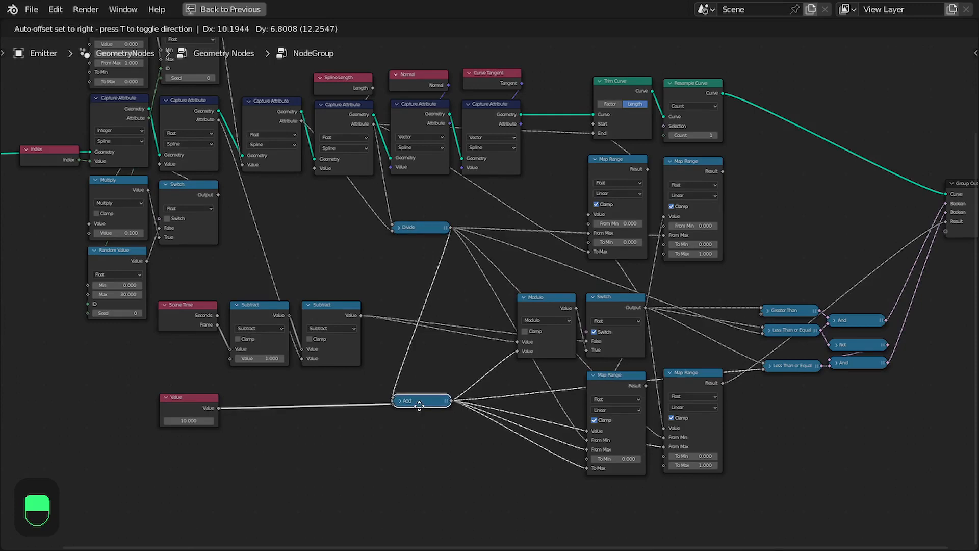
click(419, 403)
scroll(635, 314, up, 2)
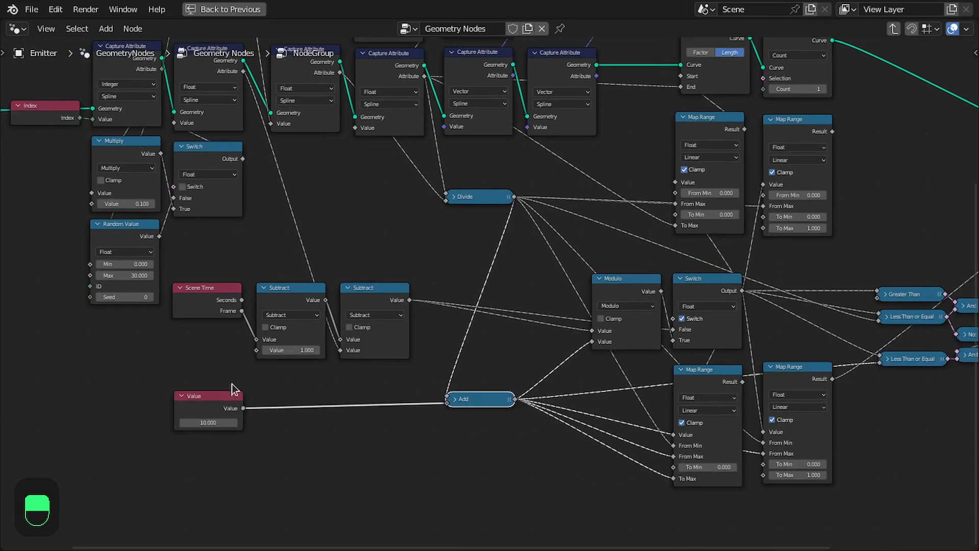
click(211, 367)
drag(217, 399, 219, 392)
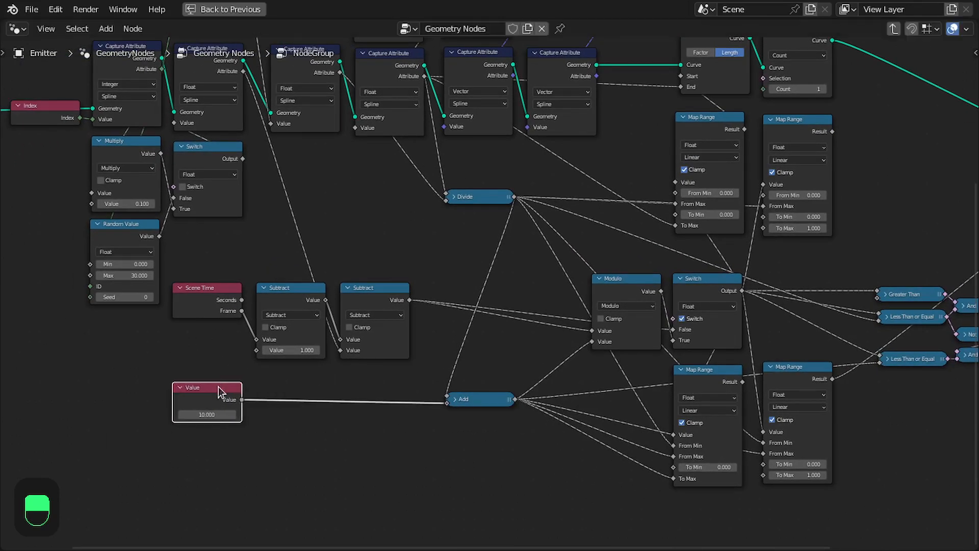
key(ctrl+space)
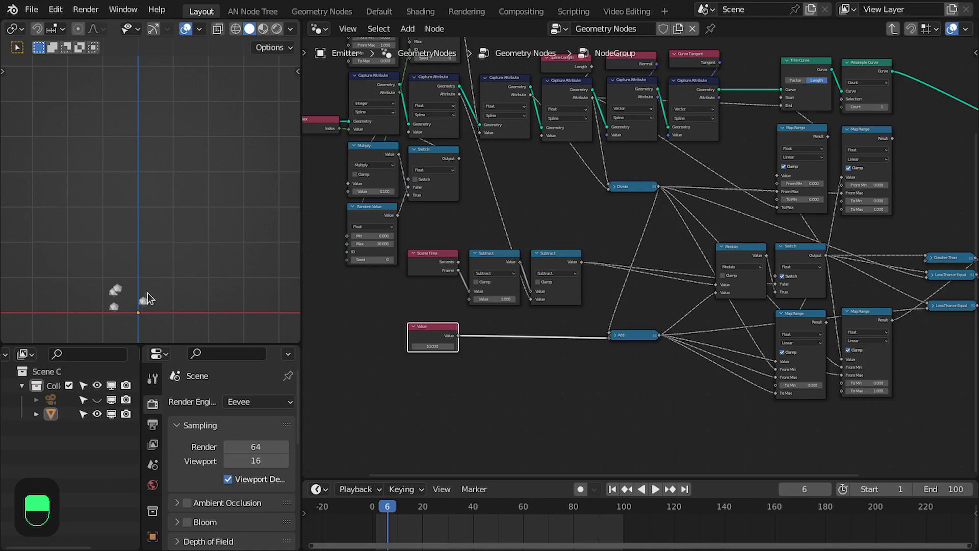
scroll(504, 296, up, 2)
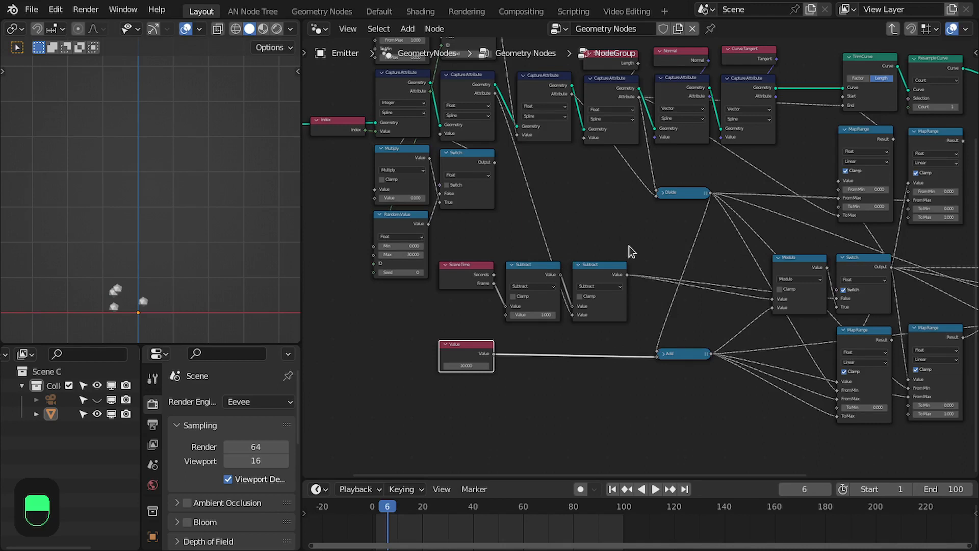
drag(686, 350, 680, 352)
middle_drag(714, 336, 687, 320)
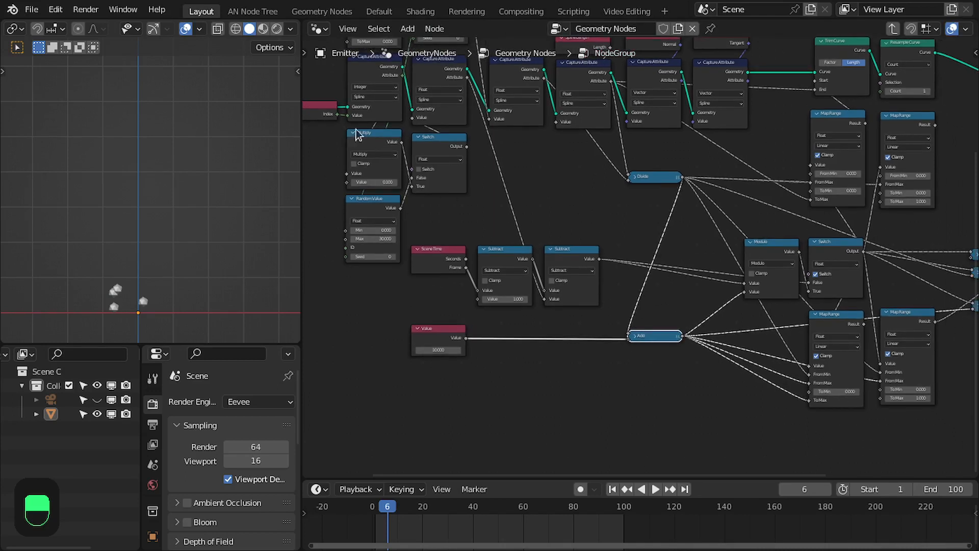
middle_drag(388, 160, 398, 181)
scroll(649, 314, up, 1)
middle_drag(649, 314, 623, 288)
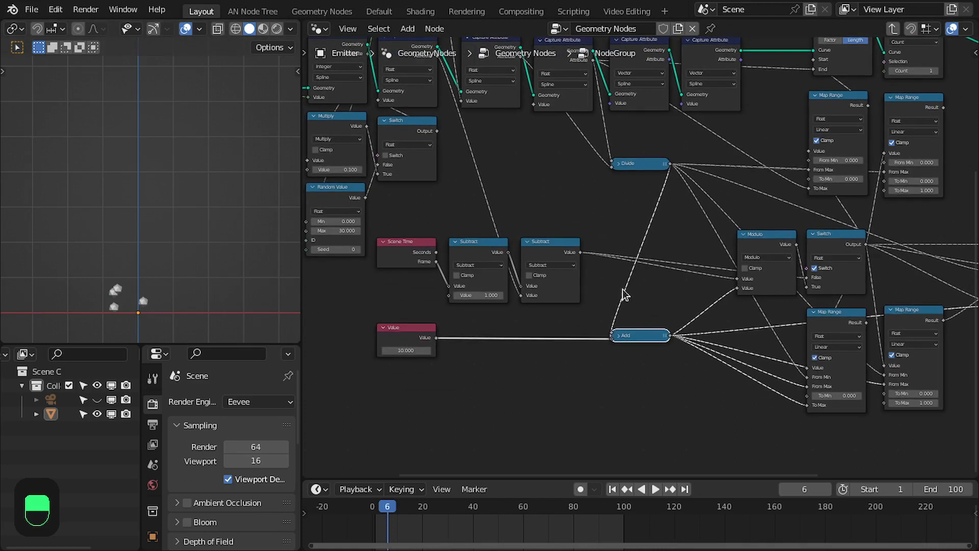
scroll(550, 274, up, 3)
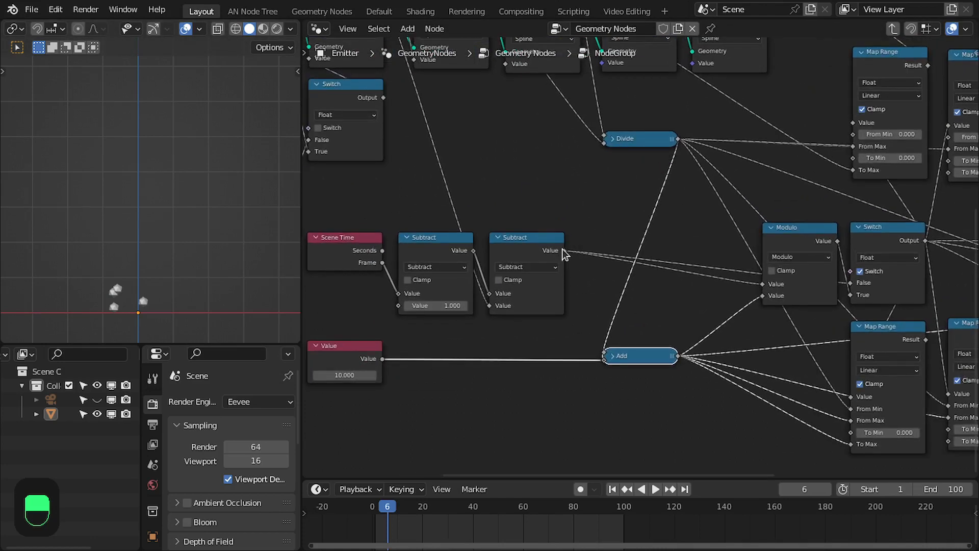
Add a Divide math node fed by the second Subtract node's output.
drag(564, 250, 568, 458)
text(di)
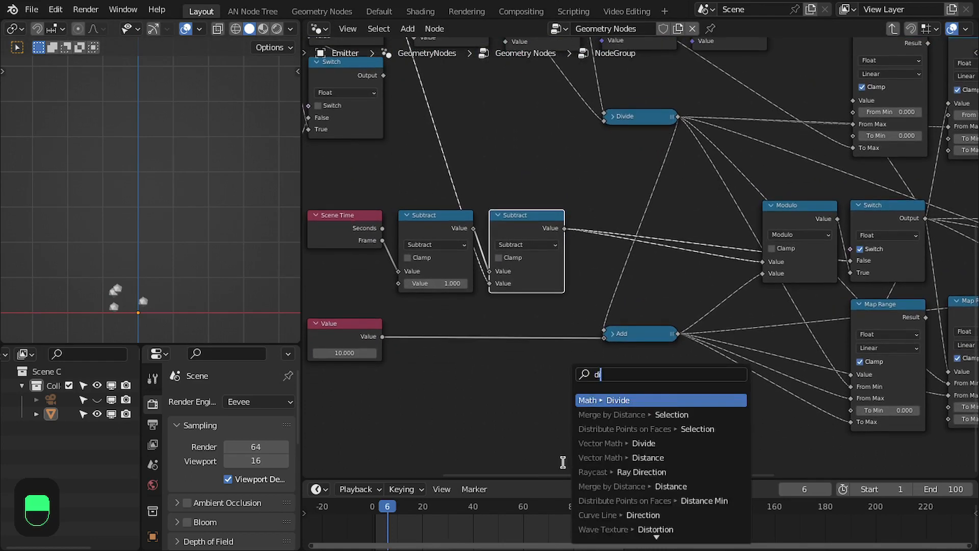
key(Return)
click(609, 399)
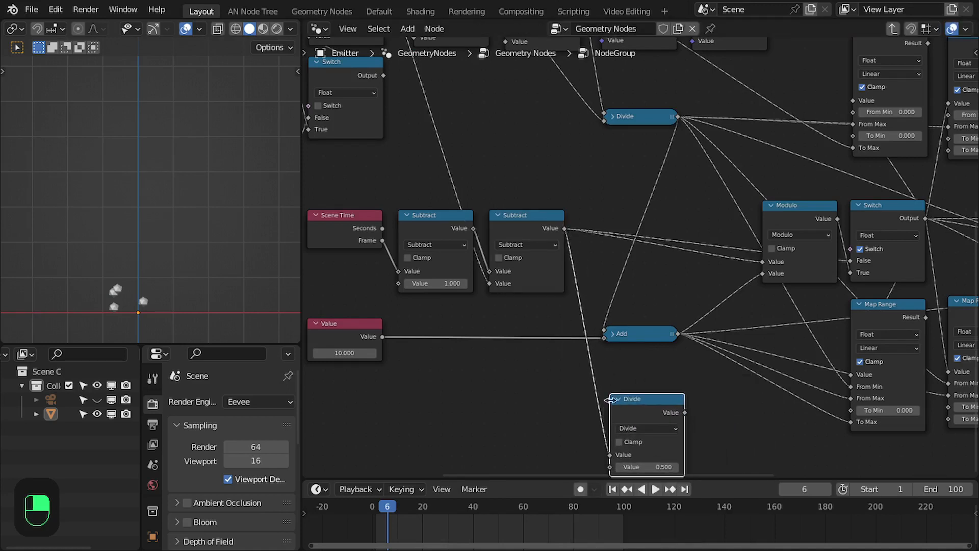
Connect the Add node's output into the Divide node's second input and collapse the Divide node.
middle_drag(609, 400, 561, 278)
scroll(590, 278, up, 4)
drag(641, 189, 599, 320)
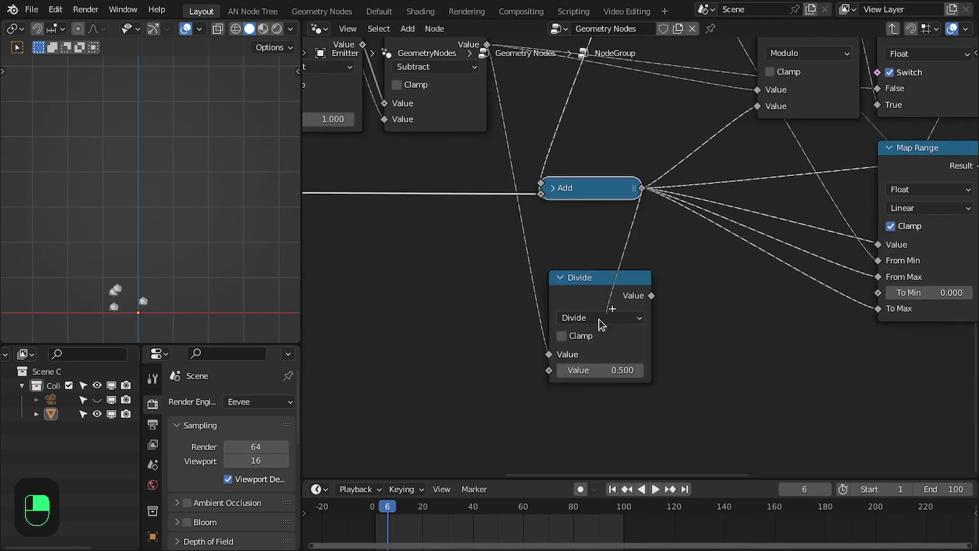
drag(554, 366, 553, 366)
drag(594, 278, 580, 388)
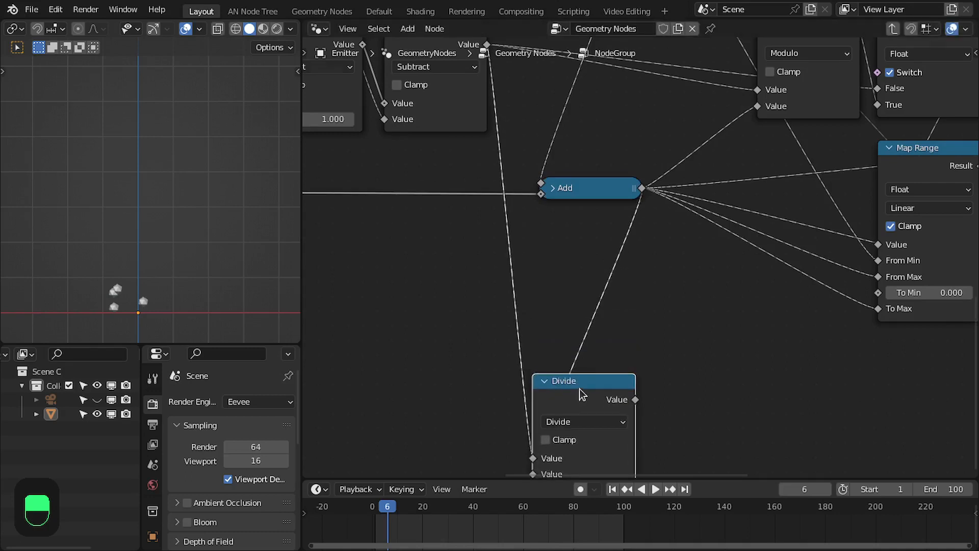
middle_drag(580, 387, 577, 314)
click(541, 307)
drag(567, 304, 567, 329)
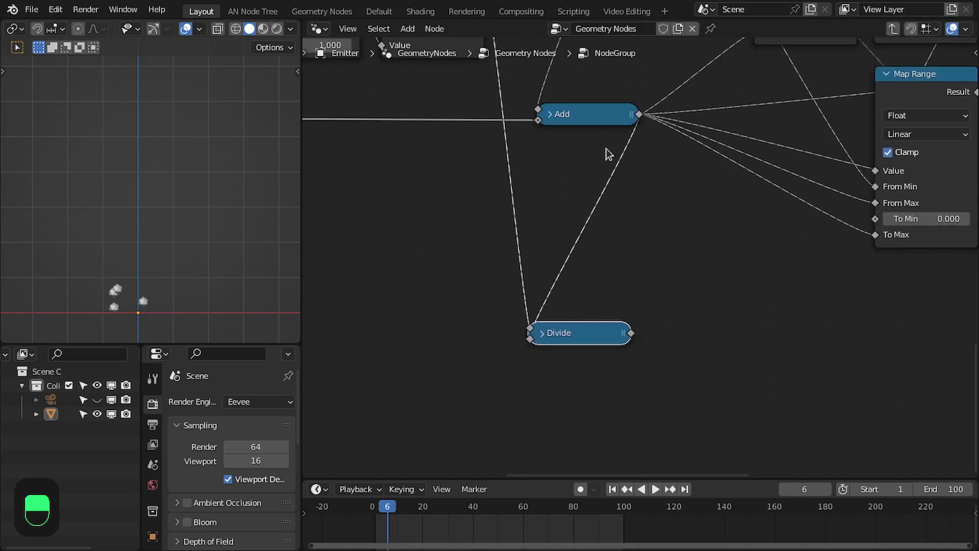
middle_drag(580, 93, 581, 174)
scroll(606, 315, down, 2)
middle_drag(607, 320, 568, 271)
scroll(571, 306, up, 2)
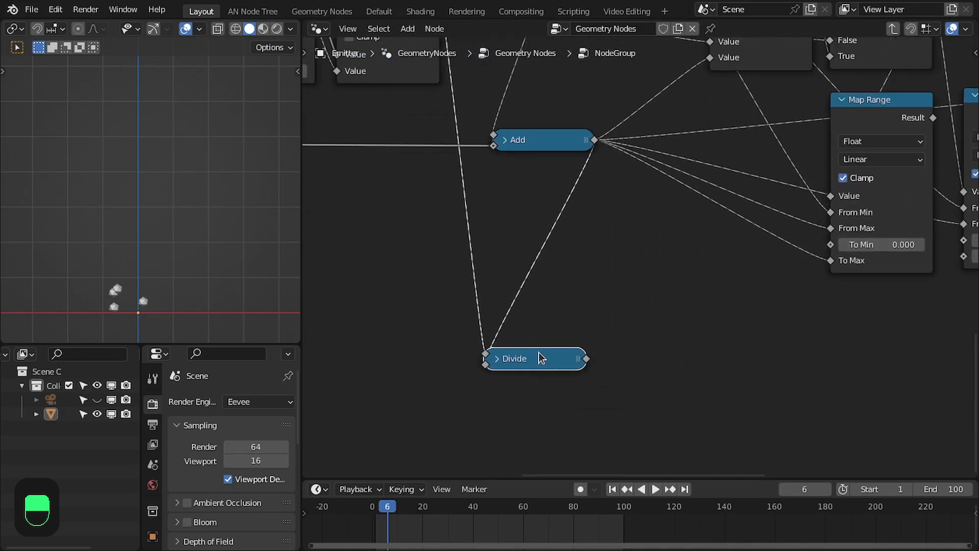
Duplicate the Divide node, feed it the Divide result, and switch its operation to Floor.
key(shift+d)
click(629, 357)
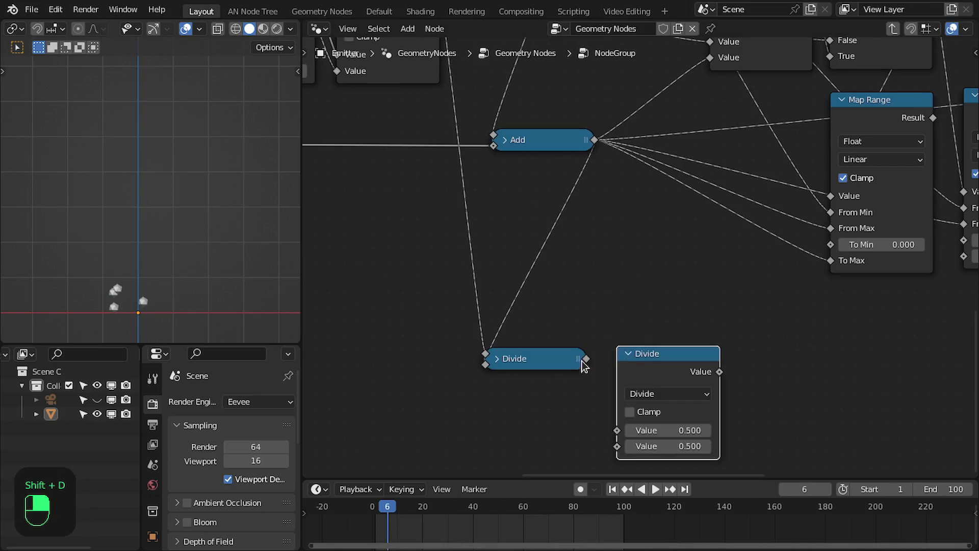
drag(586, 359, 620, 431)
click(657, 396)
key(f)
click(628, 353)
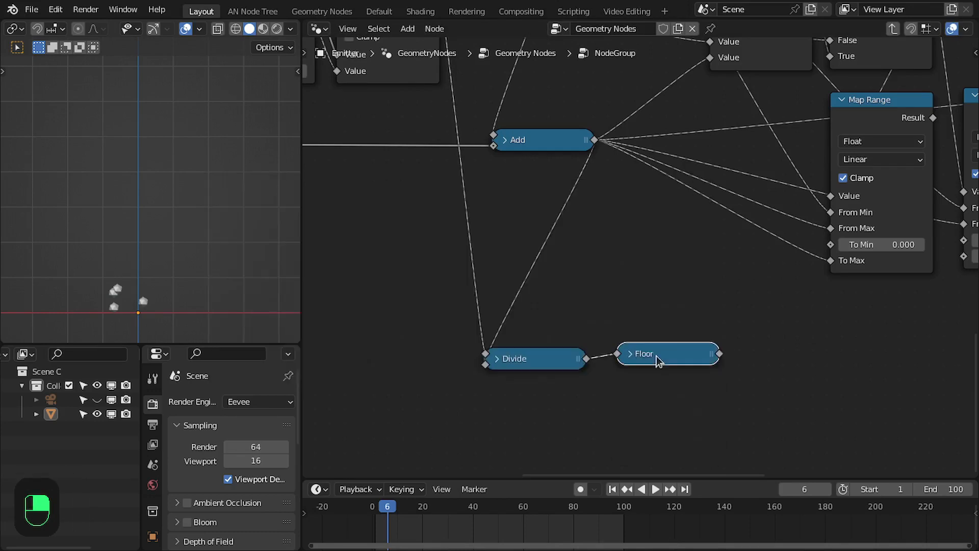
drag(672, 352, 656, 359)
middle_drag(656, 359, 579, 329)
drag(582, 334, 582, 329)
Duplicate the Floor node, chain it after Floor, switch its operation to Maximum and set its second value to 0.
key(shift+d)
click(693, 323)
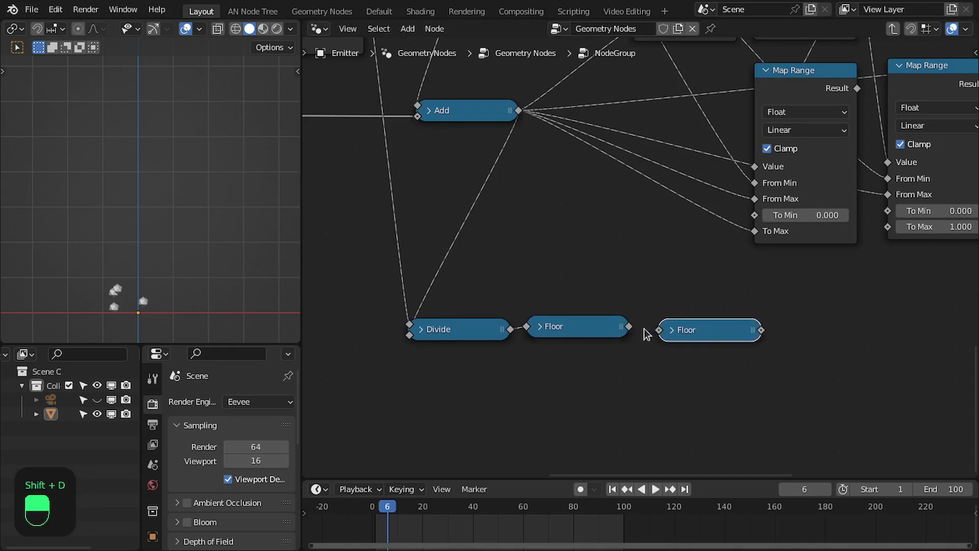
click(671, 330)
click(709, 369)
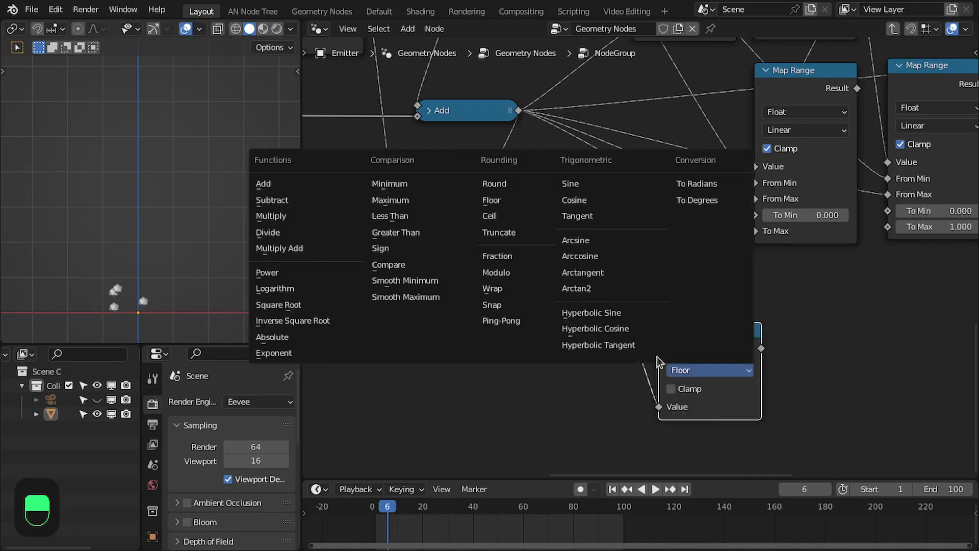
click(390, 200)
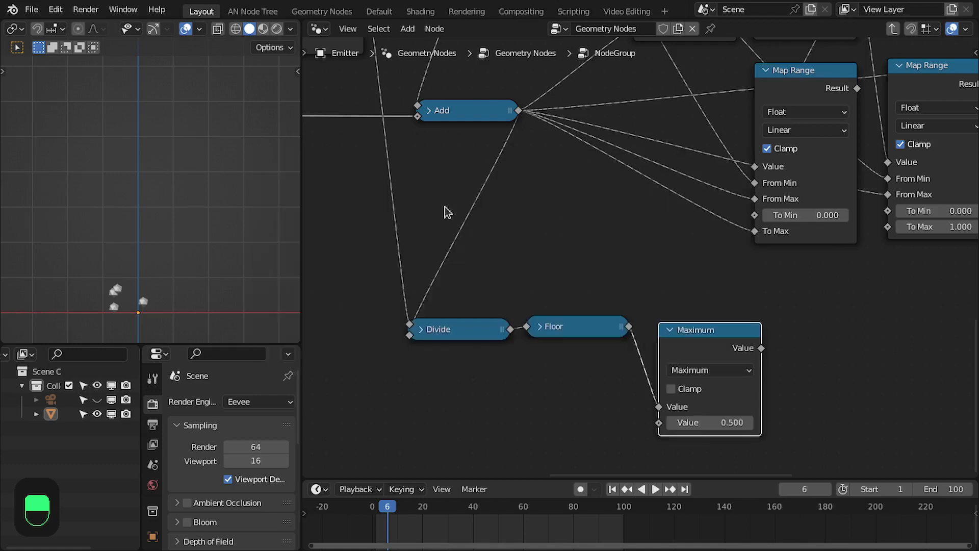
click(703, 420)
text(0)
key(Return)
Line up the Divide, Floor and Maximum nodes in a row and collapse the Maximum node.
click(447, 331)
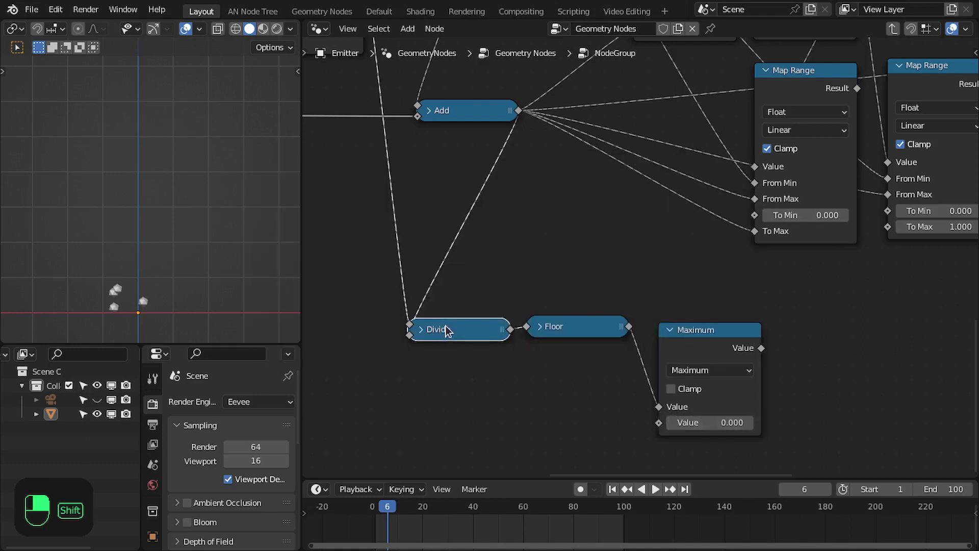
key(shift+e)
click(685, 334)
key(h)
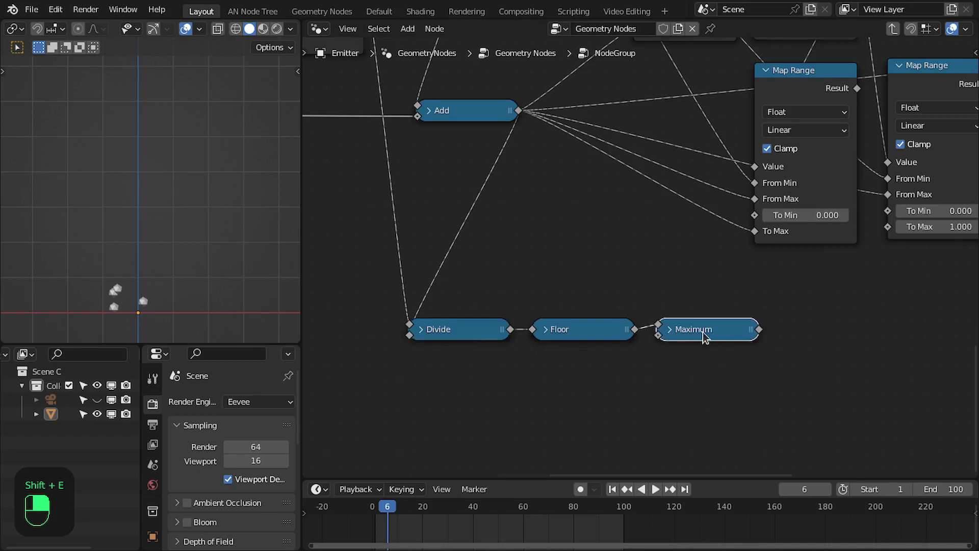
Maximize the node editor and separate the Group Input and Index nodes at the start of the tree.
scroll(703, 337, down, 5)
key(ctrl+space)
scroll(473, 434, down, 1)
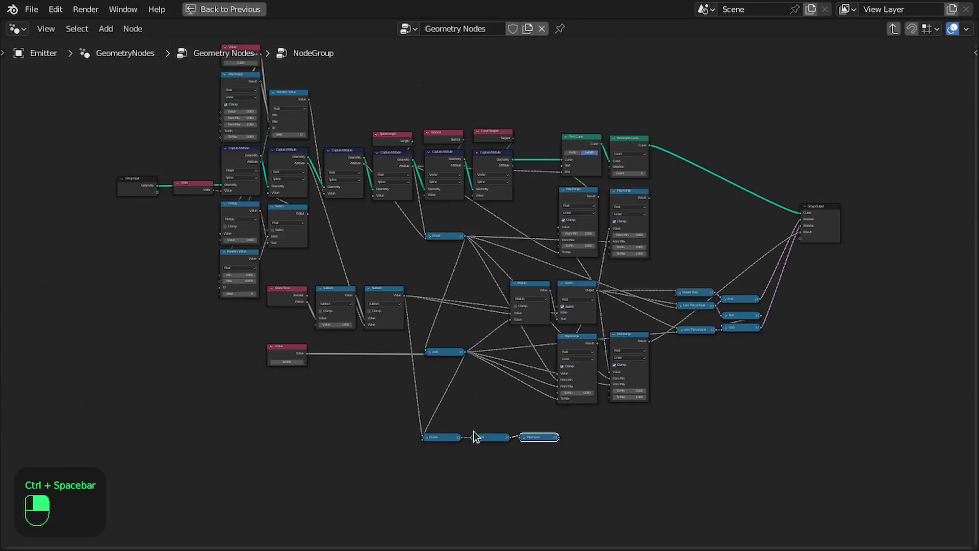
scroll(213, 243, up, 2)
click(213, 243)
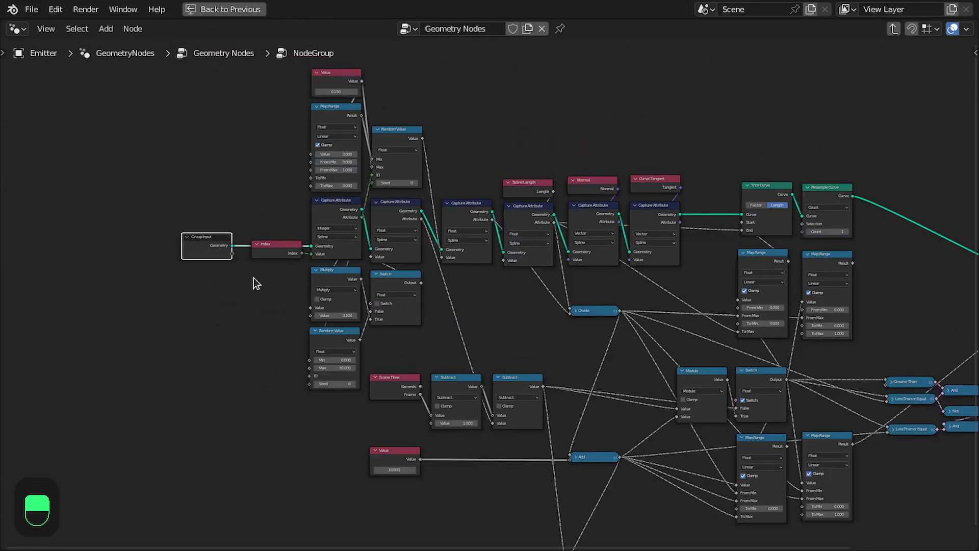
scroll(320, 261, up, 2)
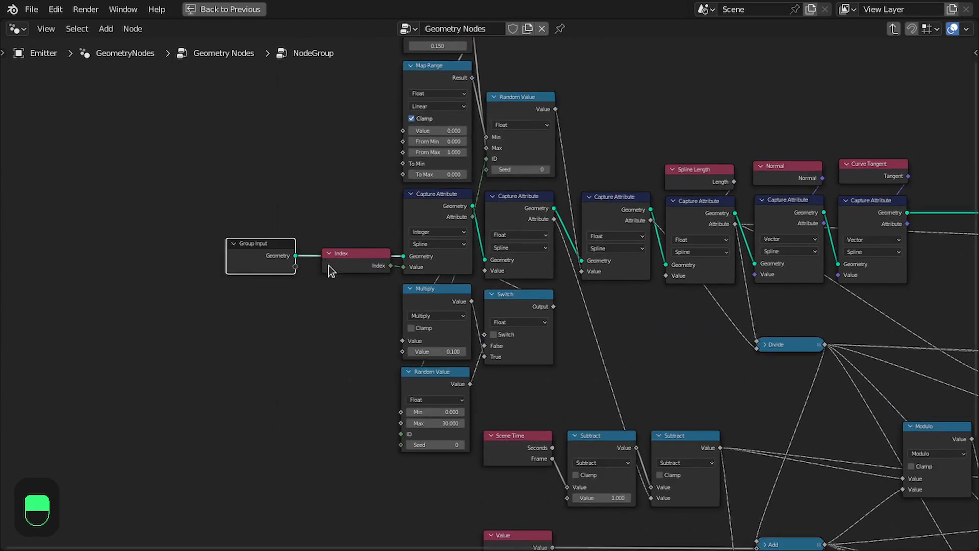
drag(352, 255, 353, 272)
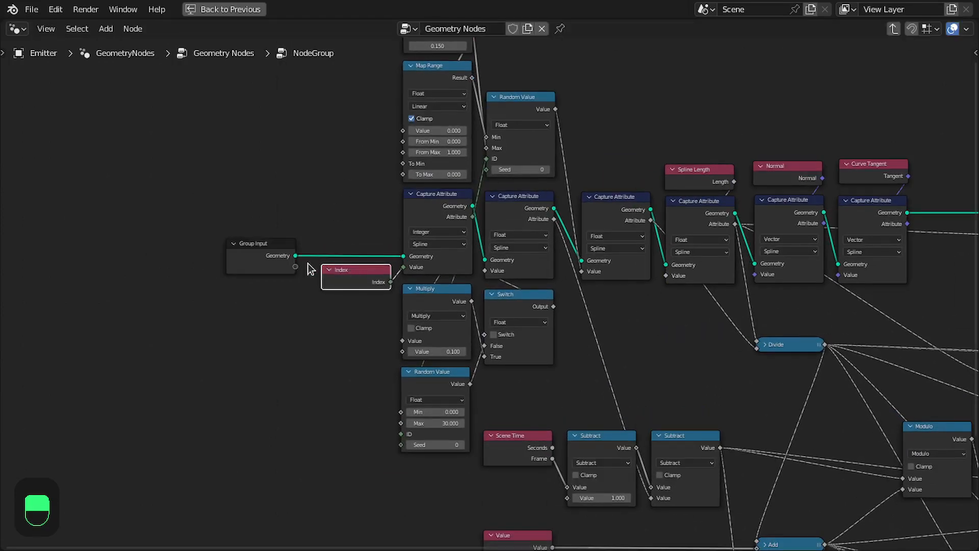
scroll(446, 258, up, 2)
drag(350, 340, 310, 342)
middle_drag(407, 295, 436, 321)
scroll(497, 288, up, 2)
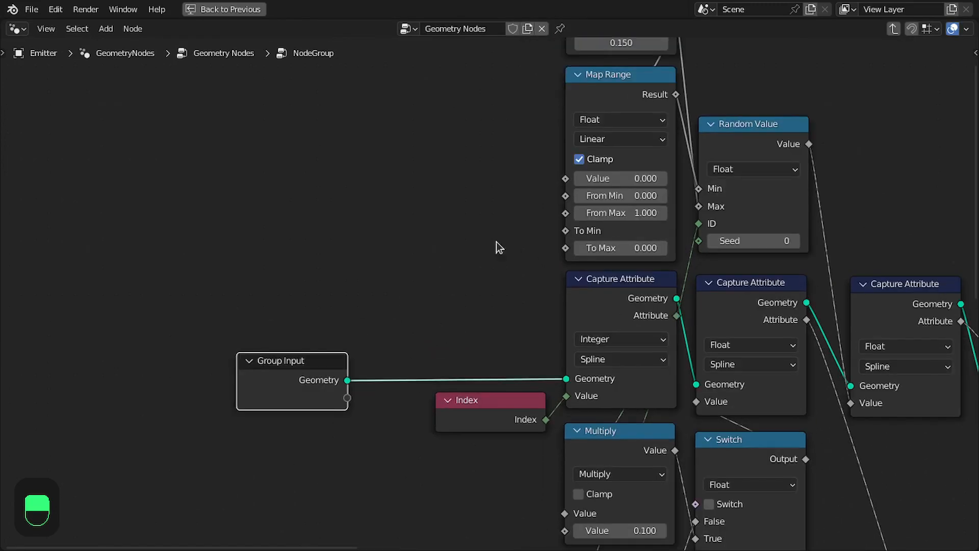
Connect the Map Range and Random Value inputs to new Group Input sockets and delete the 0.150 Value node.
middle_drag(496, 241, 534, 254)
drag(617, 42, 408, 211)
drag(383, 410, 601, 190)
ctrl+right_drag(484, 289, 503, 311)
drag(383, 427, 601, 191)
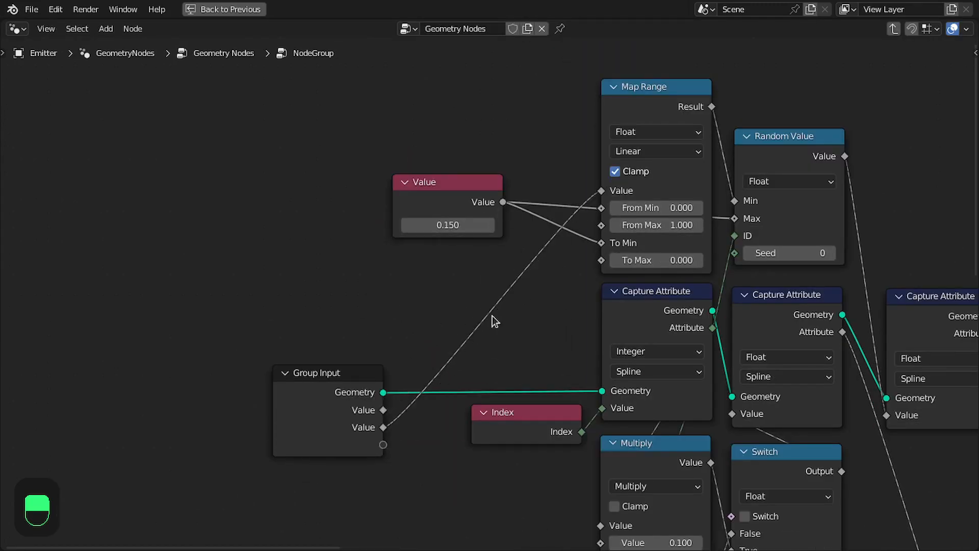
drag(463, 416, 735, 253)
ctrl+drag(503, 202, 383, 410)
key(x)
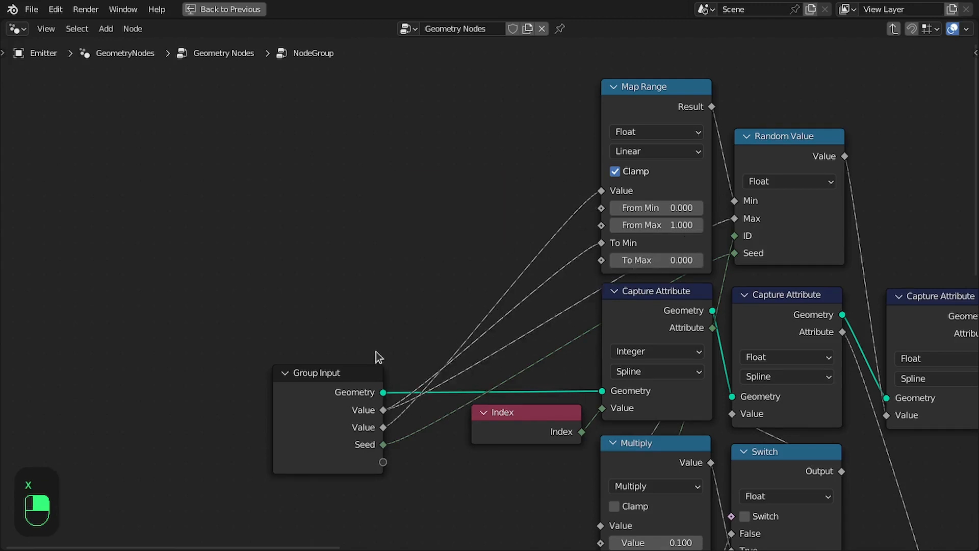
Open the sidebar's Group inputs and rename the first two value inputs Speed and Random Speed Factor.
drag(362, 376, 458, 160)
key(n)
double_click(865, 87)
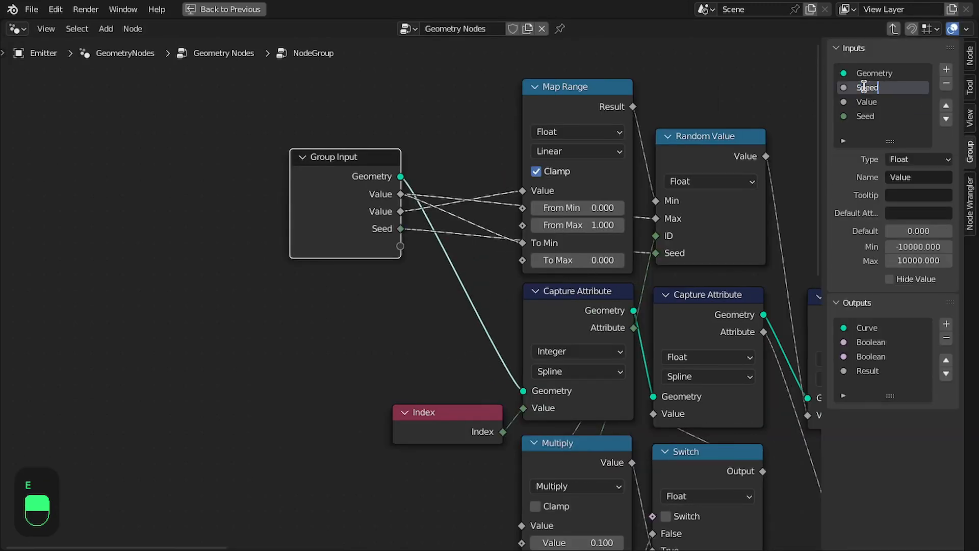
key(Tab)
text(Random Speed F)
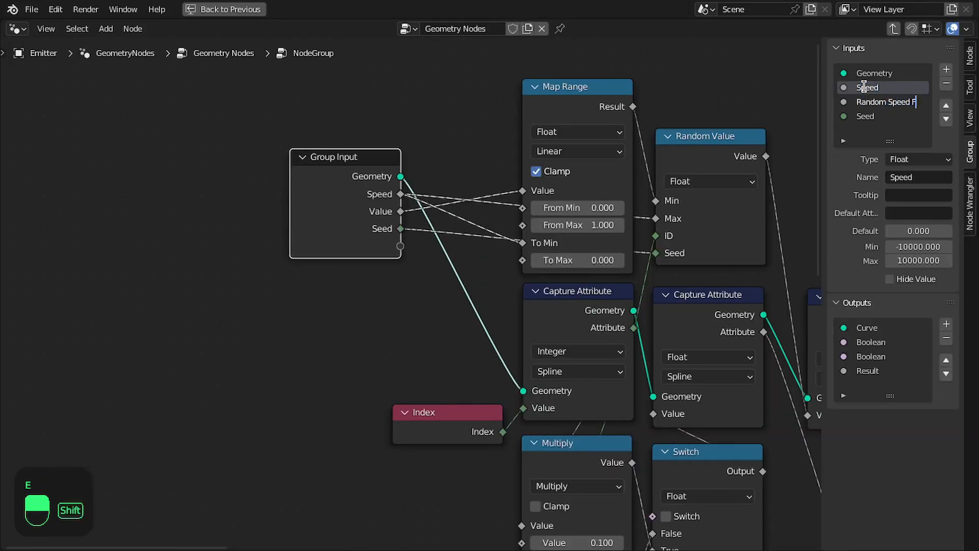
text(actor)
key(Return)
Move Random Speed Factor below the seed input and rename the seed input Speed Seed.
click(882, 102)
click(946, 119)
double_click(880, 102)
key(Left)
text(Spee)
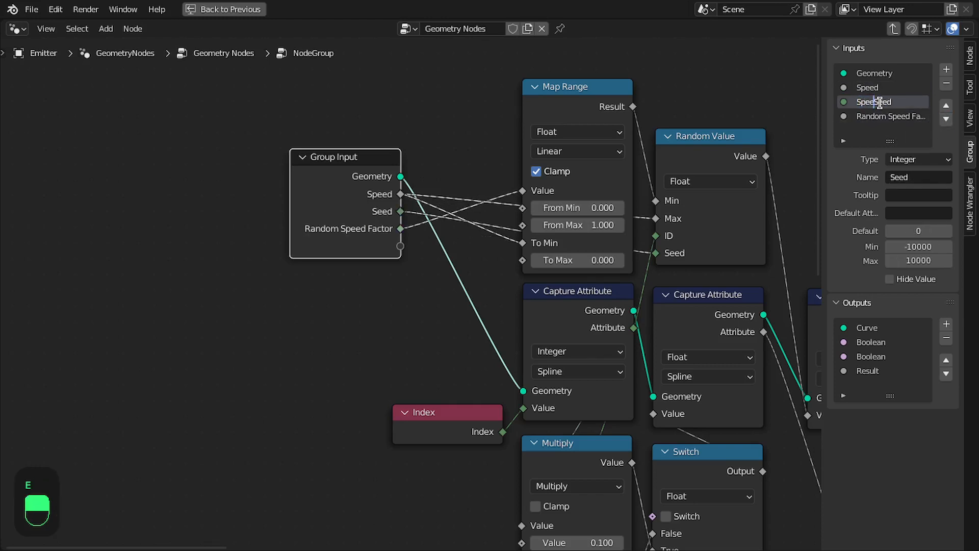
text(d)
key(Return)
Reposition the Group Input node beside the Index node.
middle_drag(435, 251, 423, 120)
scroll(408, 120, down, 4)
key(shift+d)
click(378, 355)
scroll(372, 363, up, 3)
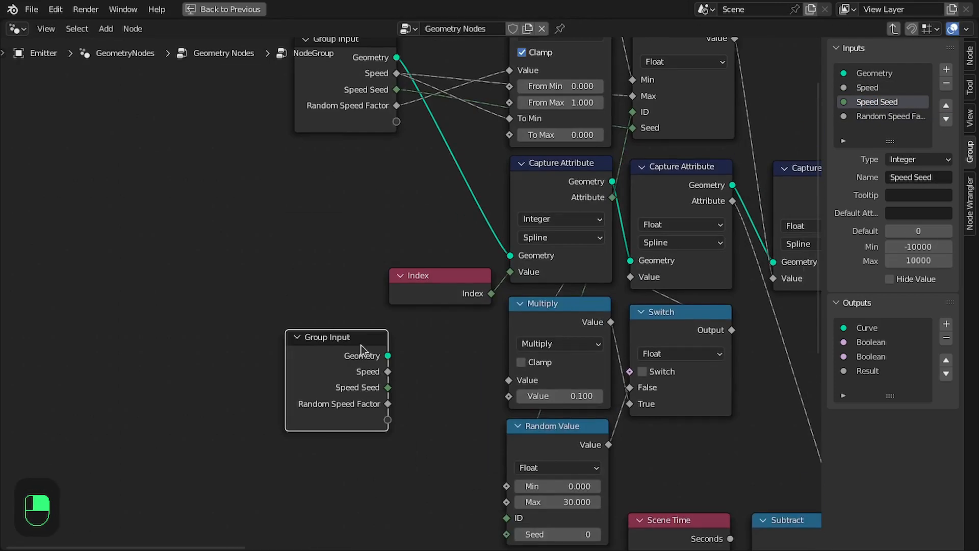
key(x)
drag(383, 104, 372, 358)
scroll(373, 358, up, 1)
middle_drag(372, 358, 310, 282)
drag(312, 287, 289, 281)
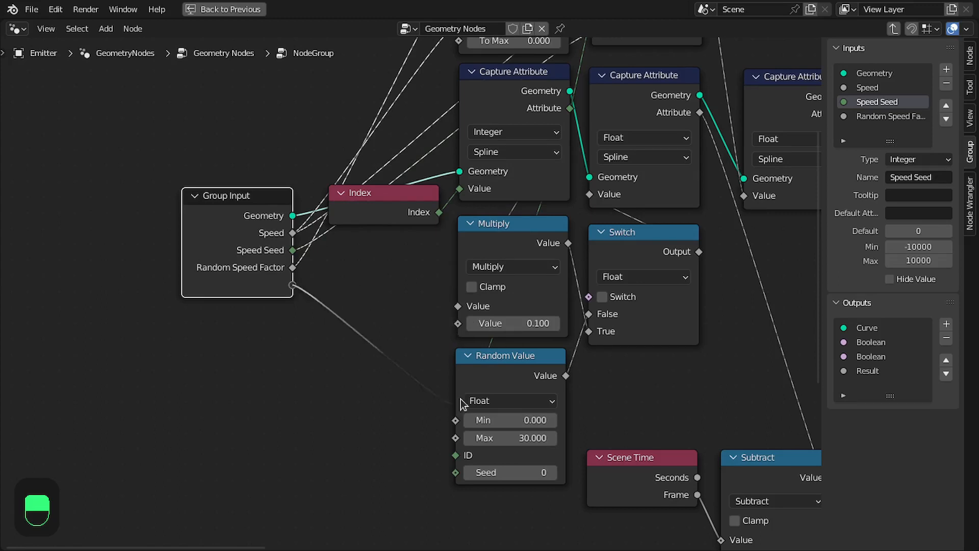
Expose the Switch node's switch, Random Value's min, max and seed, and Multiply's value as Group Input sockets.
drag(461, 398, 615, 462)
middle_drag(176, 207, 239, 270)
scroll(240, 270, up, 3)
drag(238, 270, 611, 264)
drag(444, 485, 238, 292)
drag(238, 313, 399, 315)
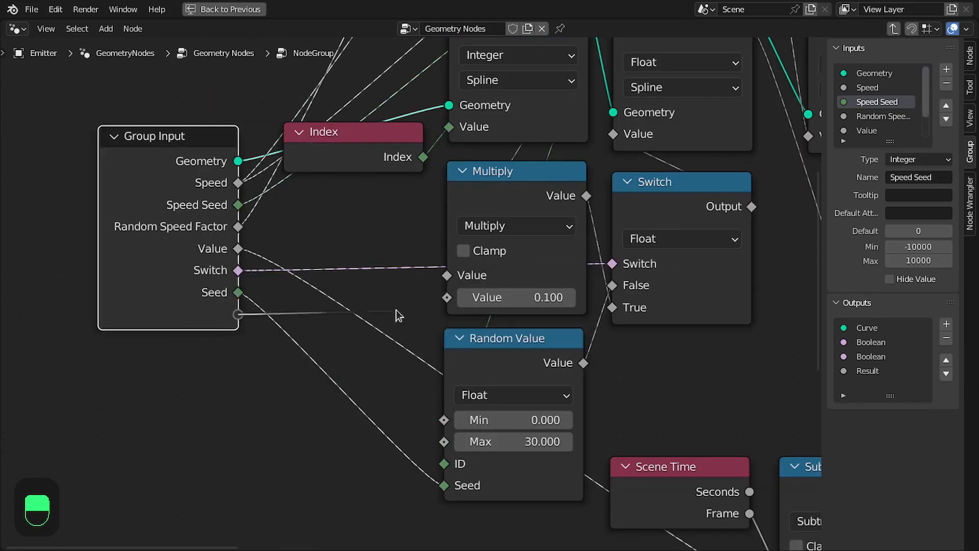
drag(408, 384, 444, 442)
drag(238, 336, 446, 297)
middle_drag(298, 302, 474, 340)
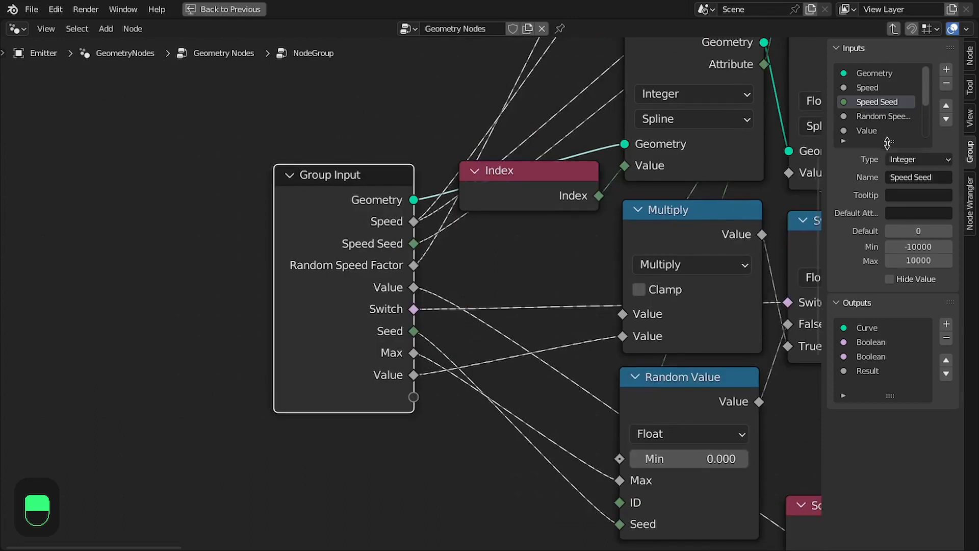
Enlarge the group inputs list and rename the next value input Start Frame.
drag(888, 143, 889, 327)
click(878, 130)
double_click(878, 130)
text(Start Frame)
key(Tab)
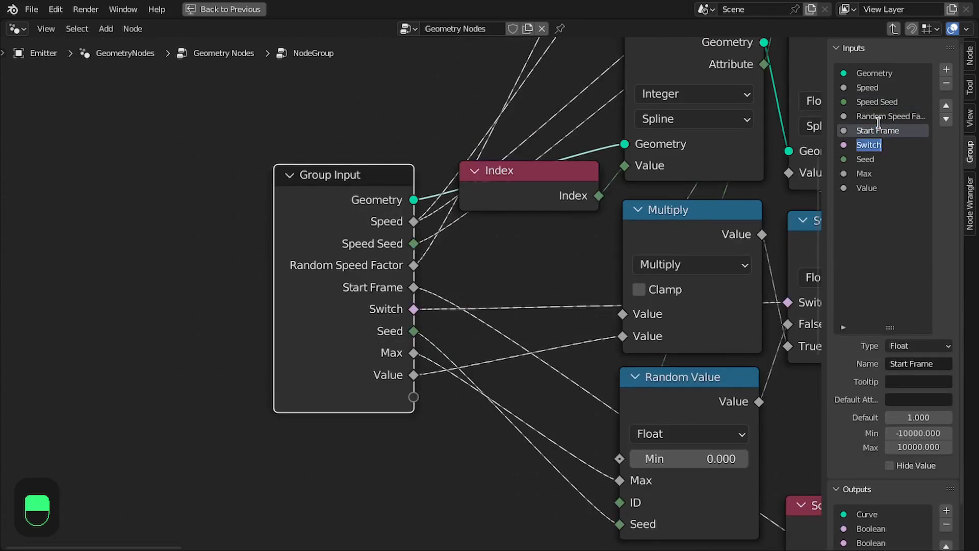
Rename the boolean switch input to Start Frame Offset / Frame Gap.
text(Random Offset Start)
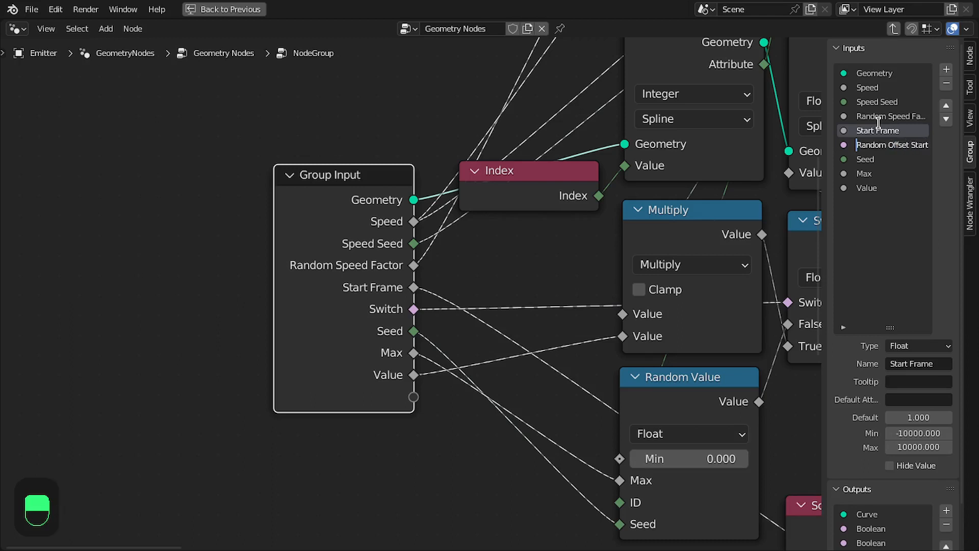
text(Start)
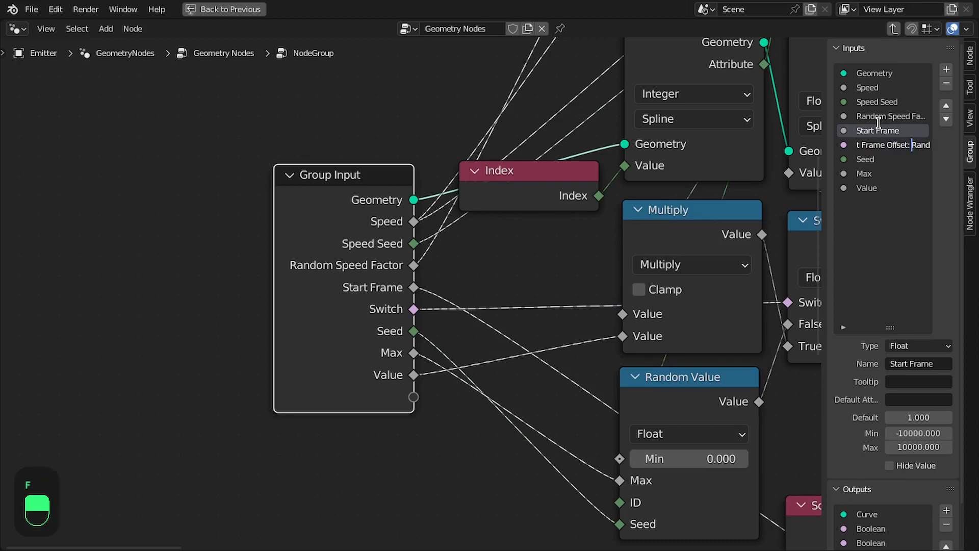
key(Left)
key(Left)
key(Left)
text(/ )
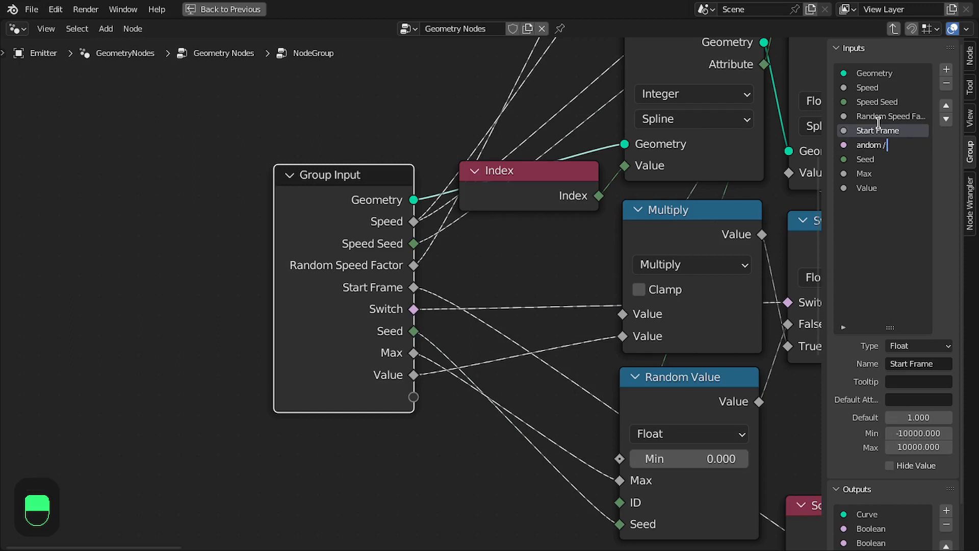
text(Frame Gap)
key(Tab)
Rename the seed input Start Frame Seed and the max input Offset Start Frame.
text(St)
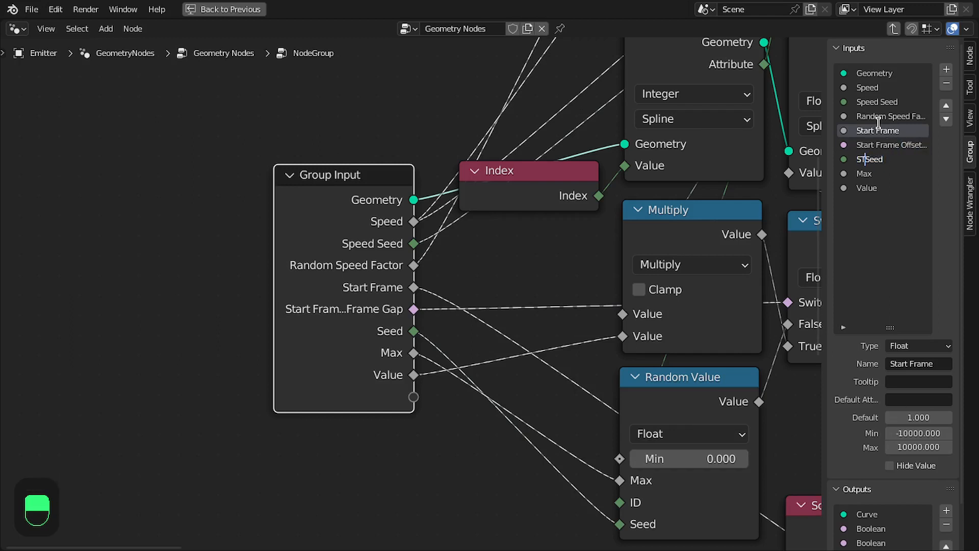
text(art Frame )
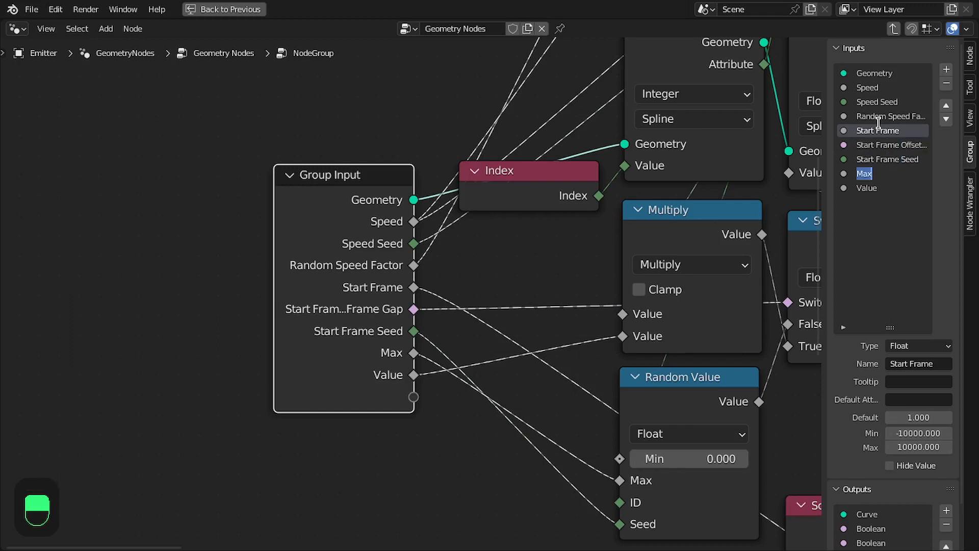
text(Offset Start Frame)
key(Tab)
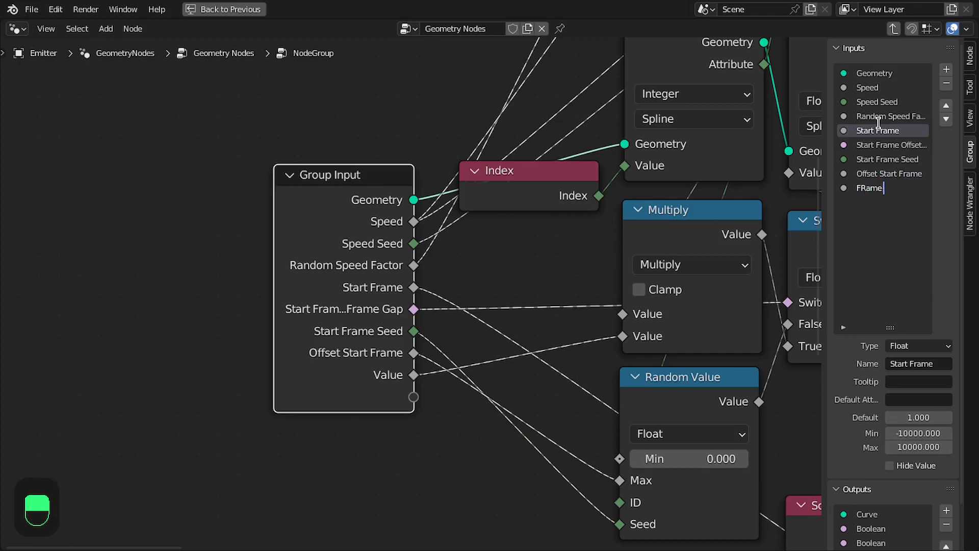
Rename the last value input Frame Gap Offset.
key(Left)
key(Left)
key(Left)
key(Left)
key(Left)
key(Left)
key(Left)
key(Left)
key(Right)
key(ctrl+Right)
key(ctrl+Right)
text(Offset)
key(Return)
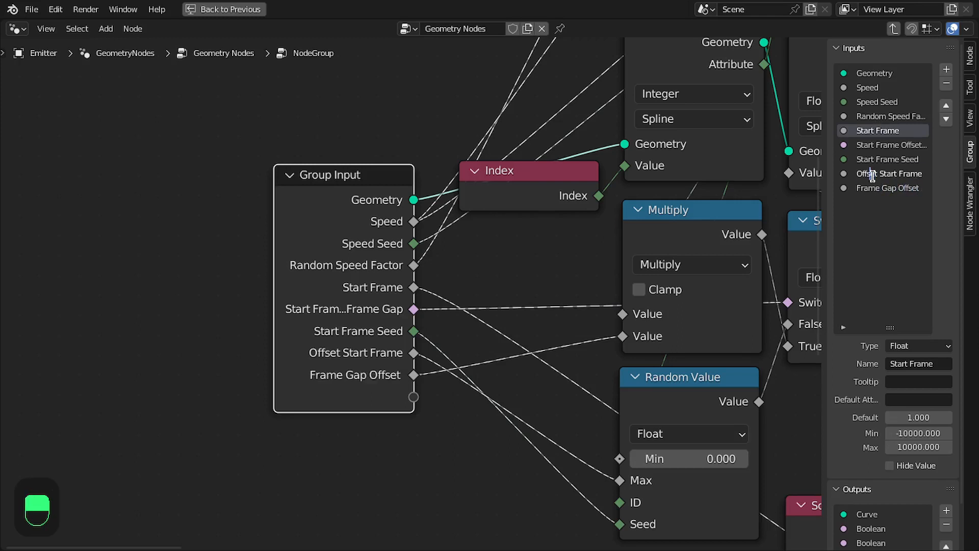
Rename the Offset Start Frame input to Random Offset.
double_click(872, 174)
text(Random Offset)
key(Return)
scroll(306, 254, down, 4)
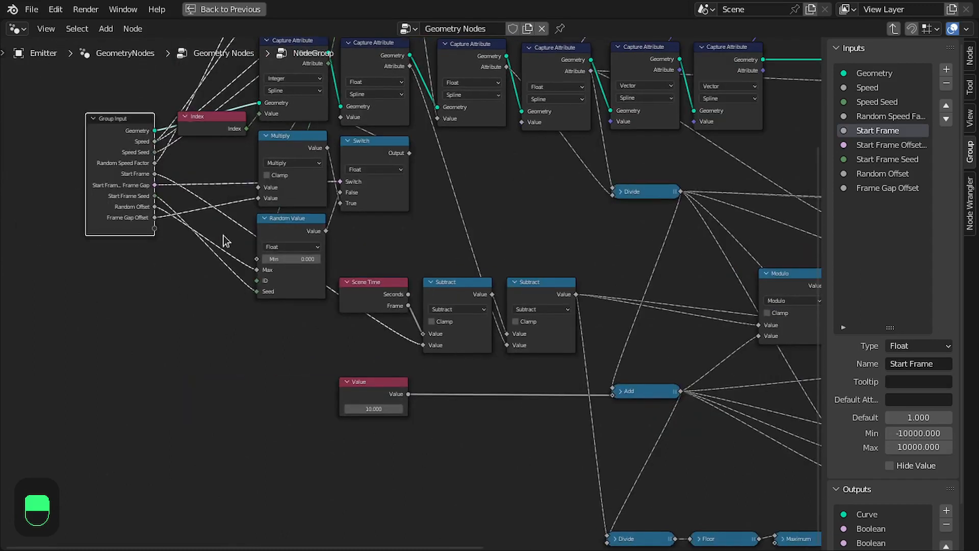
Add a Group Input near the Add node feeding the Switch node's switch as a new Loop Particle input.
click(126, 202)
key(shift+d)
click(493, 494)
scroll(493, 494, up, 3)
middle_drag(622, 406, 328, 336)
drag(236, 461, 636, 197)
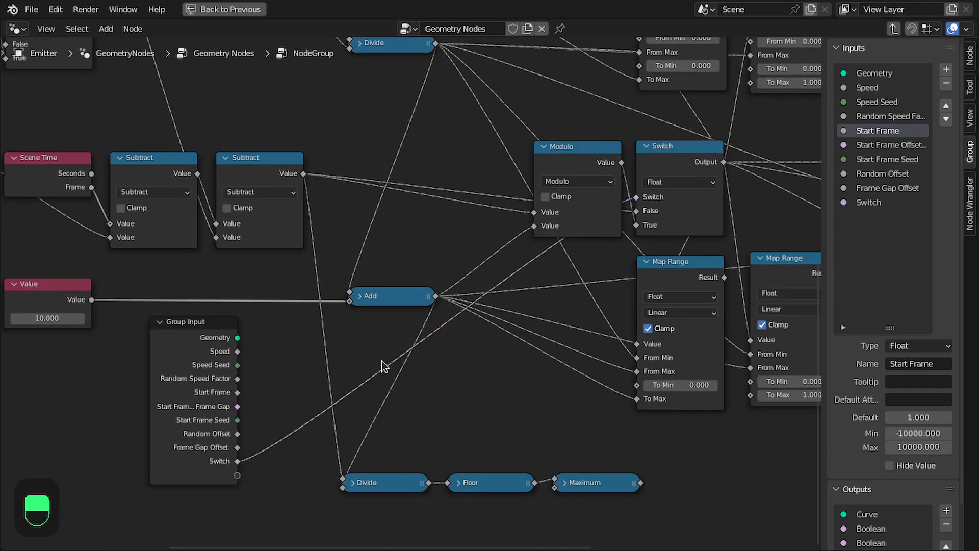
double_click(869, 202)
text(Loop Particle)
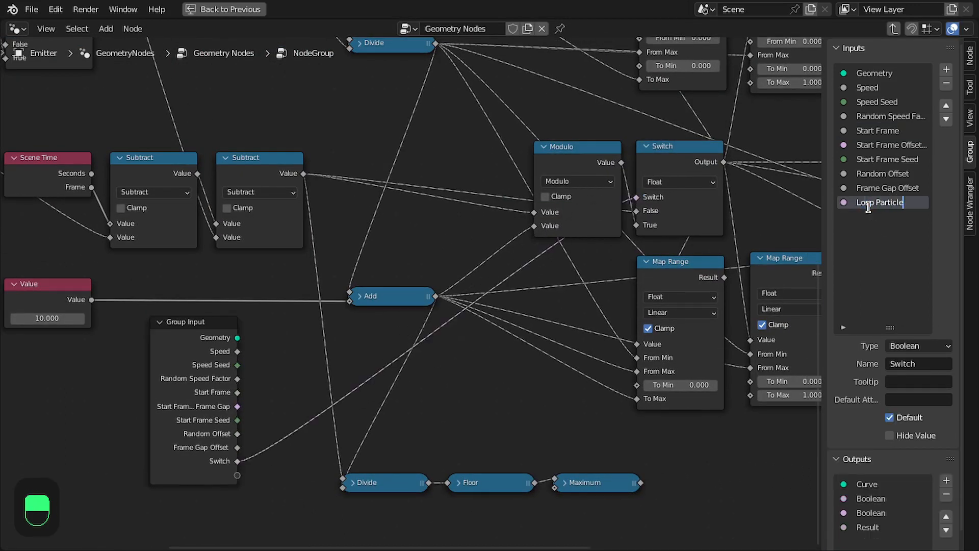
Replace the 10.000 Value node feeding Add with a new Effect Frames group input defaulting to 10.
right_click(72, 290)
drag(237, 475, 350, 301)
right_click(72, 304)
key(x)
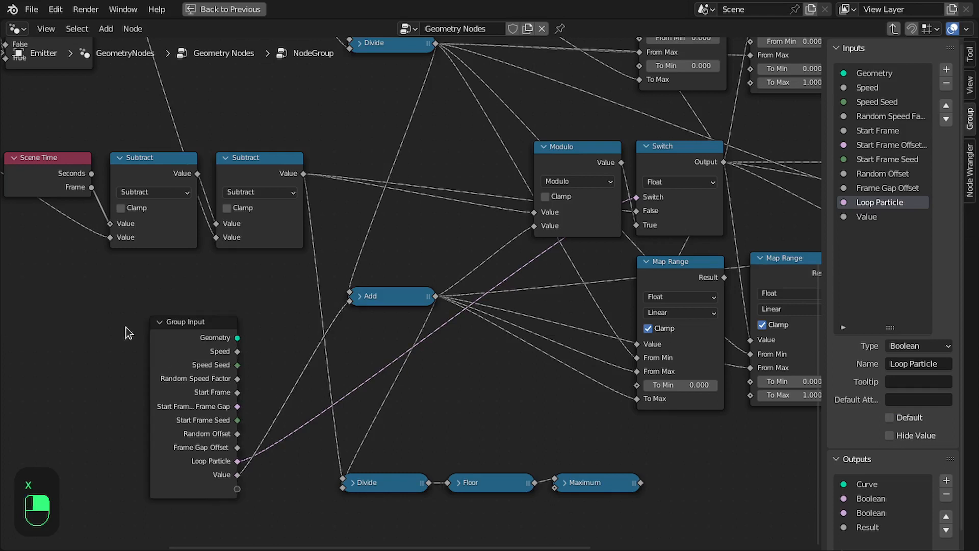
right_drag(174, 355, 125, 327)
double_click(886, 219)
text(Effect Frames)
key(Return)
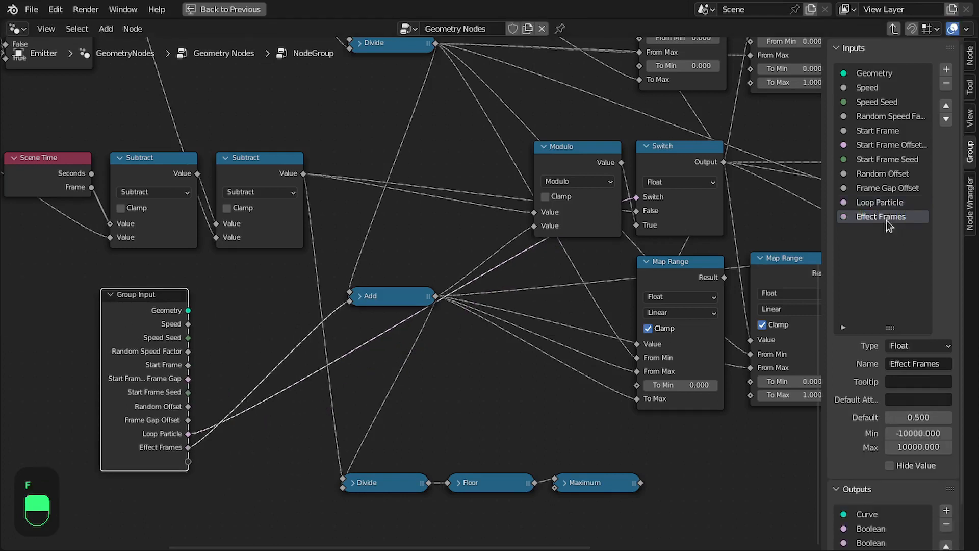
click(913, 417)
text(10)
key(Return)
Review the settings of the Frame Gap Offset, Random Offset and Start Frame inputs.
click(887, 189)
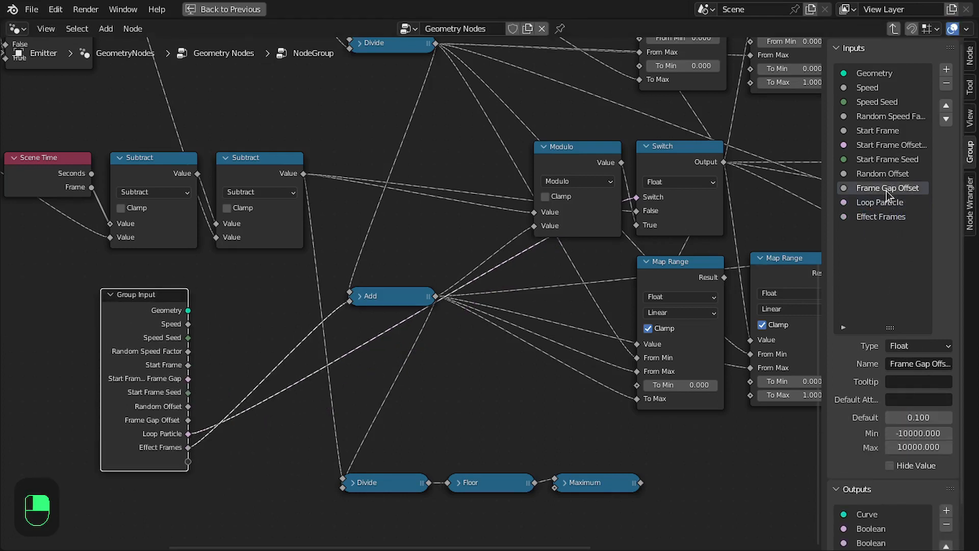
click(900, 174)
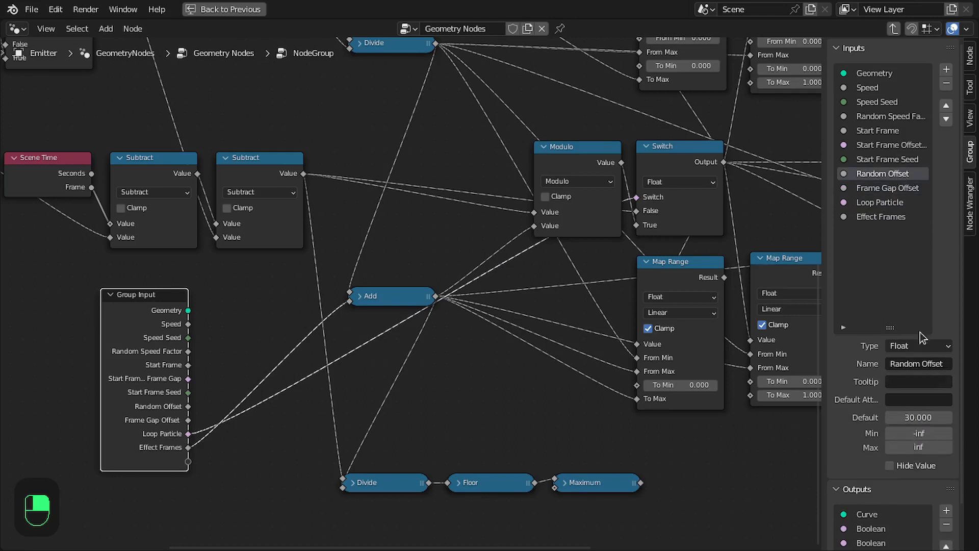
click(872, 145)
click(873, 132)
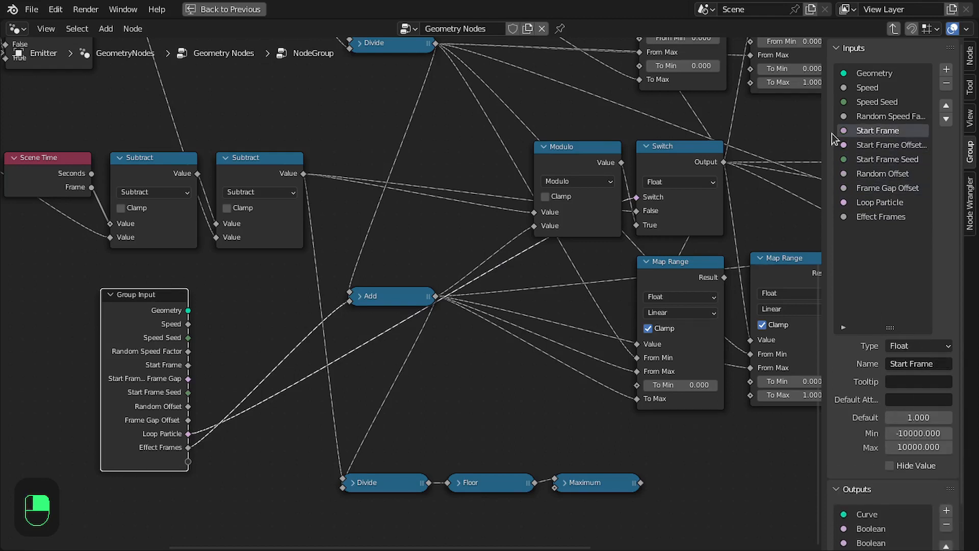
Rename the Geometry group input to Curve.
click(892, 117)
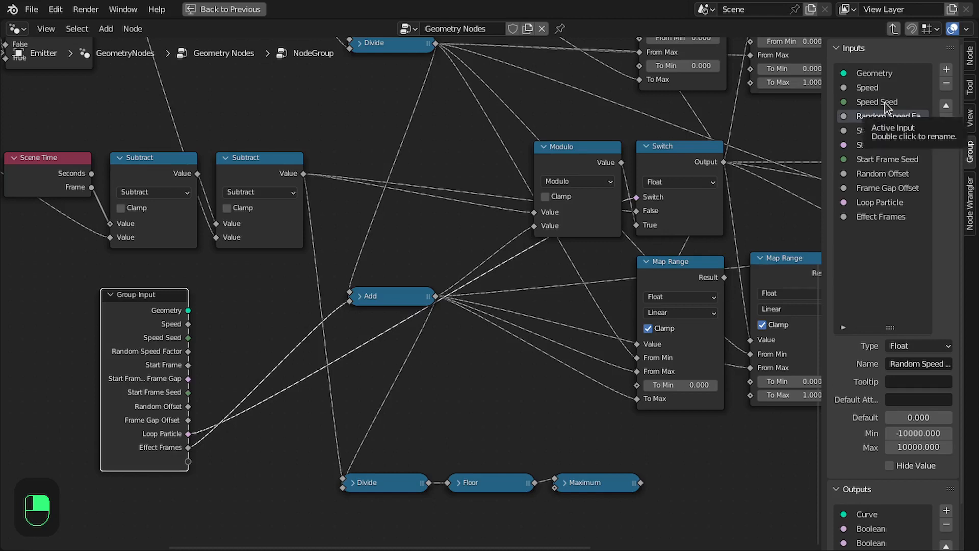
click(873, 89)
double_click(875, 74)
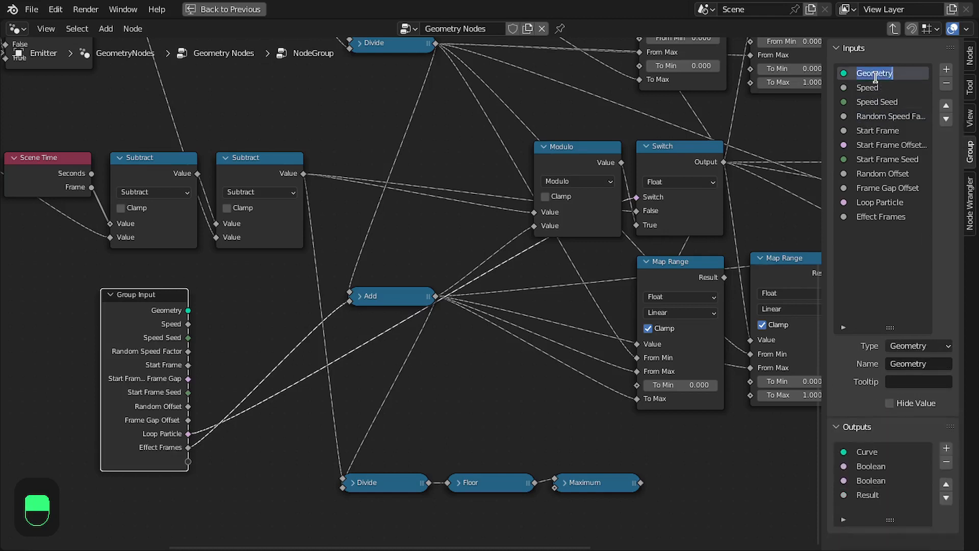
key(n)
Rename the Group Output's first Boolean output to Particle Swtich.
scroll(637, 357, down, 5)
middle_drag(637, 372, 420, 360)
middle_drag(679, 136, 782, 163)
scroll(782, 164, up, 4)
middle_drag(908, 148, 649, 246)
scroll(650, 245, up, 3)
click(650, 242)
key(n)
drag(881, 324, 875, 146)
drag(822, 178, 721, 191)
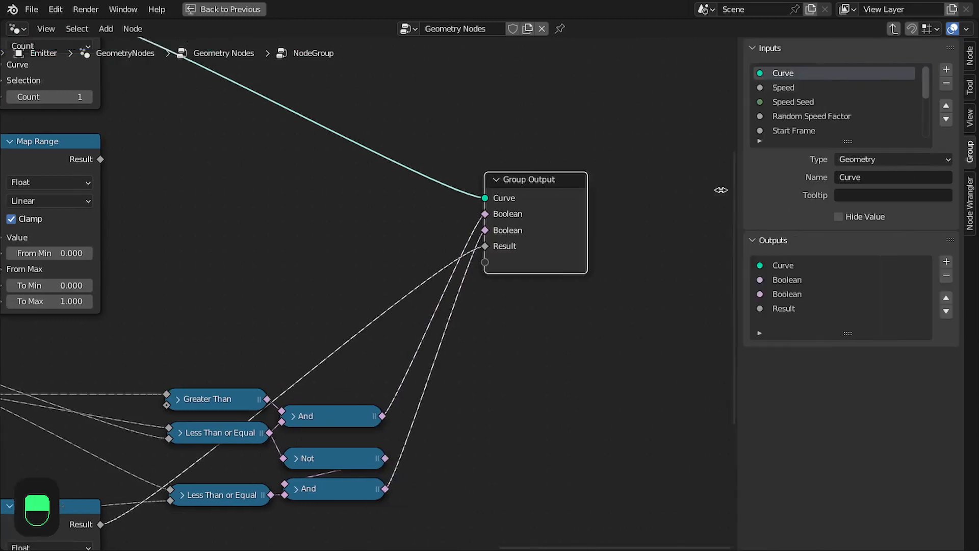
double_click(768, 279)
text(Particle Swtich)
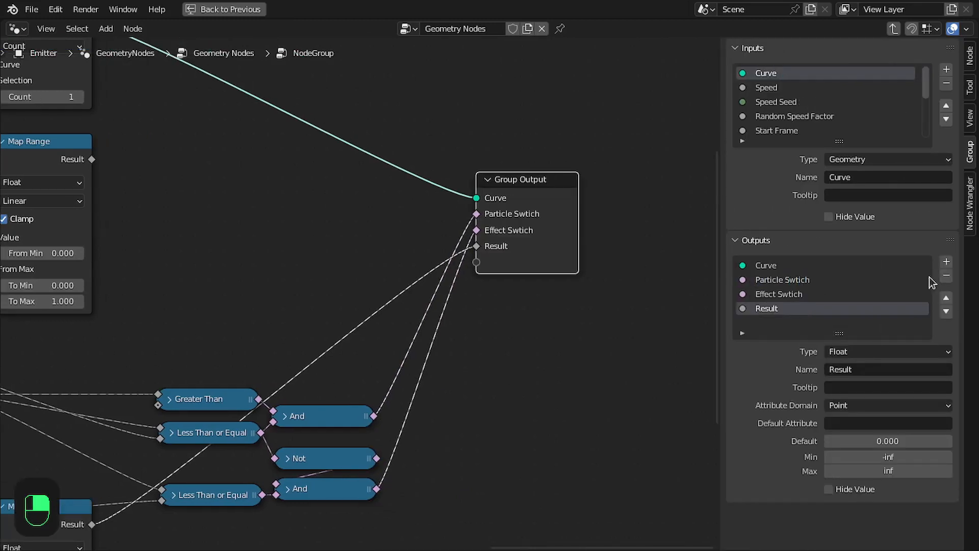
Remove the remaining Boolean and Result outputs from the group outputs.
click(946, 275)
click(946, 276)
scroll(441, 237, down, 5)
key(n)
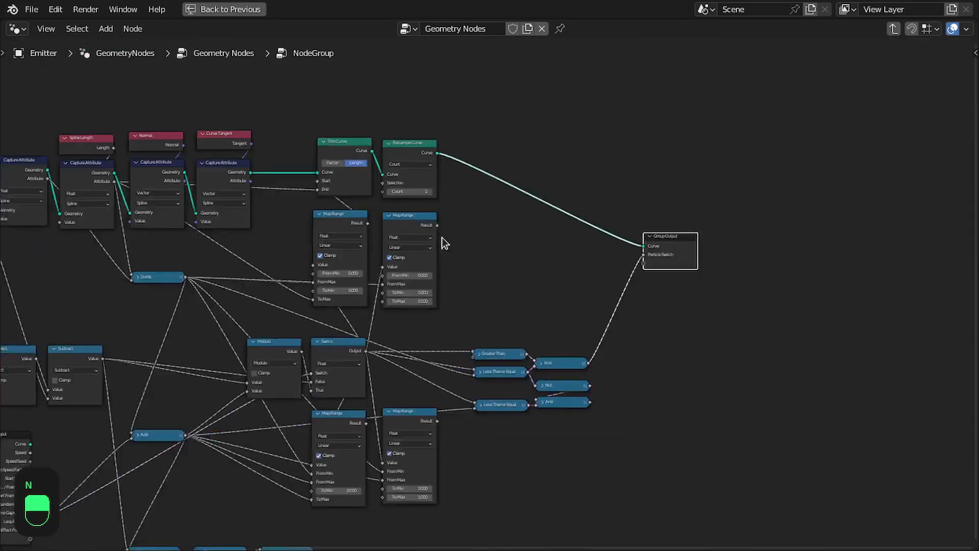
Connect the index and spline length Capture Attribute outputs to the Group Output as new outputs.
drag(150, 198, 877, 288)
scroll(824, 278, up, 5)
middle_drag(824, 278, 587, 282)
drag(701, 259, 701, 193)
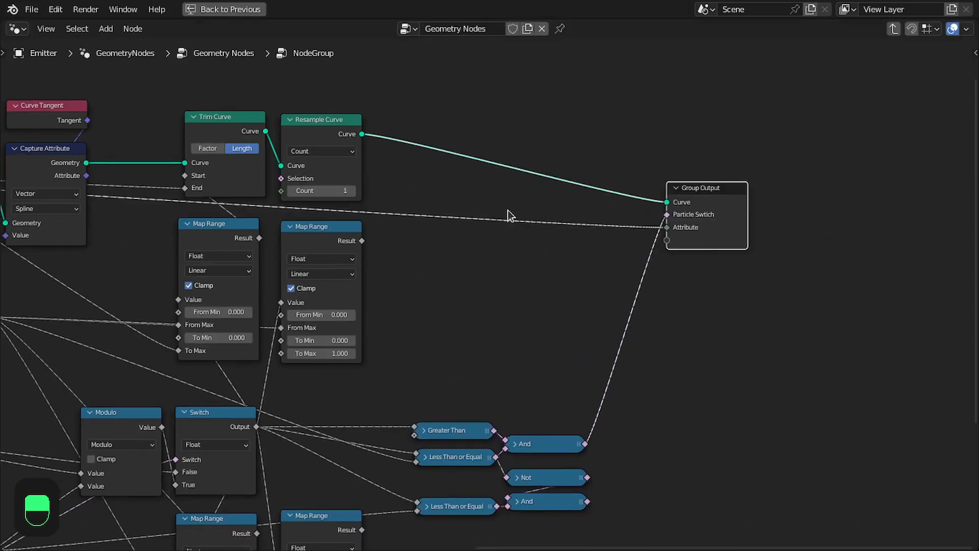
middle_drag(490, 214, 644, 228)
scroll(644, 228, down, 1)
drag(85, 191, 817, 251)
middle_drag(568, 323, 540, 225)
scroll(540, 225, down, 2)
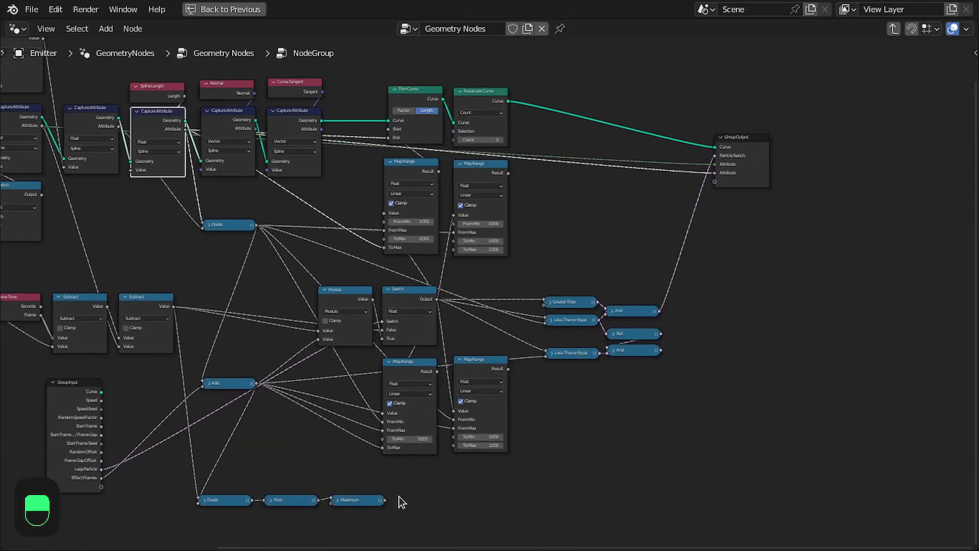
Connect the Maximum node and the Normal and Tangent Capture Attribute outputs to the Group Output.
drag(384, 500, 382, 502)
scroll(716, 219, up, 2)
middle_drag(716, 219, 717, 261)
middle_drag(592, 250, 606, 177)
drag(347, 518, 733, 146)
middle_drag(732, 148, 740, 244)
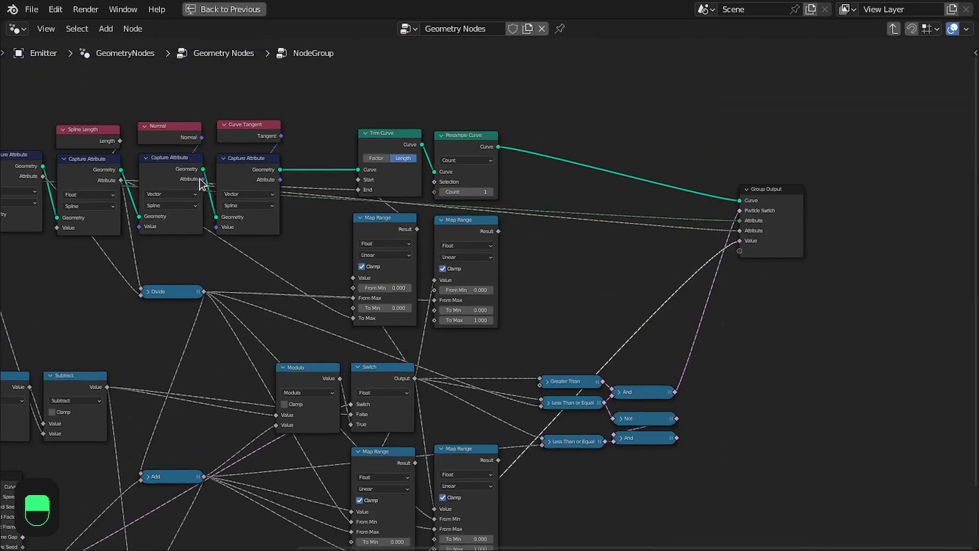
drag(202, 179, 737, 248)
drag(278, 179, 739, 260)
Connect the two upper Map Range results to the Group Output.
middle_drag(613, 306, 540, 323)
scroll(371, 231, up, 1)
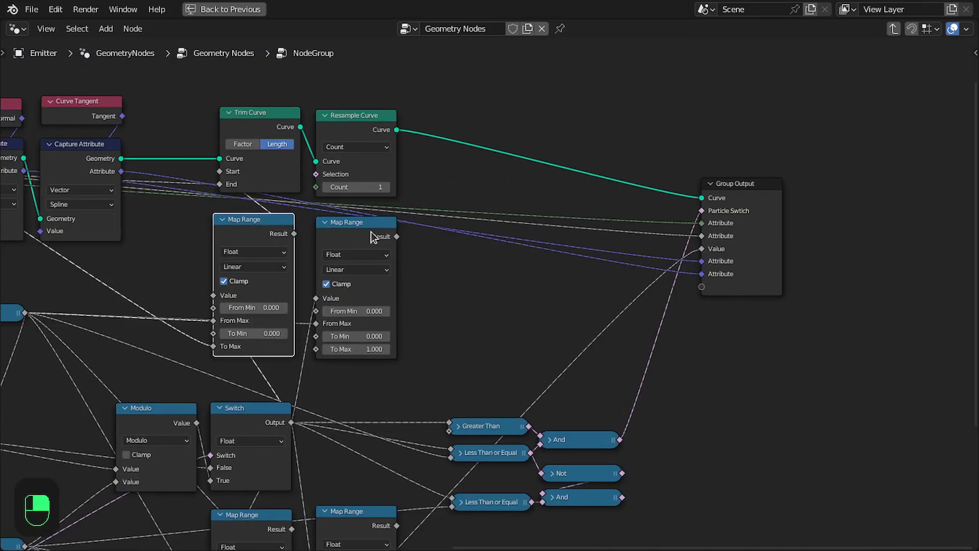
drag(387, 240, 694, 281)
drag(284, 232, 694, 294)
Rename the third and fourth outputs to Particle Index and Particle Path Length.
scroll(814, 295, up, 1)
middle_drag(814, 296, 454, 372)
scroll(454, 372, up, 3)
click(411, 360)
key(n)
middle_drag(547, 346, 713, 312)
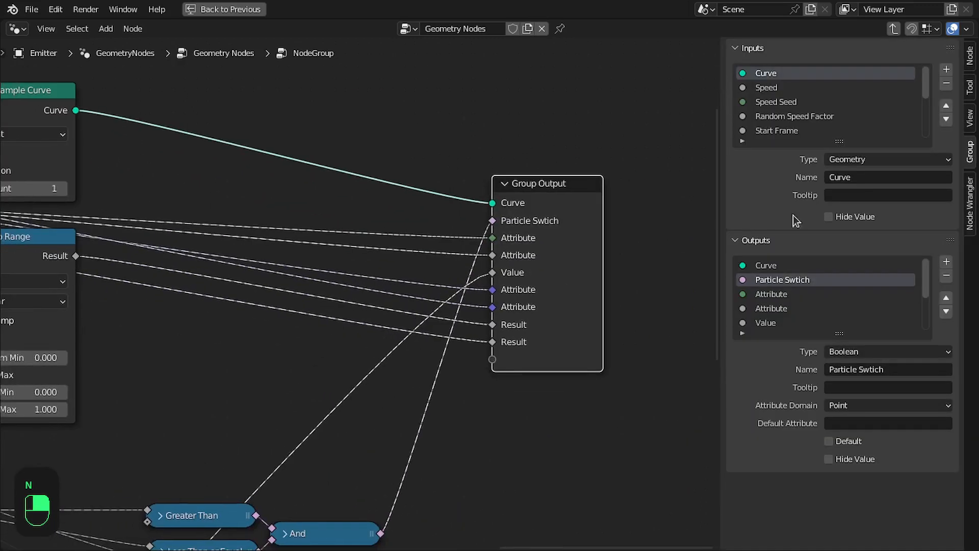
double_click(782, 295)
text(Particle Index)
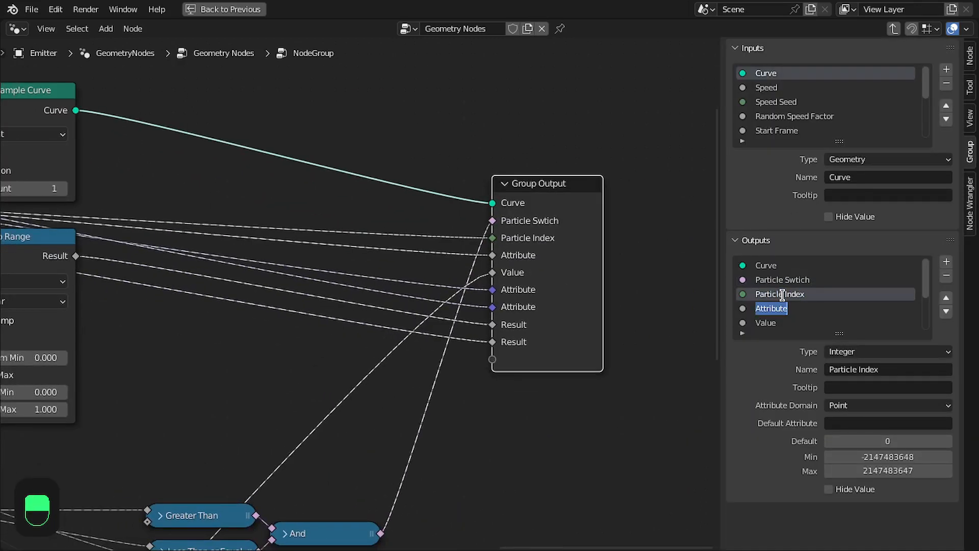
text(Particle Path Length)
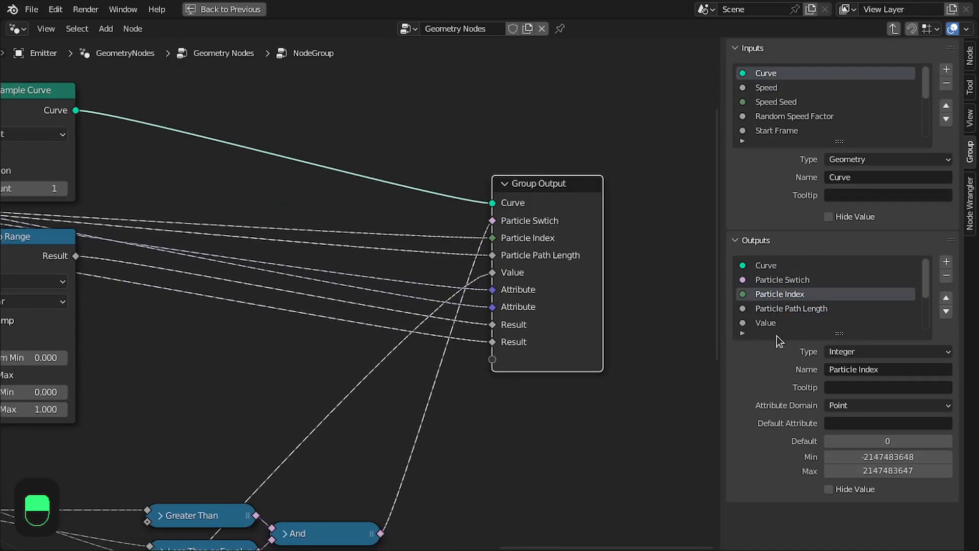
Rename the next outputs to Particle Loop Counter and Particle Path Normal.
double_click(768, 323)
text(Particle Loop Counter)
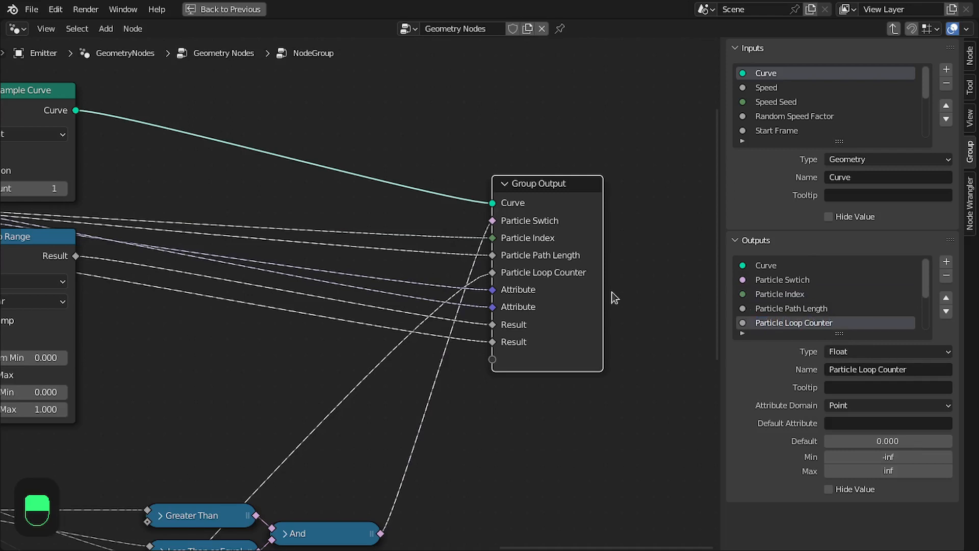
scroll(776, 302, down, 2)
double_click(776, 306)
text(Particle Path)
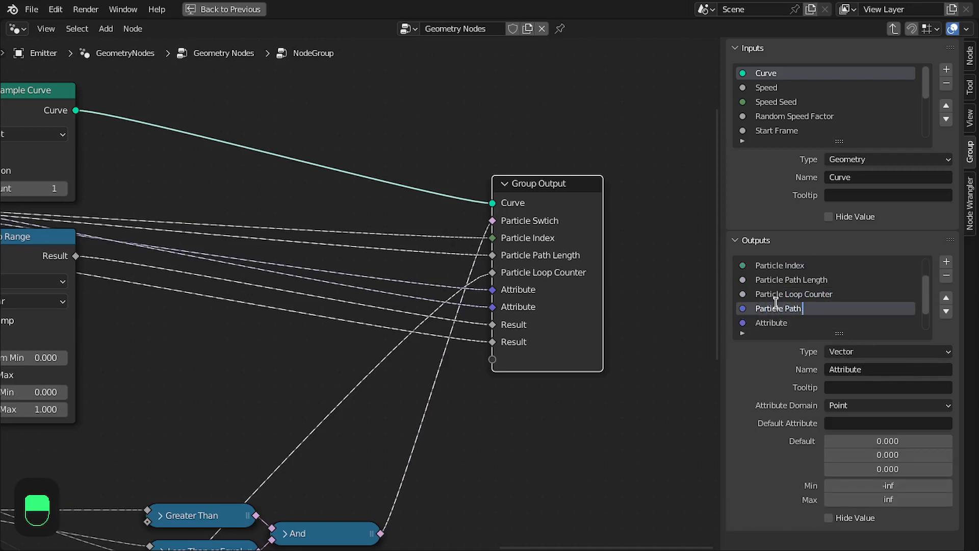
text( No)
key(Return)
Rename the following Attribute output to Particle Path Tangent.
double_click(777, 323)
text(Particle Path Normal)
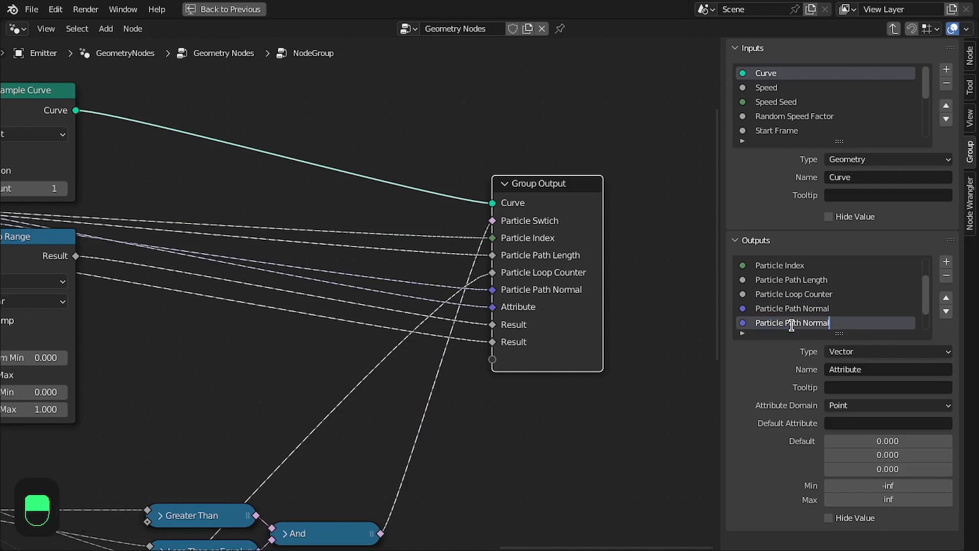
key(BackSpace)
key(BackSpace)
key(BackSpace)
key(BackSpace)
key(BackSpace)
key(BackSpace)
key(BackSpace)
text(Tangent)
key(Return)
Rename the first Result output to Animated Particle Factor.
scroll(792, 321, down, 2)
double_click(772, 309)
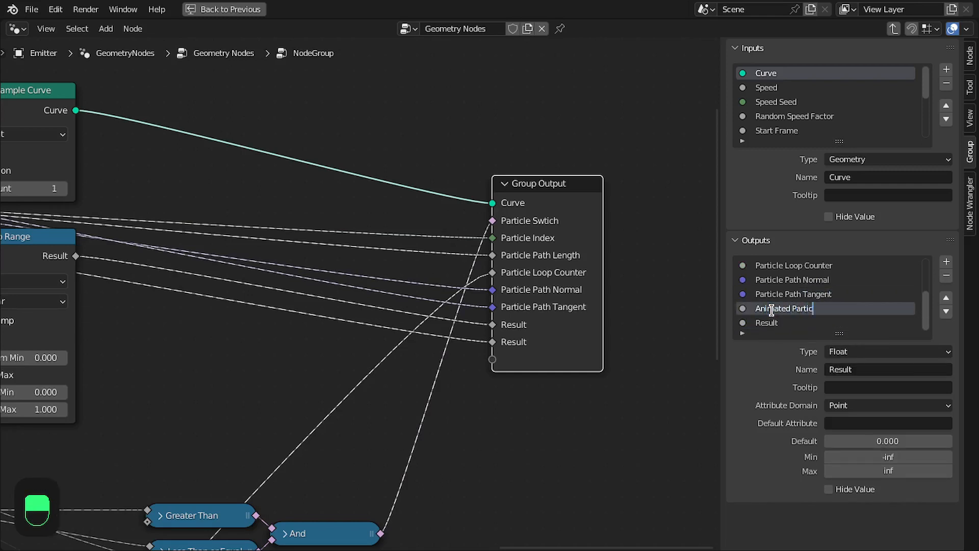
text(Particle Factor)
key(Return)
Rename the second Result output to Animated Particle Path Length.
double_click(767, 323)
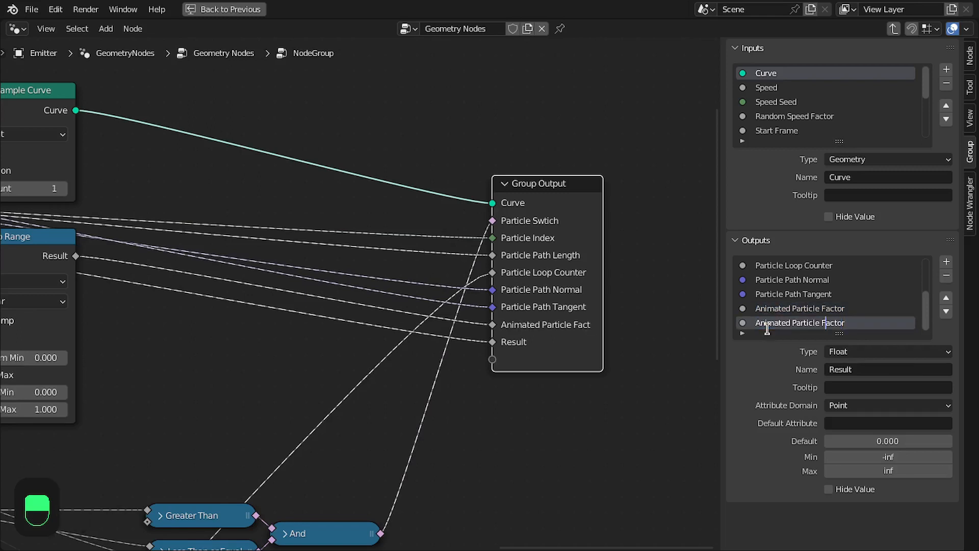
key(shift+Right)
key(shift+Right)
key(shift+Right)
key(shift+Right)
text(Path Length)
key(Return)
Connect the Resample Curve output to the Group Output as a second output named Curve.
key(n)
scroll(548, 279, down, 5)
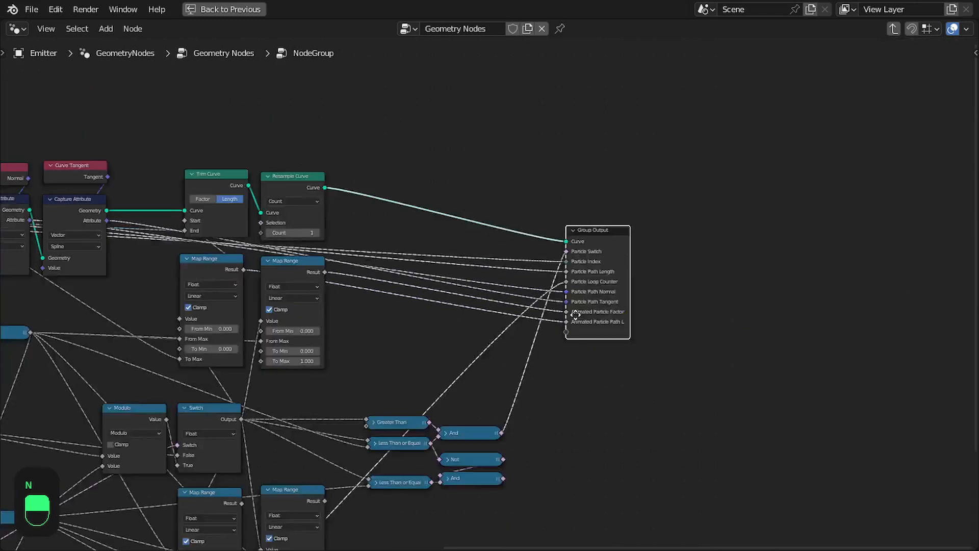
scroll(548, 280, up, 2)
drag(331, 229, 650, 312)
scroll(709, 331, up, 6)
click(617, 312)
key(n)
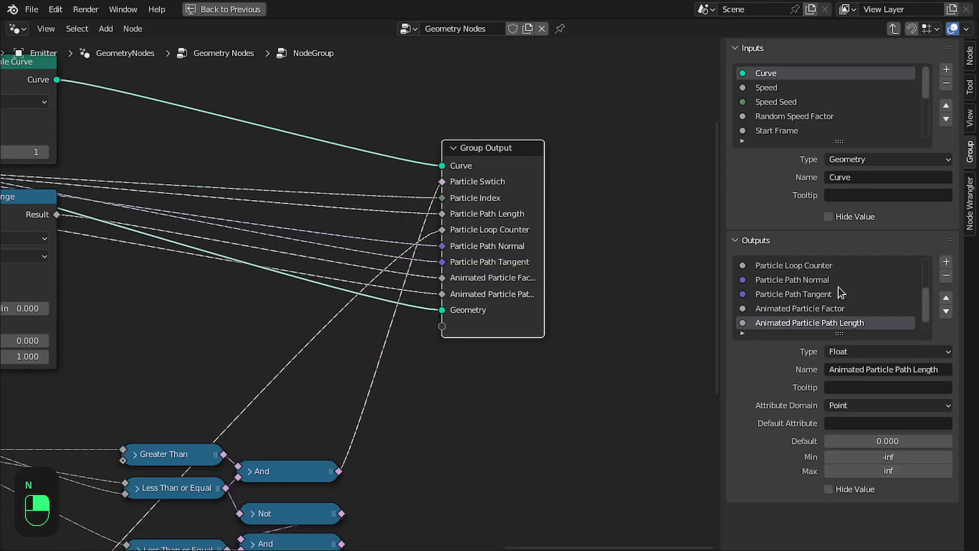
scroll(836, 296, down, 1)
double_click(770, 323)
text(Curve)
key(Return)
Connect the lower And node and the two lower Map Range results to the Group Output.
scroll(334, 362, down, 3)
middle_drag(333, 362, 417, 219)
drag(424, 349, 499, 189)
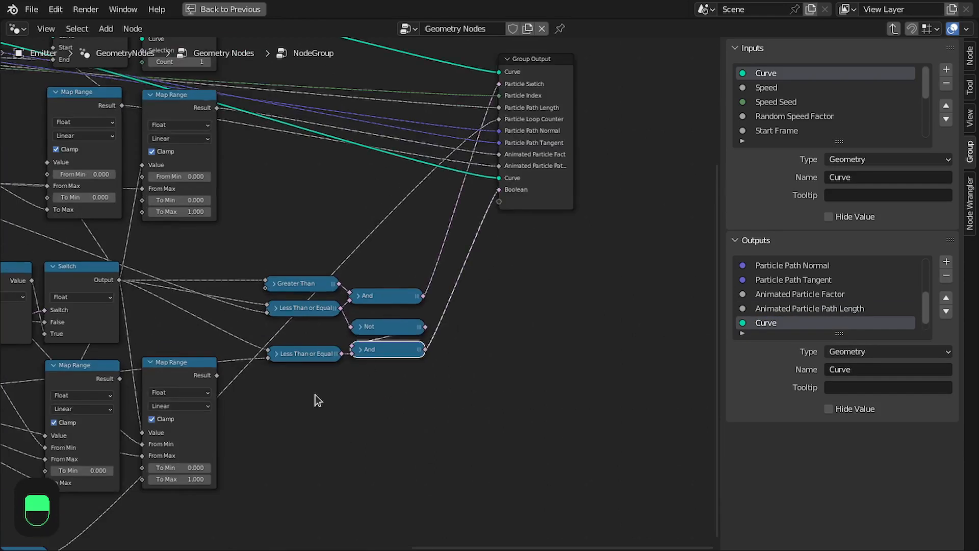
scroll(317, 400, down, 4)
middle_drag(316, 399, 387, 369)
drag(312, 351, 525, 225)
drag(240, 354, 520, 233)
scroll(525, 233, up, 5)
middle_drag(525, 233, 418, 351)
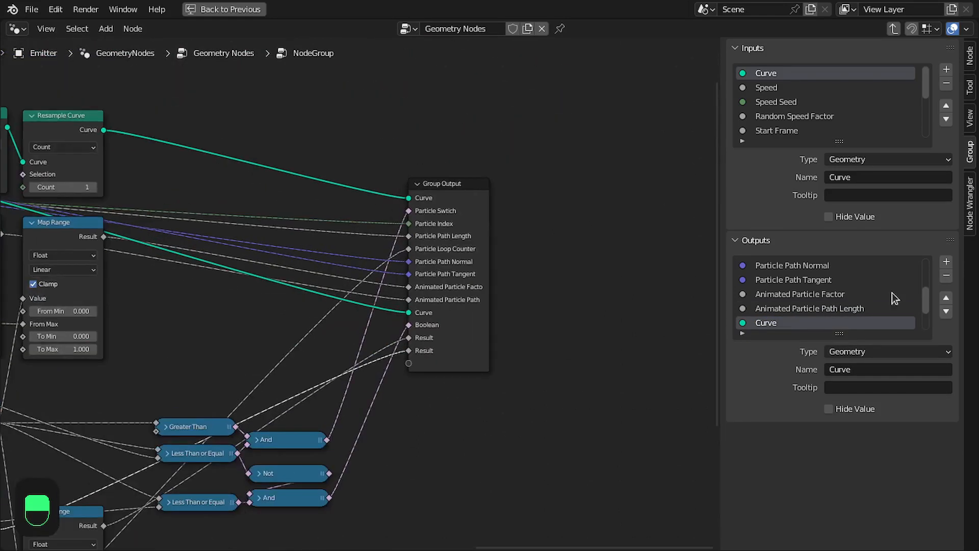
Rename the new outputs to Effect Swtich, Animated Effect Factor and Animated Effect Time, and leave the node group.
scroll(888, 296, down, 3)
double_click(776, 291)
text(Effect Swtich)
key(Tab)
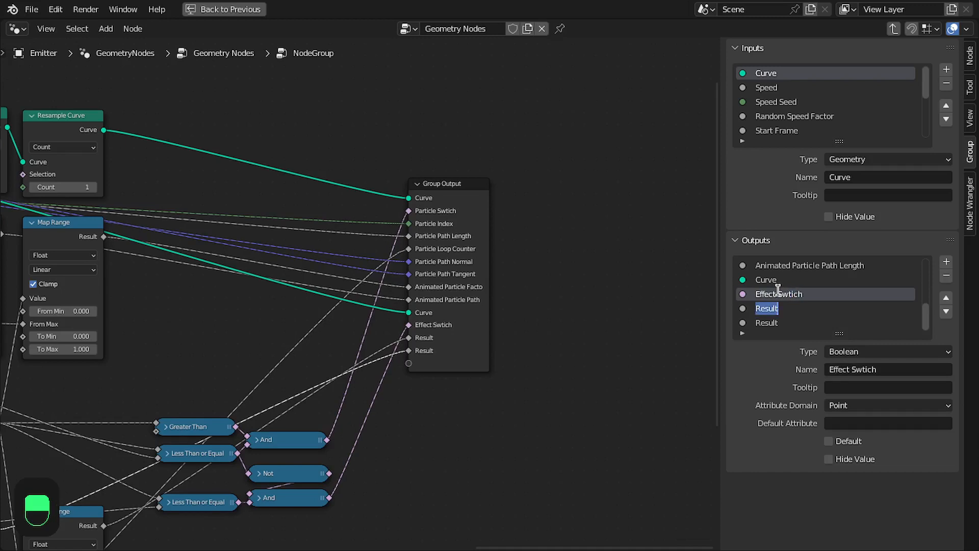
text(Animated Effect Factor)
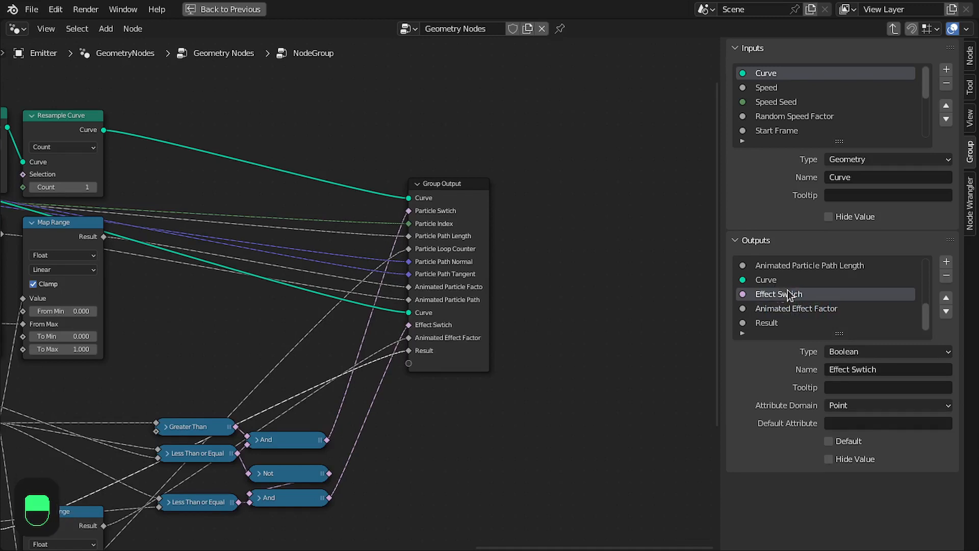
key(Tab)
text(Animated)
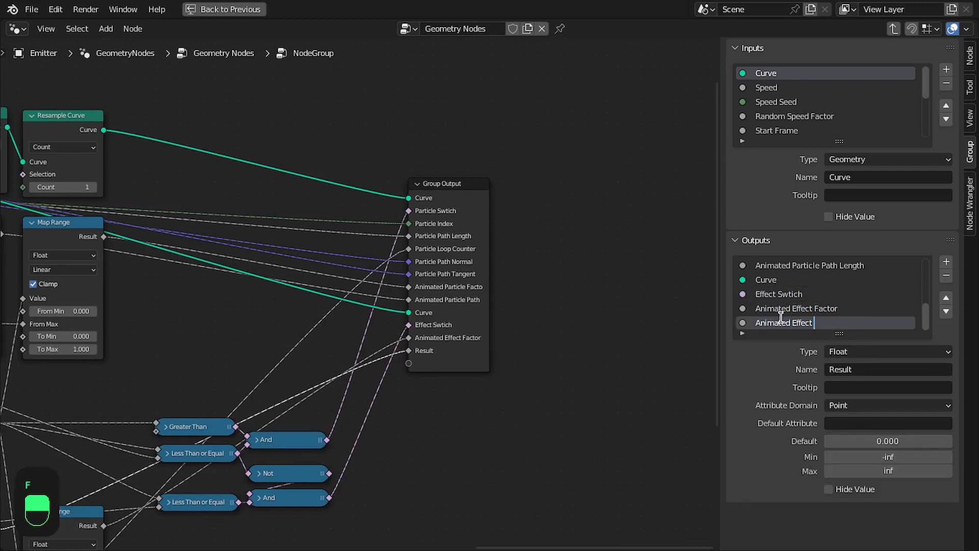
text(n)
scroll(709, 307, down, 2)
drag(639, 297, 623, 305)
key(Tab)
Reposition the node group node in the main node tree.
middle_drag(601, 316, 544, 310)
scroll(464, 257, up, 4)
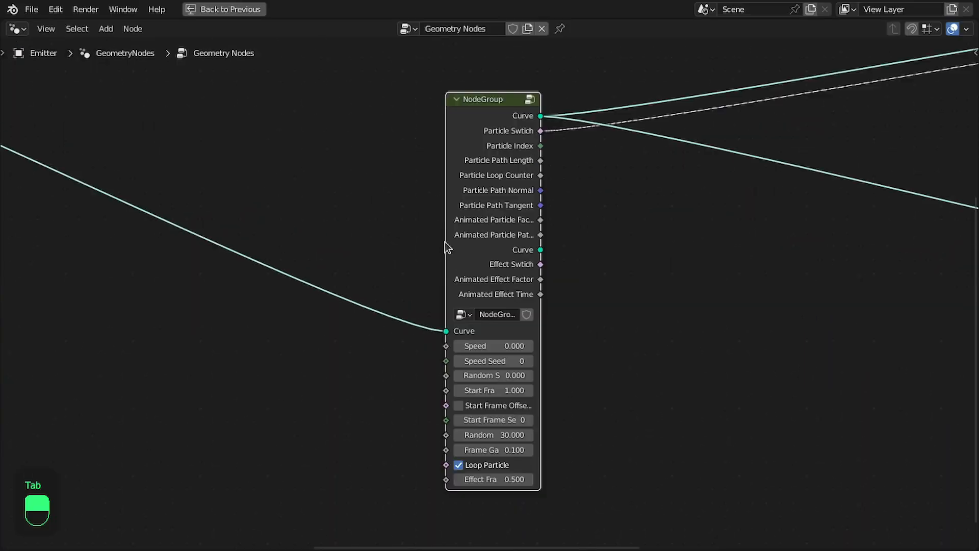
drag(445, 242, 350, 236)
scroll(594, 247, down, 8)
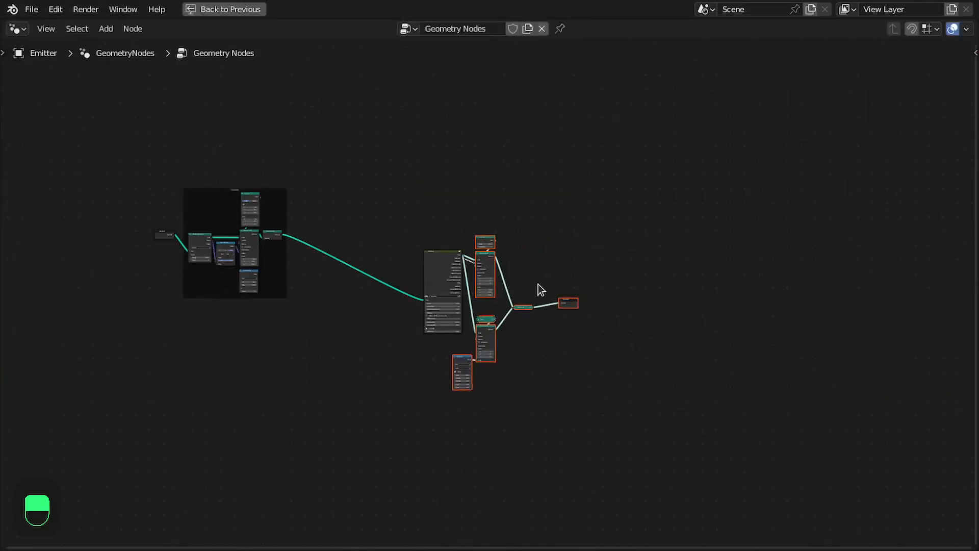
key(g)
click(442, 243)
scroll(275, 252, up, 8)
scroll(250, 275, up, 3)
drag(226, 422, 109, 316)
scroll(357, 326, down, 2)
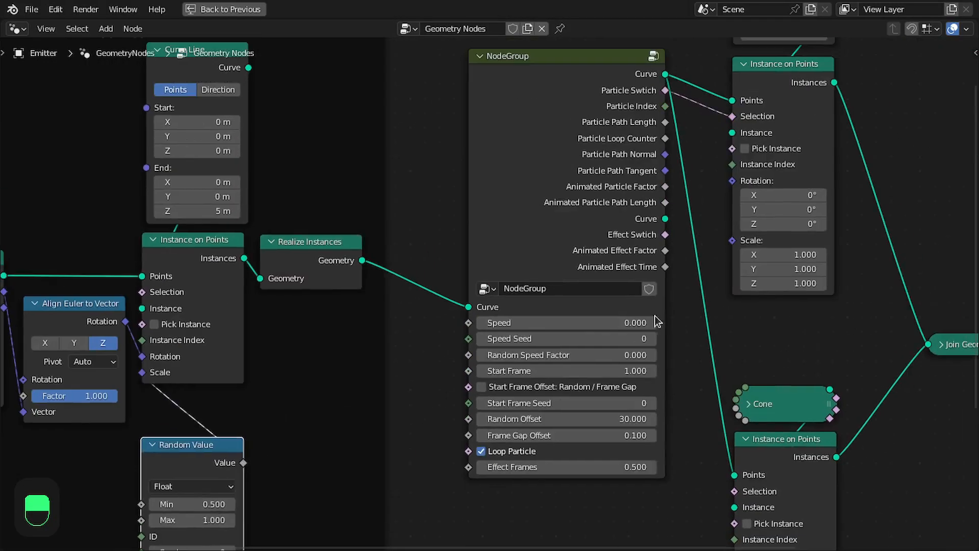
key(g)
click(655, 280)
Rename the node group to KS_Particle_System and save the file.
scroll(654, 326, up, 2)
scroll(654, 348, up, 1)
double_click(535, 315)
text(KS_)
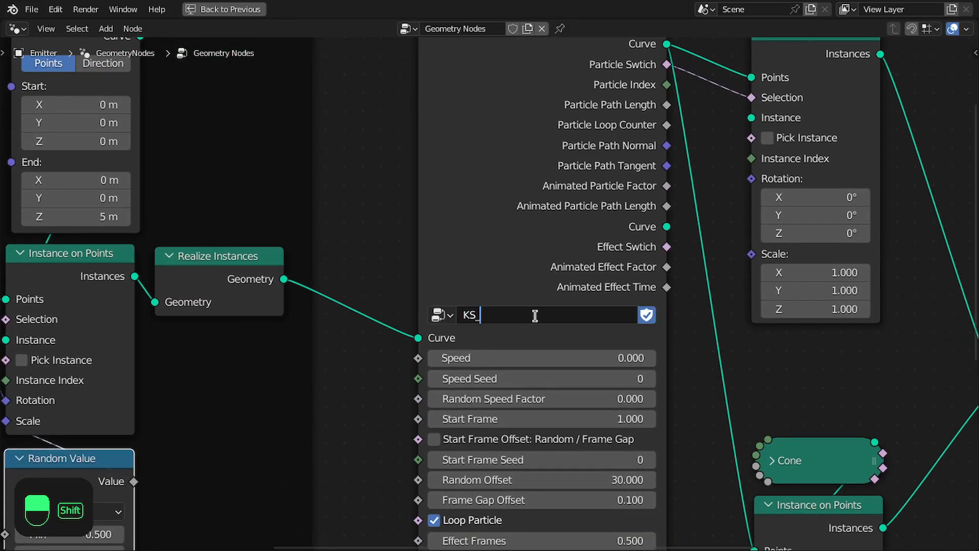
text(Particle_System)
key(Return)
key(ctrl+s)
key(ctrl+space)
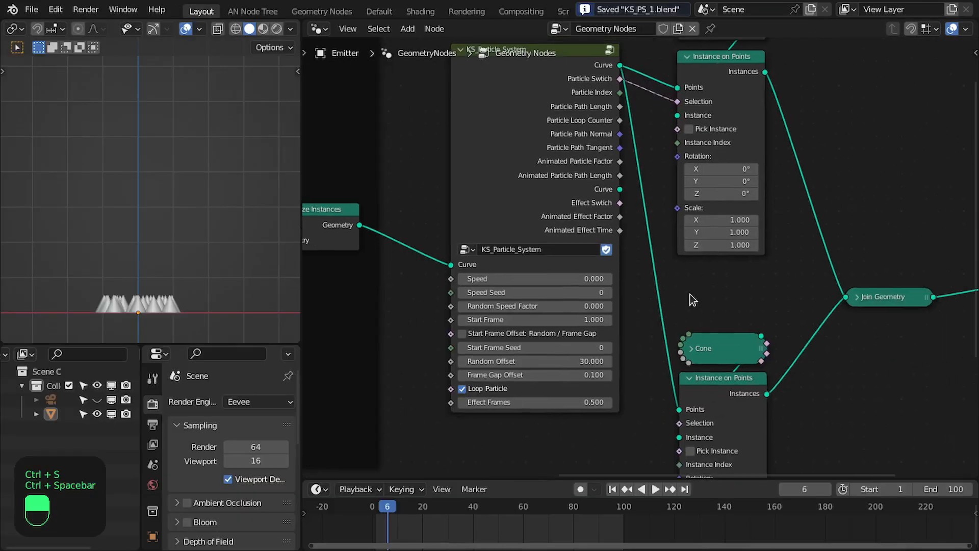
Move the Cone and its Instance on Points node upward.
drag(718, 324, 726, 398)
drag(729, 402, 725, 337)
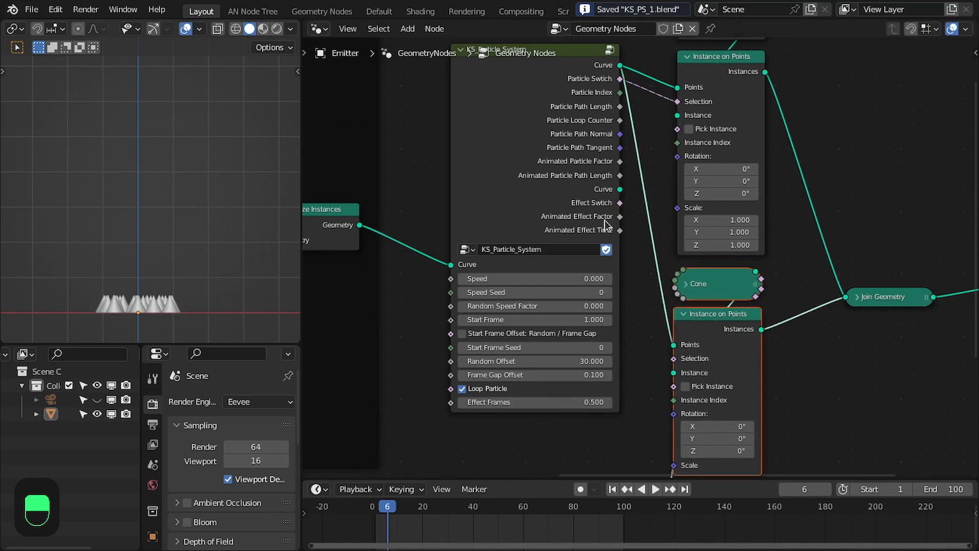
middle_drag(608, 204, 637, 253)
Enter the KS_Particle_System group to inspect its node layout and return to the main tree.
scroll(637, 252, down, 1)
click(589, 190)
key(Tab)
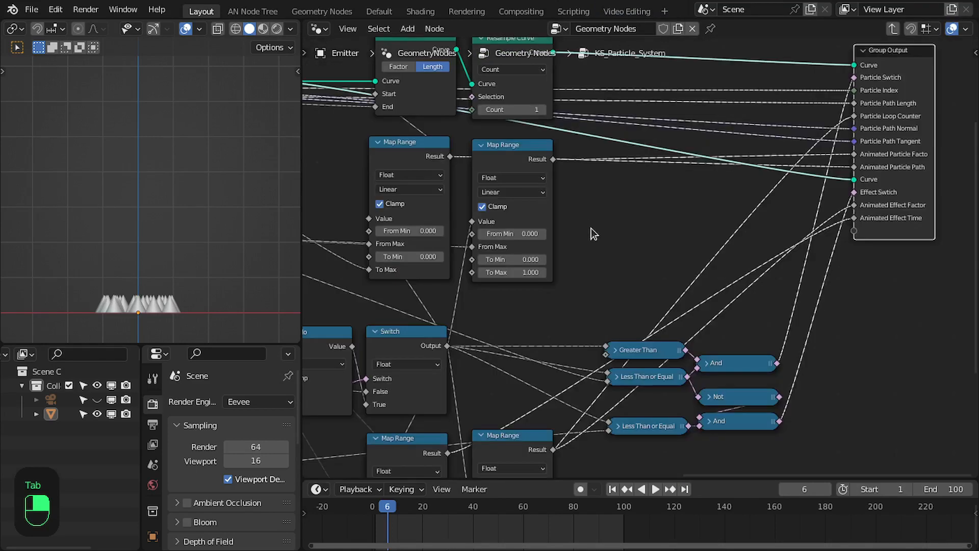
middle_drag(591, 228, 822, 247)
scroll(658, 313, down, 2)
scroll(618, 313, up, 1)
middle_drag(495, 324, 642, 310)
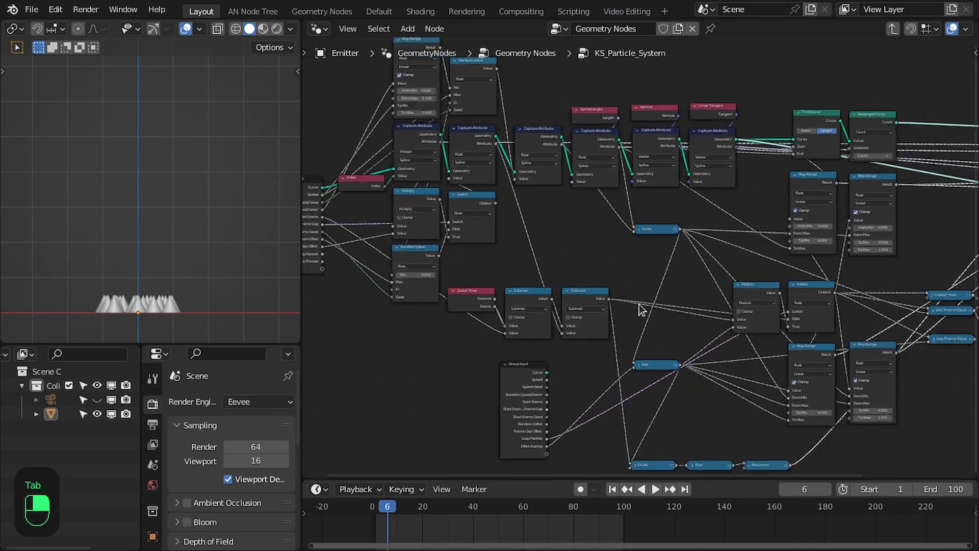
middle_drag(358, 252, 465, 282)
scroll(423, 262, up, 2)
click(383, 244)
key(Tab)
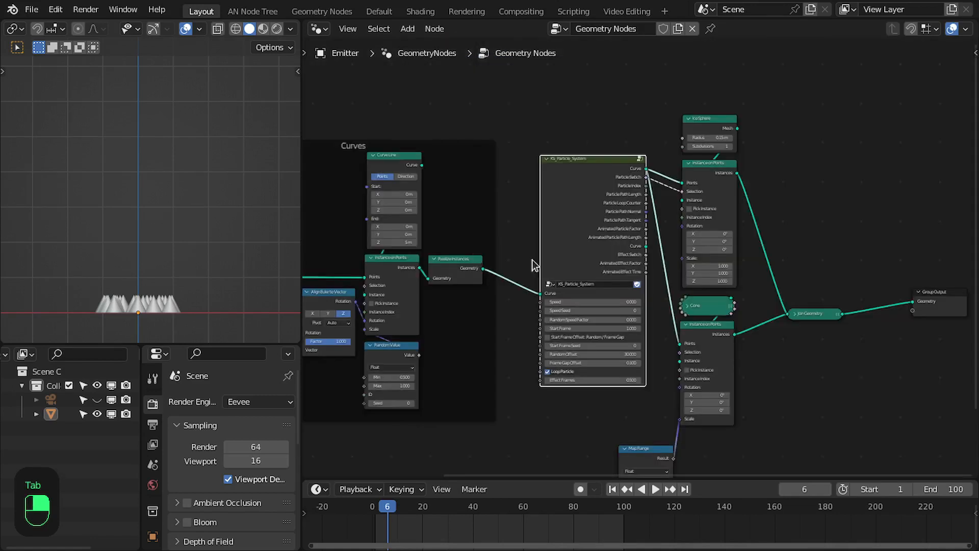
Set the node group's Speed to 0.1.
scroll(625, 304, up, 4)
scroll(611, 261, up, 2)
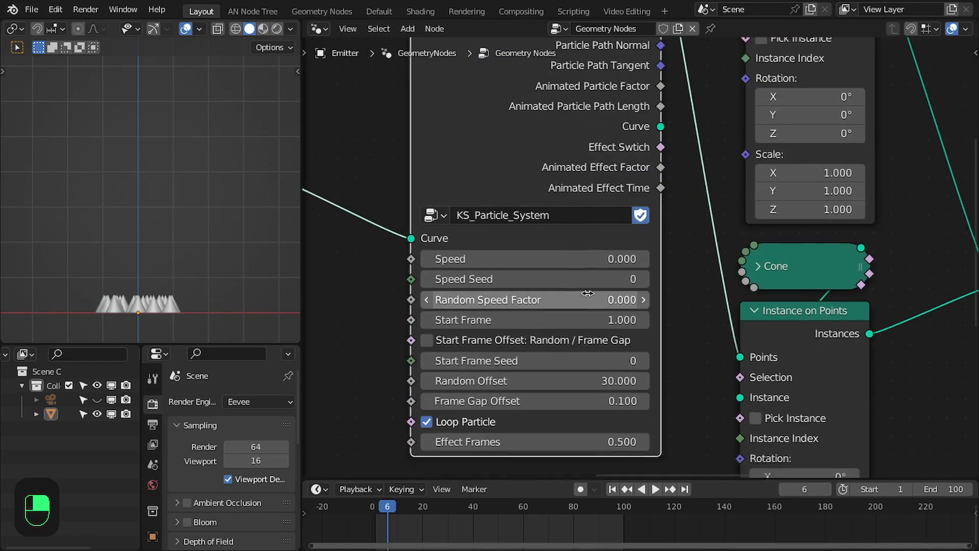
click(582, 235)
text(0.1)
key(Return)
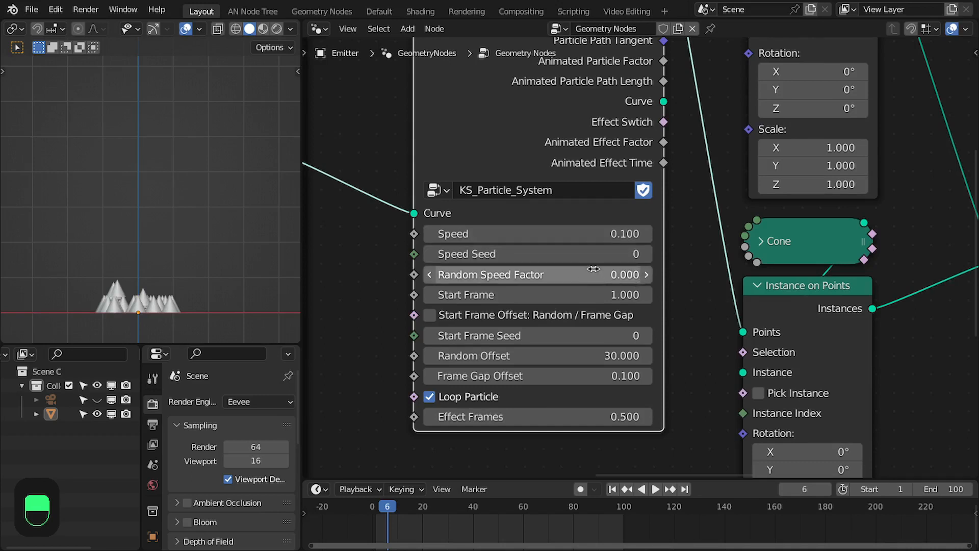
middle_drag(678, 332, 670, 298)
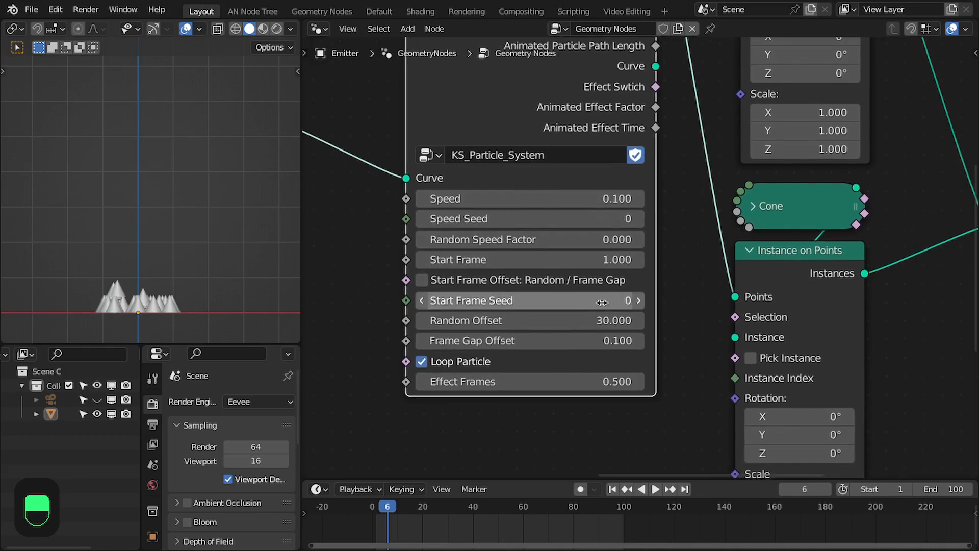
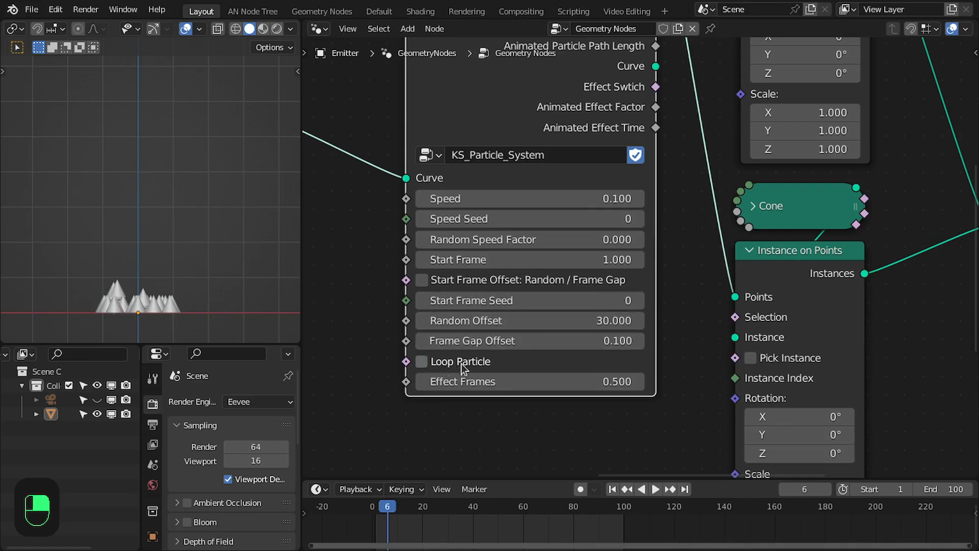
Set the node group's Effect Frames to 10.
double_click(590, 382)
text(1)
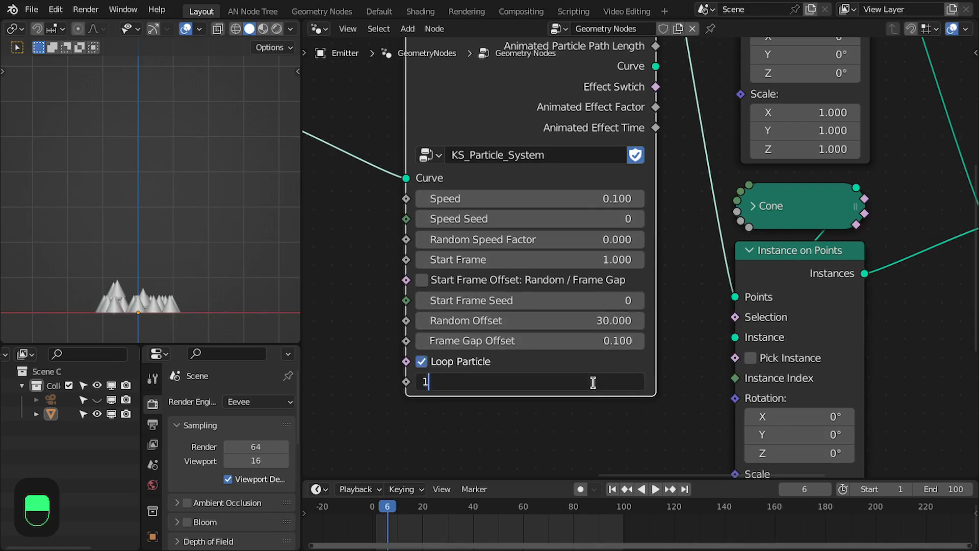
text(0)
key(Return)
Connect the group's Effect Switch output to the Selection of the cone's Instance on Points node.
scroll(705, 373, down, 1)
middle_drag(733, 313, 618, 327)
scroll(592, 244, down, 2)
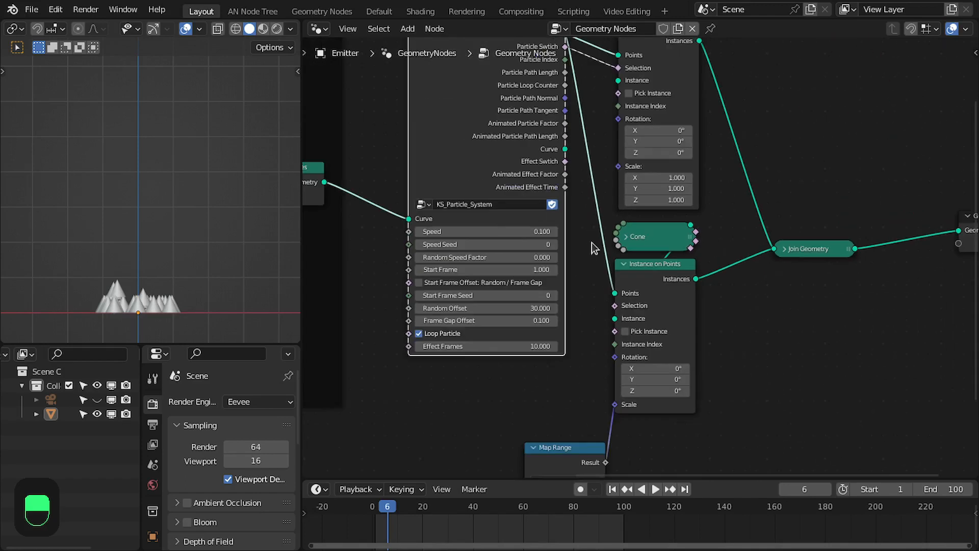
middle_drag(575, 151, 577, 220)
scroll(576, 219, up, 1)
drag(556, 224, 614, 393)
Move the Map Range node below the cone's Instance on Points node and play the animation.
scroll(615, 393, down, 2)
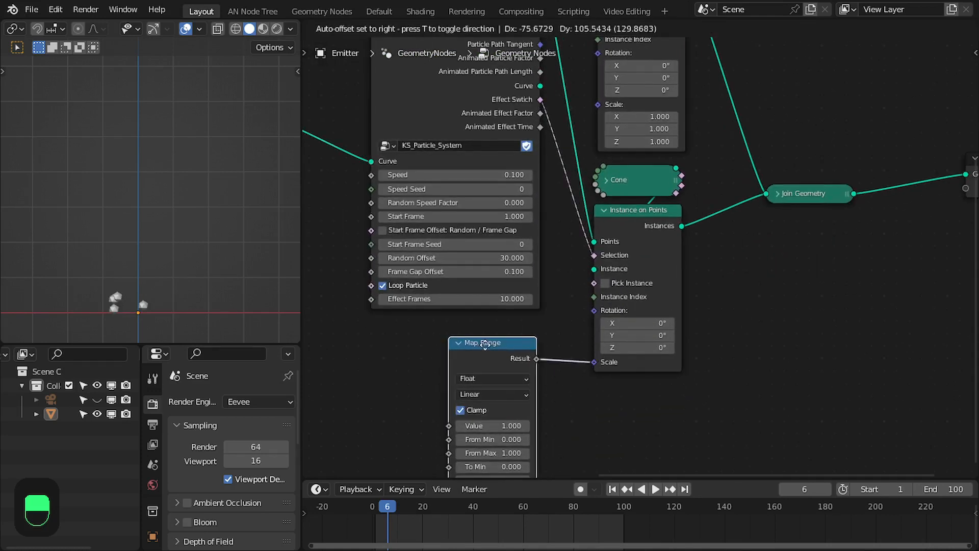
drag(485, 344, 621, 389)
key(space)
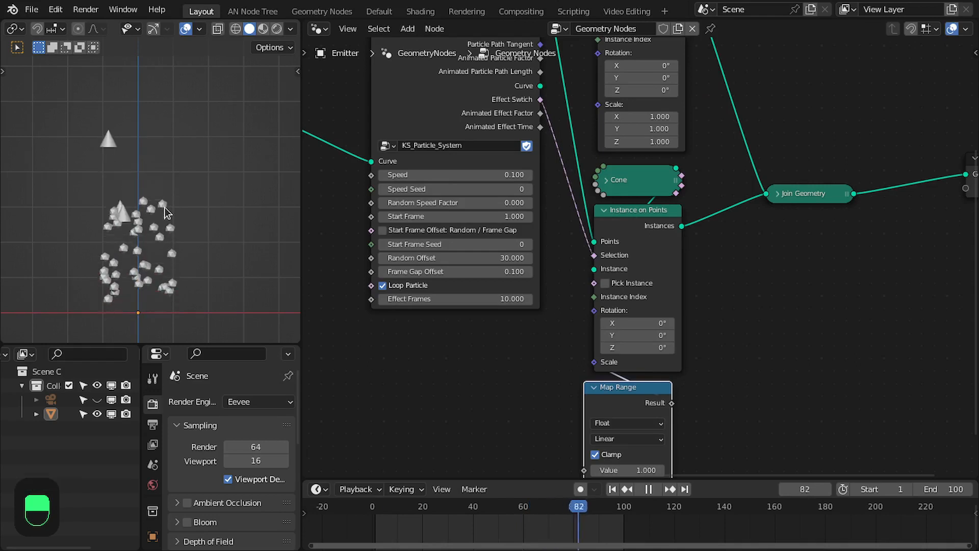
Connect the group's Animated Effect Time output to the Map Range node's Value input and replay the animation.
scroll(581, 254, down, 2)
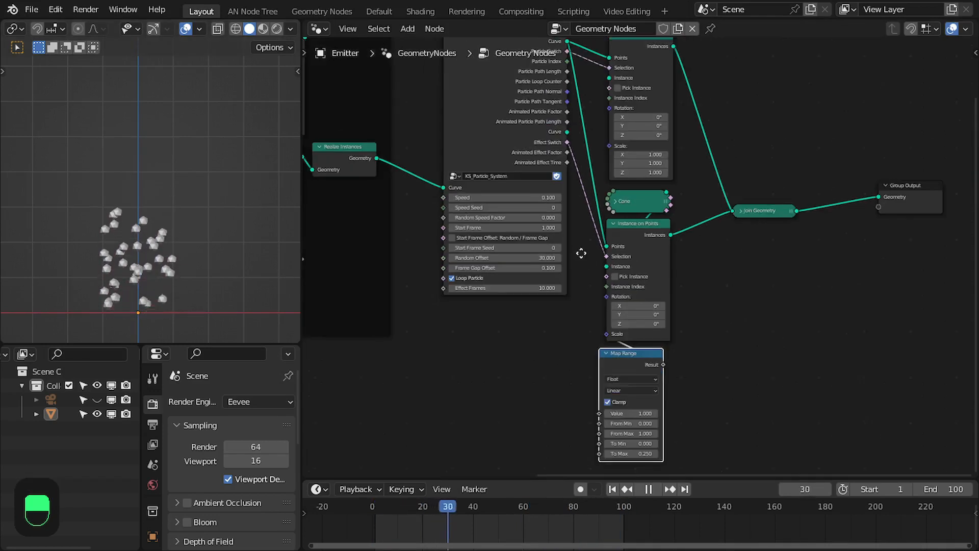
middle_drag(581, 253, 660, 281)
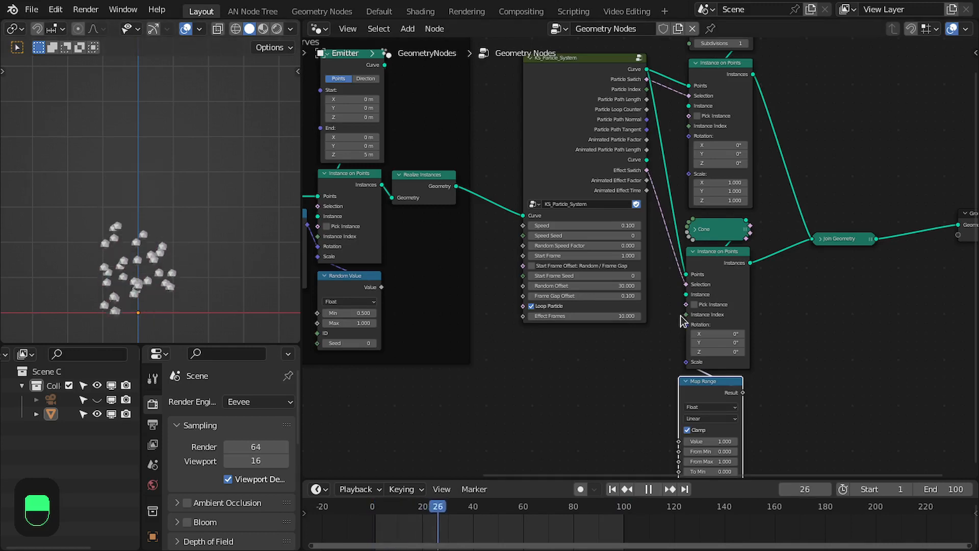
scroll(683, 320, up, 1)
key(space)
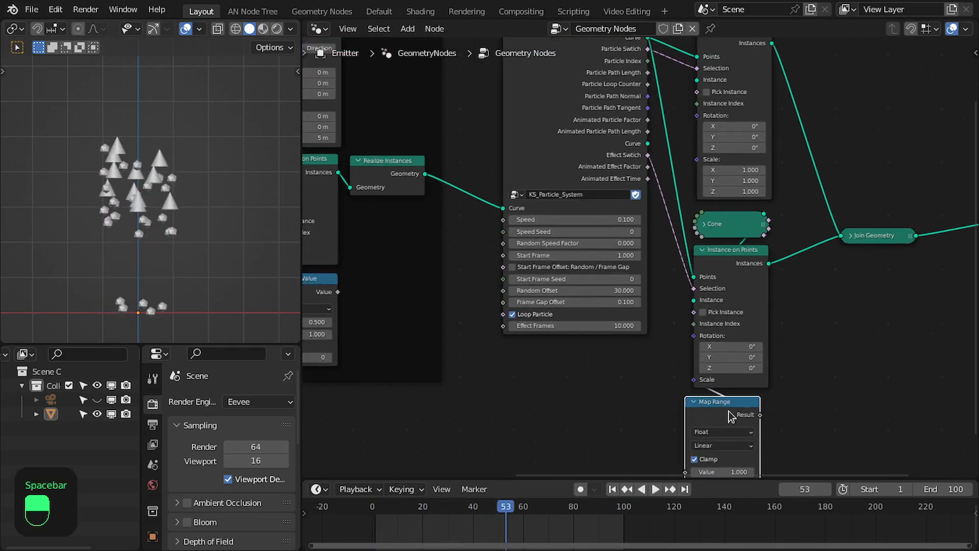
drag(732, 416, 632, 382)
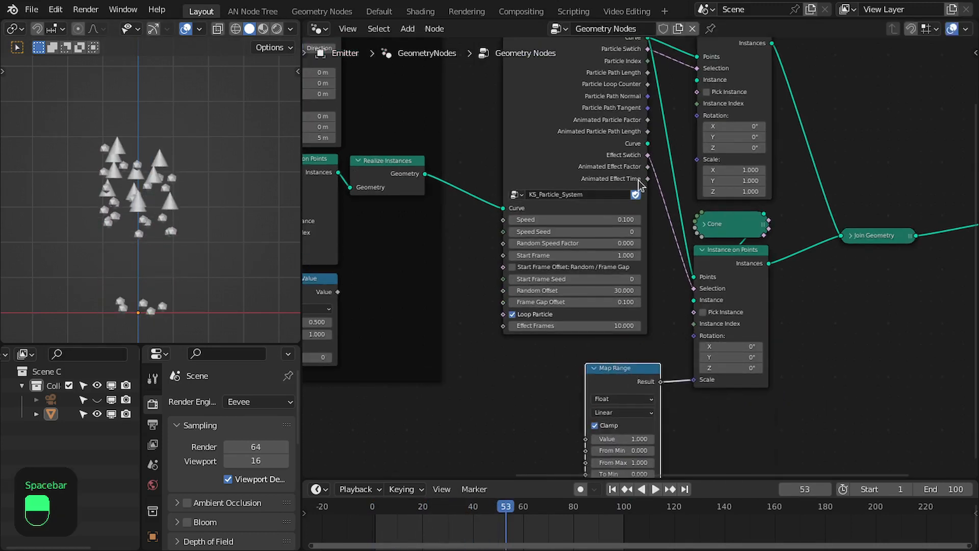
drag(647, 179, 597, 439)
drag(622, 369, 730, 403)
key(space)
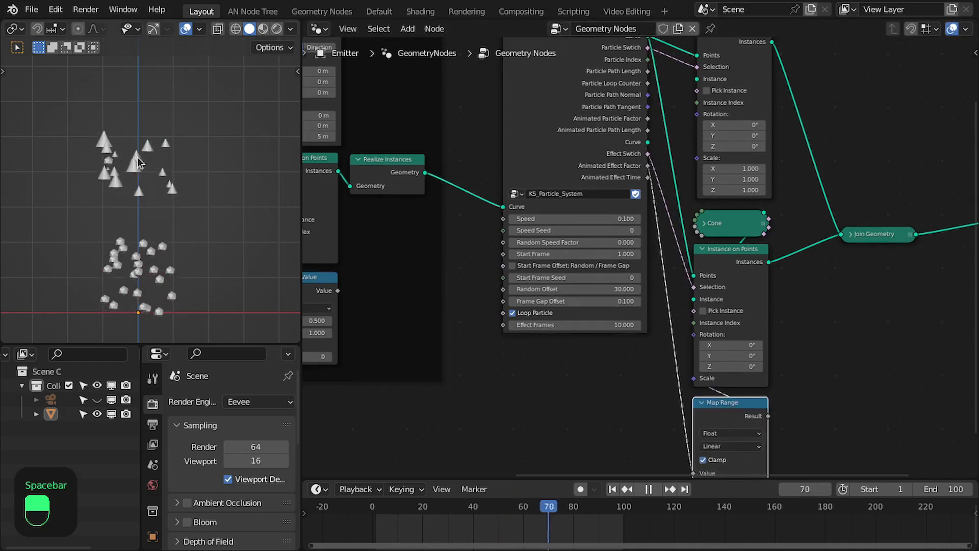
Connect the Animated Particle Factor output to the Scale of the ico sphere's Instance on Points node.
key(space)
scroll(721, 277, up, 2)
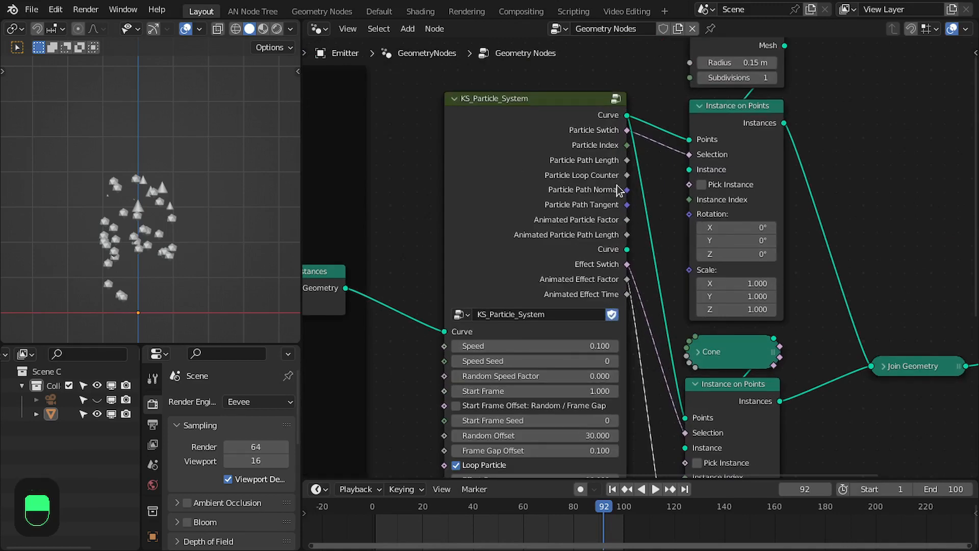
drag(626, 219, 689, 270)
middle_drag(689, 269, 682, 218)
key(space)
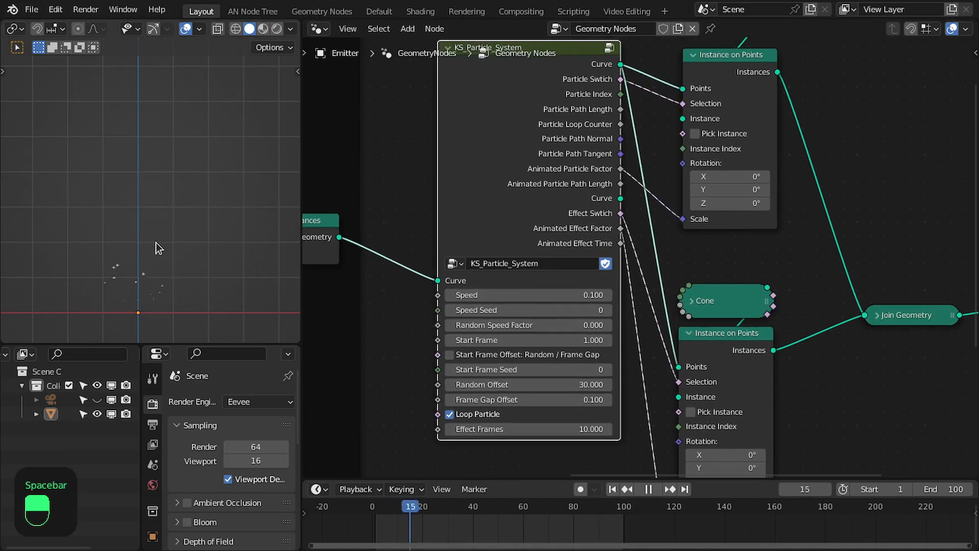
scroll(647, 248, down, 6)
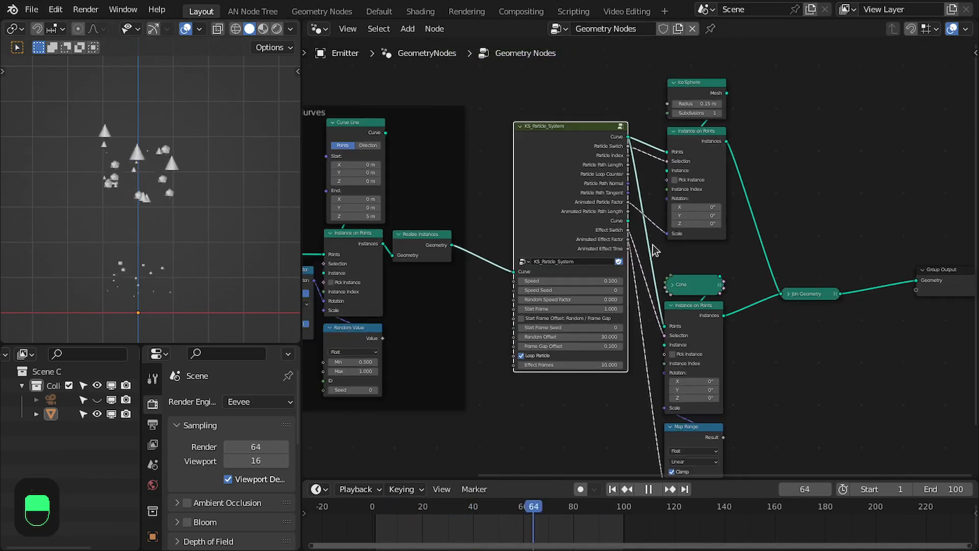
middle_drag(652, 245, 605, 236)
scroll(602, 235, up, 2)
middle_drag(596, 176, 665, 169)
scroll(666, 169, up, 2)
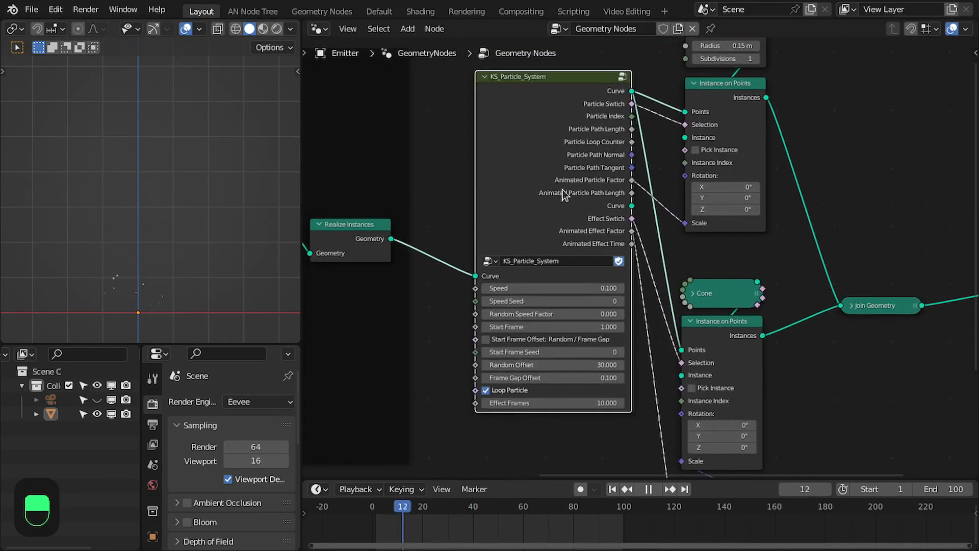
middle_drag(564, 195, 627, 192)
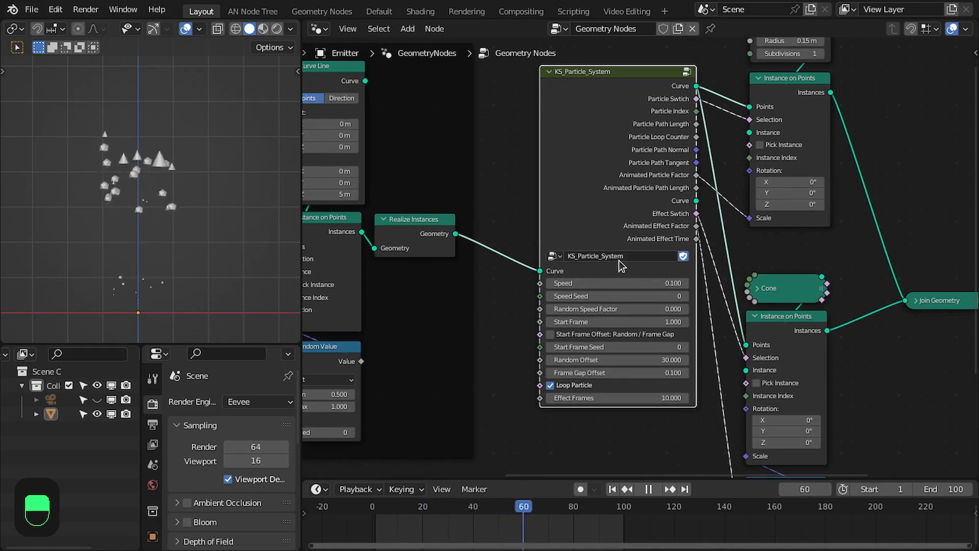
Rearrange the Cone and Join Geometry nodes, moving Join Geometry up beside the ico sphere's instancer.
scroll(633, 260, down, 3)
scroll(745, 257, down, 1)
middle_drag(777, 286, 697, 256)
drag(714, 239, 676, 379)
drag(796, 253, 740, 128)
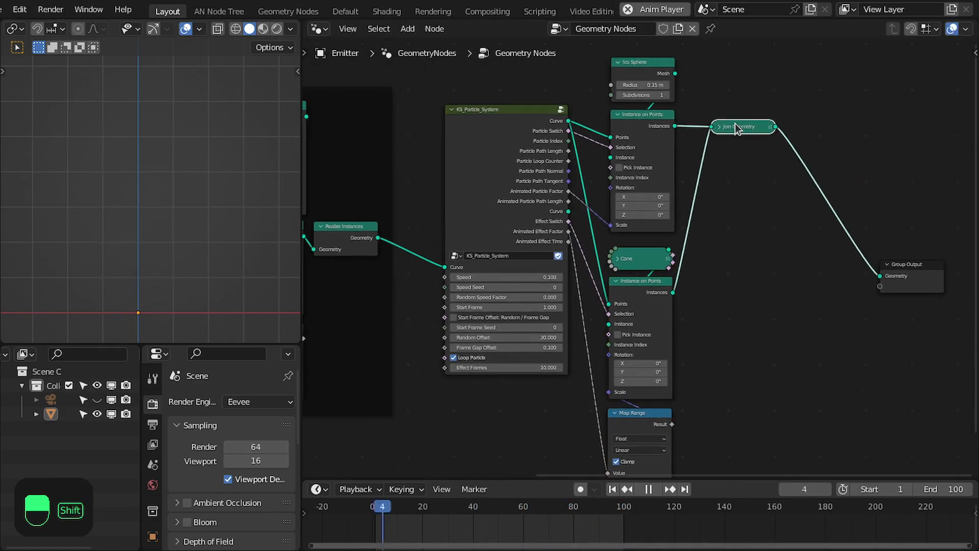
Save the file.
key(shift+e)
middle_drag(595, 186, 659, 220)
scroll(559, 278, up, 3)
scroll(638, 369, down, 3)
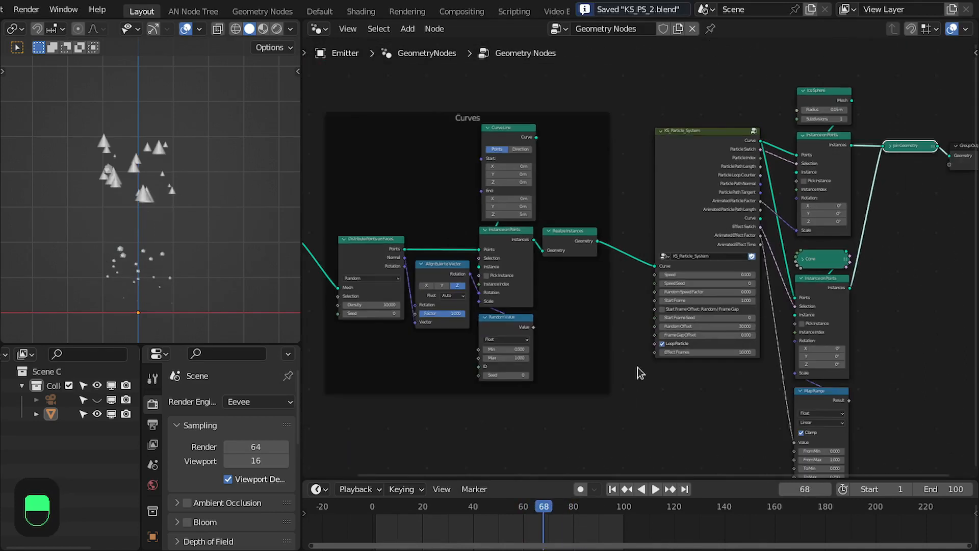
scroll(679, 286, up, 4)
drag(713, 170, 705, 167)
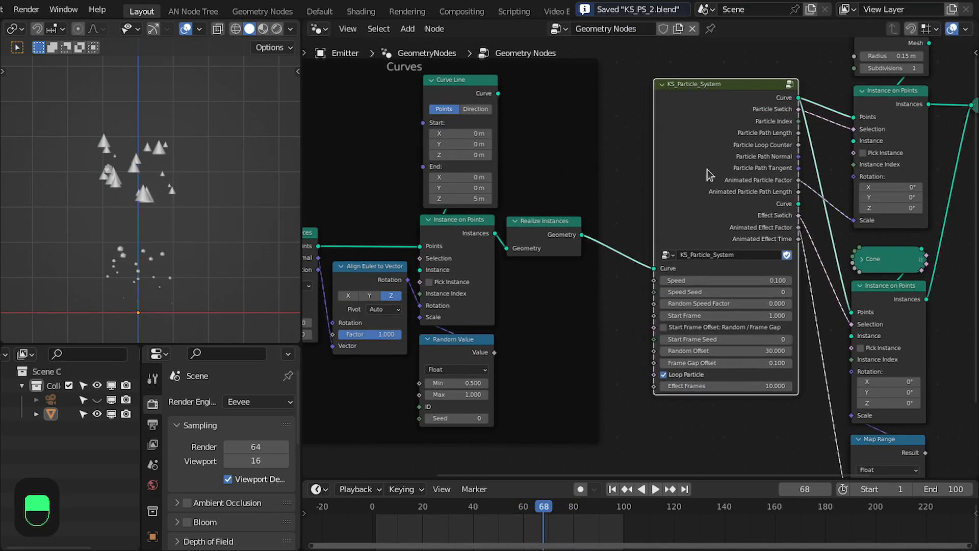
Rename the node group to KS_Particle_System_Chain and enter it for editing.
scroll(722, 167, up, 1)
key(ctrl+space)
middle_drag(594, 198, 473, 222)
scroll(487, 299, up, 2)
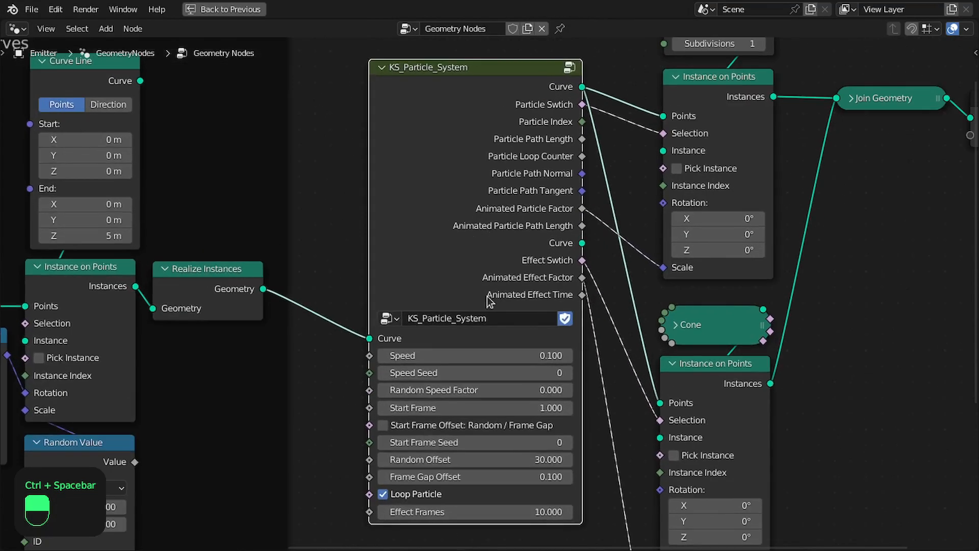
middle_drag(488, 300, 494, 249)
scroll(520, 254, up, 1)
click(521, 259)
click(521, 258)
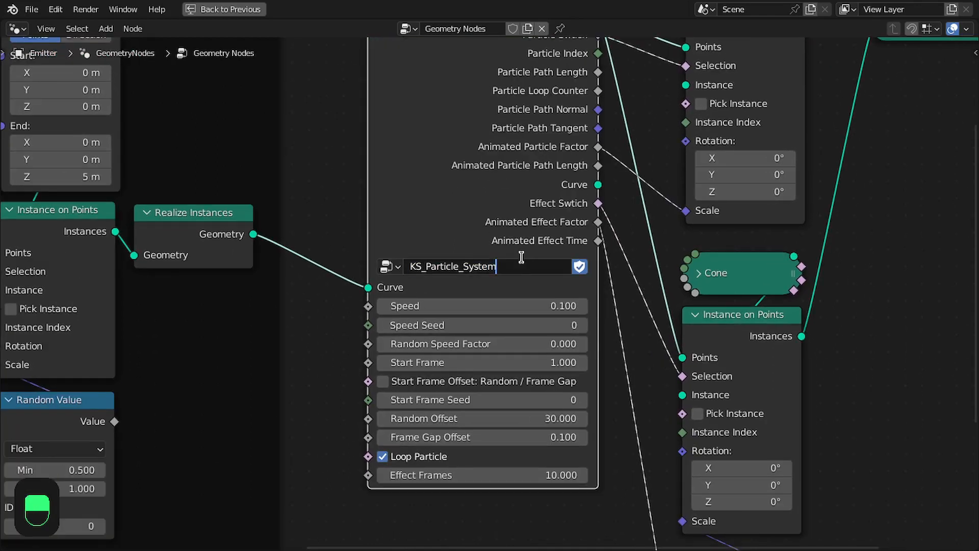
text(_Chain)
key(Tab)
Reposition the second Group Input node inside the group.
scroll(544, 176, down, 5)
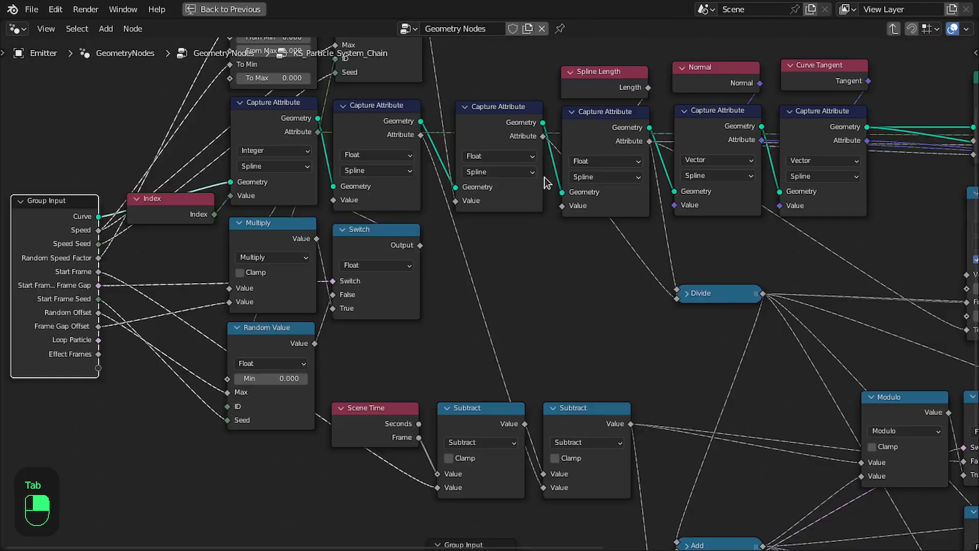
scroll(647, 271, down, 1)
middle_drag(670, 304, 476, 232)
scroll(514, 284, down, 3)
scroll(601, 303, up, 5)
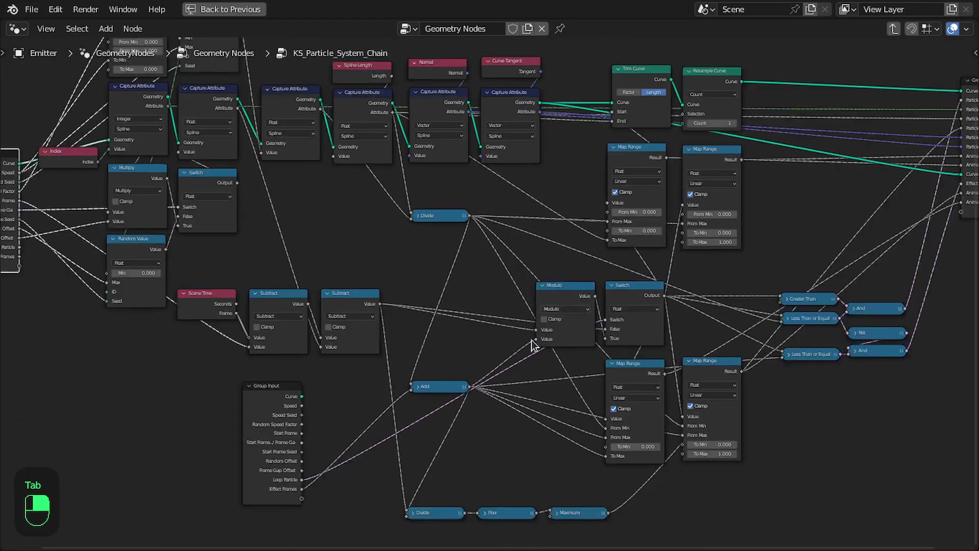
middle_drag(450, 425, 447, 342)
drag(435, 311, 438, 325)
scroll(423, 331, down, 1)
scroll(417, 338, up, 1)
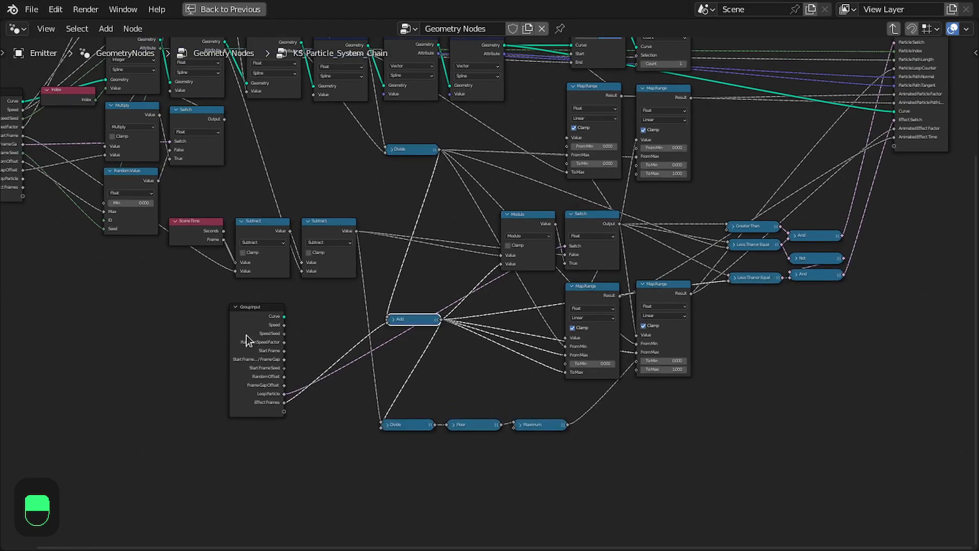
drag(246, 340, 264, 330)
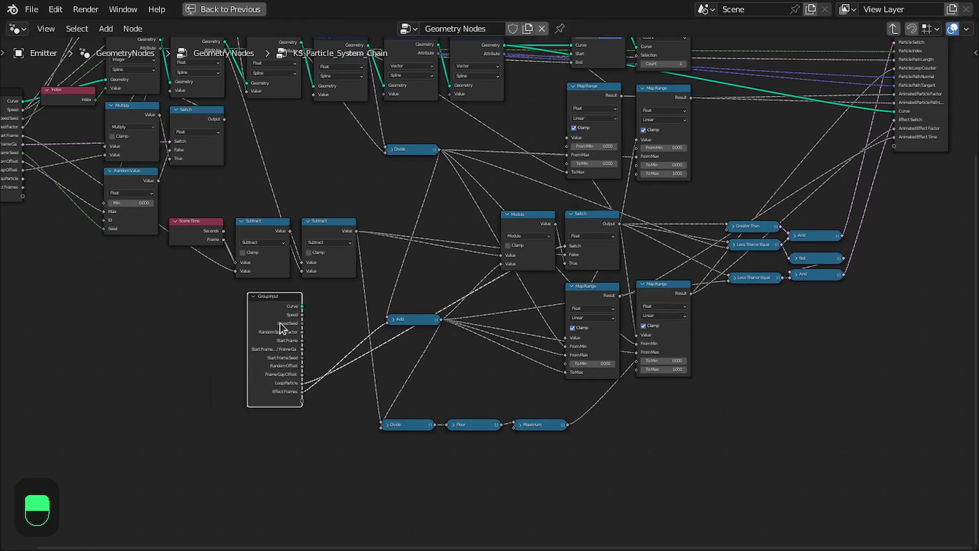
Tidy the positions of the Add and second Group Input nodes.
scroll(612, 306, up, 2)
middle_drag(676, 207, 531, 315)
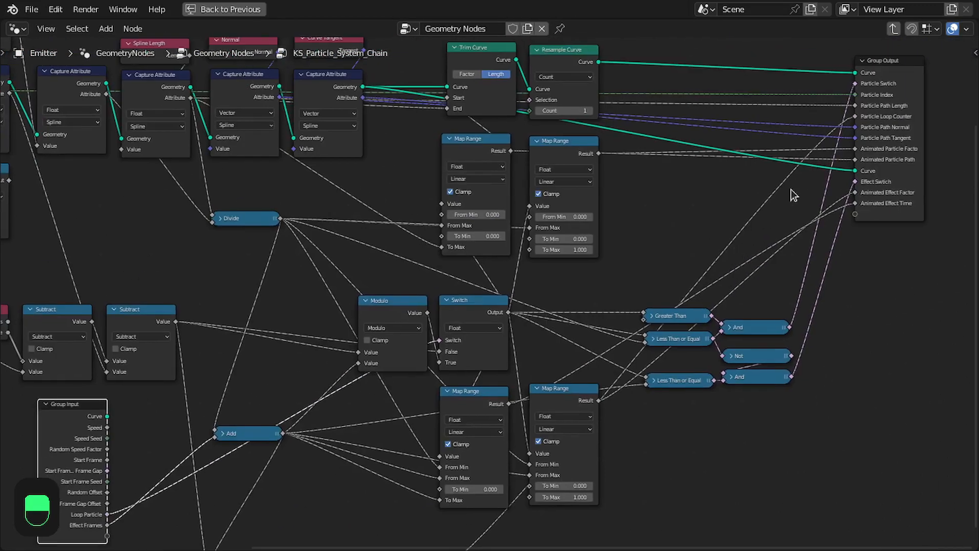
scroll(894, 97, down, 1)
scroll(516, 361, up, 1)
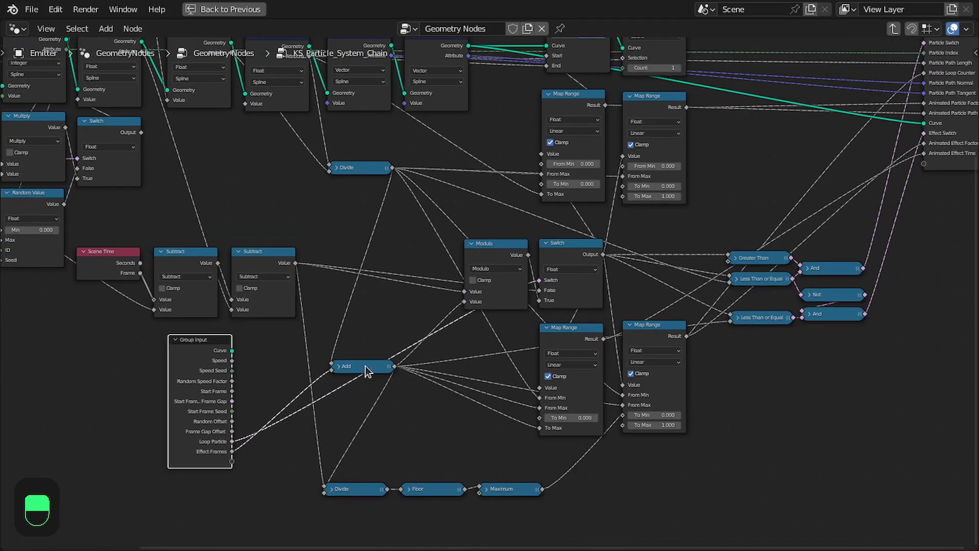
drag(366, 371, 366, 382)
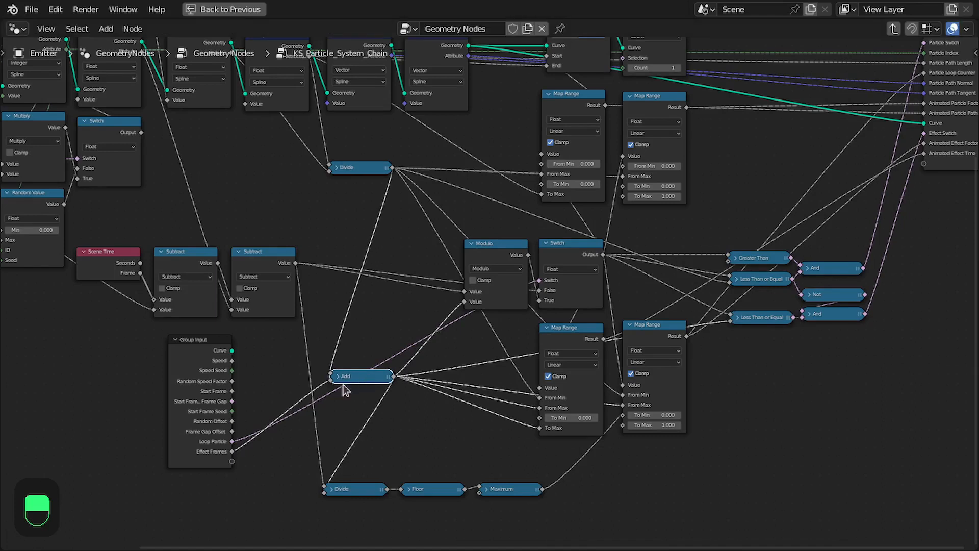
middle_drag(187, 383, 255, 378)
drag(252, 378, 163, 335)
middle_drag(449, 345, 403, 331)
scroll(379, 334, down, 2)
scroll(357, 338, up, 2)
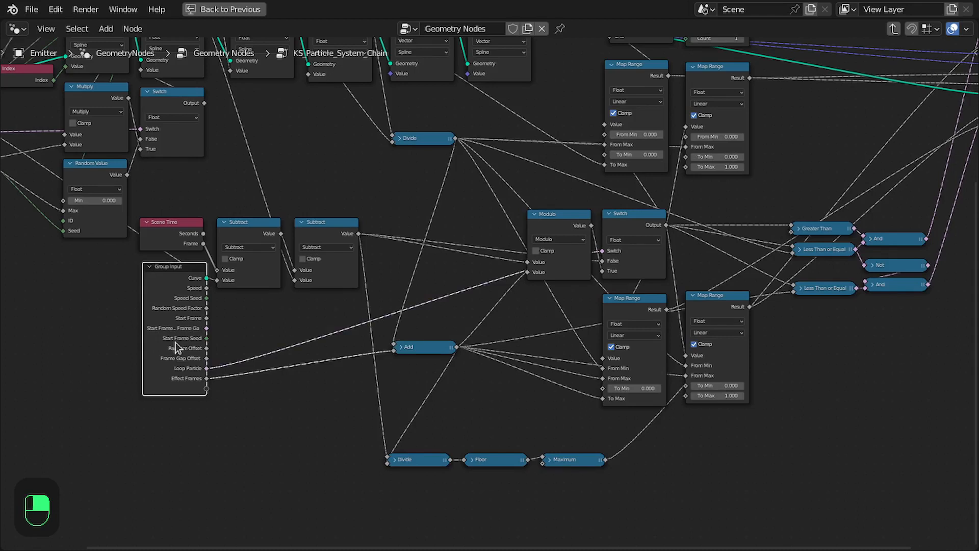
Delete the second Group Input node plus the Add, Divide, Floor, Maximum and lower Map Range nodes.
key(x)
ctrl+scroll(271, 341, right, 3)
drag(259, 332, 671, 479)
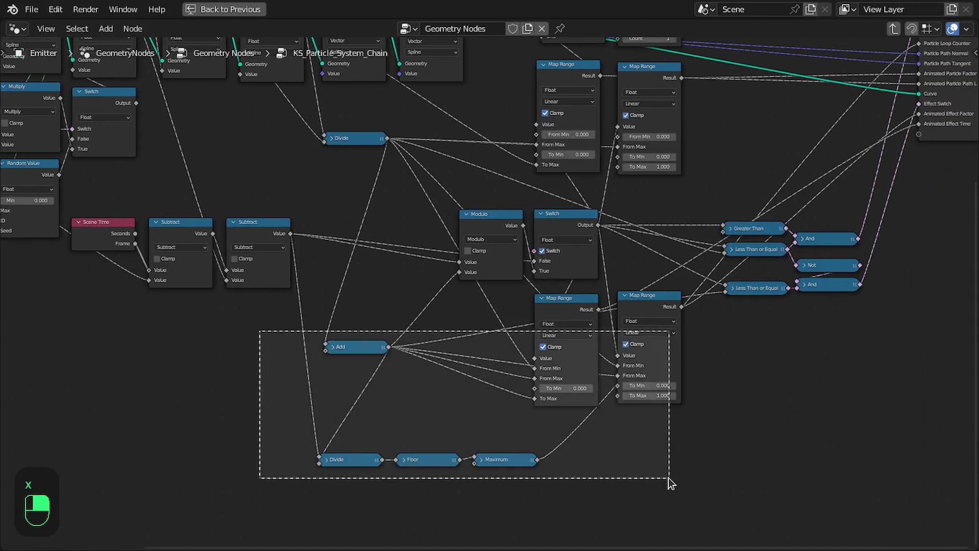
key(x)
Delete the Not node and the lower Less Than or Equal and And nodes.
middle_drag(778, 365, 487, 409)
scroll(470, 325, up, 1)
drag(466, 318, 614, 379)
key(x)
Move the Modulo and Switch nodes beside the Subtract nodes and delete them.
middle_drag(531, 317, 677, 388)
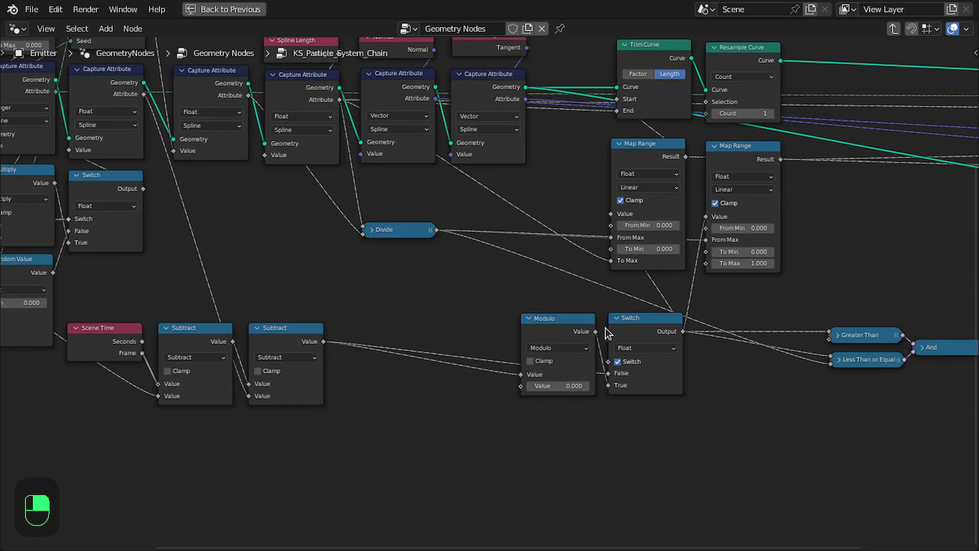
drag(650, 331, 635, 333)
drag(552, 302, 618, 341)
drag(617, 342, 323, 341)
click(449, 339)
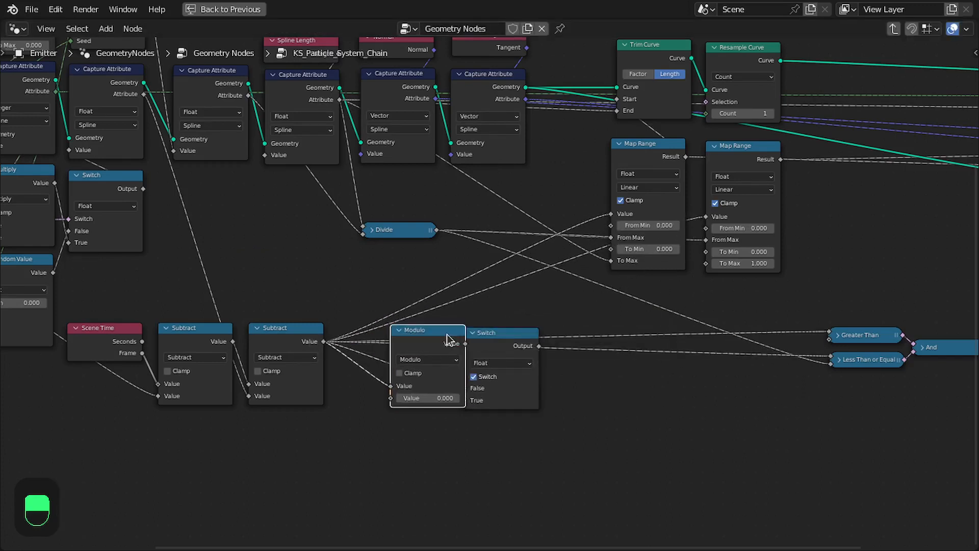
key(x)
click(487, 339)
key(x)
scroll(488, 341, down, 3)
middle_drag(524, 372, 421, 386)
middle_drag(735, 331, 570, 401)
scroll(570, 401, up, 3)
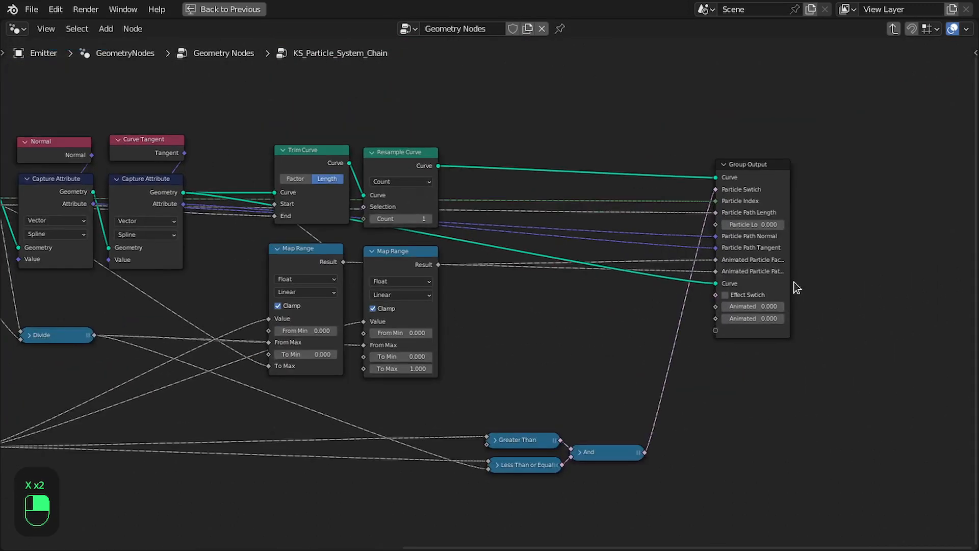
Remove the Particle Loop Counter output from the group's outputs list.
click(785, 286)
key(n)
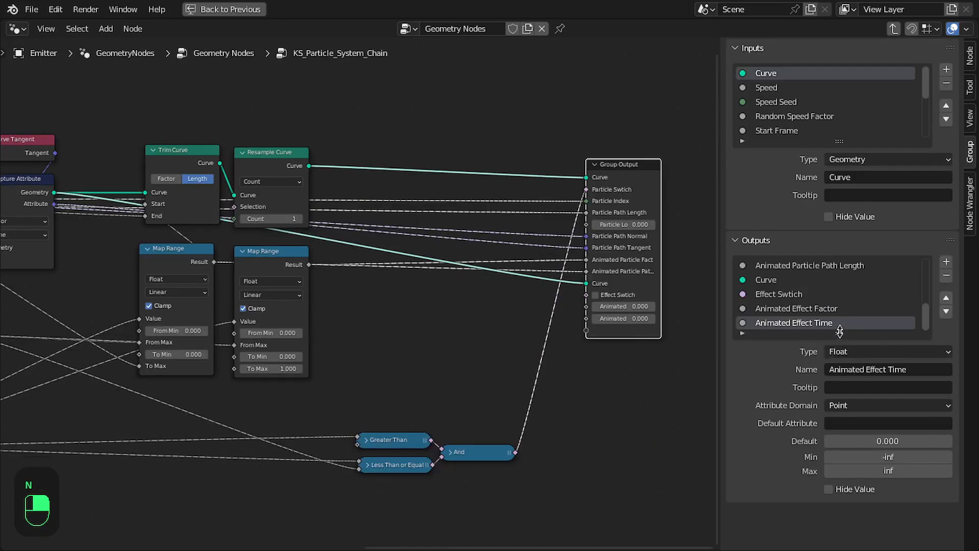
drag(839, 331, 830, 417)
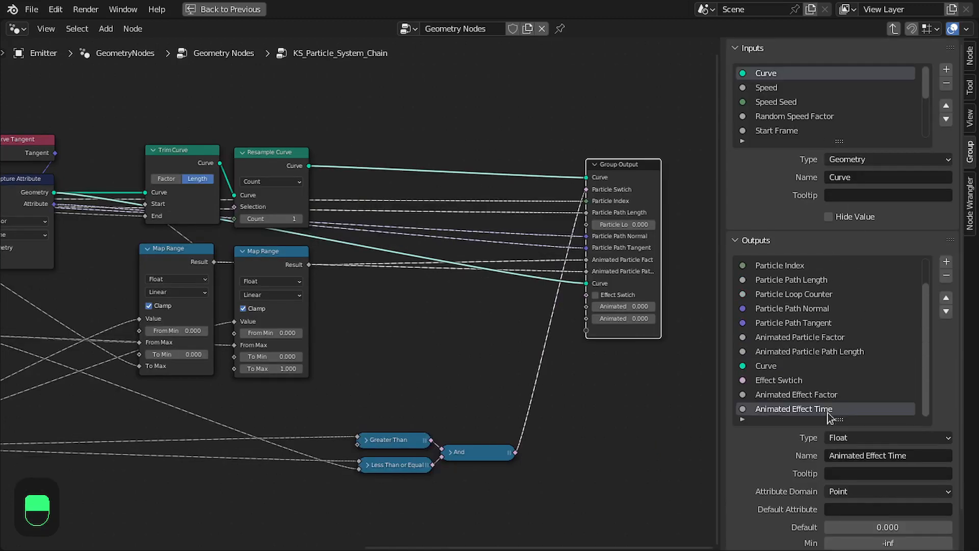
click(829, 296)
click(946, 276)
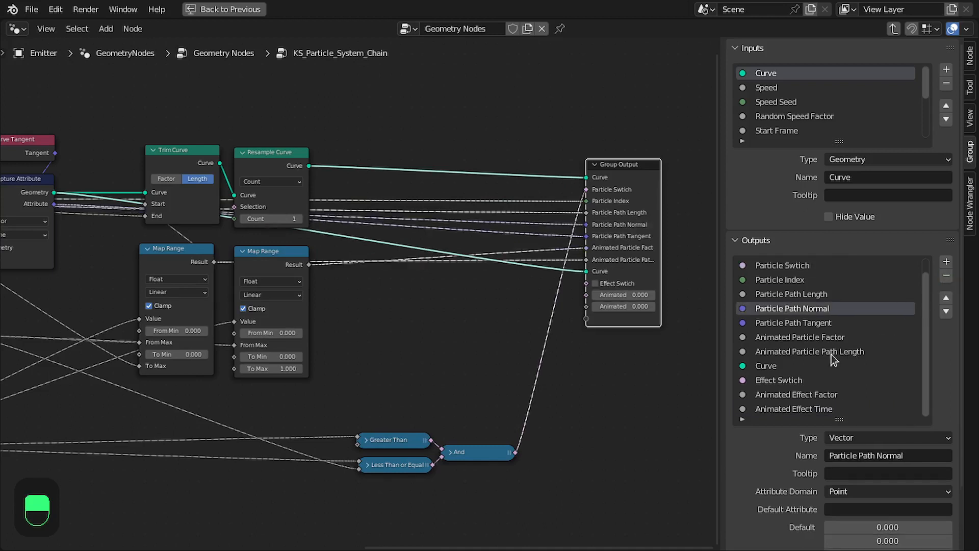
click(821, 407)
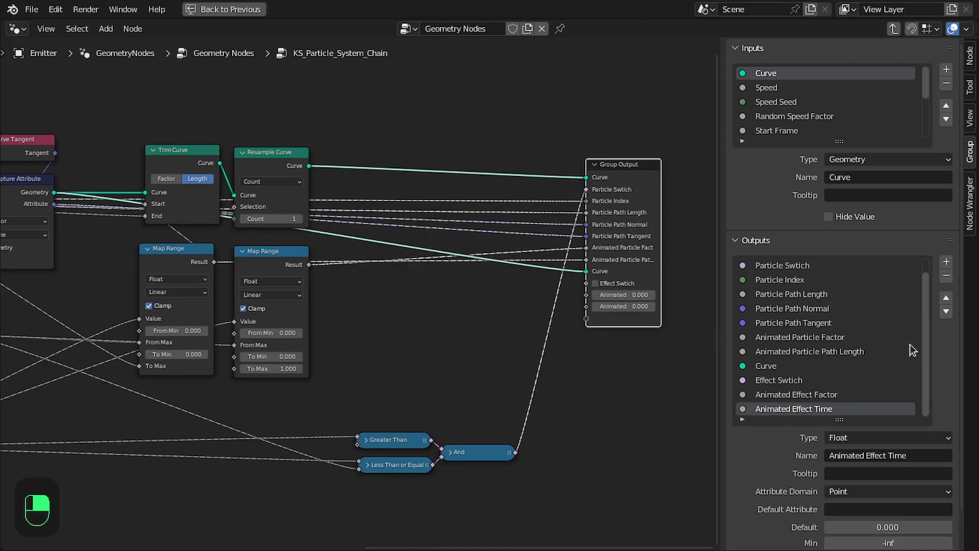
Remove the leftover effect outputs from the group's outputs and the Loop Particle input from its inputs.
click(947, 276)
click(946, 276)
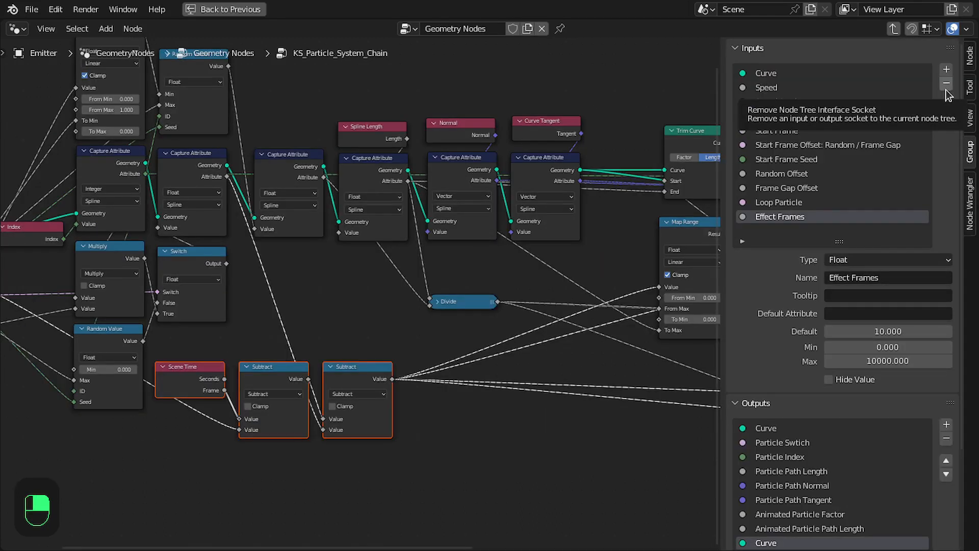
click(946, 83)
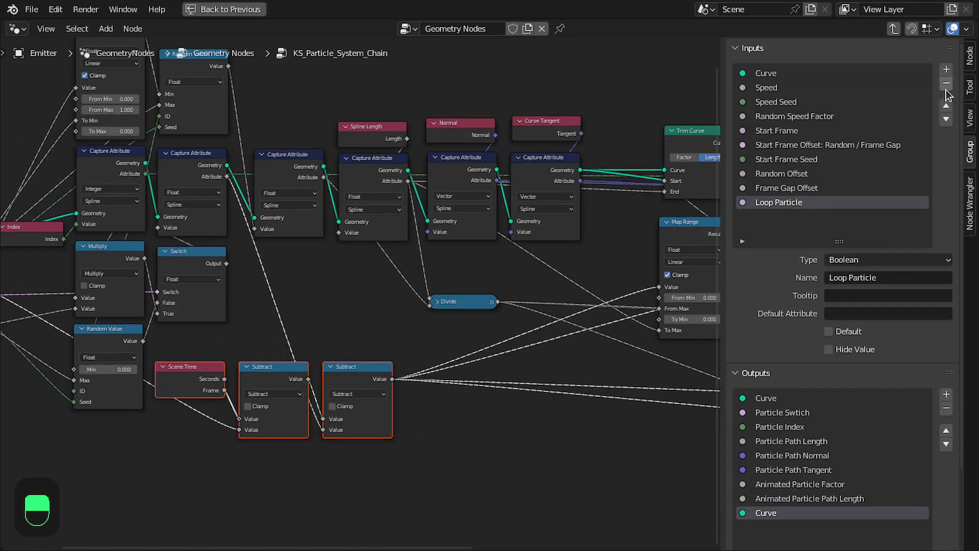
click(946, 83)
key(n)
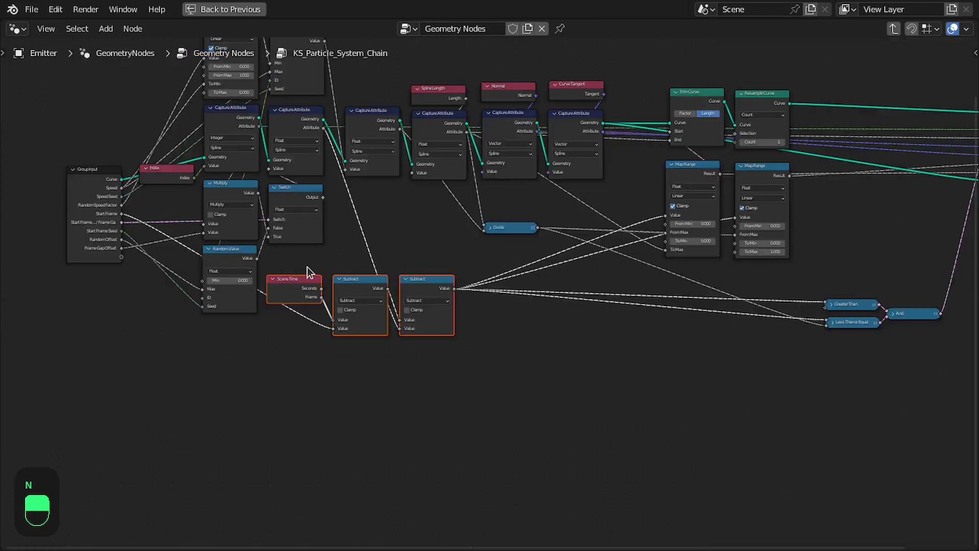
Add a reroute point gathering the second Subtract node's output links and move it to the right.
drag(304, 267, 423, 298)
drag(426, 290, 425, 309)
scroll(493, 302, up, 4)
middle_drag(615, 305, 509, 308)
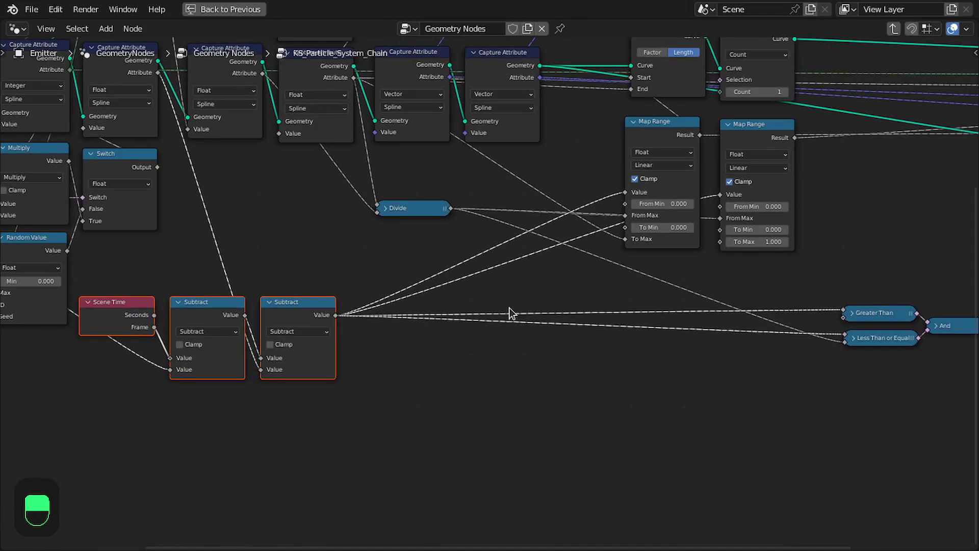
shift+right_drag(470, 246, 548, 359)
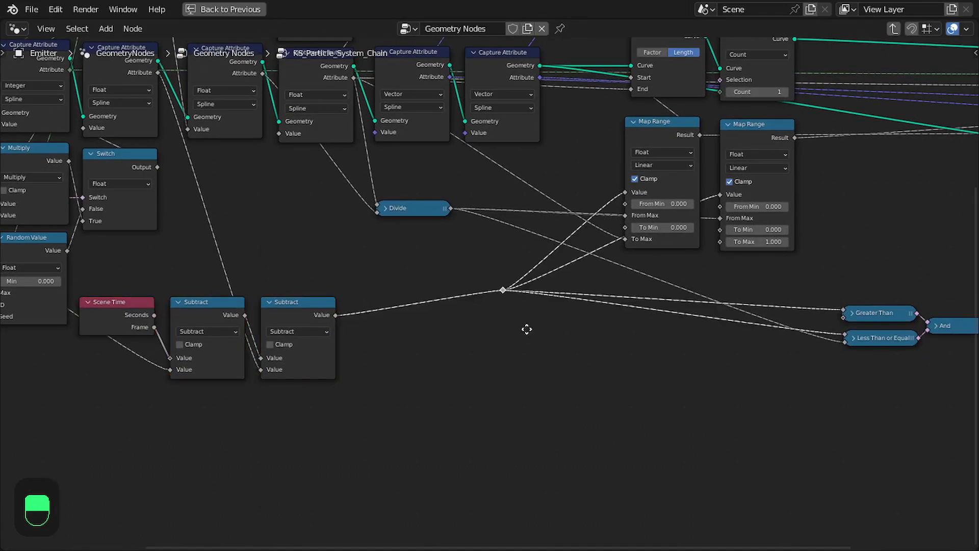
key(g)
click(625, 354)
Add a Switch node below the Subtract nodes and set its type to Float.
scroll(390, 309, up, 1)
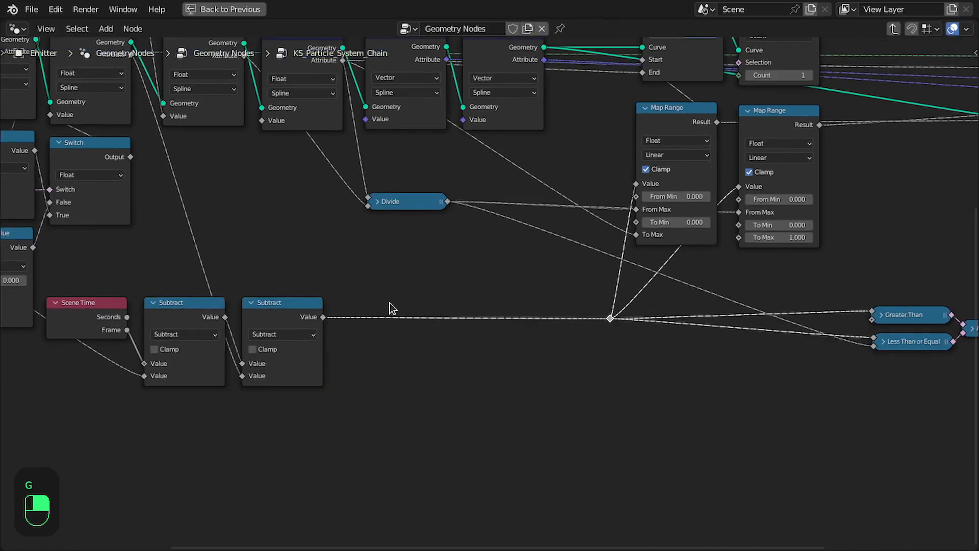
scroll(390, 309, up, 3)
middle_drag(338, 308, 520, 283)
key(shift+a)
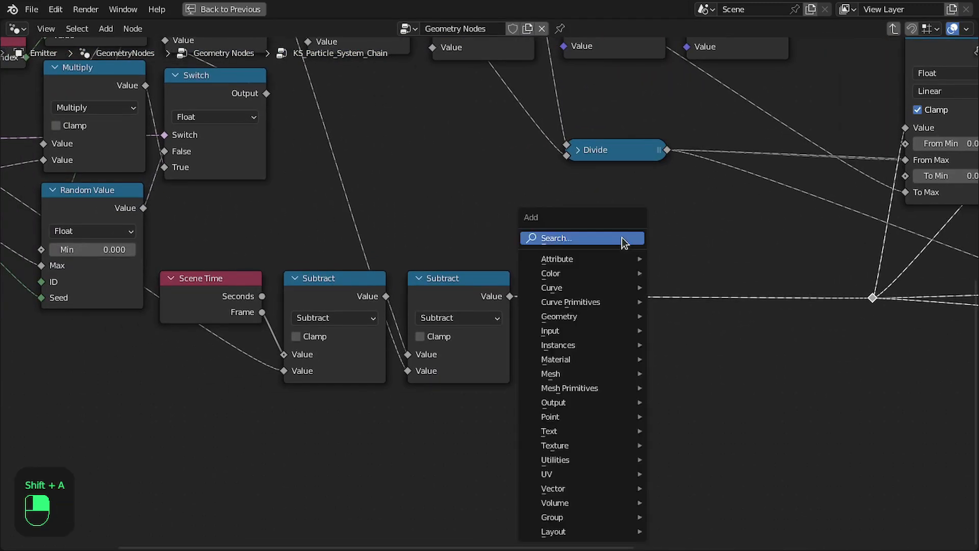
click(581, 239)
text(swt)
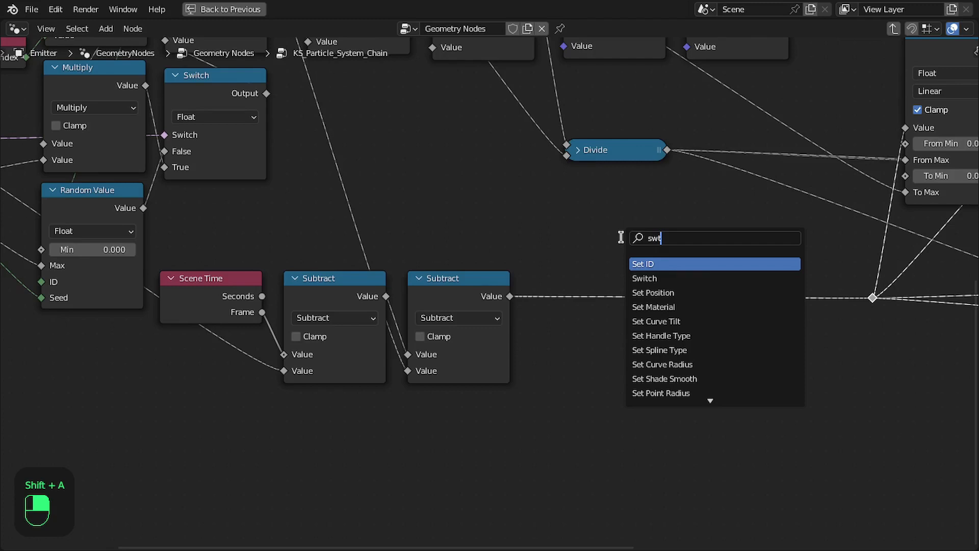
key(Down)
key(Return)
click(605, 387)
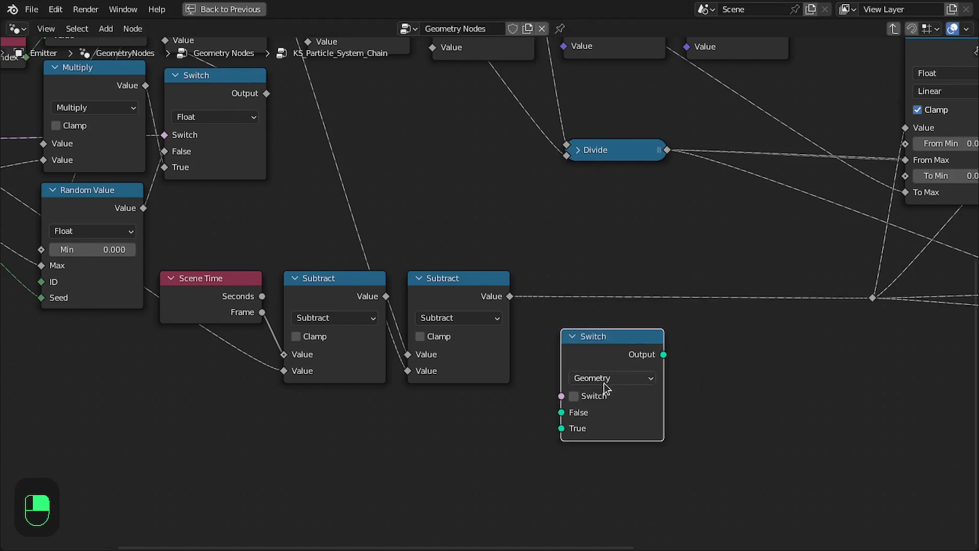
click(605, 379)
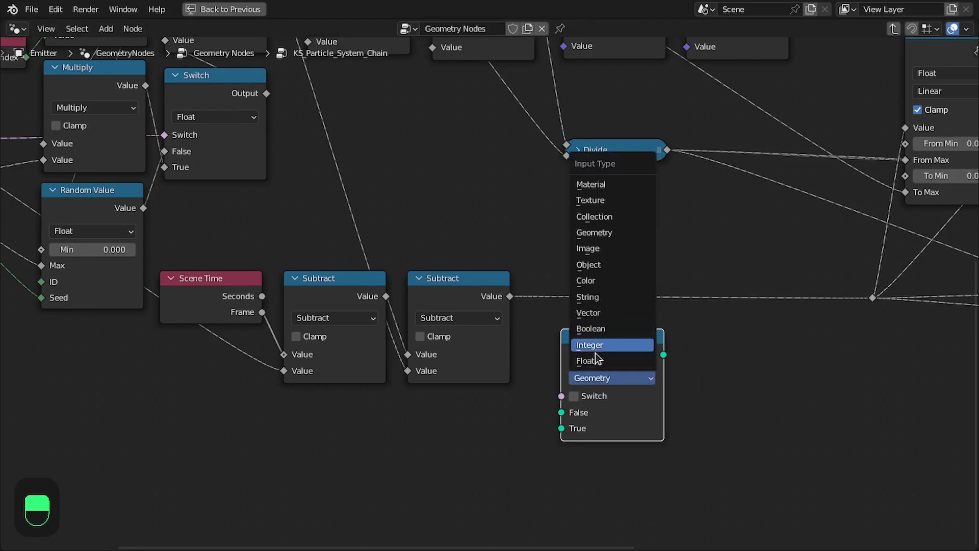
click(597, 359)
Connect the second Subtract node's output to the Switch node's False input.
middle_drag(579, 344, 682, 324)
scroll(684, 329, up, 1)
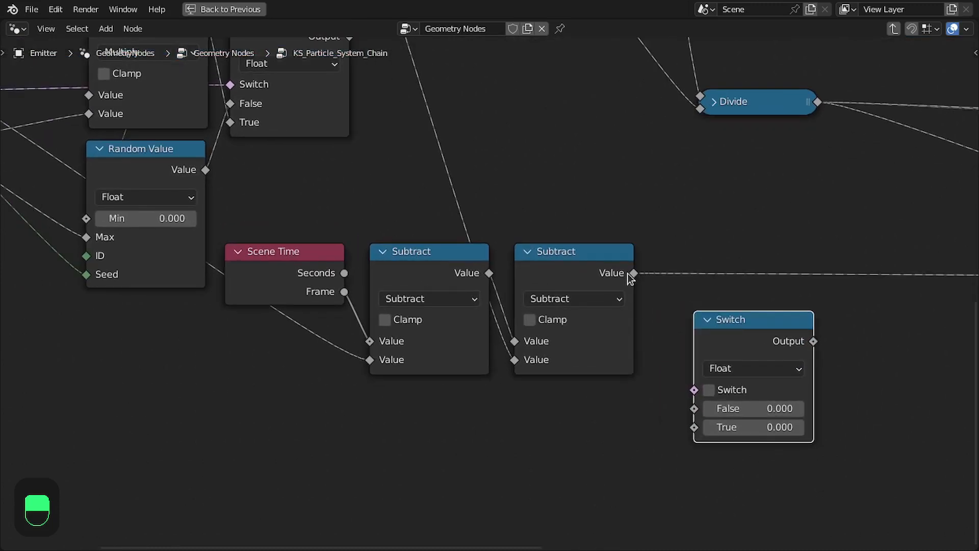
drag(632, 274, 694, 408)
scroll(530, 312, down, 3)
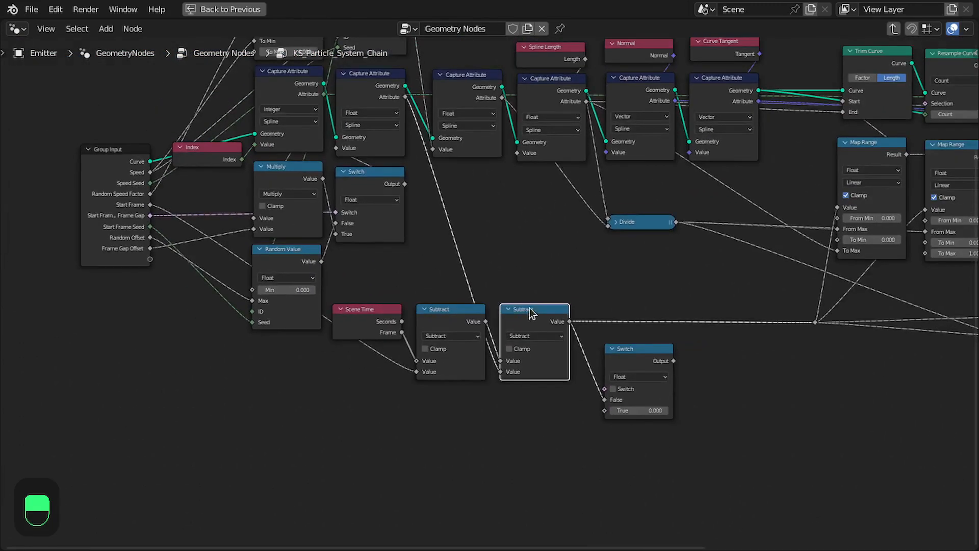
Leave the group and inspect the KS_Particle_System_Chain node and its connections in the main tree.
key(Tab)
scroll(479, 174, up, 2)
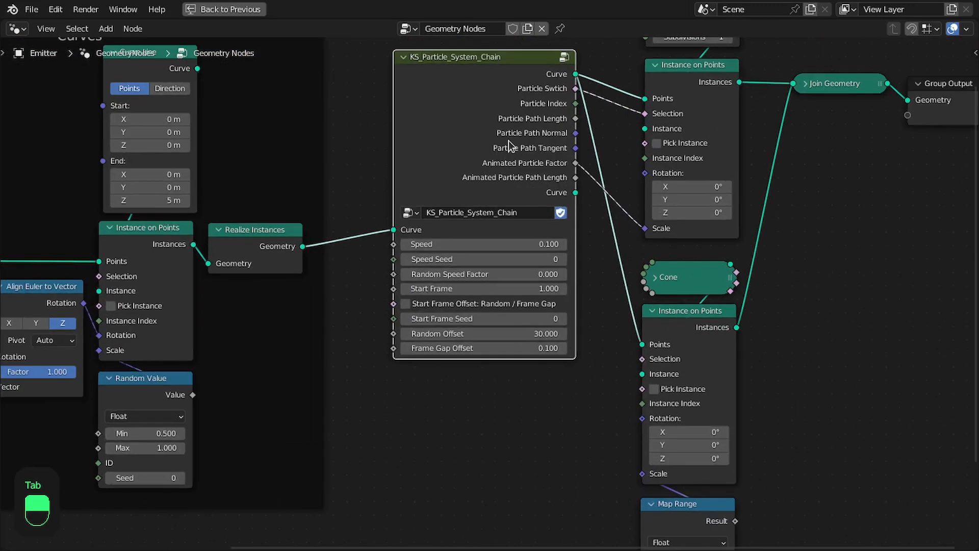
key(Tab)
drag(258, 288, 571, 353)
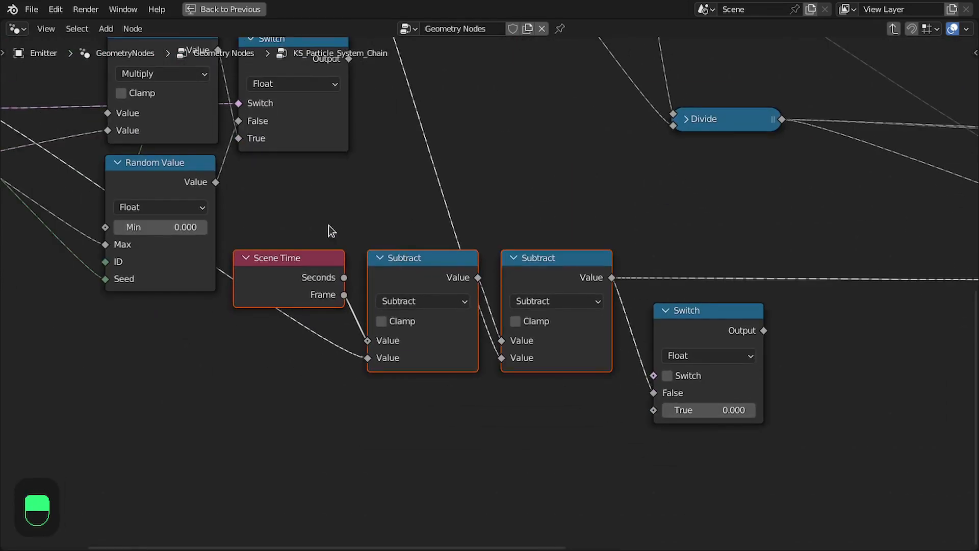
drag(329, 231, 575, 282)
scroll(524, 304, down, 2)
key(Tab)
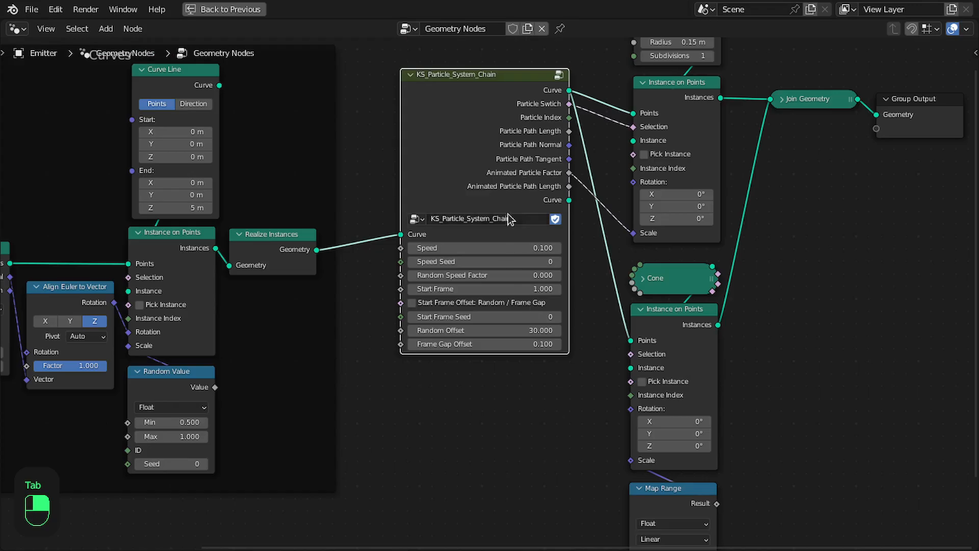
scroll(583, 148, down, 2)
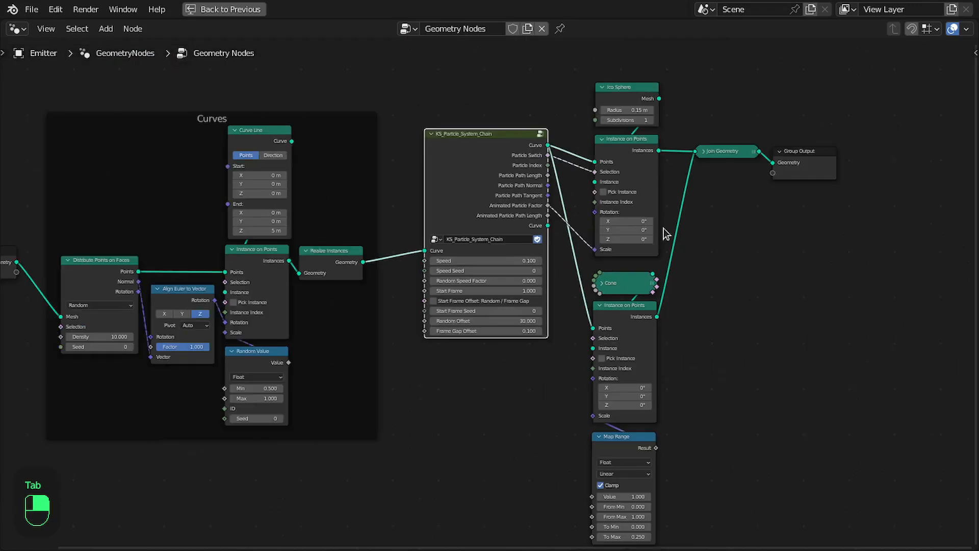
ctrl+scroll(664, 233, down, 4)
Delete the Cone node together with its Instance on Points and Map Range nodes.
drag(477, 70, 642, 505)
key(g)
right_drag(806, 167, 807, 165)
right_click(651, 279)
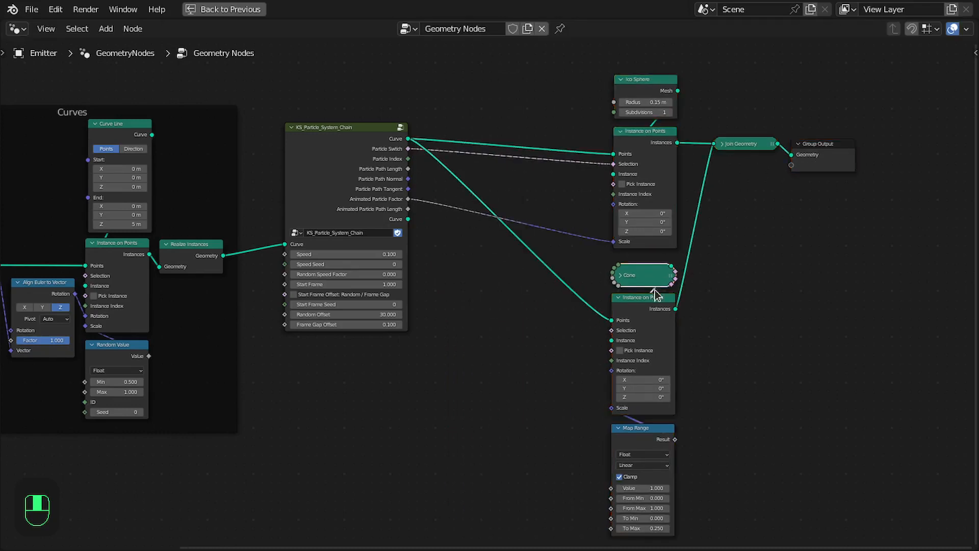
key(x)
right_click(652, 336)
key(x)
right_click(646, 441)
key(x)
scroll(612, 352, up, 2)
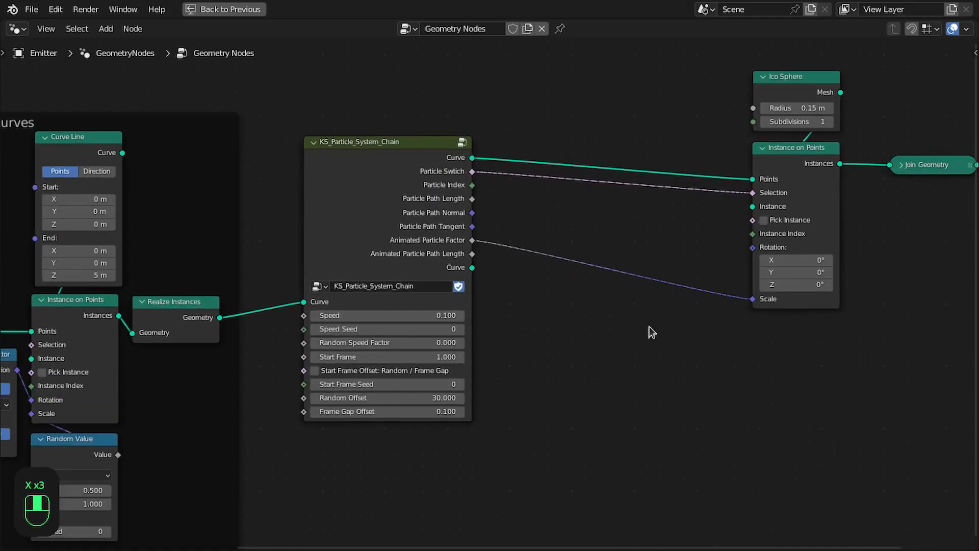
Duplicate the KS_Particle_System_Chain group node and place the copy below the original.
click(407, 187)
key(shift+d)
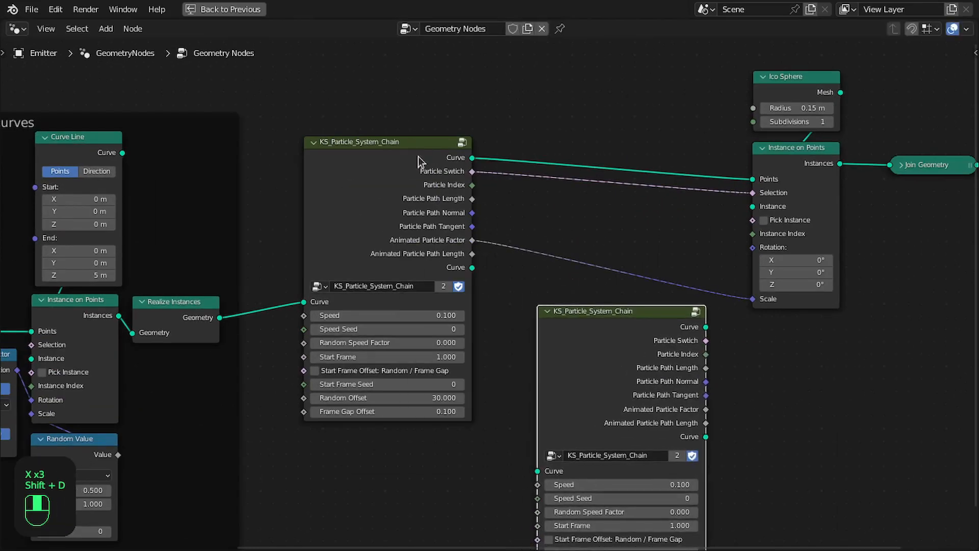
middle_drag(460, 267, 476, 187)
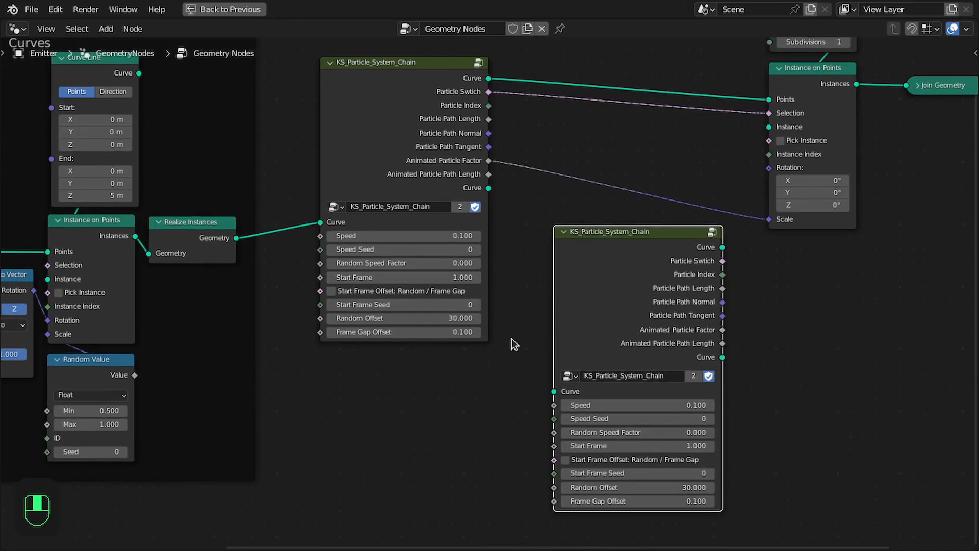
click(435, 182)
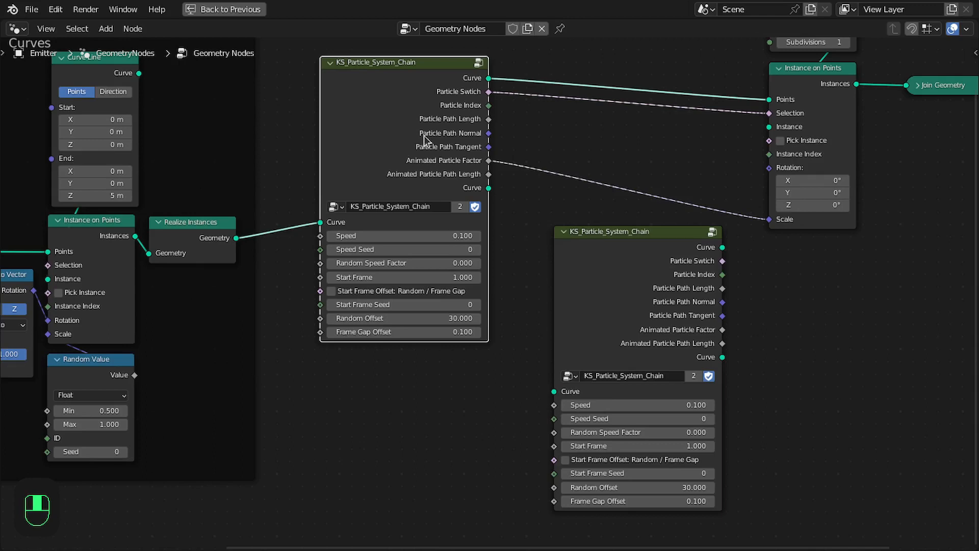
click(661, 314)
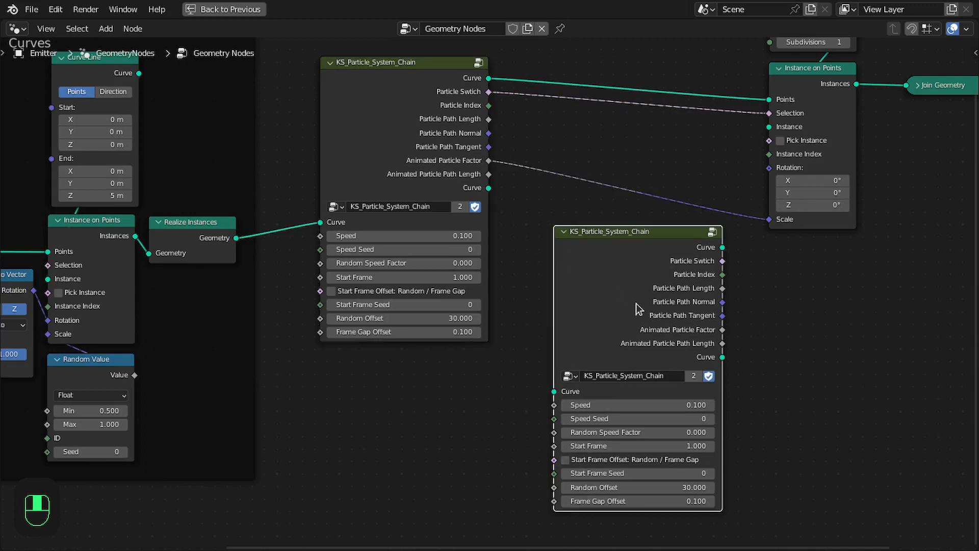
Inside the group, duplicate the Group Input node and expose the Switch node's Switch and True inputs as group inputs.
key(Tab)
key(shift+d)
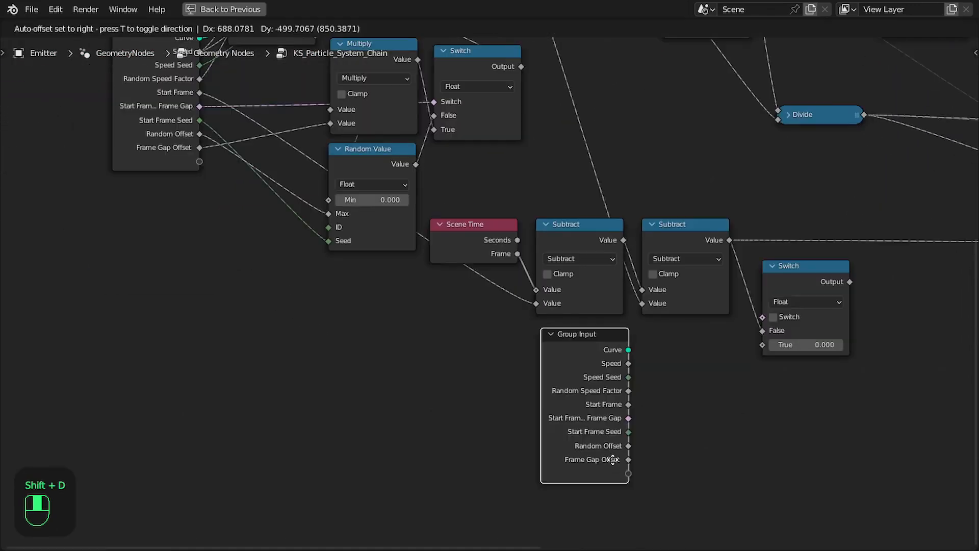
mouse_move(457, 498)
mouse_down()
mouse_move(640, 283)
mouse_move(655, 295)
mouse_move(471, 486)
mouse_up()
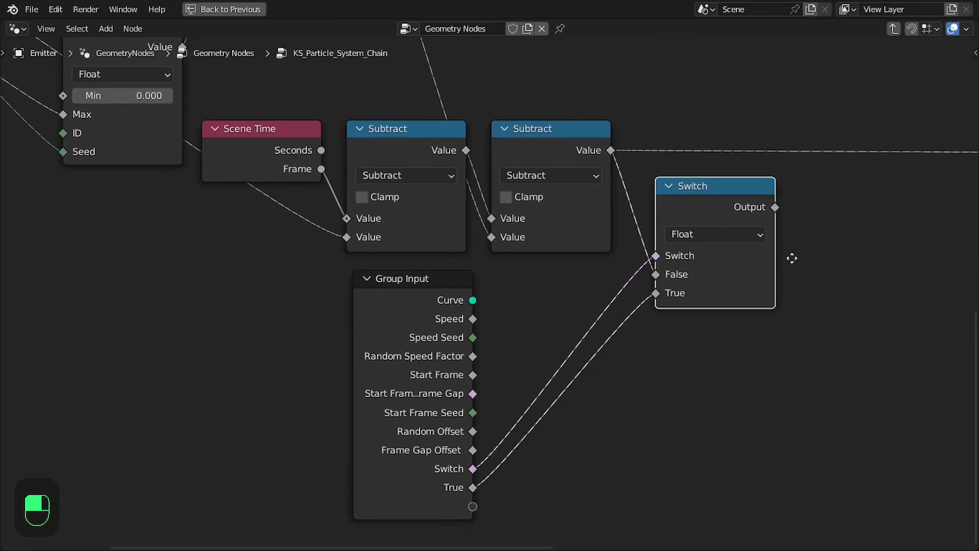
Connect the Switch node's output to the reroute feeding the Map Range and comparison nodes, then save the file.
middle_drag(728, 258, 452, 369)
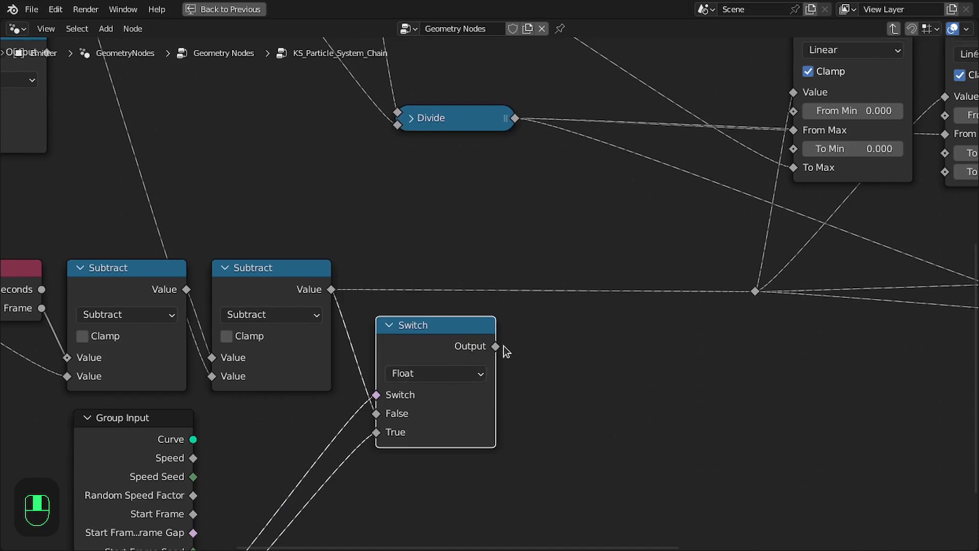
drag(434, 336, 404, 278)
middle_drag(482, 267, 510, 406)
key(ctrl+s)
drag(434, 332, 453, 328)
scroll(501, 323, down, 3)
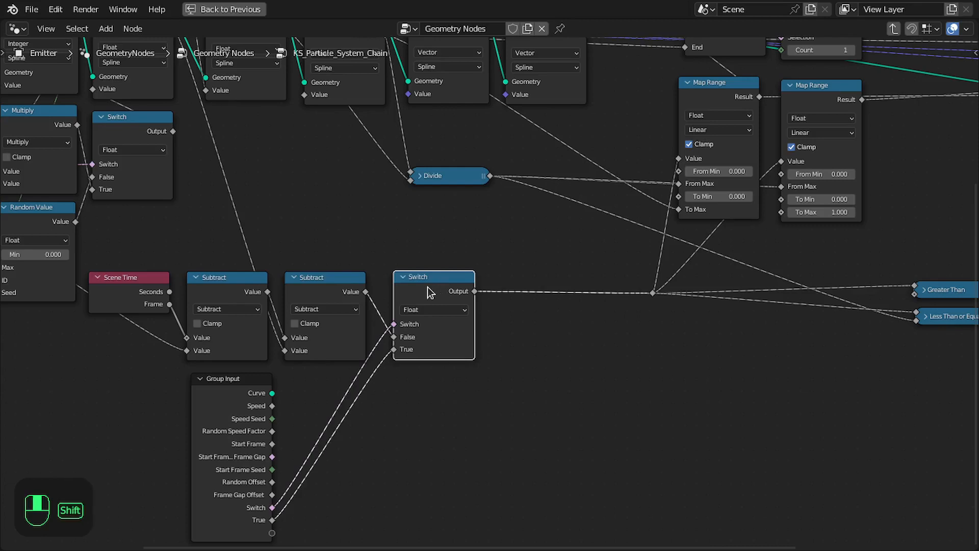
Duplicate a Subtract node below and feed the Switch output into its first Value input.
click(322, 286)
key(shift+d)
click(764, 394)
middle_drag(564, 333, 490, 308)
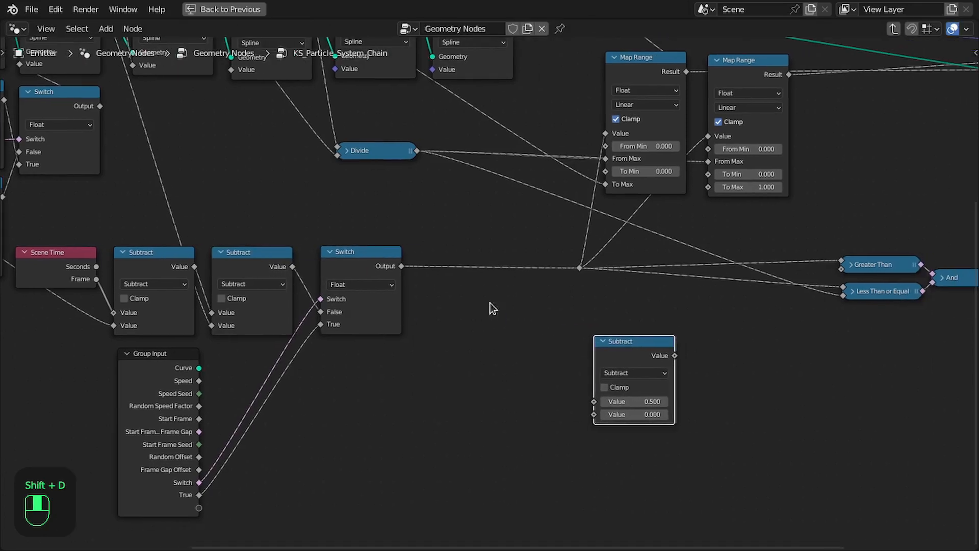
drag(579, 268, 607, 400)
drag(620, 345, 630, 342)
middle_drag(564, 286, 556, 328)
middle_drag(390, 204, 441, 254)
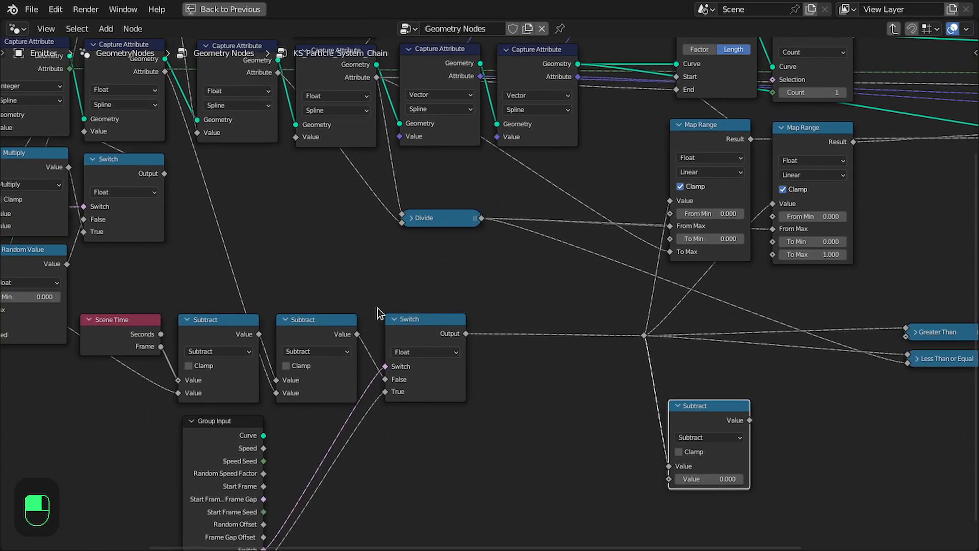
drag(422, 328, 417, 327)
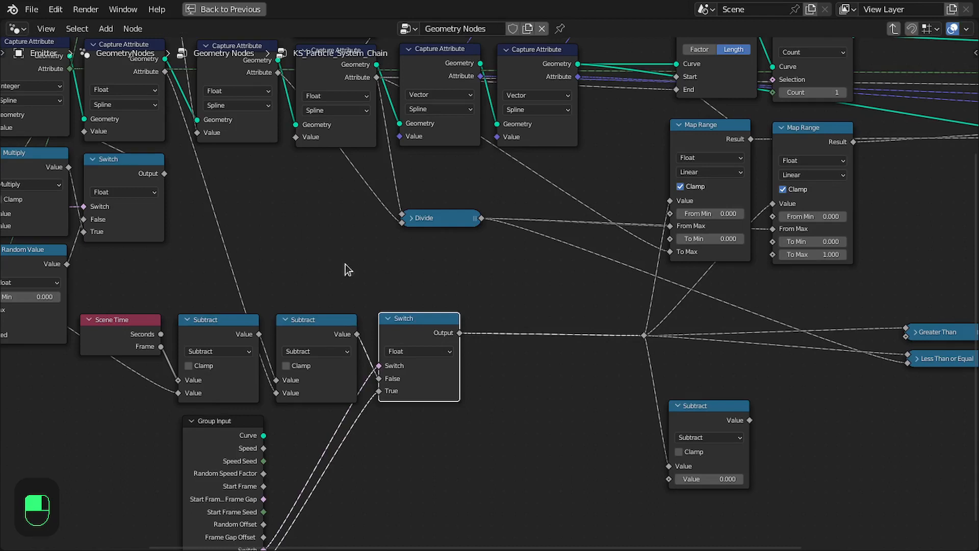
scroll(345, 264, down, 1)
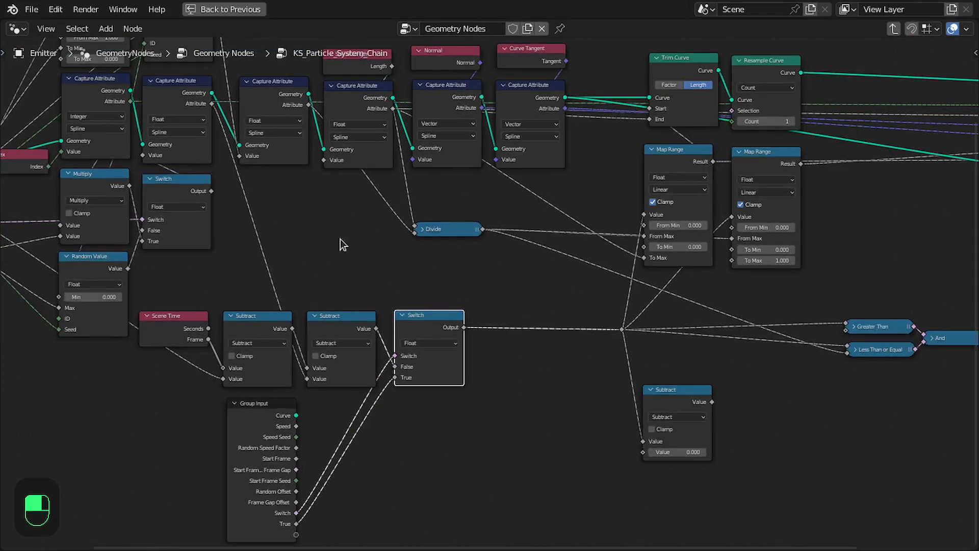
Connect the Divide node's output to the new Subtract node's second Value input.
click(471, 230)
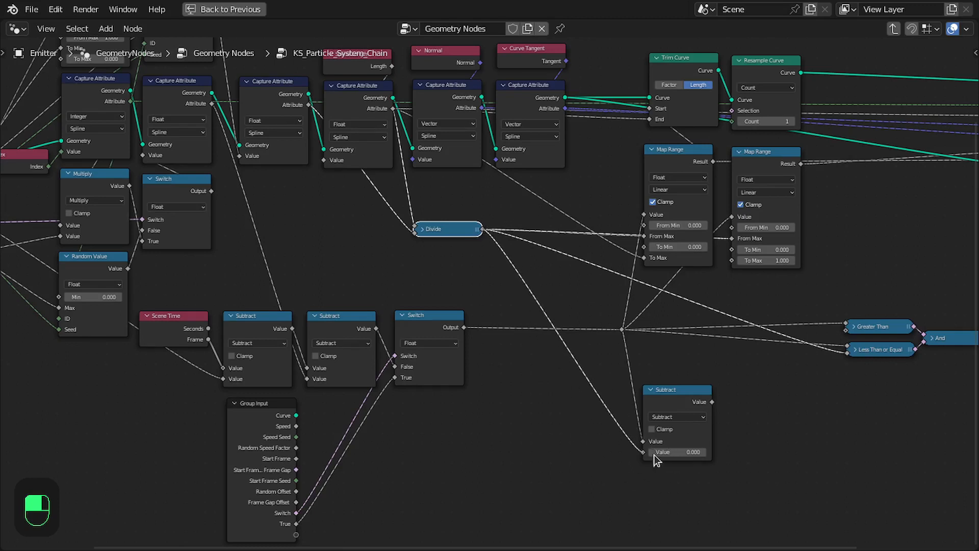
drag(654, 455, 653, 455)
middle_drag(752, 385, 516, 351)
scroll(516, 351, up, 1)
scroll(591, 334, down, 1)
scroll(686, 331, up, 4)
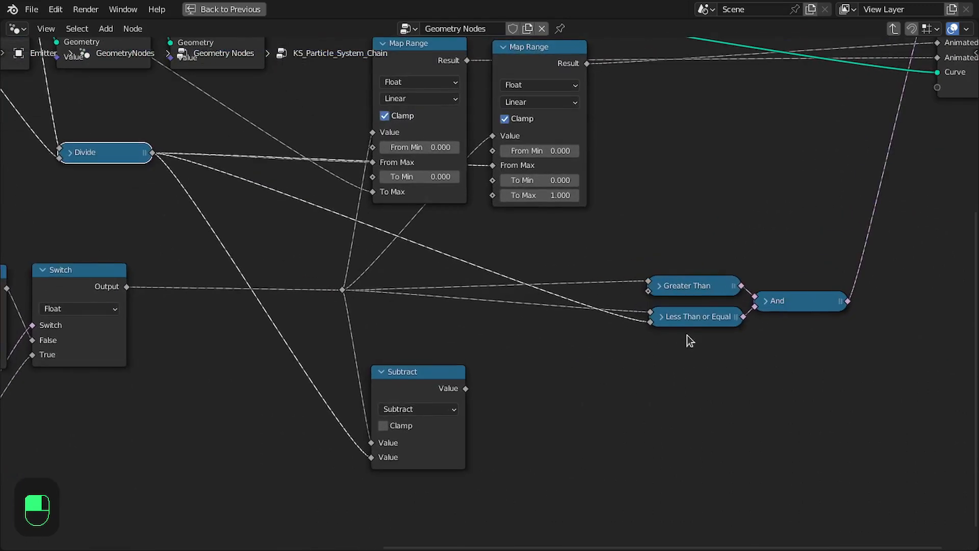
Add a Not node fed by the Less Than or Equal node's output.
middle_drag(687, 335, 509, 314)
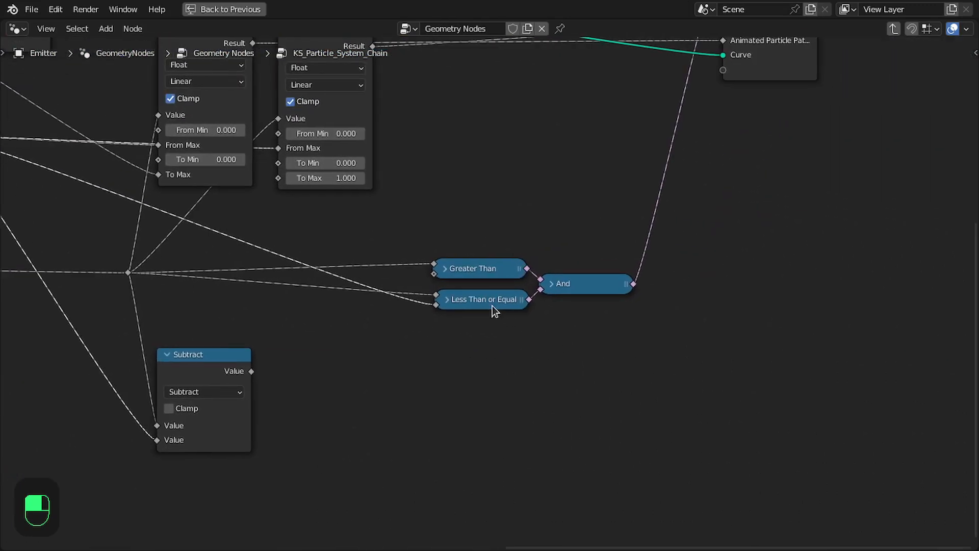
middle_drag(570, 291, 543, 302)
scroll(648, 299, up, 1)
middle_drag(628, 280, 653, 278)
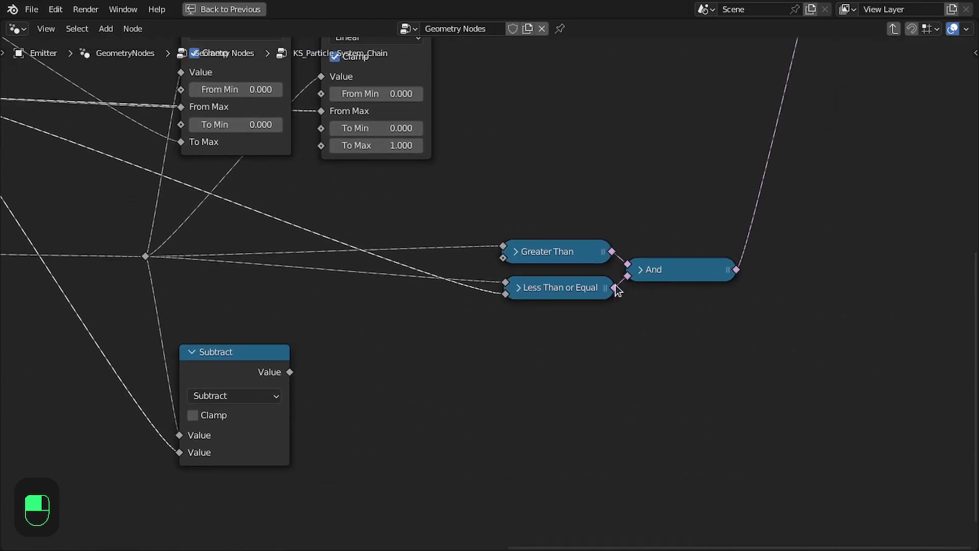
ctrl+shift+click(576, 290)
middle_drag(574, 310, 596, 305)
drag(649, 284, 670, 313)
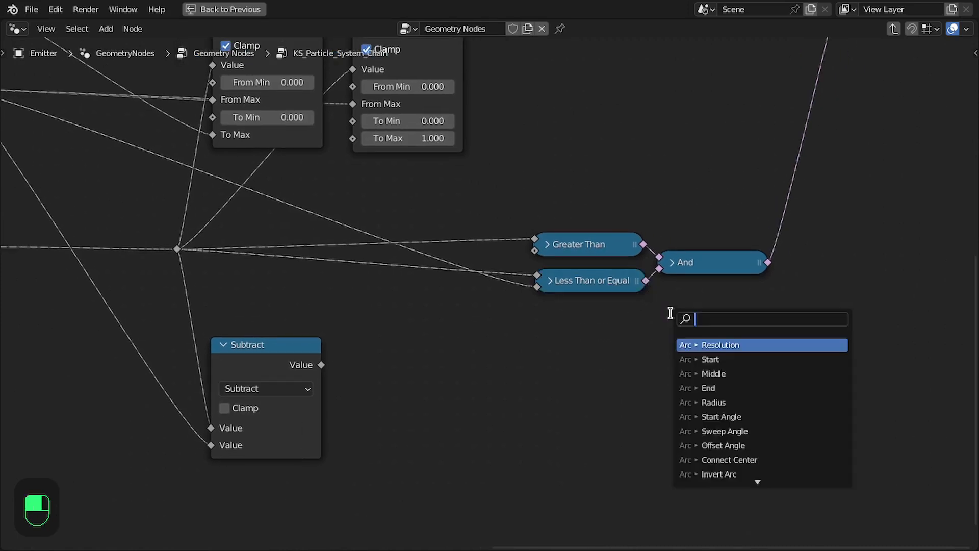
text(not)
key(Return)
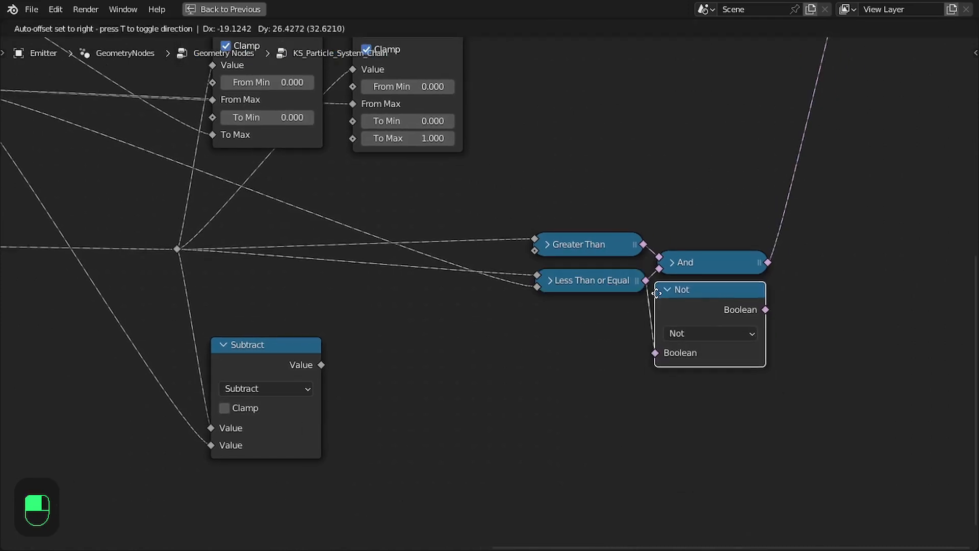
click(662, 313)
click(673, 310)
Connect the Not node's output to a new Boolean socket on the Group Output.
scroll(705, 309, down, 3)
middle_drag(705, 314, 504, 423)
middle_drag(546, 362, 653, 308)
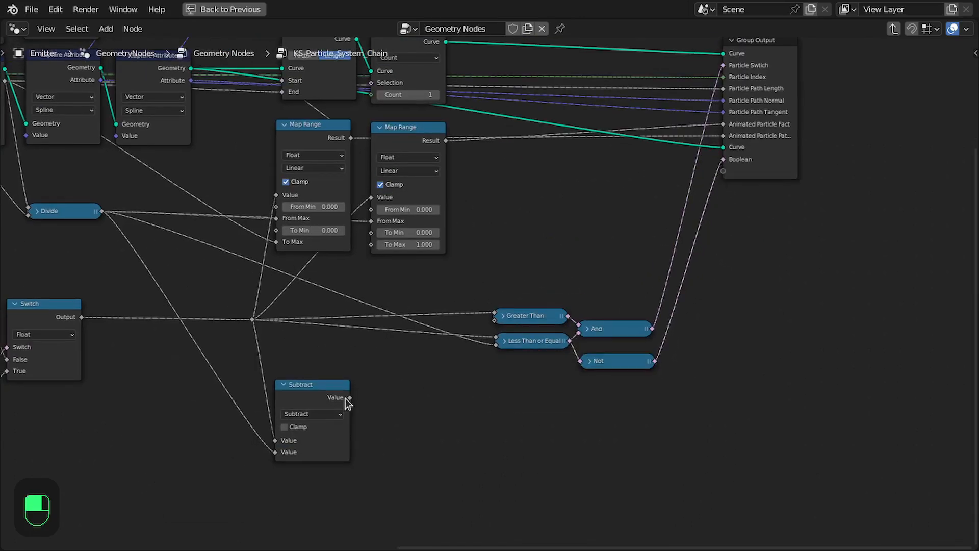
Connect the new Subtract node's output to a new Value socket on the Group Output.
drag(346, 398, 732, 176)
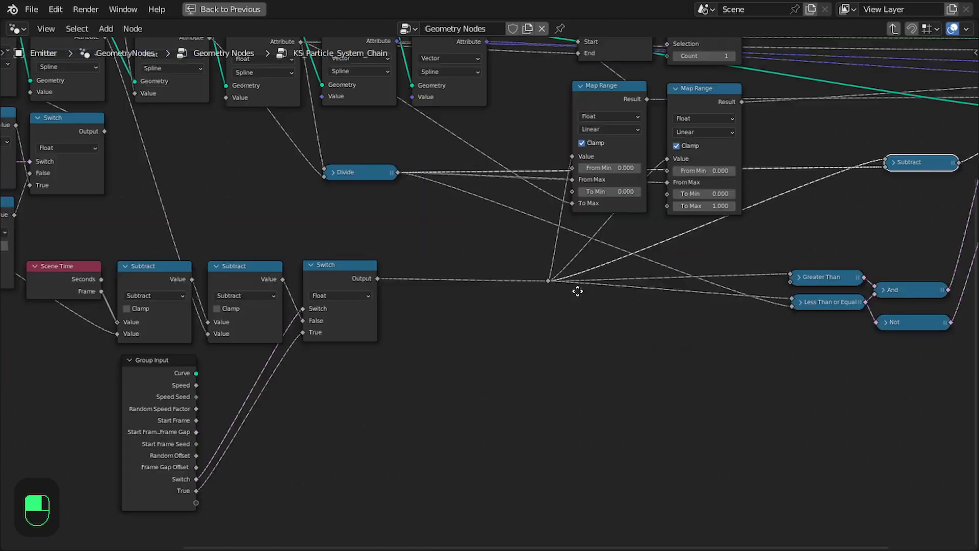
scroll(743, 297, down, 1)
scroll(742, 297, up, 2)
middle_drag(827, 244, 612, 260)
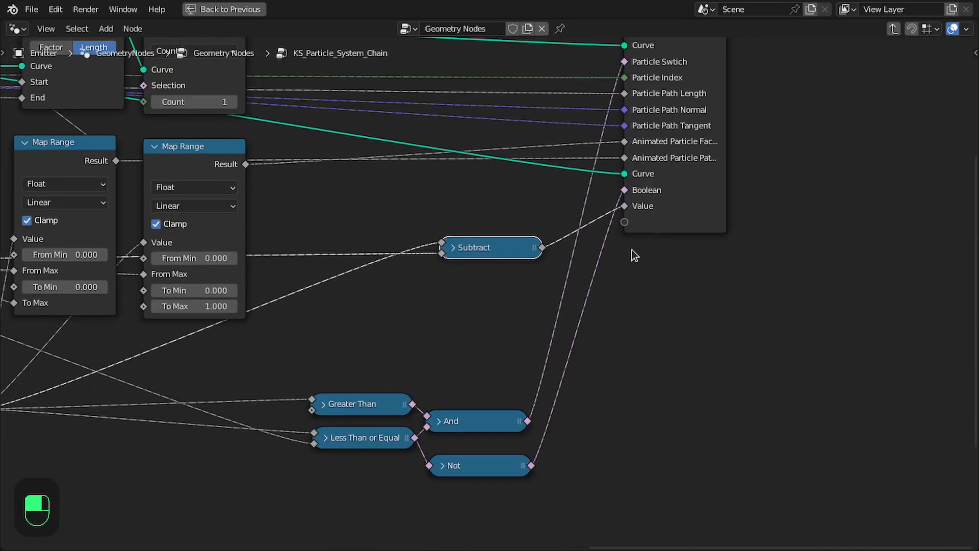
Rename the group inputs Switch to "Use Chain Time" and True to "Chain Time" in the sidebar.
key(n)
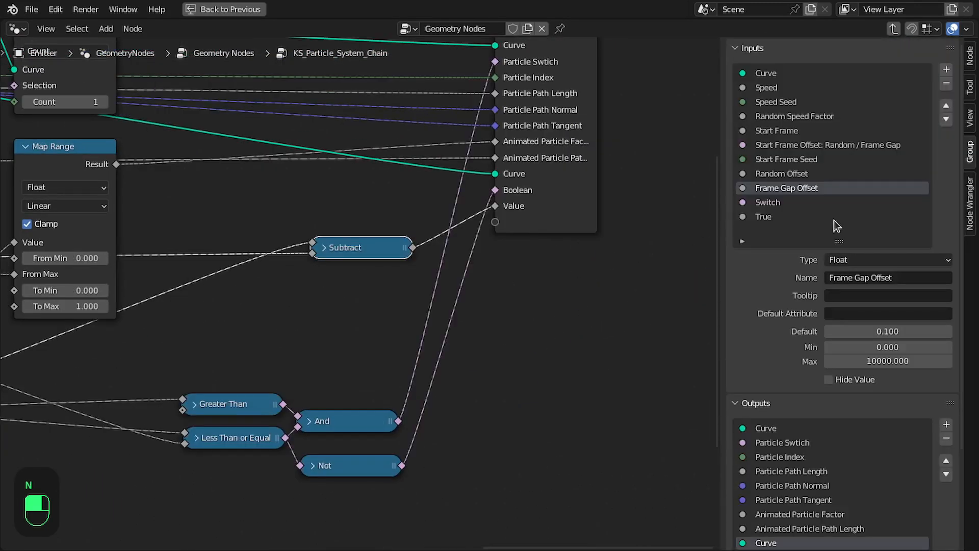
double_click(774, 204)
text(Use )
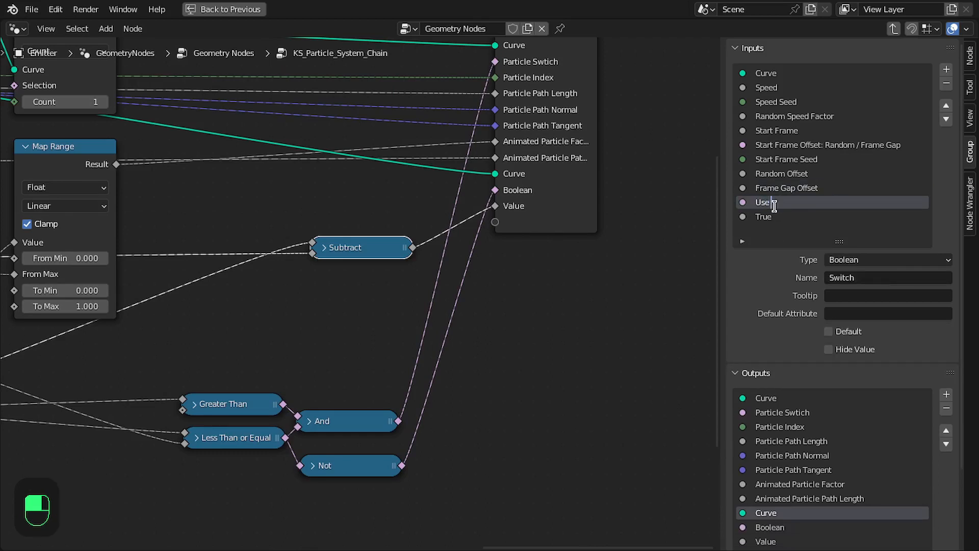
text(Chain Time)
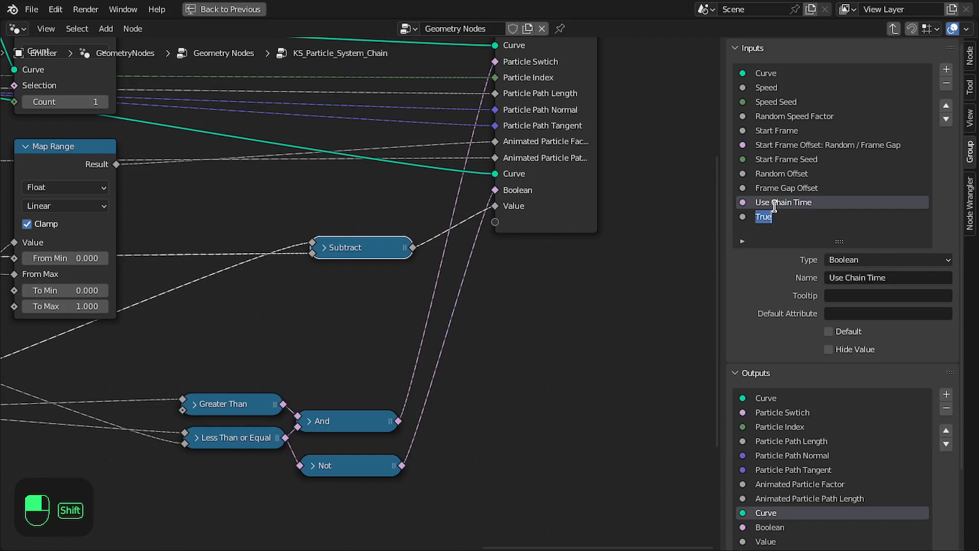
text(Chain Time)
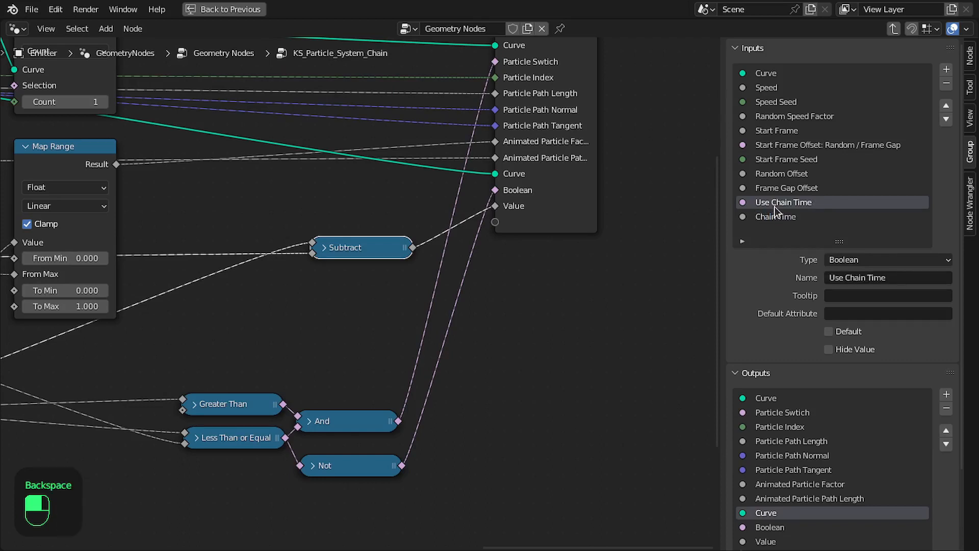
Rename the group outputs Boolean to "Chain Swtich" and Value to "Chain Time", then leave the group.
scroll(818, 377, down, 4)
double_click(784, 435)
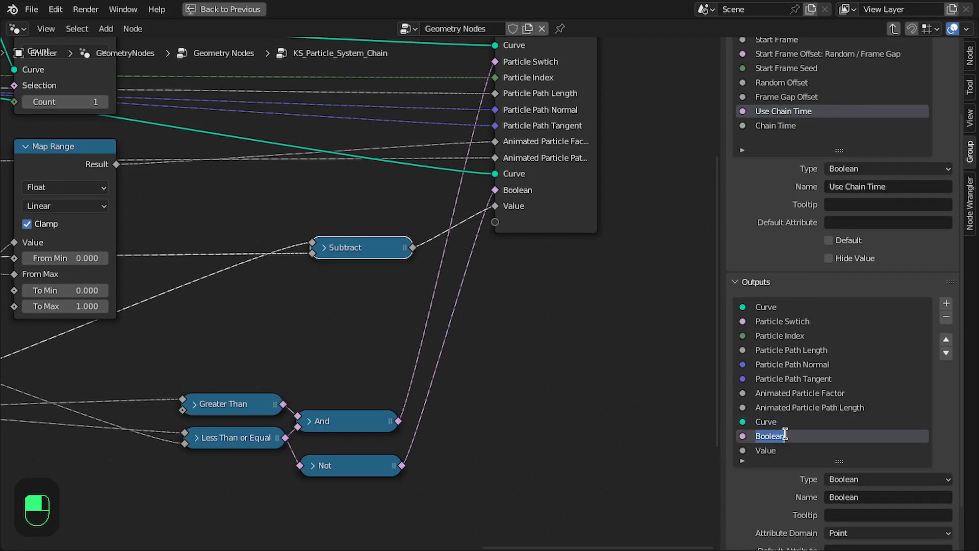
text(Chain Swtich)
key(Tab)
text(C)
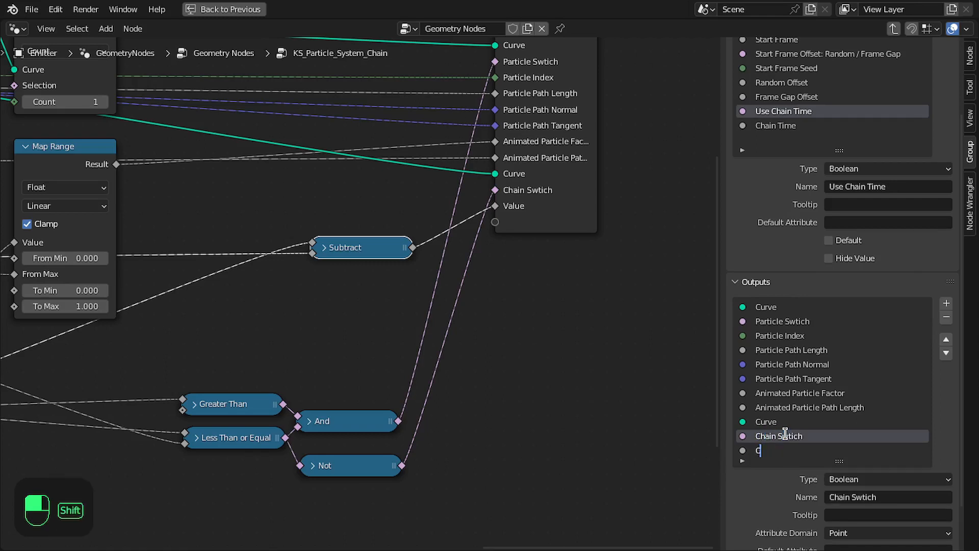
text(hain Time)
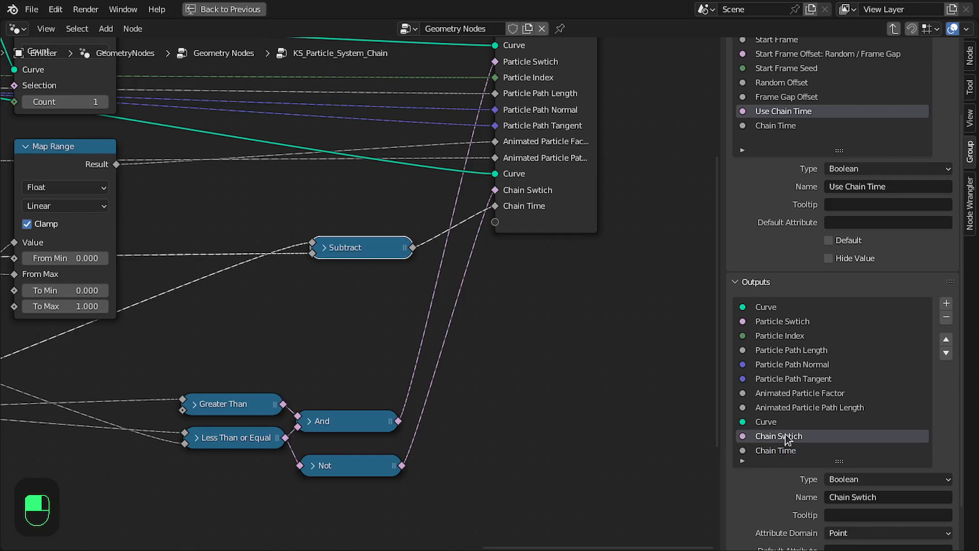
key(Tab)
Save the blend file and move the duplicated group node aside in the main tree.
scroll(510, 357, up, 3)
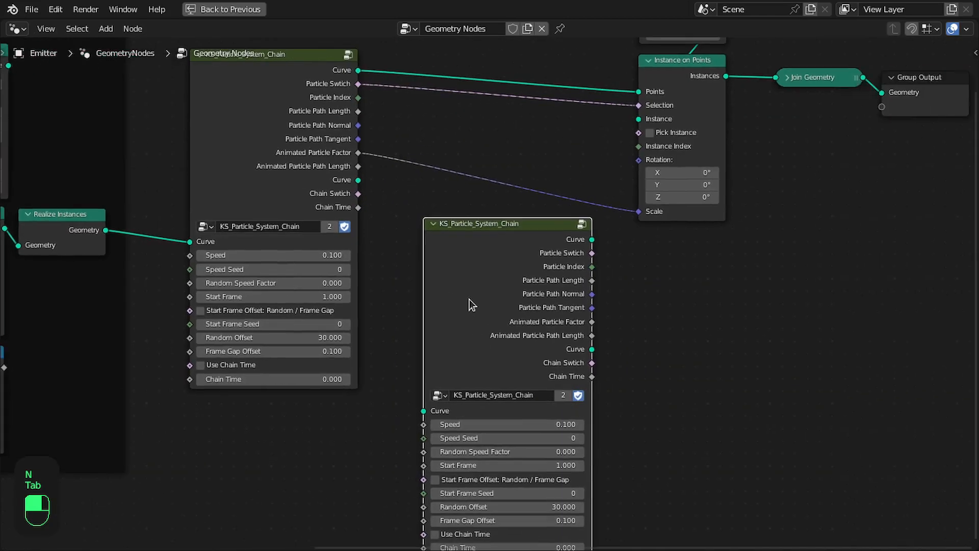
key(ctrl+s)
drag(475, 299, 587, 332)
scroll(588, 332, down, 2)
key(ctrl+space)
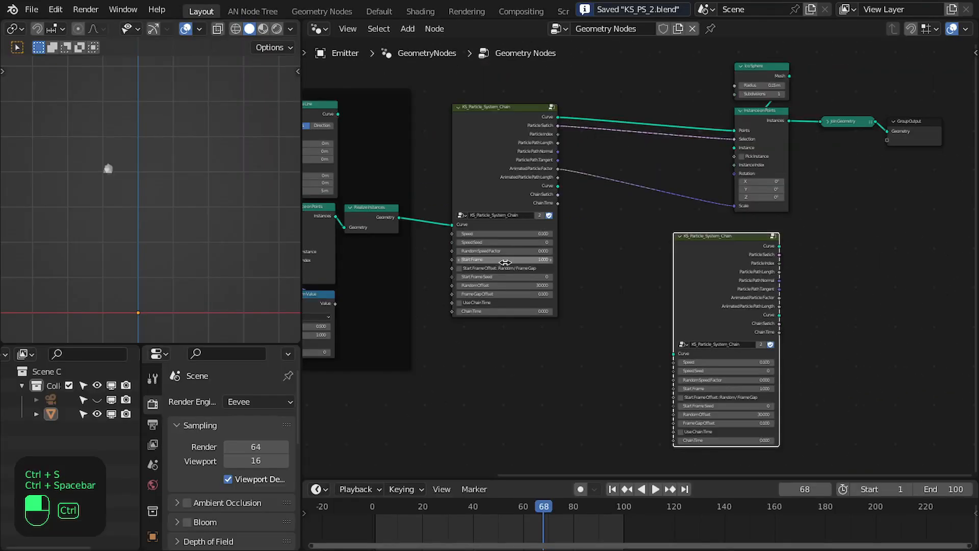
scroll(681, 308, up, 2)
drag(556, 244, 610, 236)
middle_drag(610, 236, 704, 310)
scroll(755, 221, down, 2)
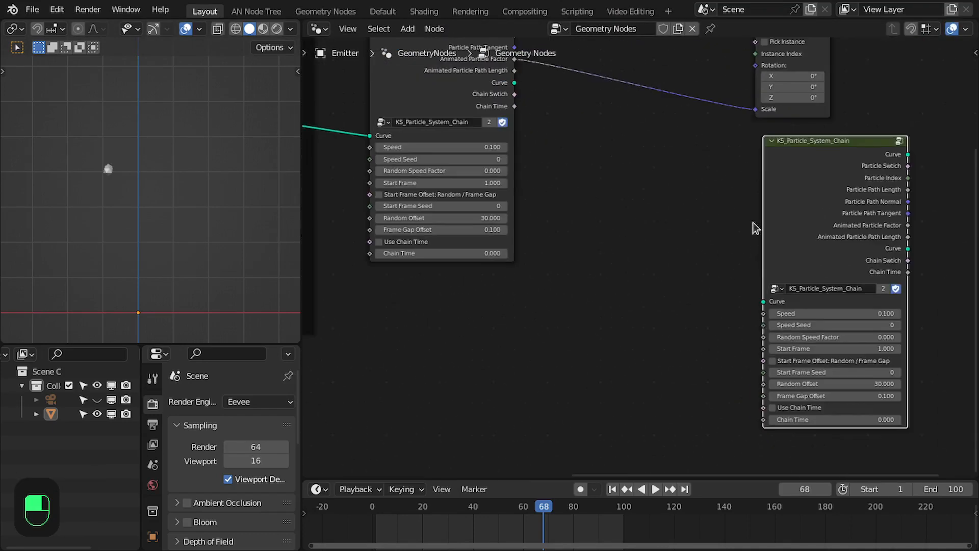
scroll(755, 221, up, 1)
drag(785, 225, 780, 212)
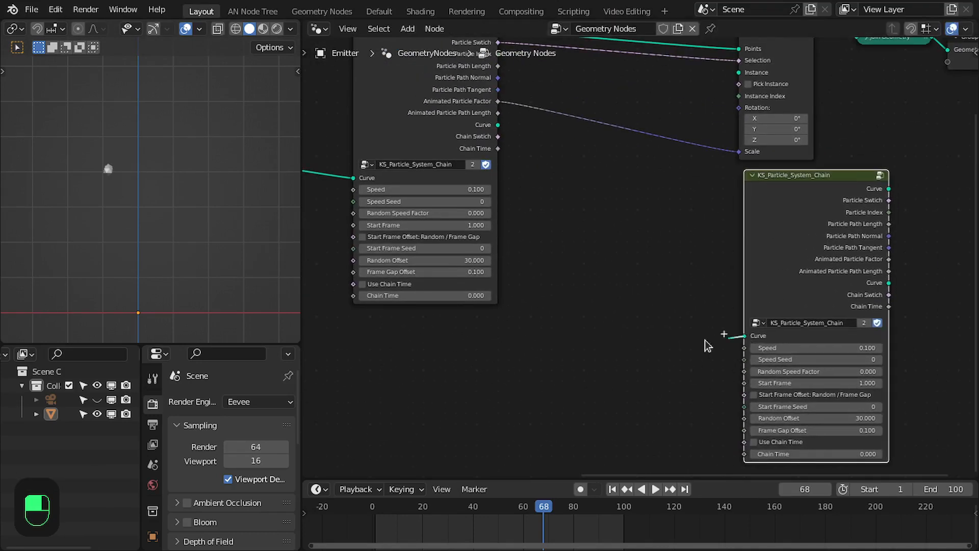
drag(592, 332, 592, 331)
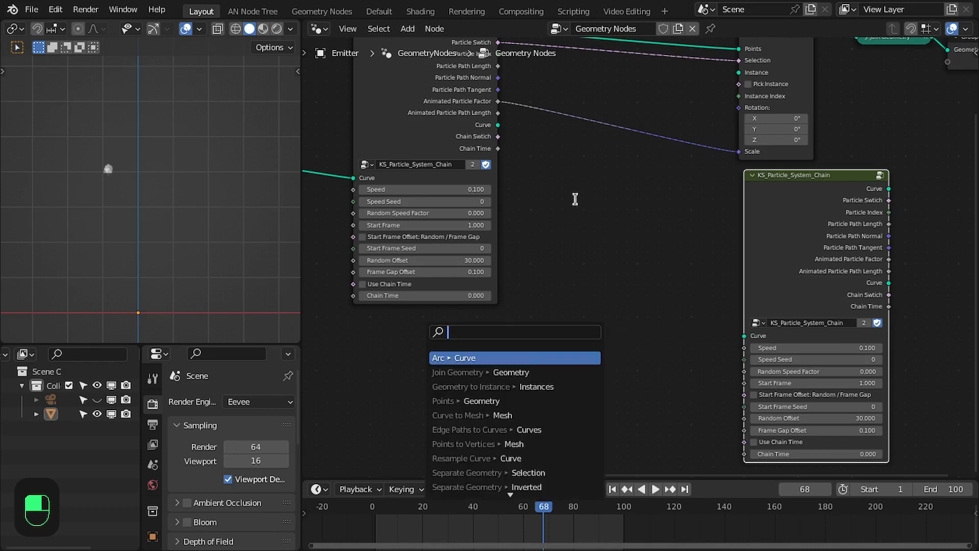
scroll(689, 229, down, 3)
click(575, 186)
scroll(573, 190, down, 2)
middle_drag(589, 191, 790, 256)
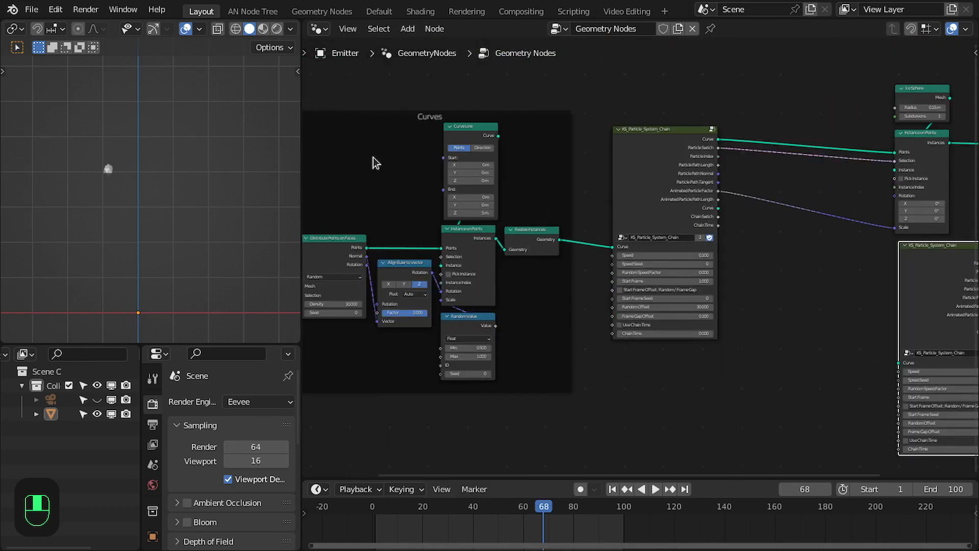
scroll(373, 157, down, 2)
scroll(509, 255, up, 2)
scroll(806, 256, up, 2)
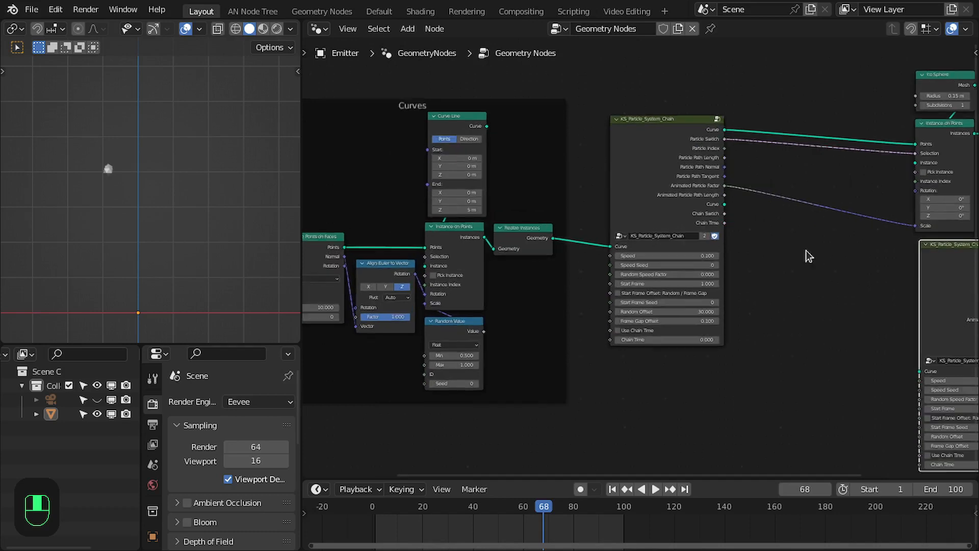
Rearrange the two KS_Particle_System_Chain nodes in the main node tree and delete a selected node.
middle_drag(949, 295, 696, 264)
drag(734, 246, 758, 255)
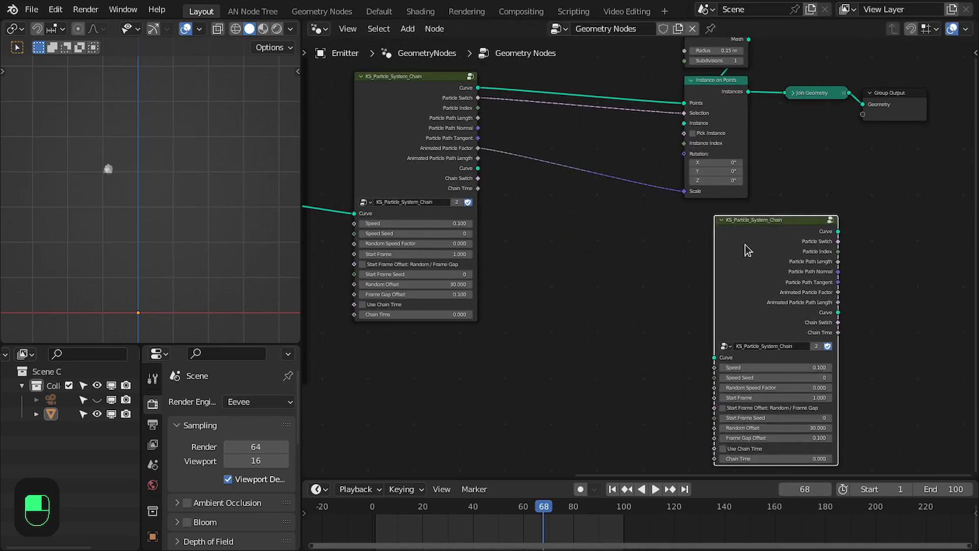
middle_drag(745, 250, 609, 346)
drag(507, 91, 824, 235)
drag(746, 193, 885, 182)
drag(610, 341, 722, 321)
middle_drag(376, 334, 494, 218)
middle_drag(494, 219, 613, 268)
scroll(614, 268, up, 1)
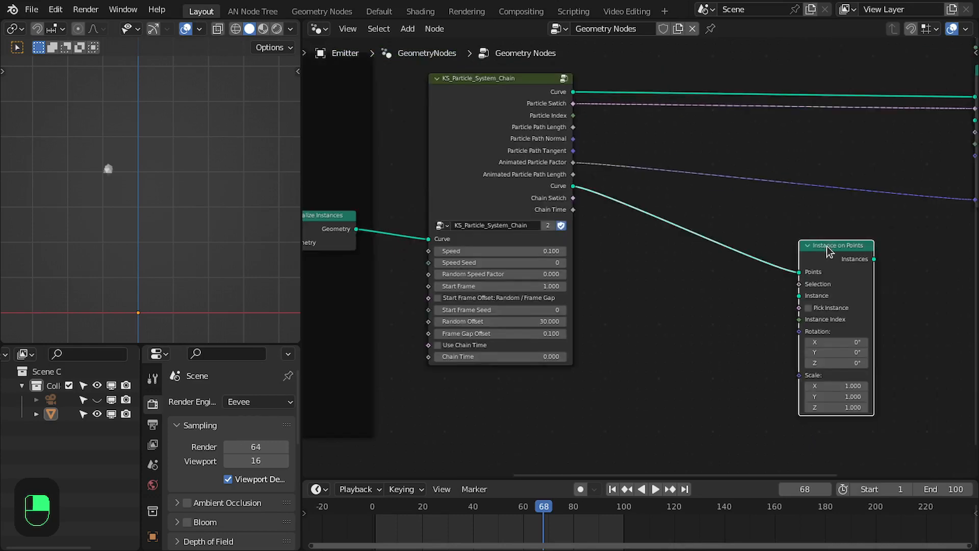
key(x)
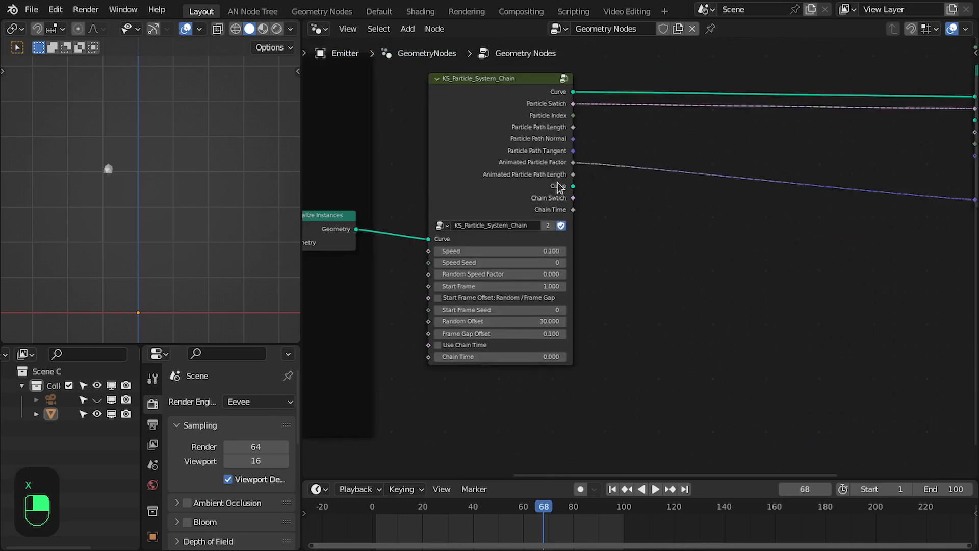
Add an Instance on Points node fed by the group node's second Curve output.
drag(558, 187, 793, 277)
text(insta)
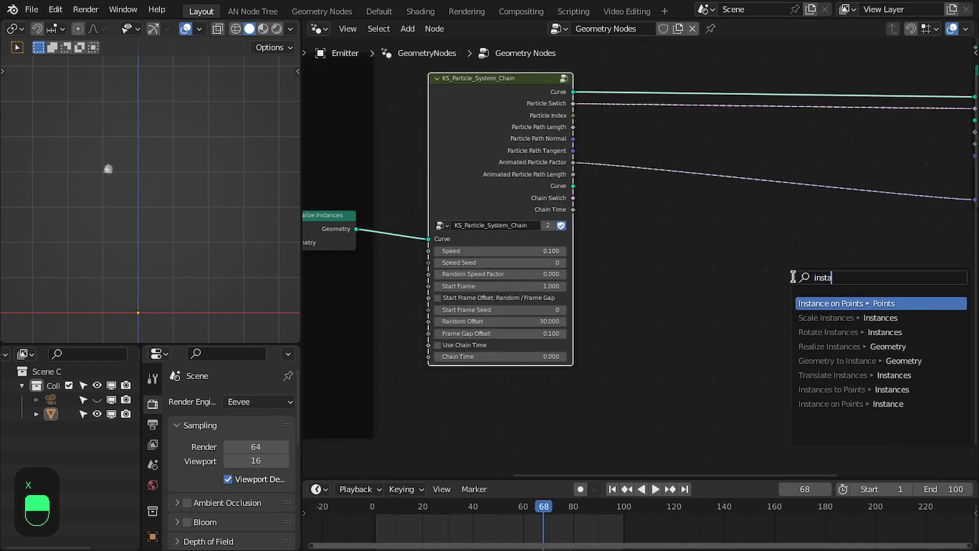
key(Return)
click(807, 279)
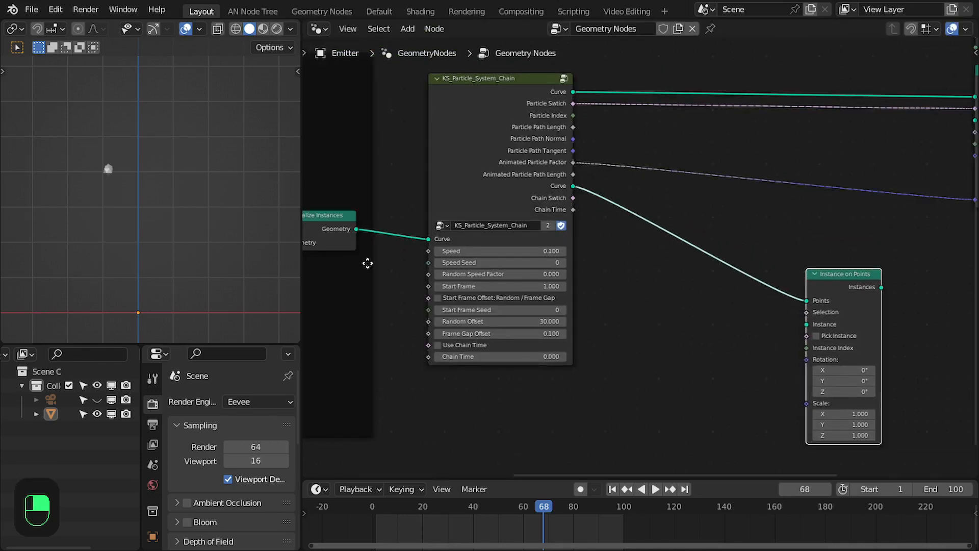
Add a Curve Line node feeding the Instance on Points node's Instance input.
middle_drag(367, 263, 456, 256)
click(397, 224)
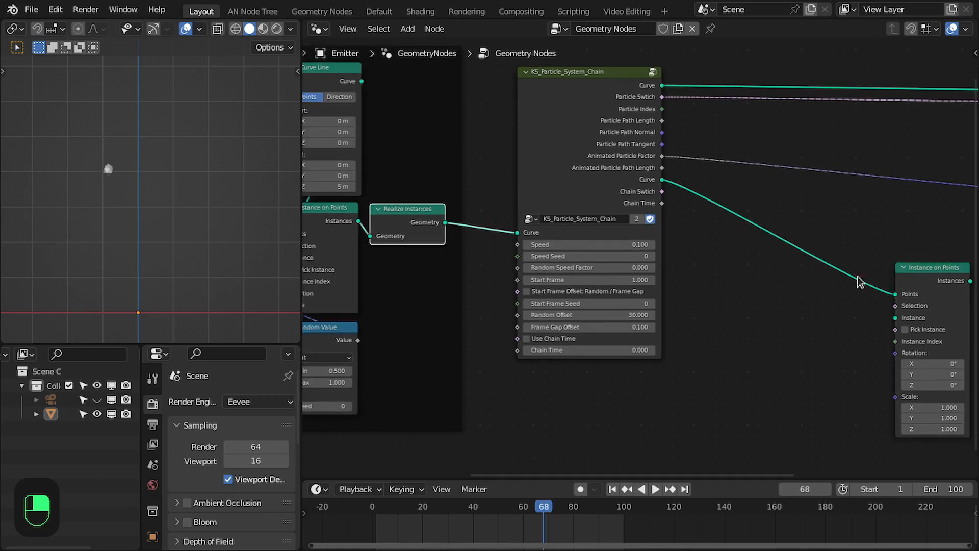
middle_drag(858, 280, 760, 214)
scroll(760, 214, up, 3)
drag(806, 263, 751, 283)
text(cl)
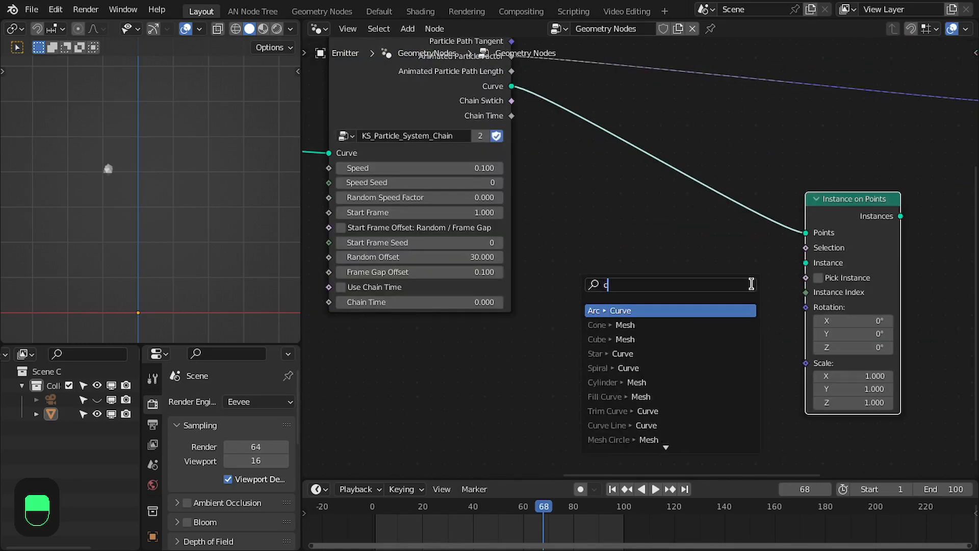
key(Return)
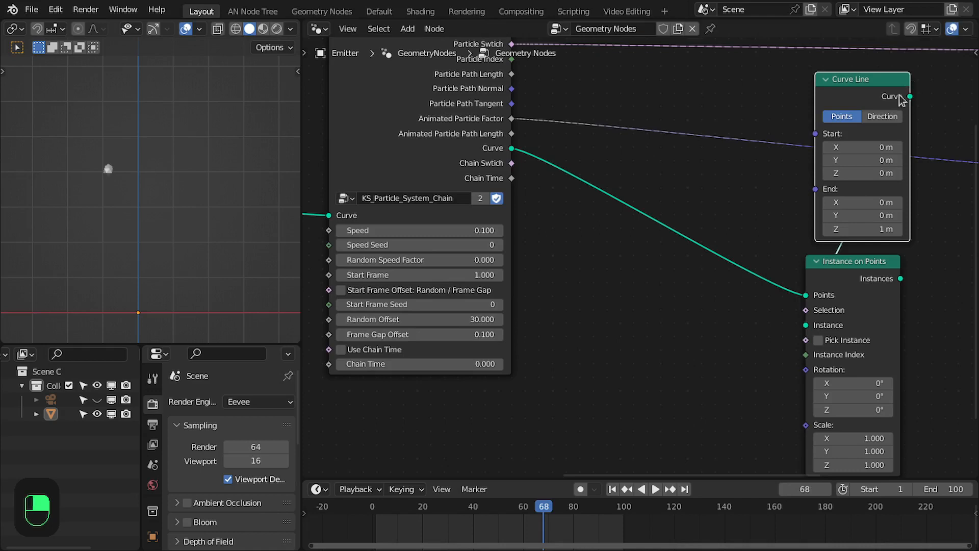
click(898, 84)
Connect the new Instance on Points node's Instances output into the final geometry and check the viewport.
scroll(789, 217, down, 2)
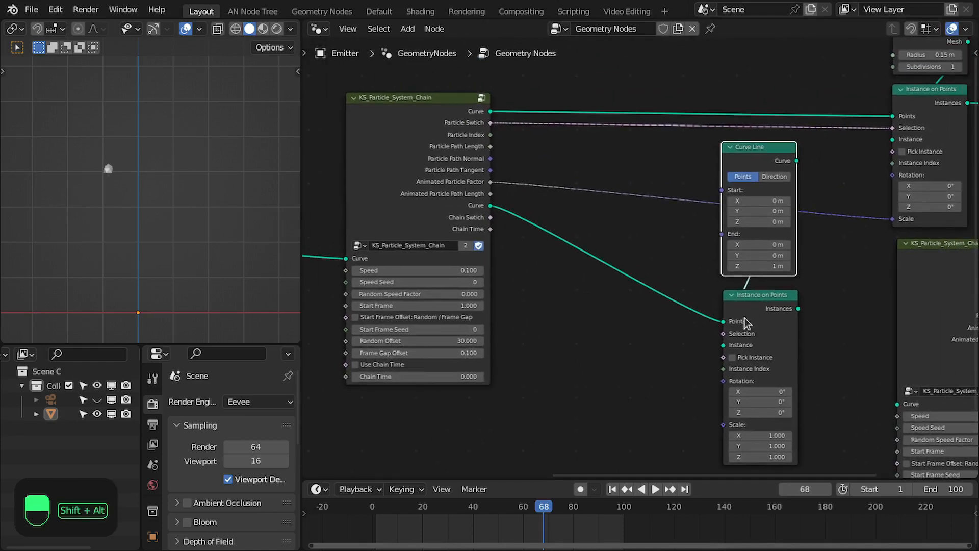
ctrl+shift+click(758, 303)
scroll(190, 246, up, 2)
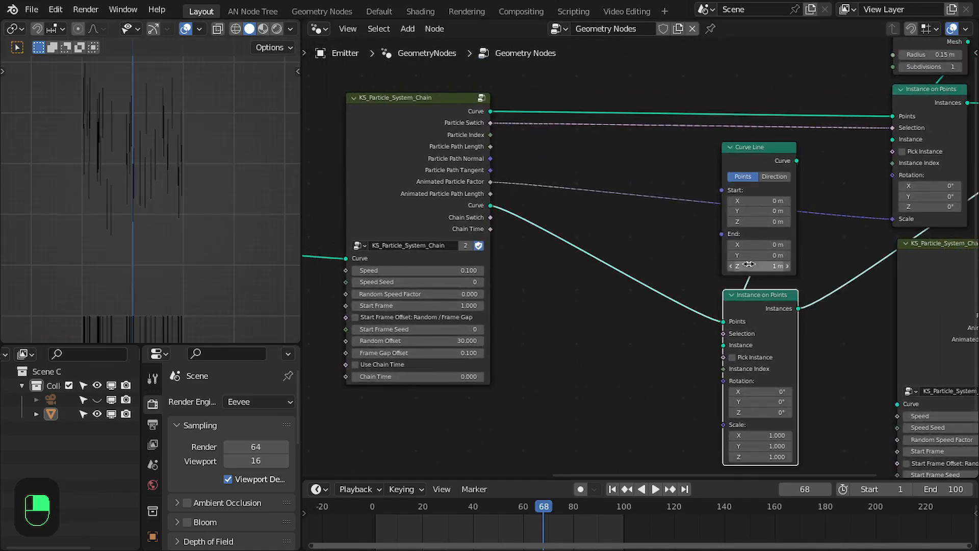
scroll(750, 321, up, 1)
middle_drag(753, 280, 775, 244)
scroll(145, 270, down, 2)
shift+middle_drag(142, 281, 185, 281)
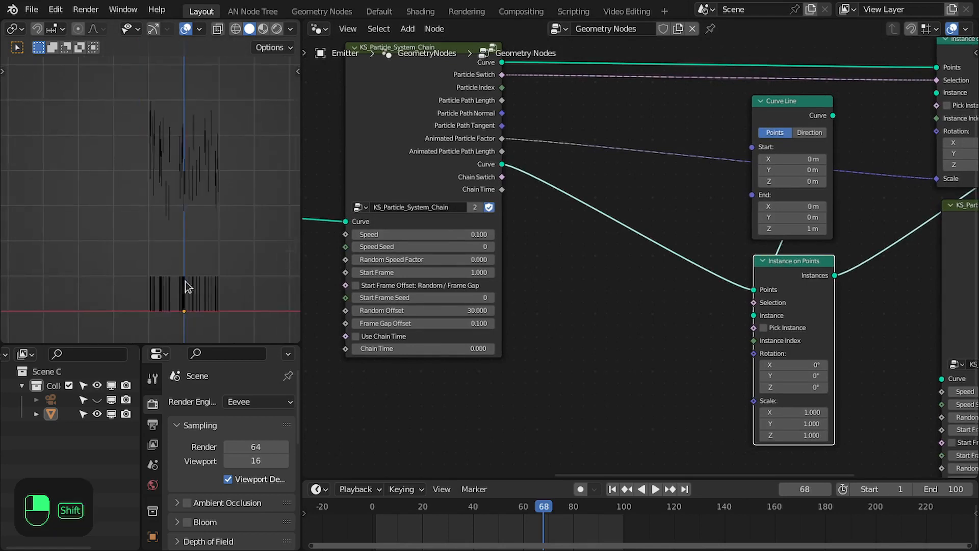
scroll(185, 281, up, 1)
middle_drag(378, 194, 455, 202)
click(493, 145)
middle_drag(669, 239, 566, 229)
scroll(510, 207, up, 1)
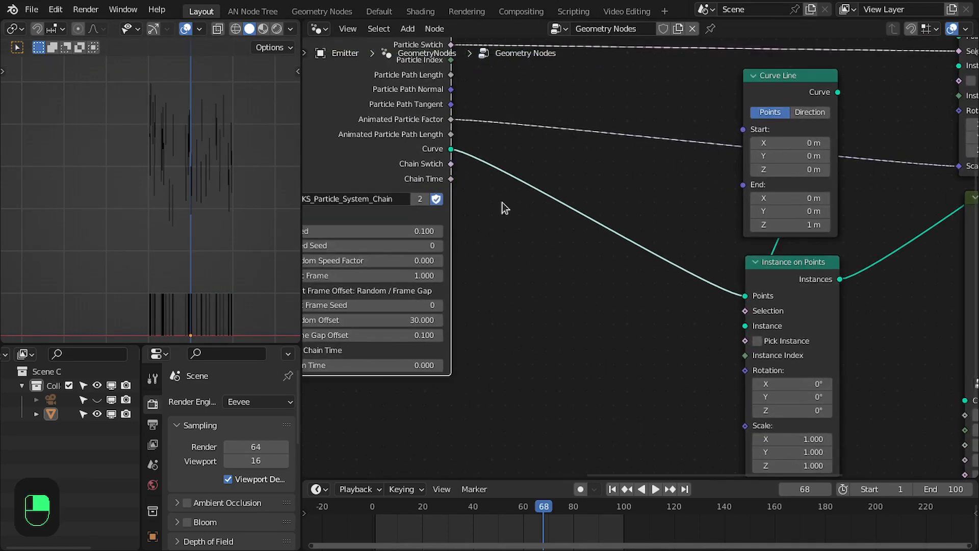
Add an Endpoint Selection node with Start Size 0 driving the Instance on Points selection.
key(shift+a)
text(end)
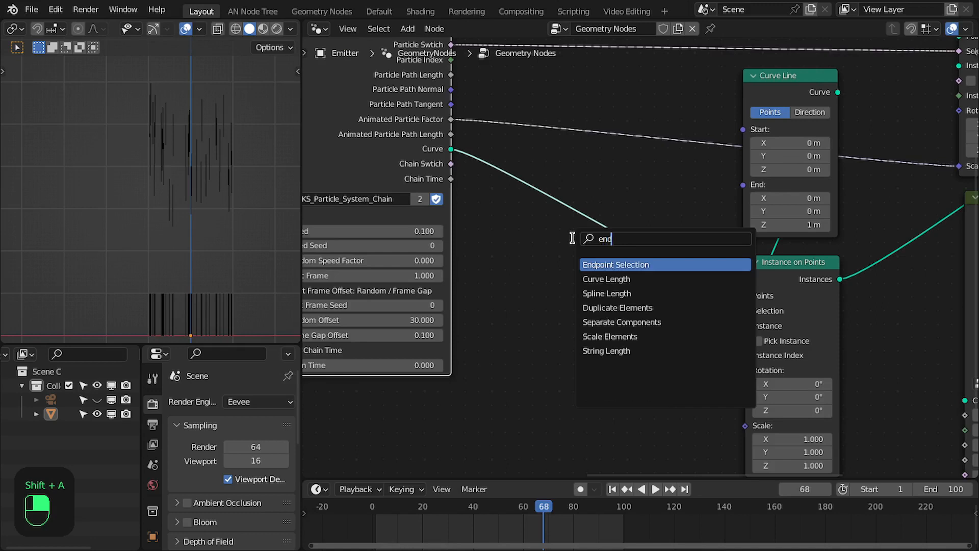
key(Return)
click(574, 289)
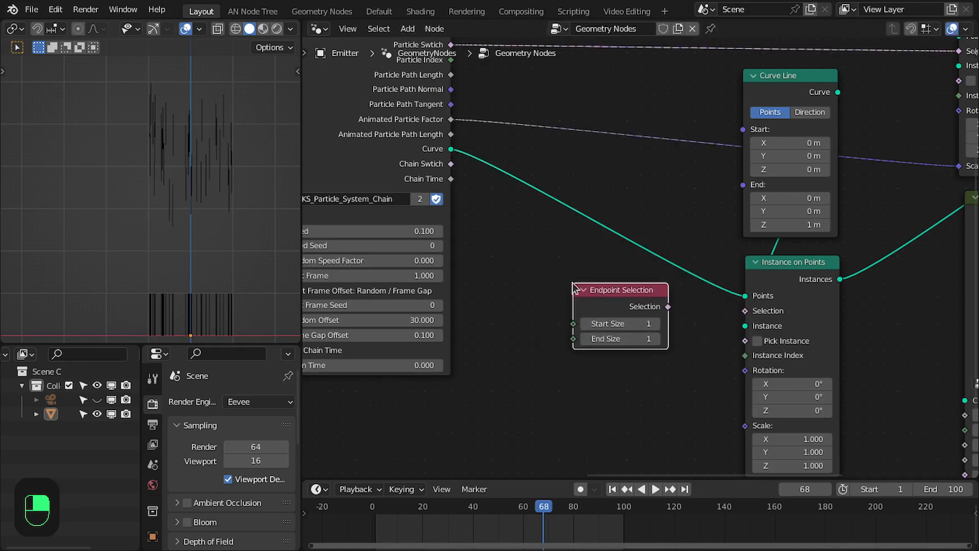
drag(740, 314, 745, 310)
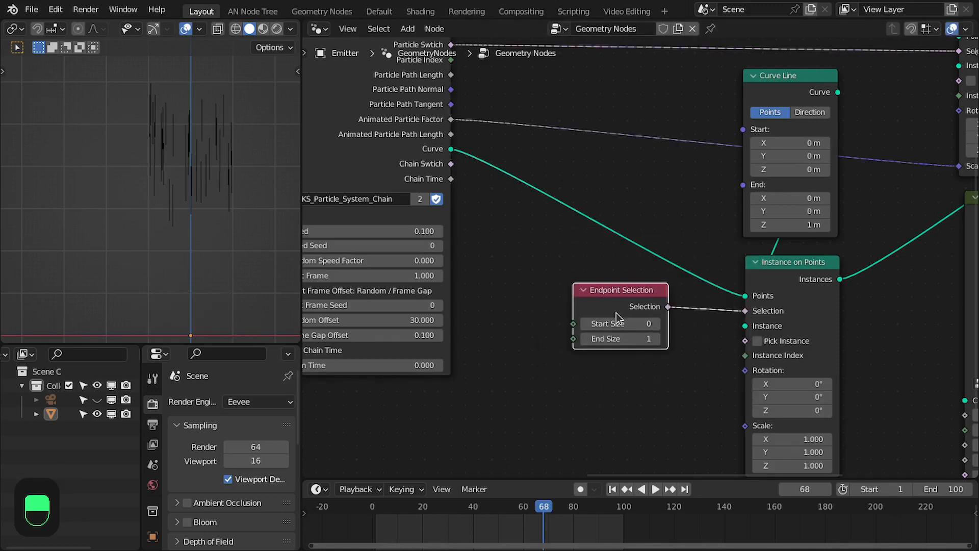
drag(616, 307, 686, 284)
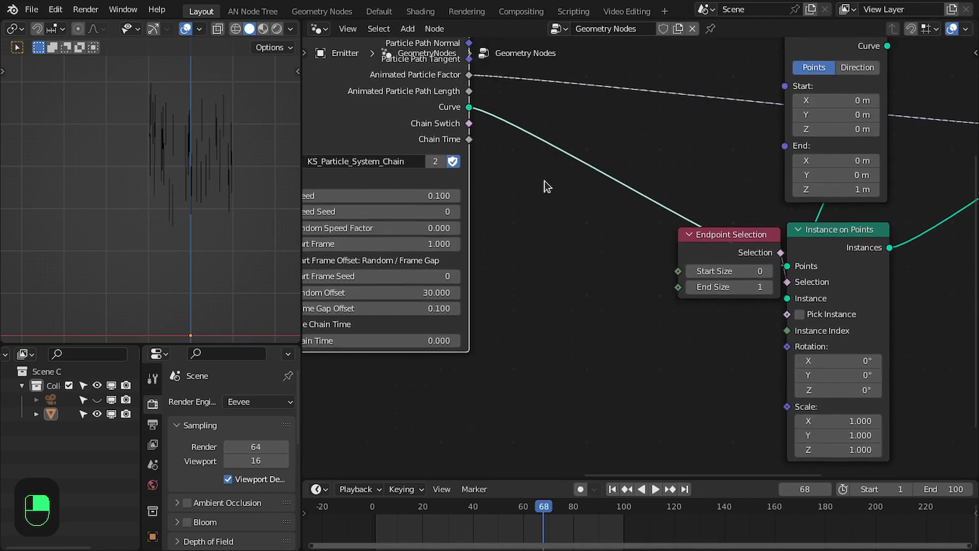
Add an Align Euler to Vector node linked through its Vector input from the group node.
middle_drag(505, 131, 521, 233)
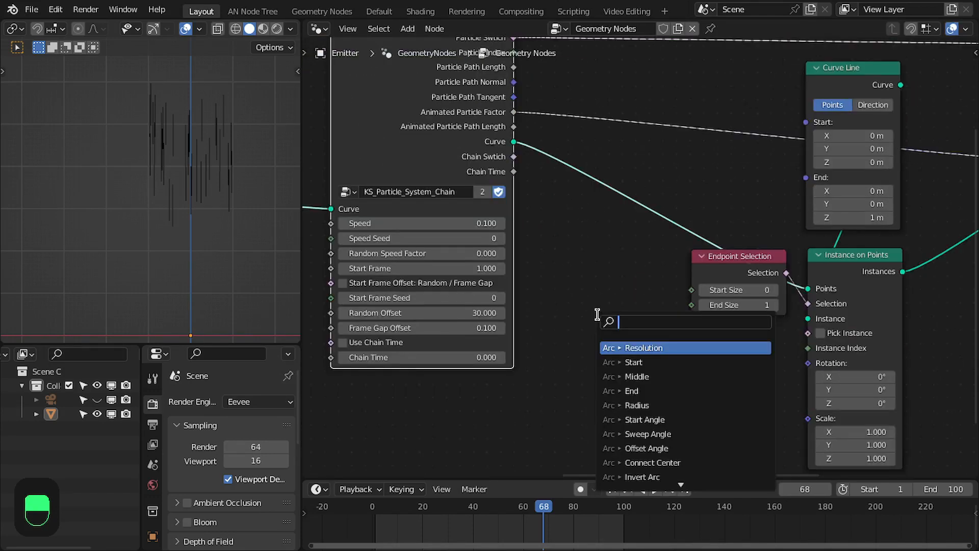
text(aling)
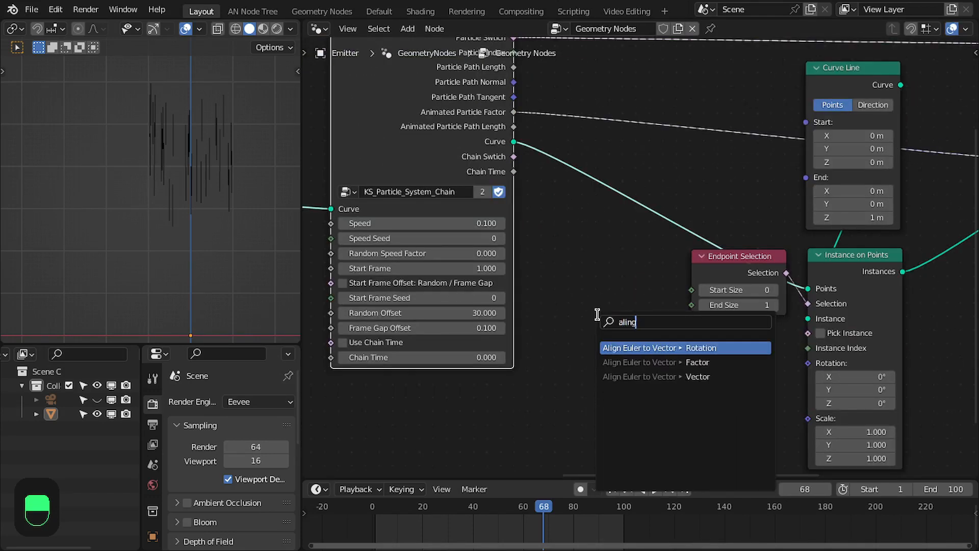
key(Down)
key(Down)
key(Return)
click(630, 359)
Connect the Align Euler to Vector rotation output to the Instance on Points Rotation input.
middle_drag(679, 341, 570, 277)
scroll(576, 301, up, 1)
drag(609, 308, 707, 301)
drag(568, 297, 641, 277)
scroll(640, 278, down, 9)
Preview the Realize Instances output with a Viewer node, then delete the Viewer.
middle_drag(472, 253, 572, 292)
ctrl+shift+click(466, 232)
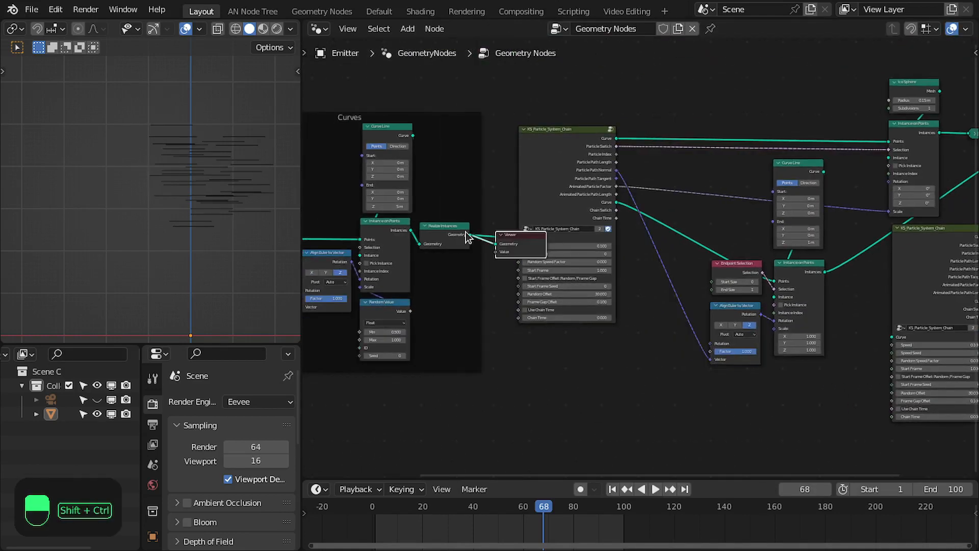
key(x)
alt+shift+click(460, 243)
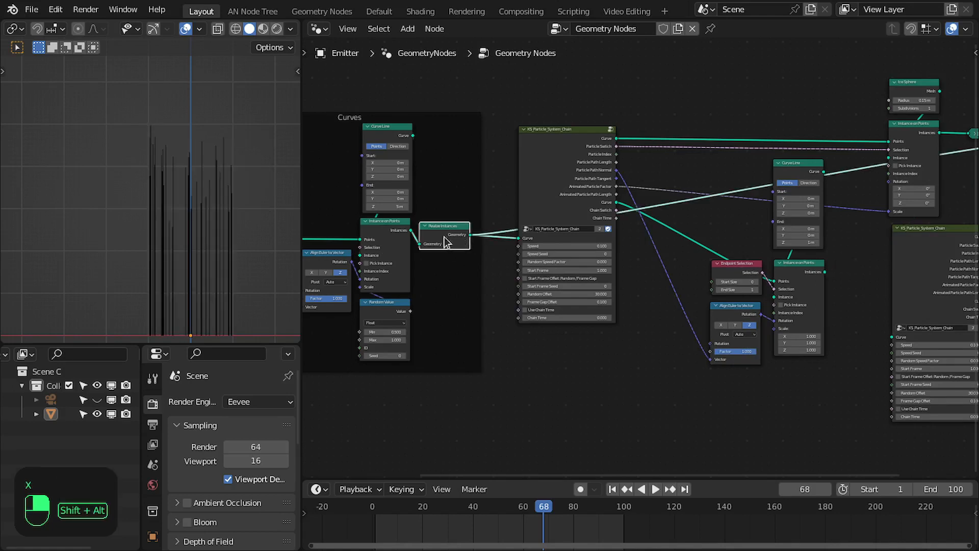
Move the second KS_Particle_System_Chain node further right to make room after the trail's Instance on Points node.
middle_drag(667, 170, 443, 181)
scroll(773, 149, up, 2)
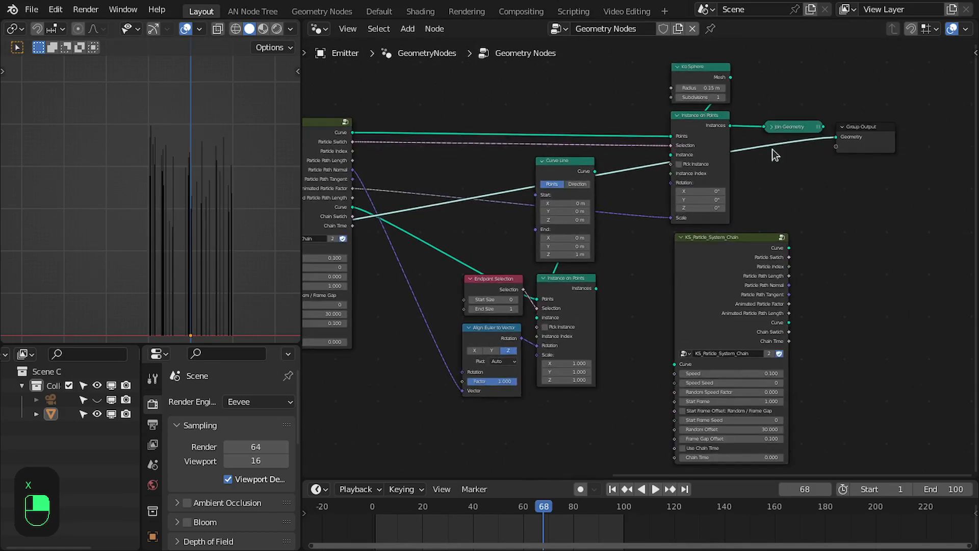
alt+shift+click(597, 285)
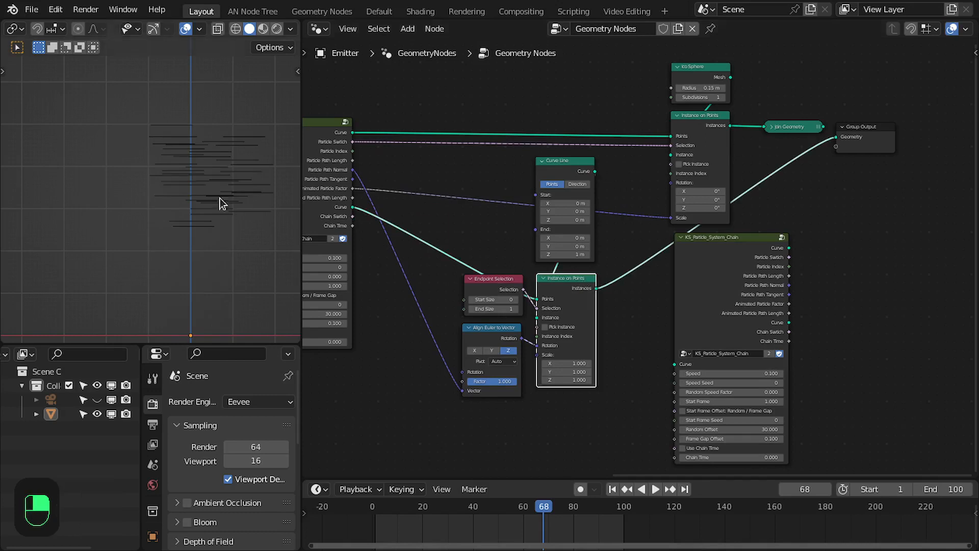
middle_drag(851, 244, 805, 242)
drag(718, 236, 843, 235)
scroll(761, 171, up, 2)
middle_drag(602, 261, 635, 244)
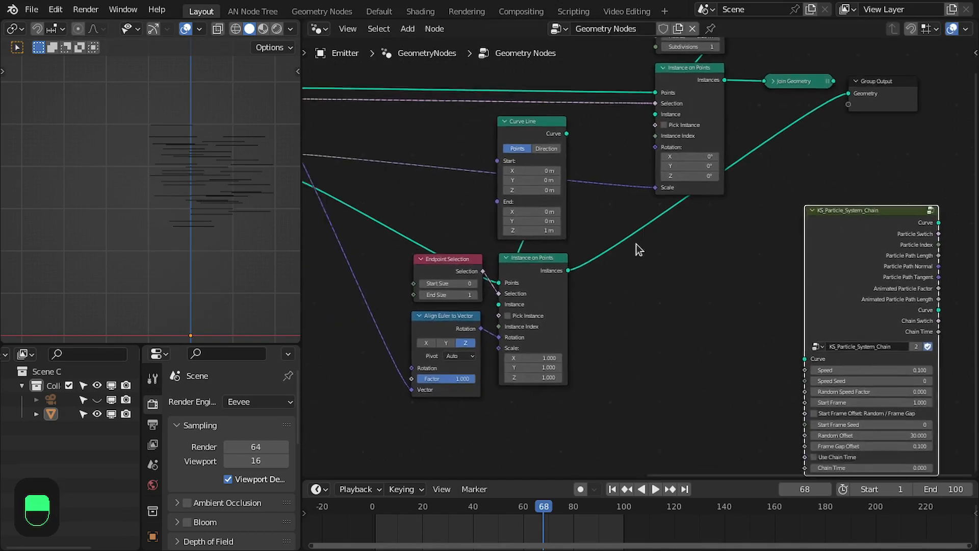
Add a Realize Instances node after the trail Instance on Points output, place it, and save the file.
scroll(612, 250, up, 2)
drag(555, 272, 595, 273)
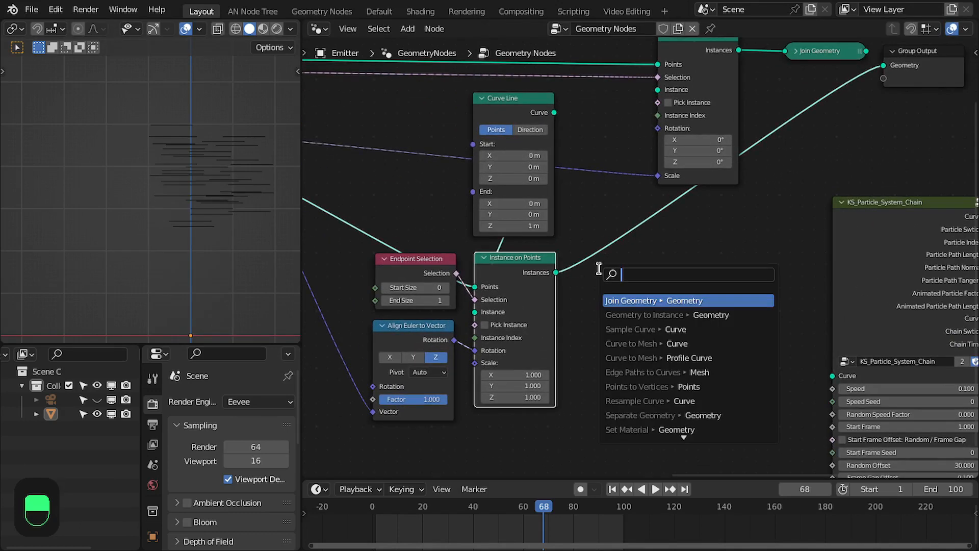
text(rea)
key(Return)
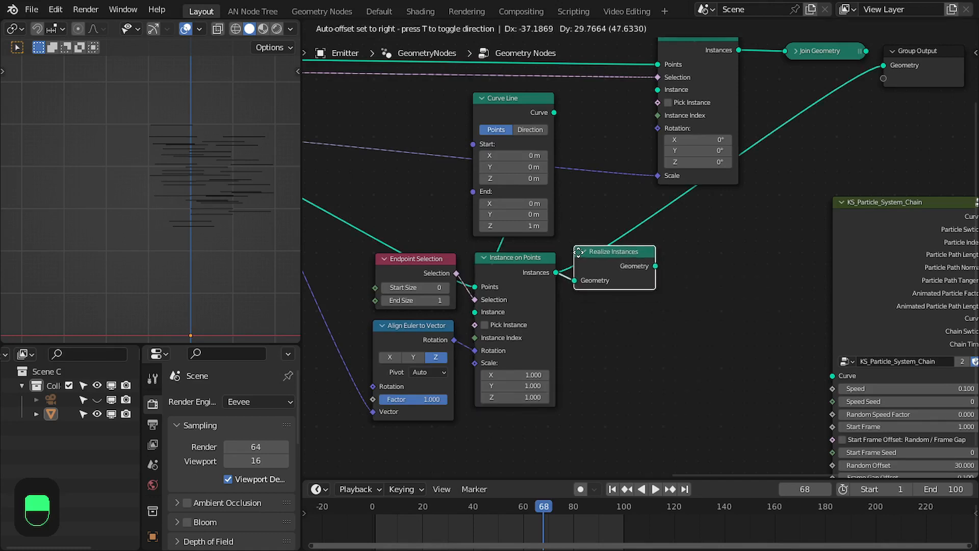
click(598, 269)
middle_drag(889, 244, 828, 239)
drag(829, 239, 650, 310)
click(578, 280)
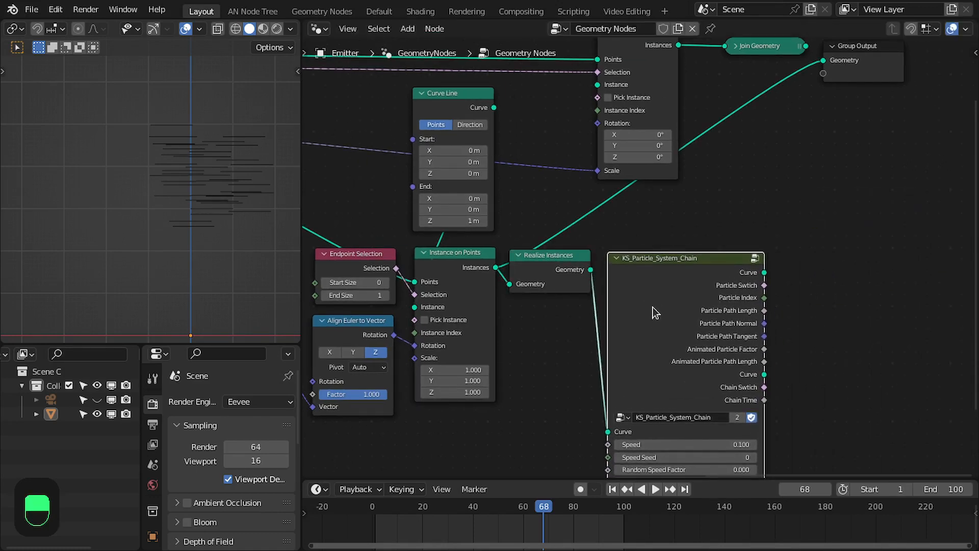
key(ctrl+s)
Move the Group Output and Join Geometry nodes further right.
scroll(732, 238, down, 2)
middle_drag(764, 166, 668, 196)
drag(729, 108, 877, 98)
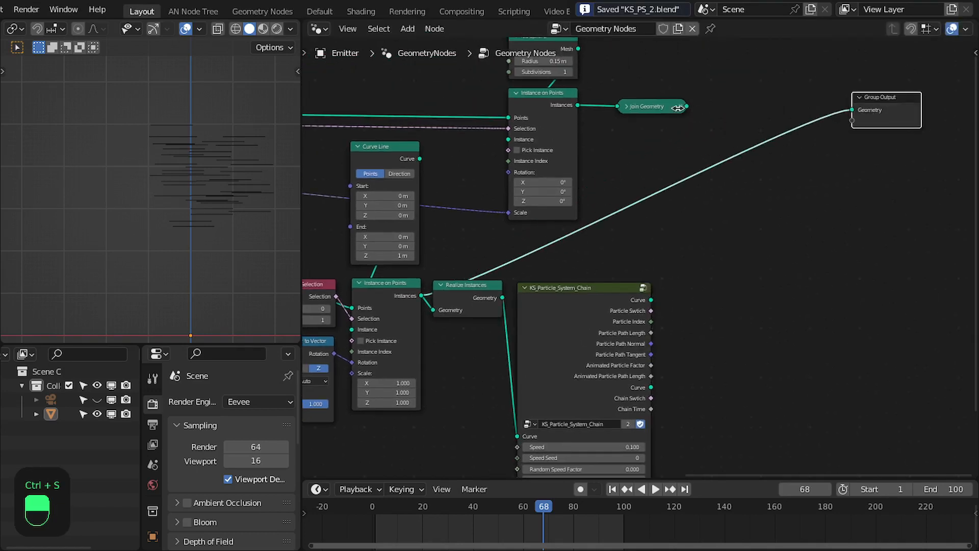
click(652, 106)
drag(653, 106, 783, 109)
scroll(574, 139, down, 1)
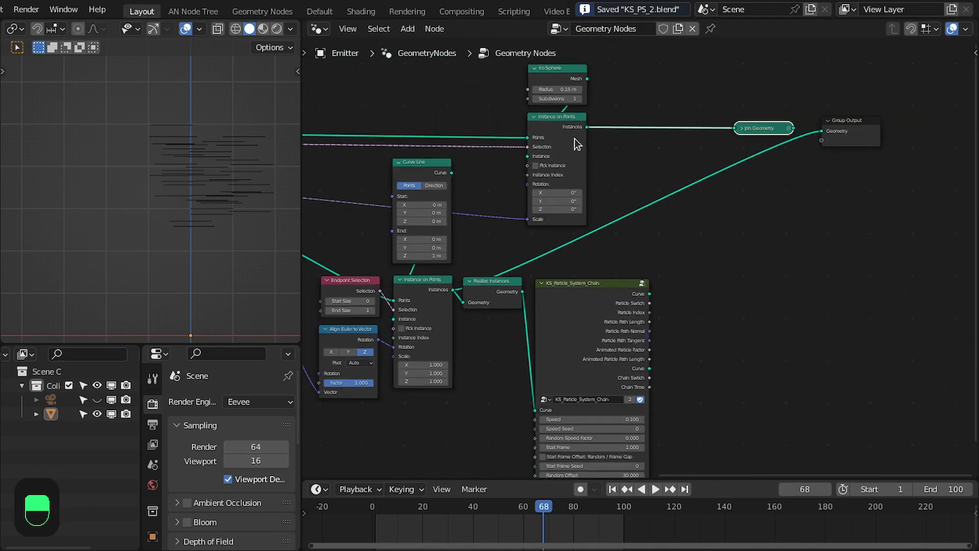
Duplicate the Ico Sphere and its Instance on Points node and place the copies beside the second KS_Particle_System_Chain node.
drag(620, 57, 550, 158)
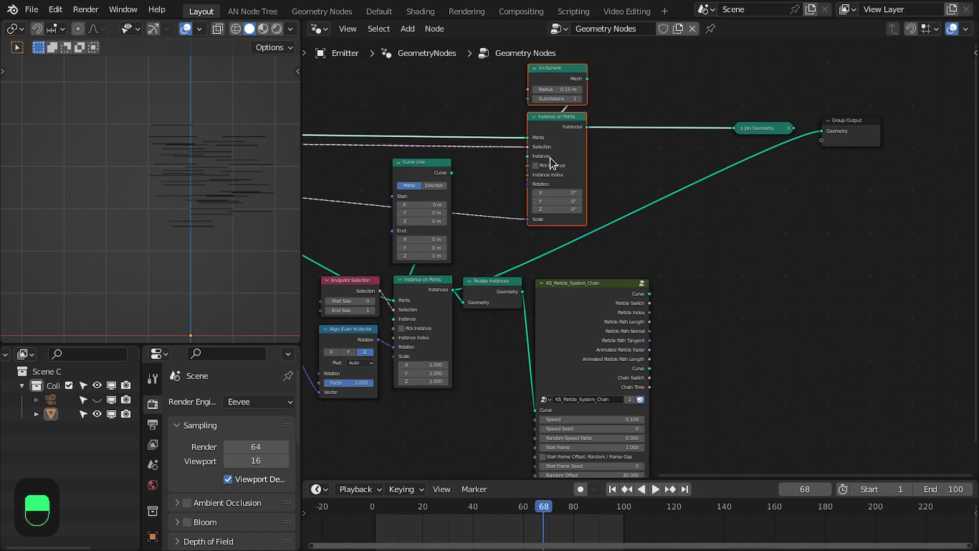
key(shift+d)
click(708, 332)
middle_drag(667, 317, 554, 203)
scroll(554, 203, up, 5)
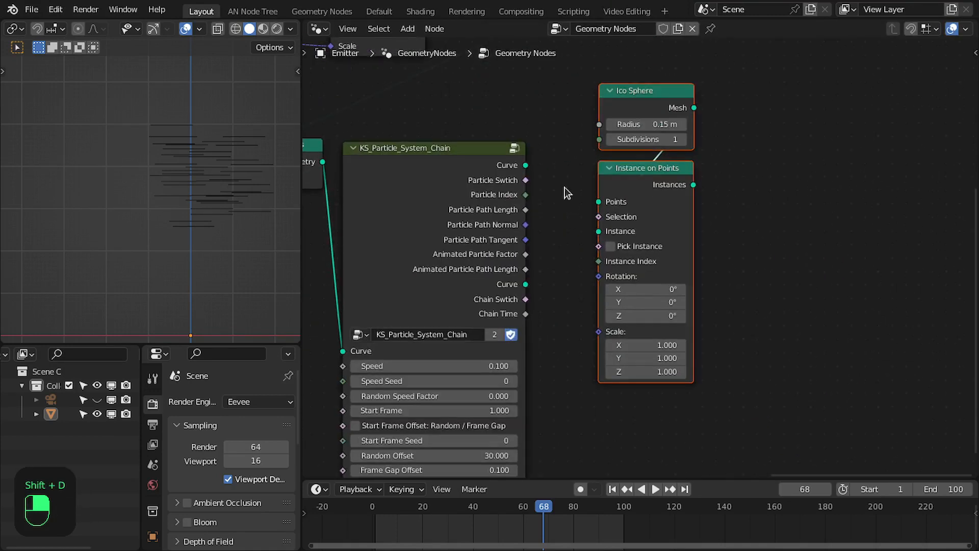
Connect the second KS node's Curve output to the copied Instance on Points Points input and delete the copied Ico Sphere.
click(516, 168)
drag(591, 200, 593, 201)
middle_drag(640, 166, 626, 210)
click(623, 139)
key(x)
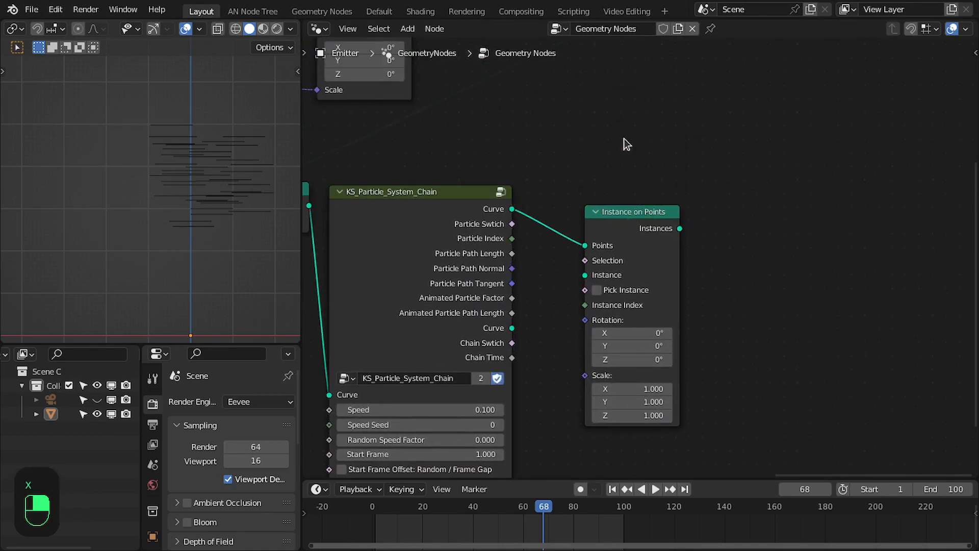
Add a Cube node feeding the copied Instance on Points Instance input and set its size to 0.25 m on all axes.
drag(562, 227, 659, 114)
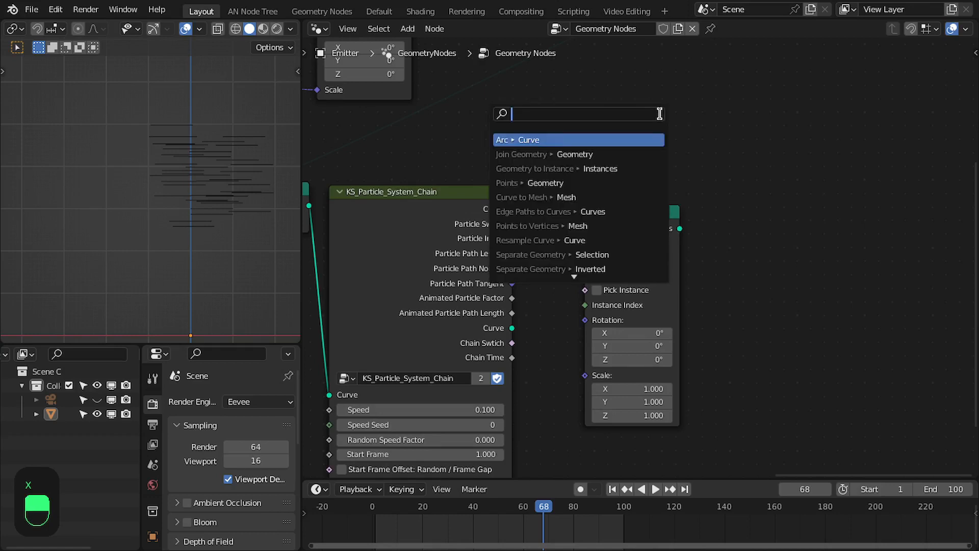
text(cube)
key(Return)
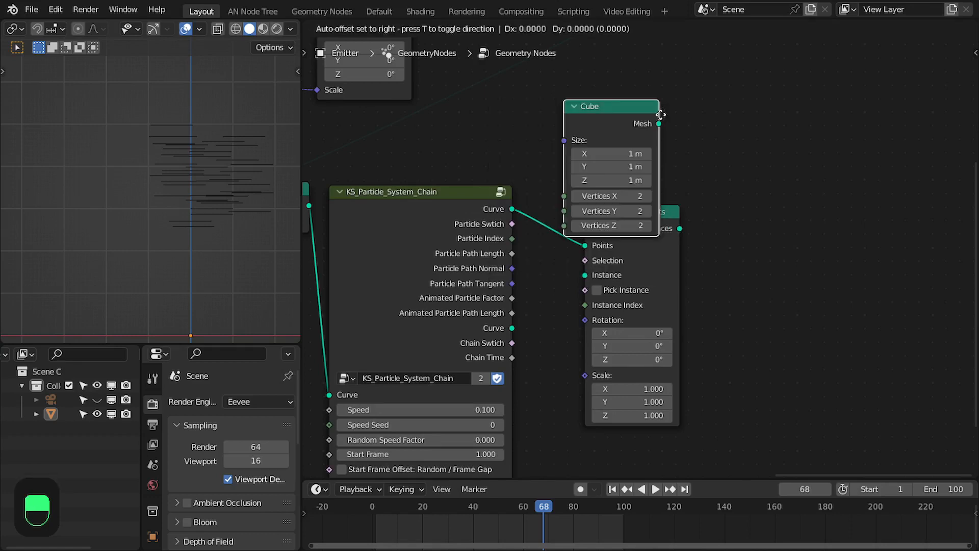
click(682, 77)
drag(640, 118, 639, 143)
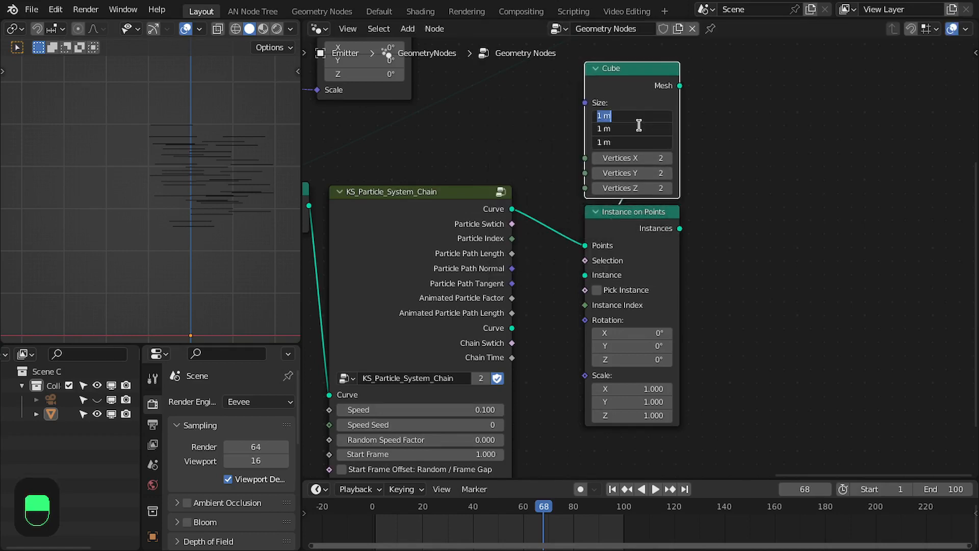
text(.25)
key(Return)
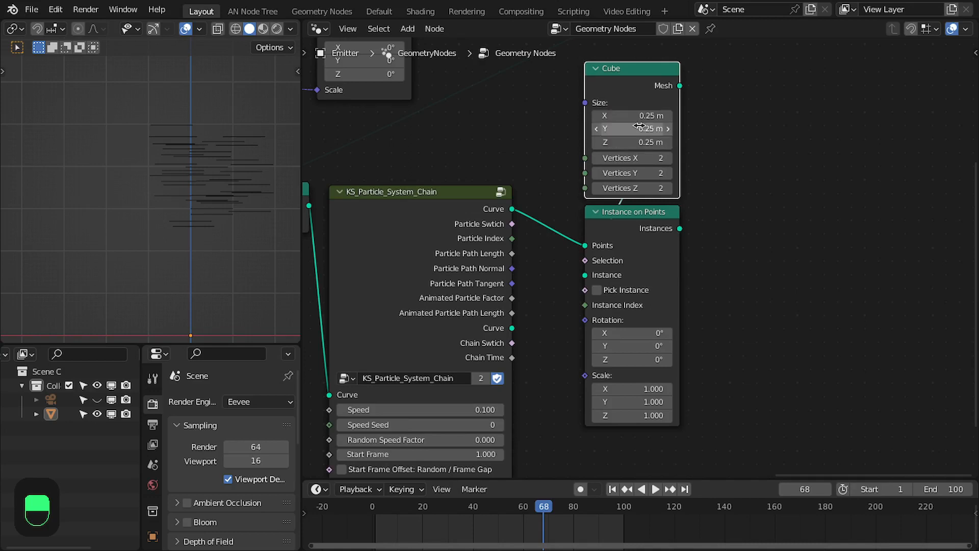
Reposition the Cube node and connect the second KS node's Particle Switch output to the Instance on Points Selection.
drag(718, 173, 631, 225)
key(g)
click(594, 201)
scroll(596, 214, down, 5)
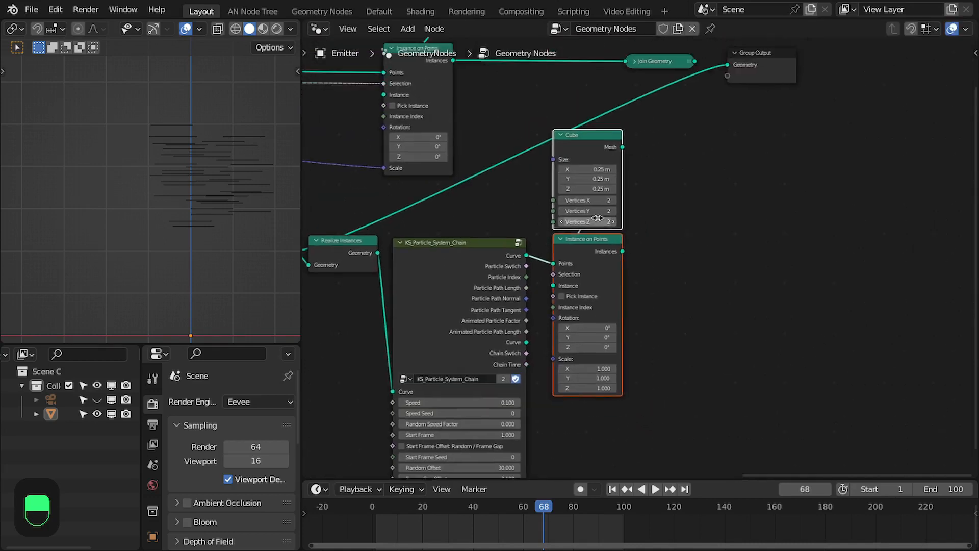
scroll(604, 220, up, 4)
click(480, 271)
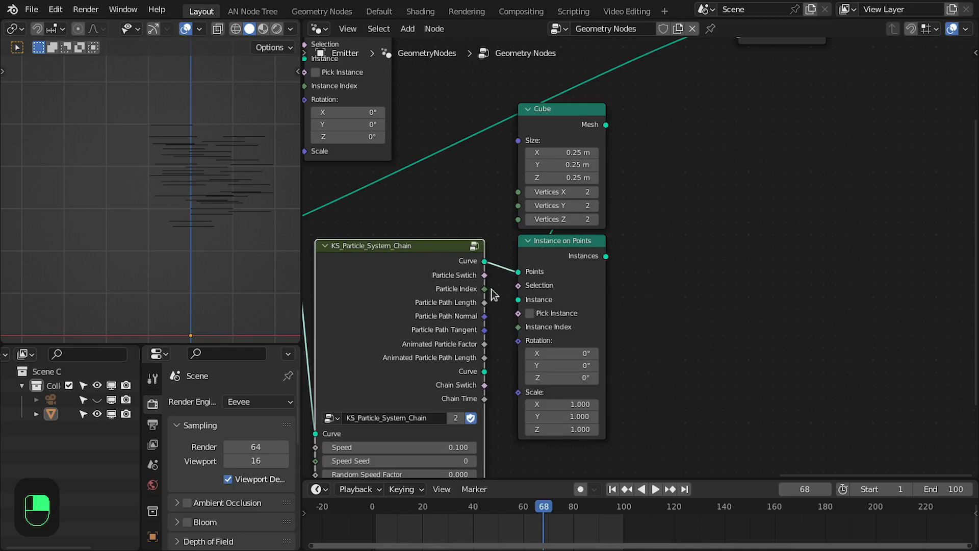
scroll(638, 241, down, 2)
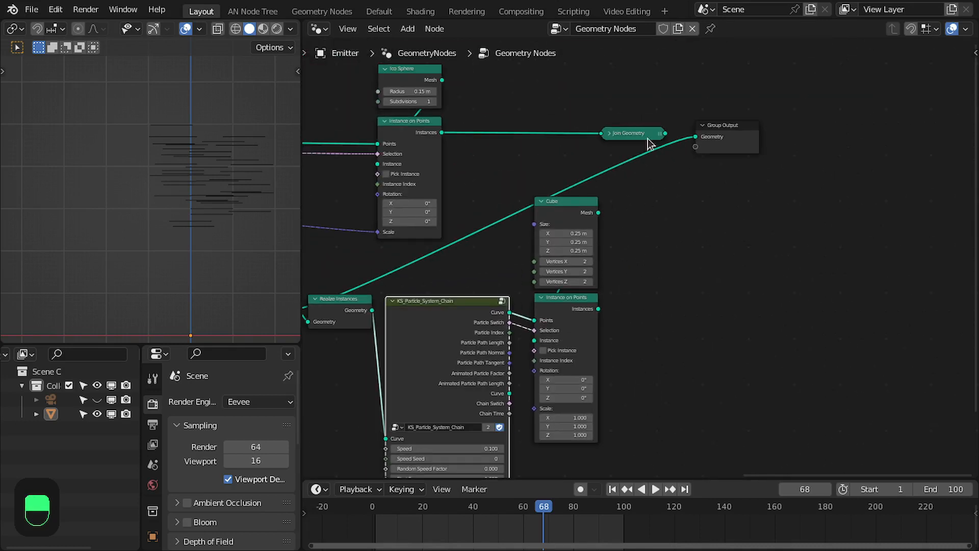
Connect the cube Instance on Points output into Join Geometry and move Join Geometry and Group Output aside.
click(596, 315)
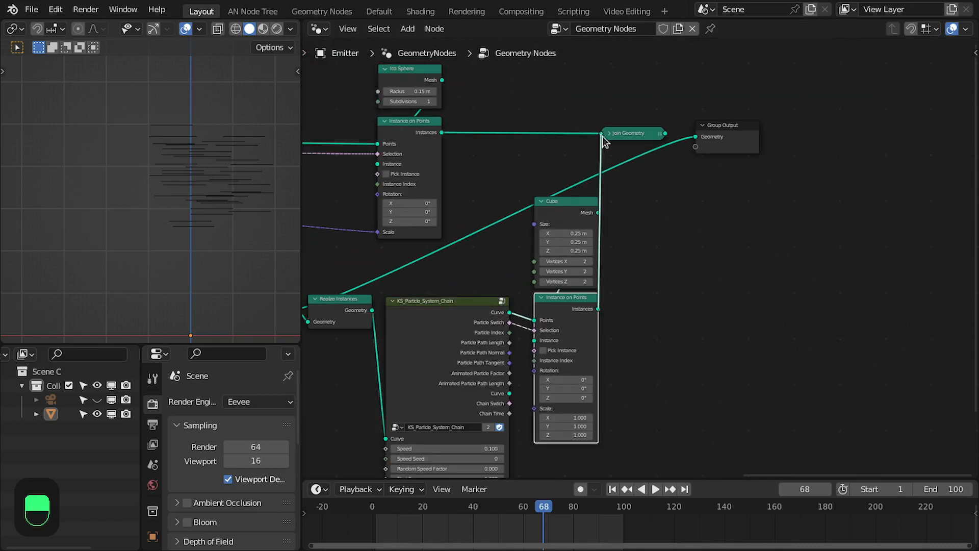
drag(601, 136, 602, 136)
ctrl+shift+click(627, 133)
drag(600, 101, 769, 145)
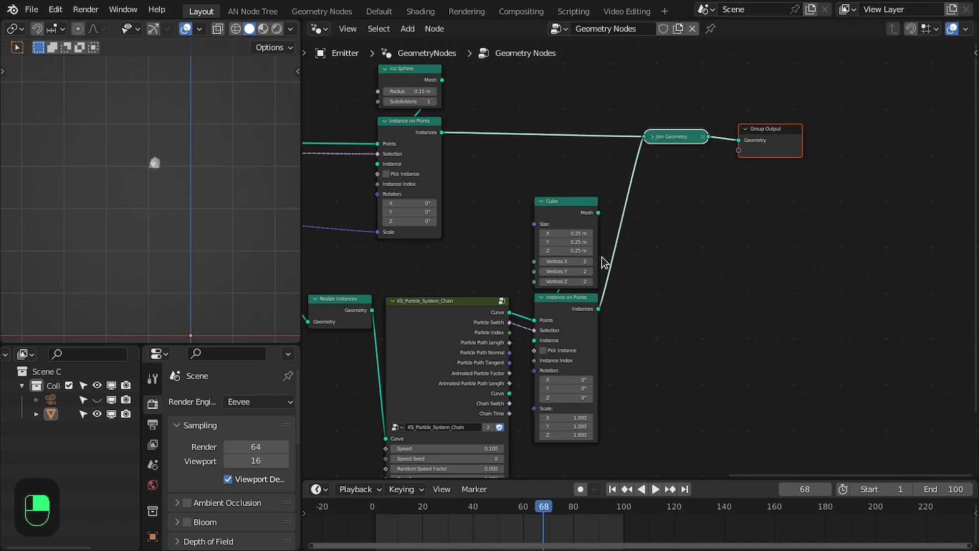
Link the first KS node's Chain Time output to the second KS node's Chain Time input.
middle_drag(587, 261, 805, 214)
middle_drag(590, 327, 719, 201)
middle_drag(556, 238, 693, 299)
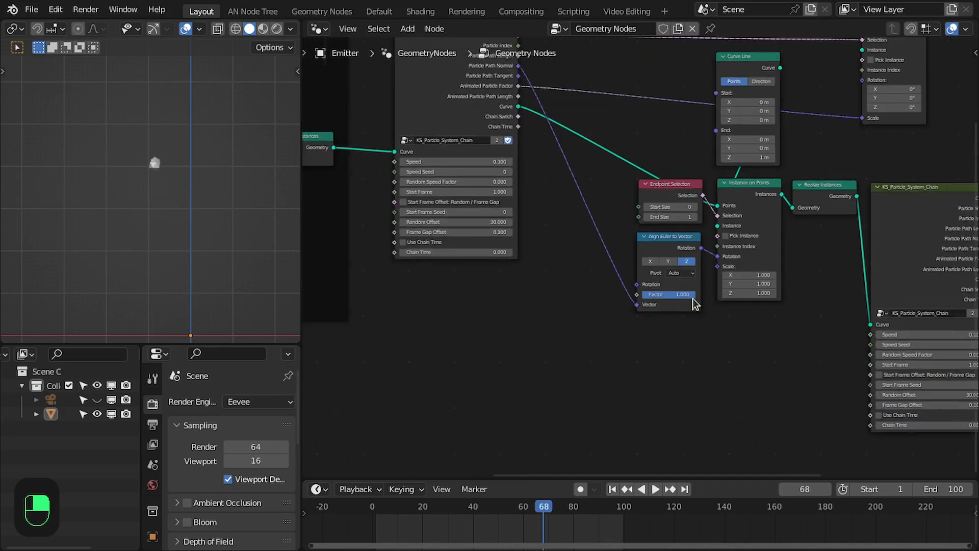
click(516, 130)
drag(724, 303, 870, 425)
middle_drag(854, 404, 626, 384)
scroll(627, 384, up, 1)
scroll(627, 390, up, 2)
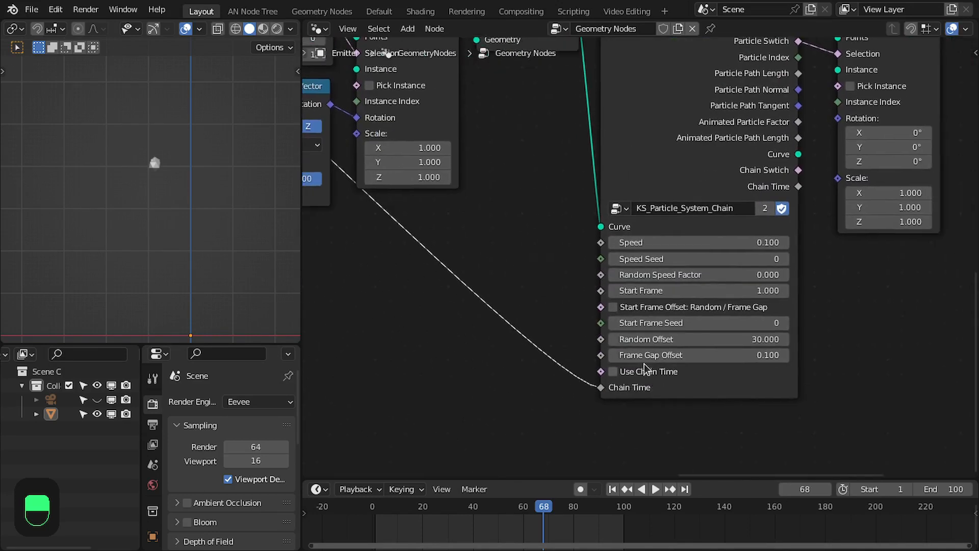
Enable Use Chain Time on the second KS_Particle_System_Chain node and save the file.
click(641, 376)
key(ctrl+s)
scroll(683, 343, down, 1)
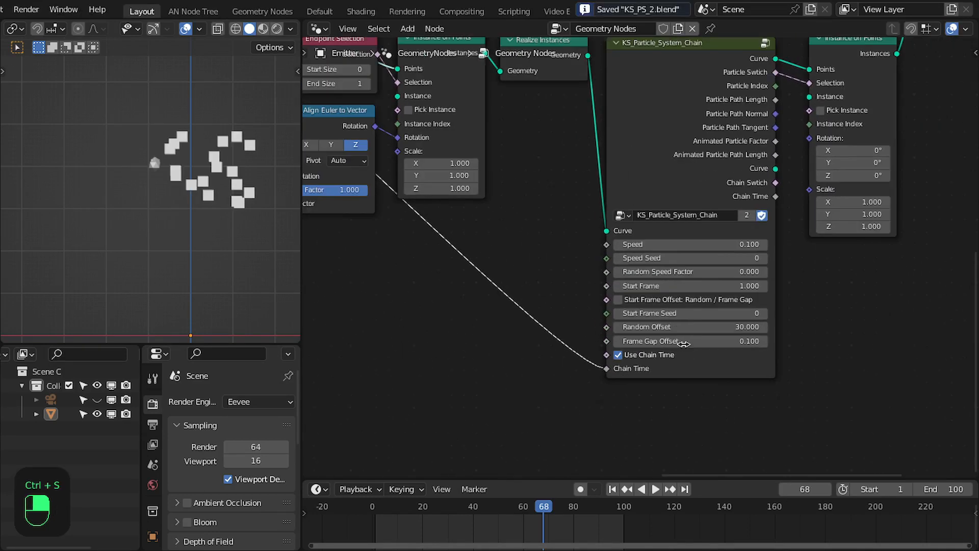
Open the KS_Particle_System_Chain group to examine how its Use Chain Time and Chain Time inputs are wired, then exit.
middle_drag(662, 153, 657, 224)
key(Tab)
middle_drag(632, 296, 733, 246)
scroll(733, 247, down, 3)
middle_drag(557, 342, 559, 308)
scroll(611, 296, up, 3)
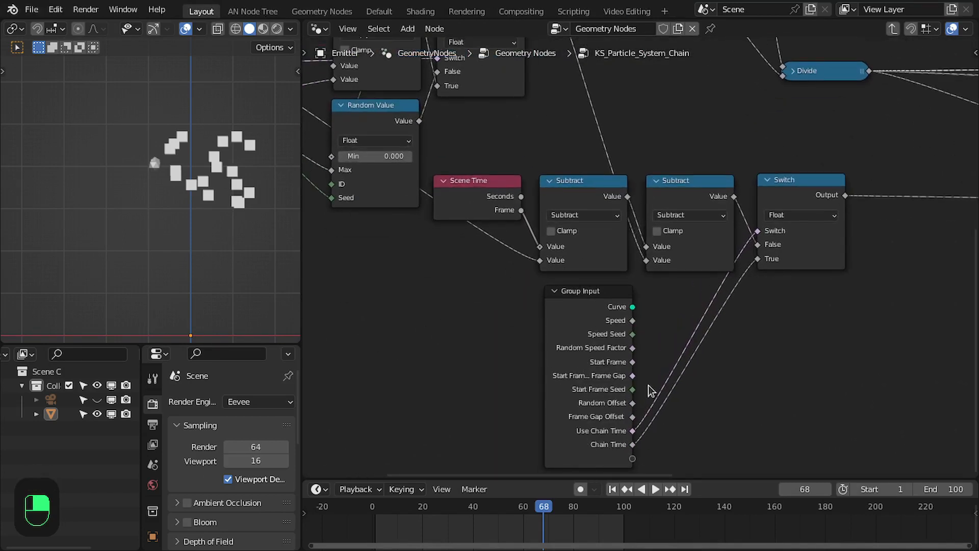
scroll(683, 357, down, 3)
scroll(653, 306, down, 1)
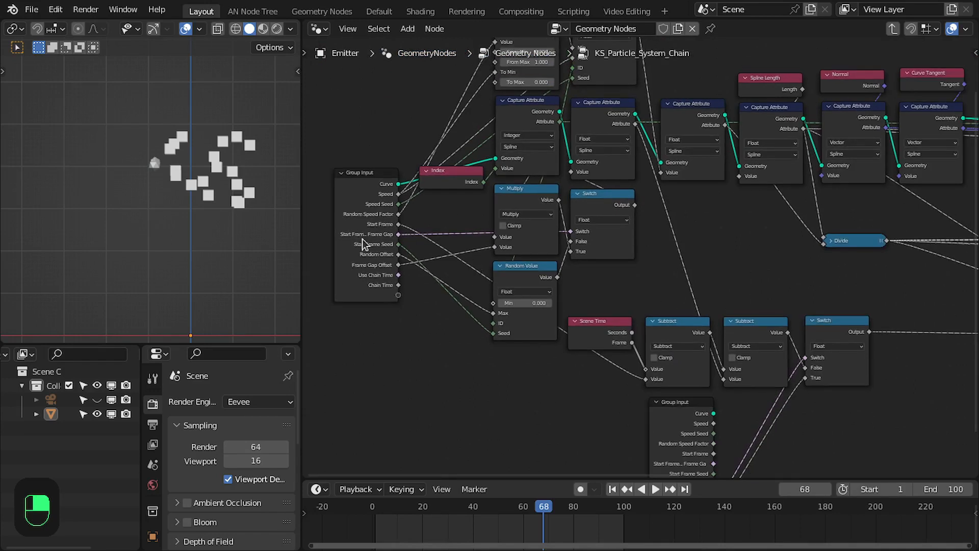
drag(364, 244, 366, 211)
scroll(649, 259, up, 1)
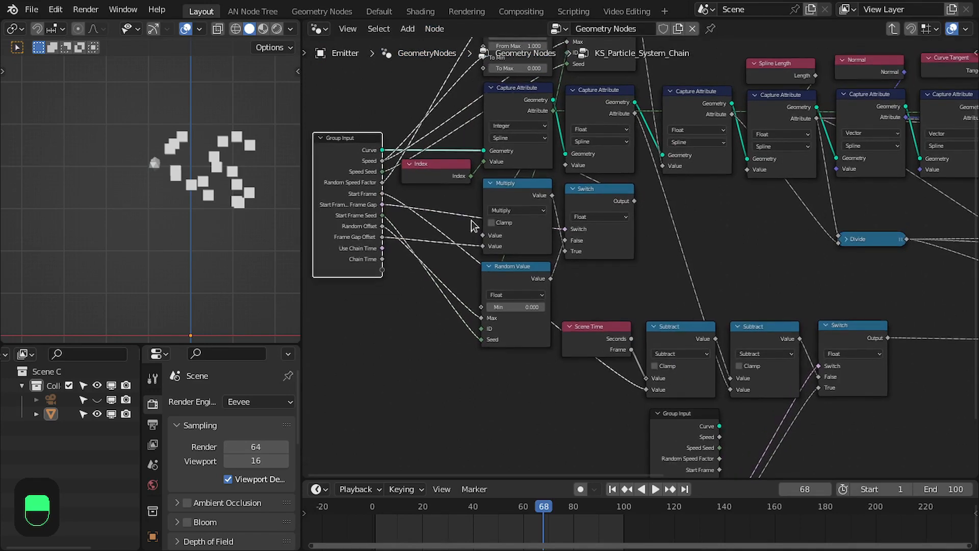
scroll(367, 219, up, 3)
middle_drag(554, 297, 615, 296)
drag(657, 324, 829, 363)
key(Tab)
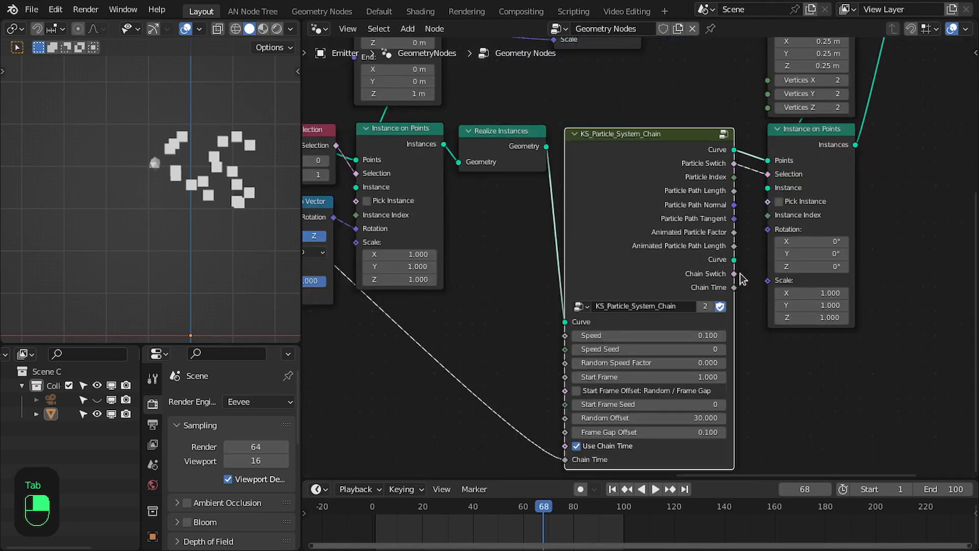
Play the animation to preview the cube bursts following the first particle stage.
scroll(656, 258, up, 2)
scroll(656, 257, down, 1)
key(space)
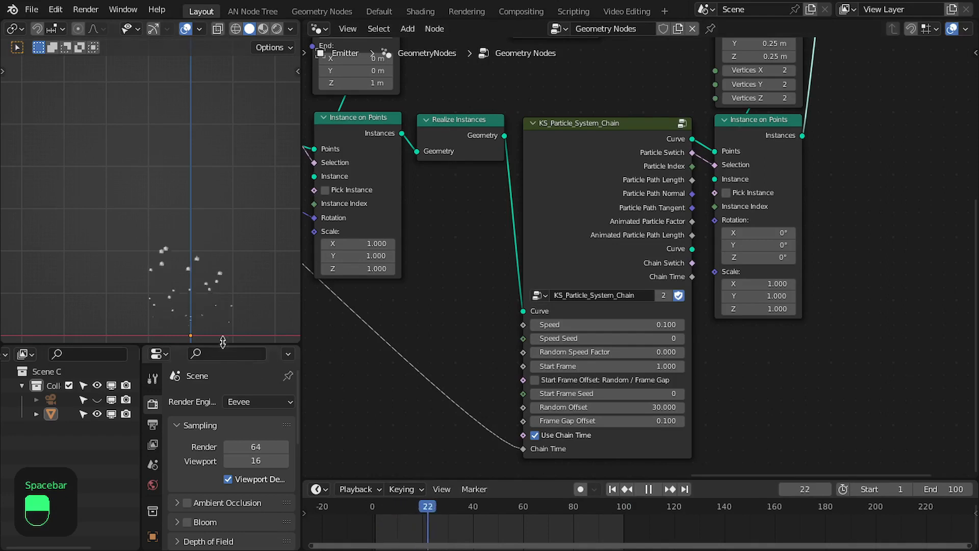
key(space)
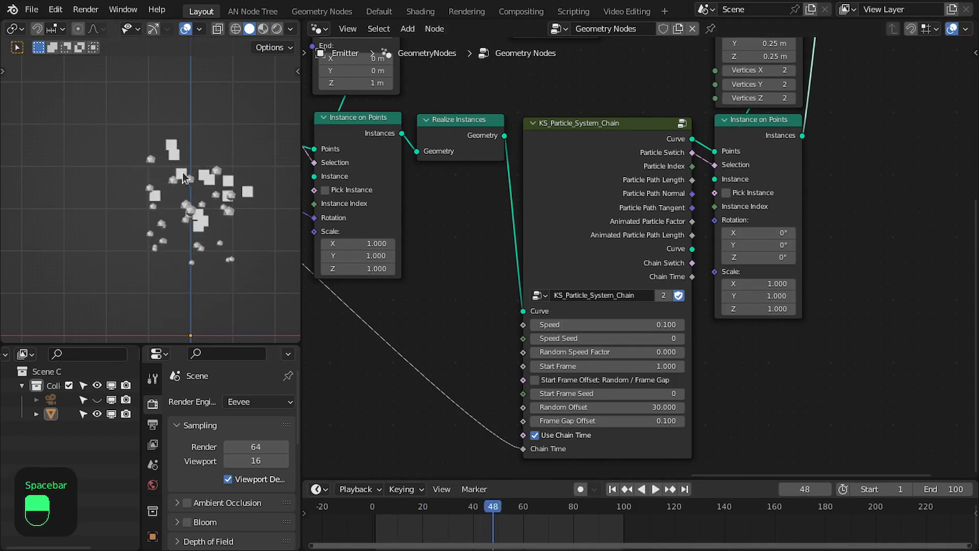
key(space)
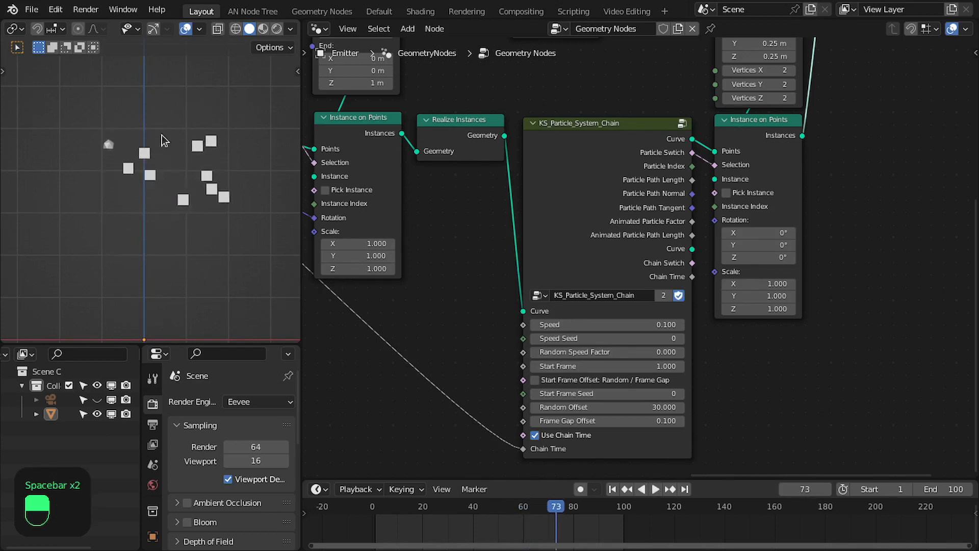
scroll(466, 204, down, 1)
key(space)
key(space)
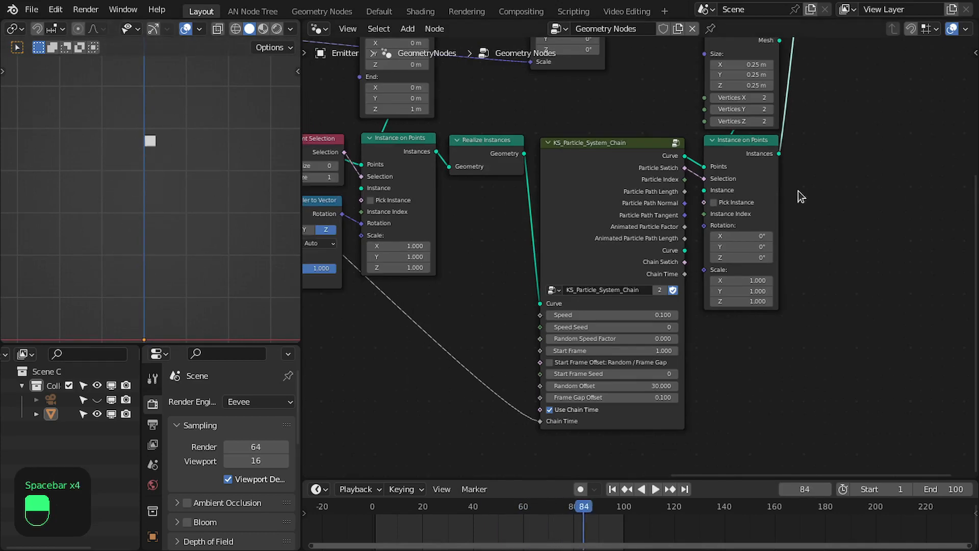
Duplicate the trail nodes, the second KS_Particle_System_Chain node and the cube instancing nodes with their links, and place the copies to the right.
scroll(592, 197, down, 3)
drag(425, 338, 538, 138)
shift+click(592, 206)
shift+click(691, 206)
shift+click(691, 161)
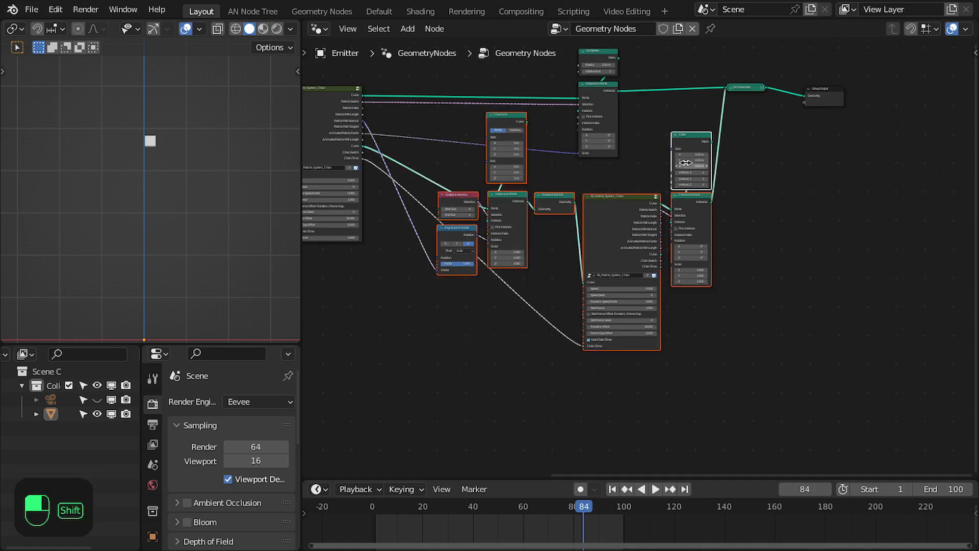
key(ctrl+shift+d)
click(977, 205)
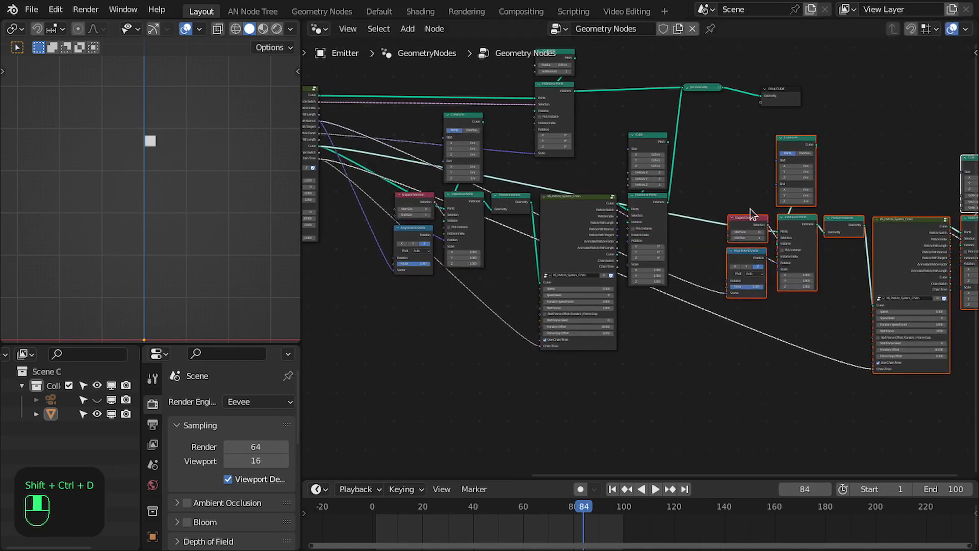
Connect the second KS node's Curve and Particle Path Tangent outputs to the duplicated trail nodes.
middle_drag(731, 214, 547, 205)
scroll(547, 205, up, 1)
scroll(409, 207, up, 2)
middle_drag(410, 207, 479, 211)
drag(461, 275, 783, 230)
scroll(605, 349, down, 2)
middle_drag(604, 349, 528, 278)
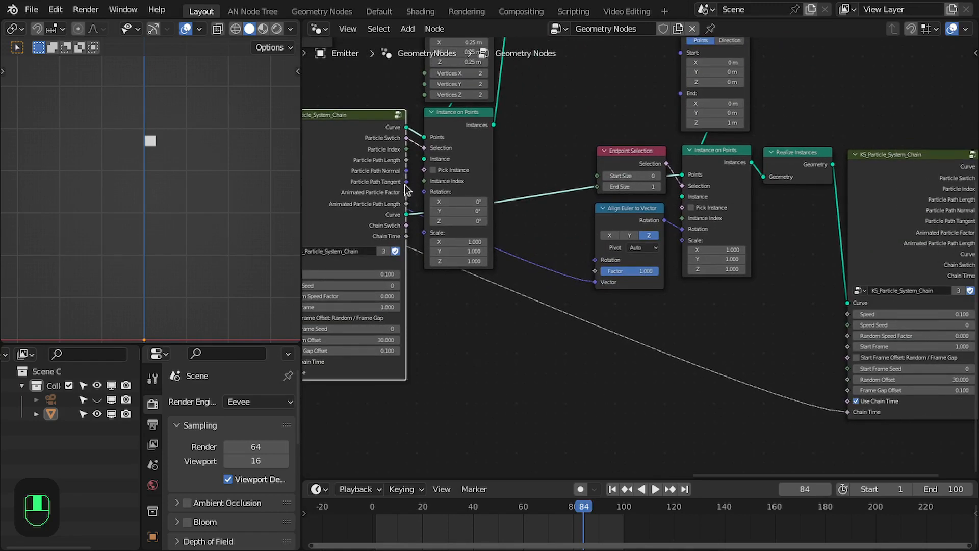
Remove a stray node and link the second KS node's Chain Time output to the duplicated KS node's Chain Time input.
scroll(536, 217, up, 2)
click(632, 210)
key(x)
scroll(552, 197, down, 3)
drag(419, 233, 827, 389)
middle_drag(772, 239, 539, 311)
scroll(612, 245, up, 2)
click(740, 117)
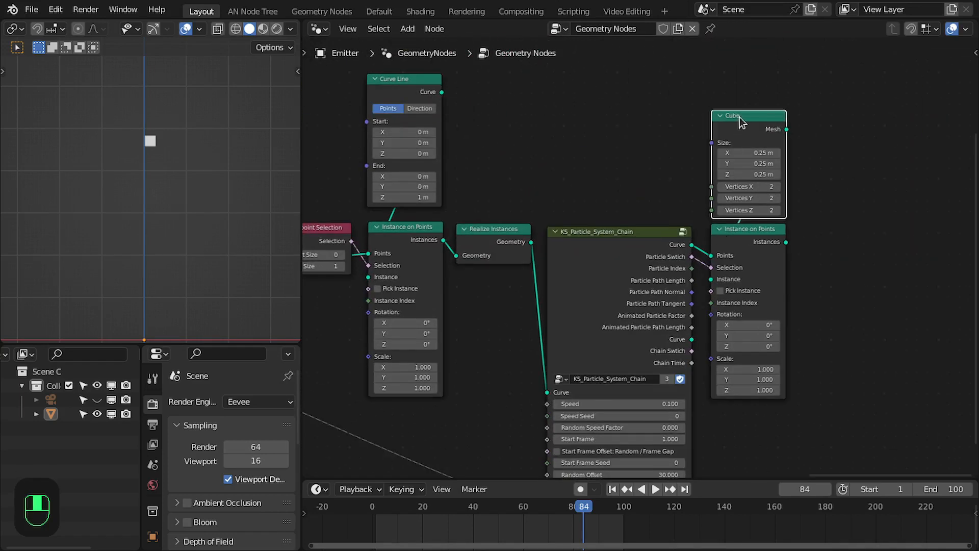
Replace the duplicated Cube instance mesh with a Cone node linked to the Instance on Points instance input.
key(x)
drag(711, 279, 765, 135)
text(cone)
key(Return)
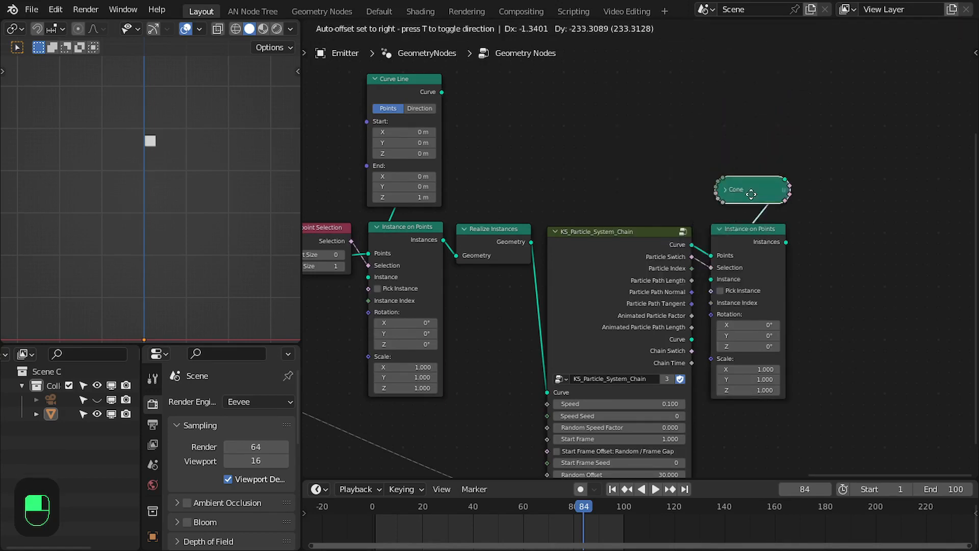
Reposition the Cone node and set the cone instances' scale to 0.1 on all axes.
drag(751, 194, 750, 204)
drag(746, 371, 746, 390)
text(3)
key(ctrl+a)
scroll(800, 335, down, 4)
drag(335, 120, 431, 89)
key(g)
scroll(836, 186, up, 3)
drag(773, 291, 823, 106)
middle_drag(823, 110, 720, 157)
key(g)
drag(771, 331, 772, 353)
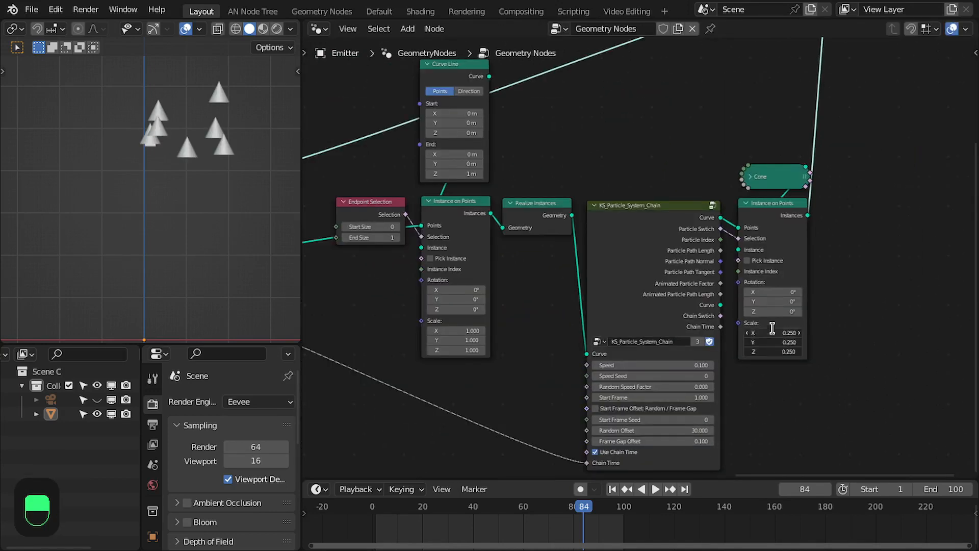
text(.1)
key(Return)
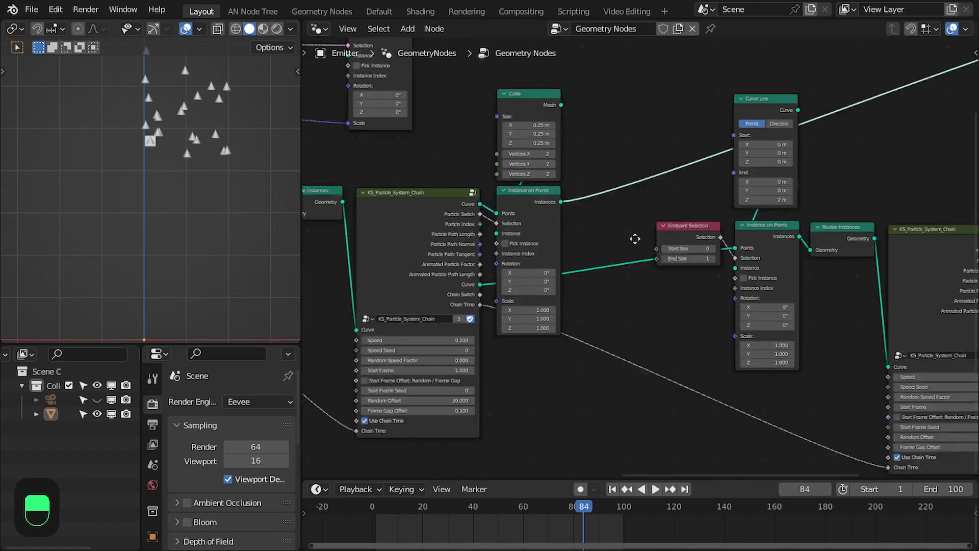
Play the animation from the start in a maximized viewport to preview the cone bursts.
scroll(634, 236, up, 3)
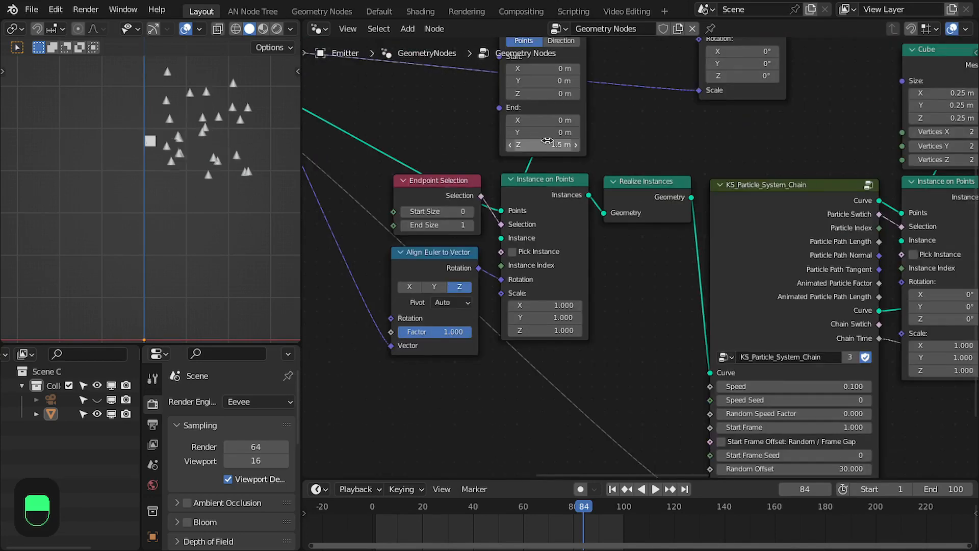
key(ctrl+space)
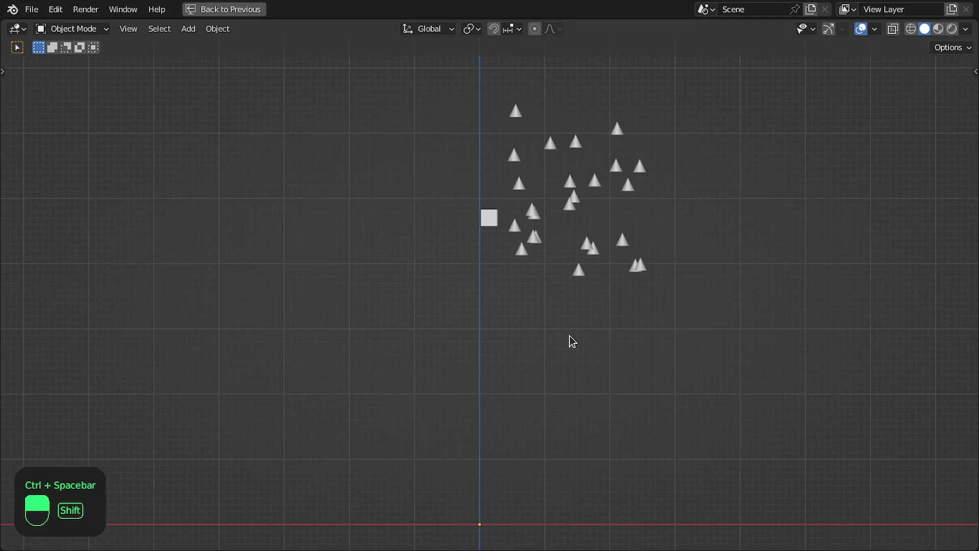
key(shift+Left)
key(space)
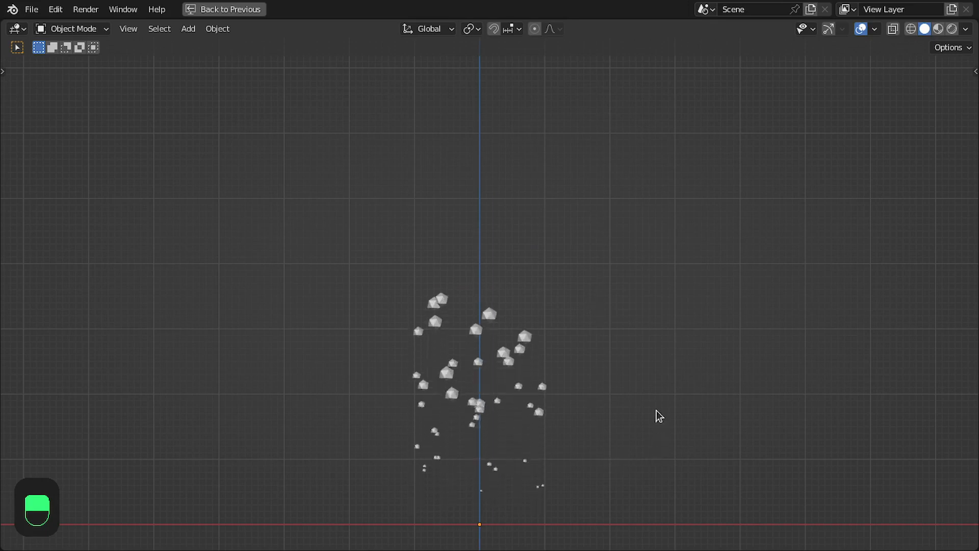
key(space)
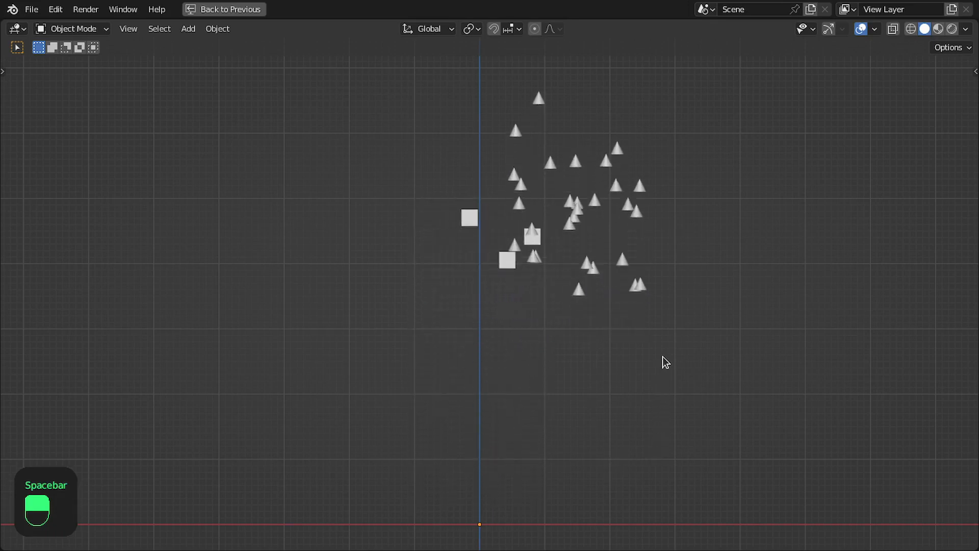
key(ctrl+space)
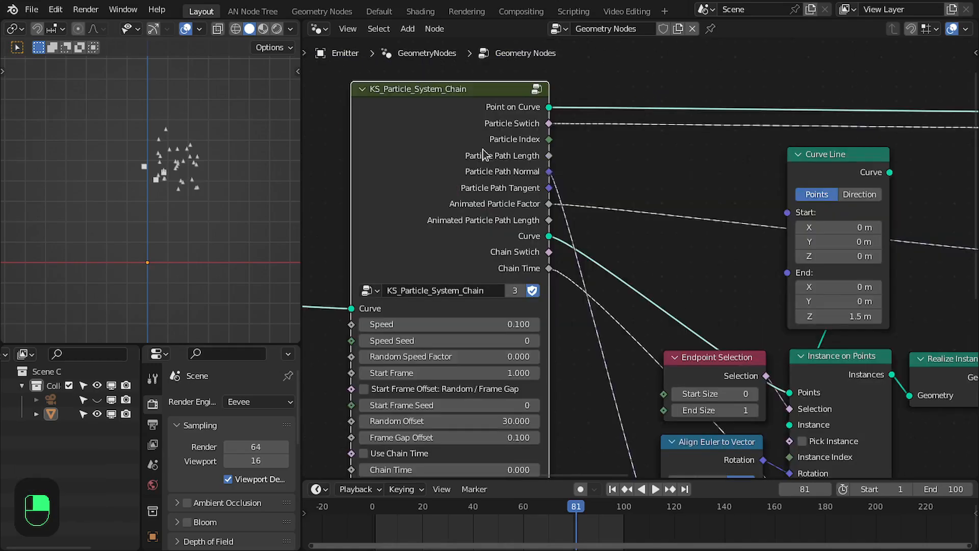
Tidy the node layout around the first KS_Particle_System_Chain node and save the file as KS_PS_2.blend.
scroll(474, 162, down, 2)
click(462, 174)
scroll(463, 173, up, 2)
drag(550, 106, 611, 94)
drag(549, 237, 676, 210)
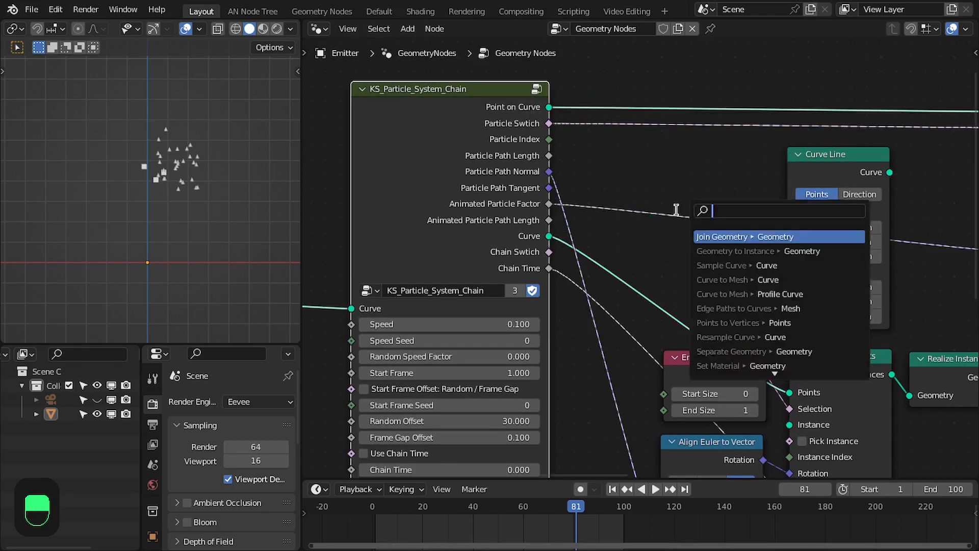
scroll(483, 219, down, 2)
middle_drag(483, 217, 519, 203)
middle_drag(463, 249, 645, 250)
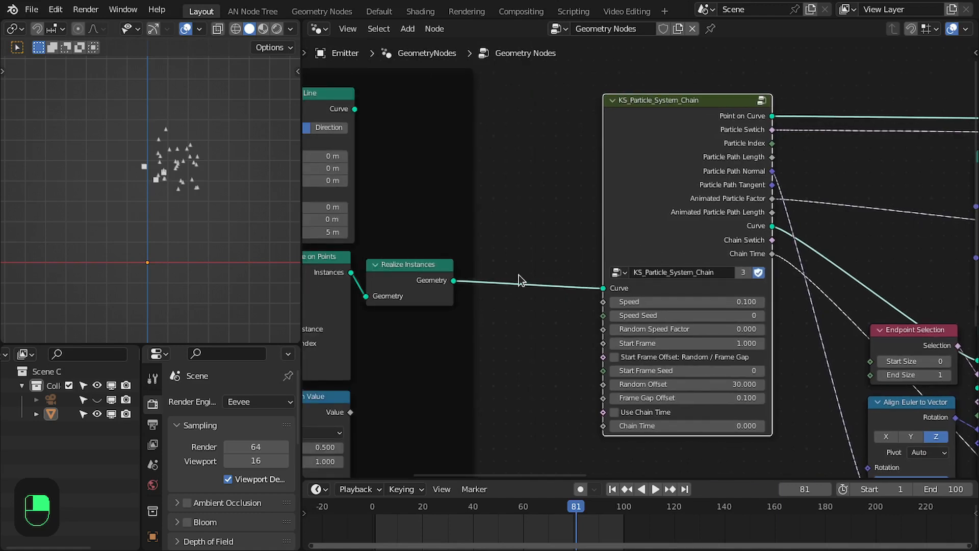
drag(651, 212, 649, 203)
middle_drag(736, 134, 591, 163)
key(ctrl+s)
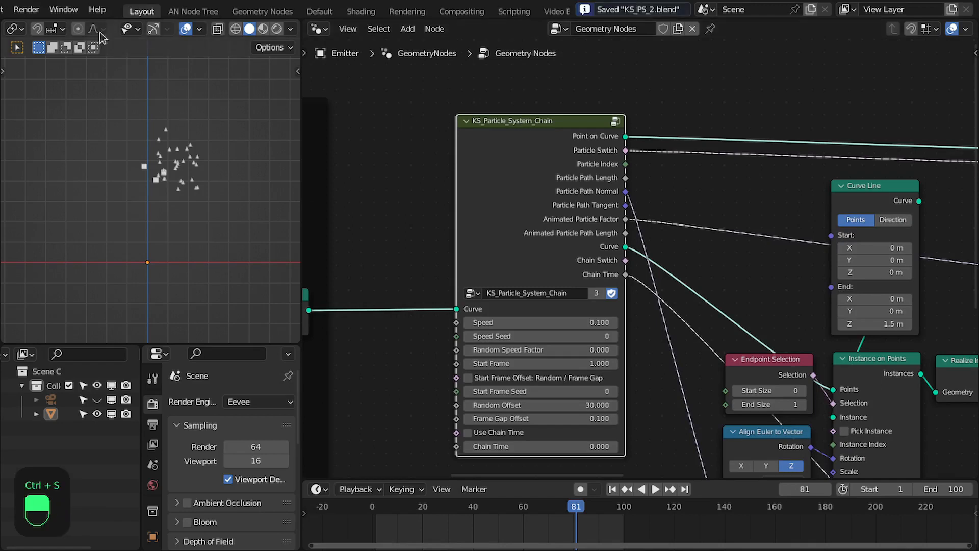